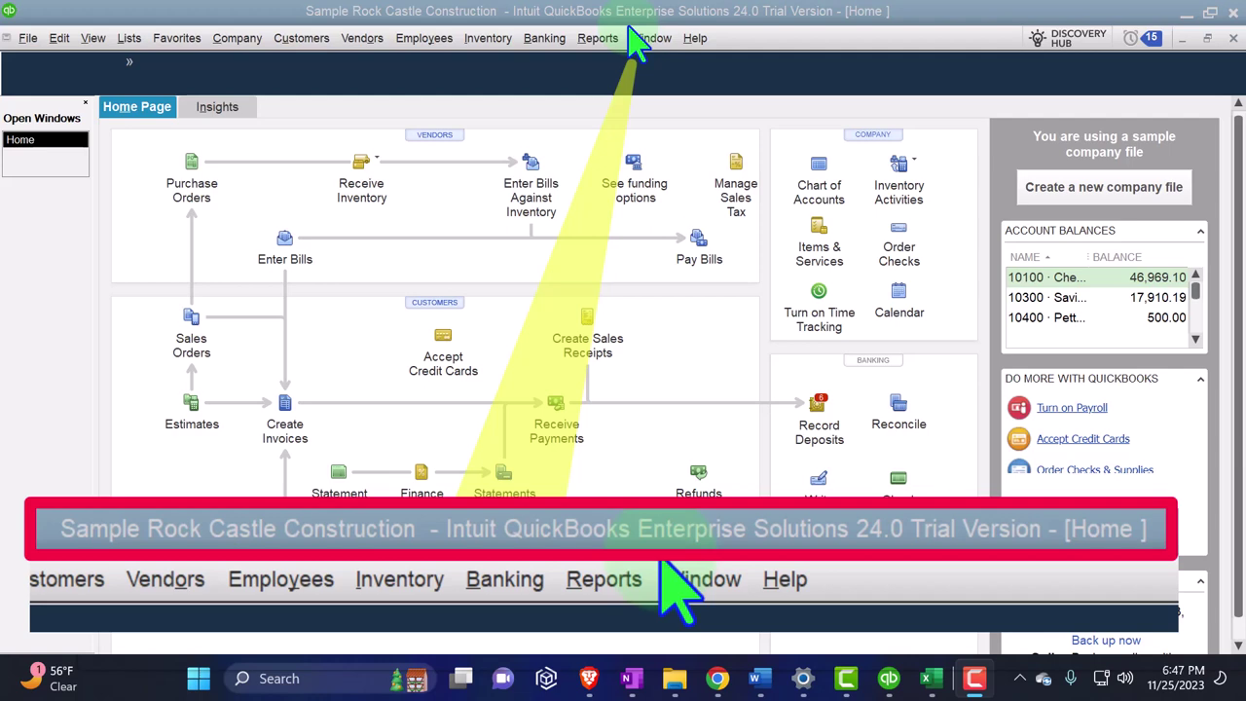
Step: Browse the View and Company menus without changing anything
{"action": "left_click", "coordinate": [94, 41]}
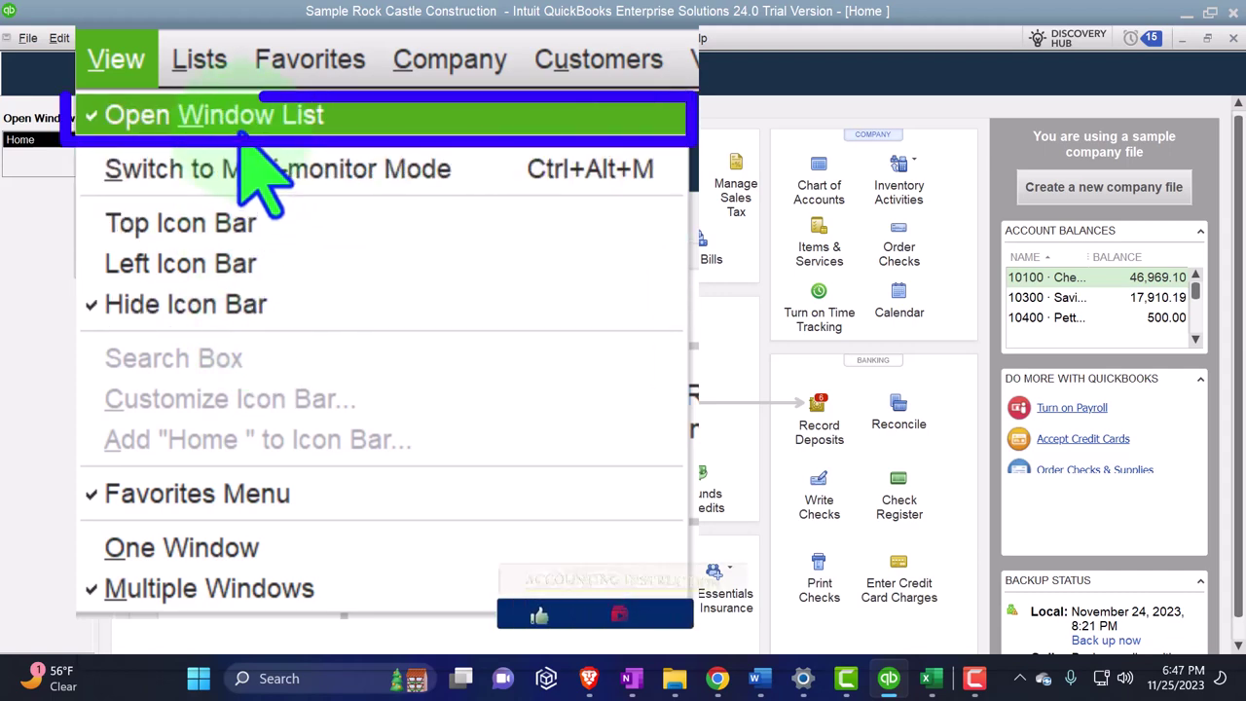
{"action": "left_click", "coordinate": [30, 245]}
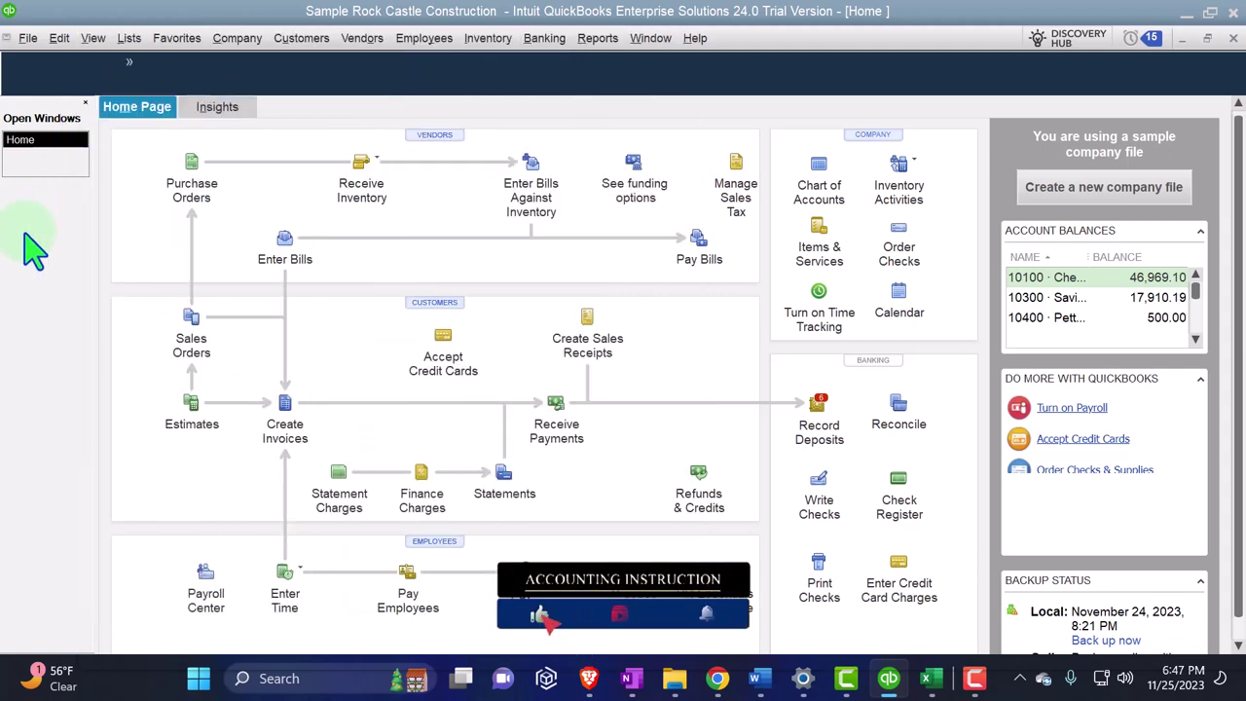
{"action": "left_click", "coordinate": [237, 38]}
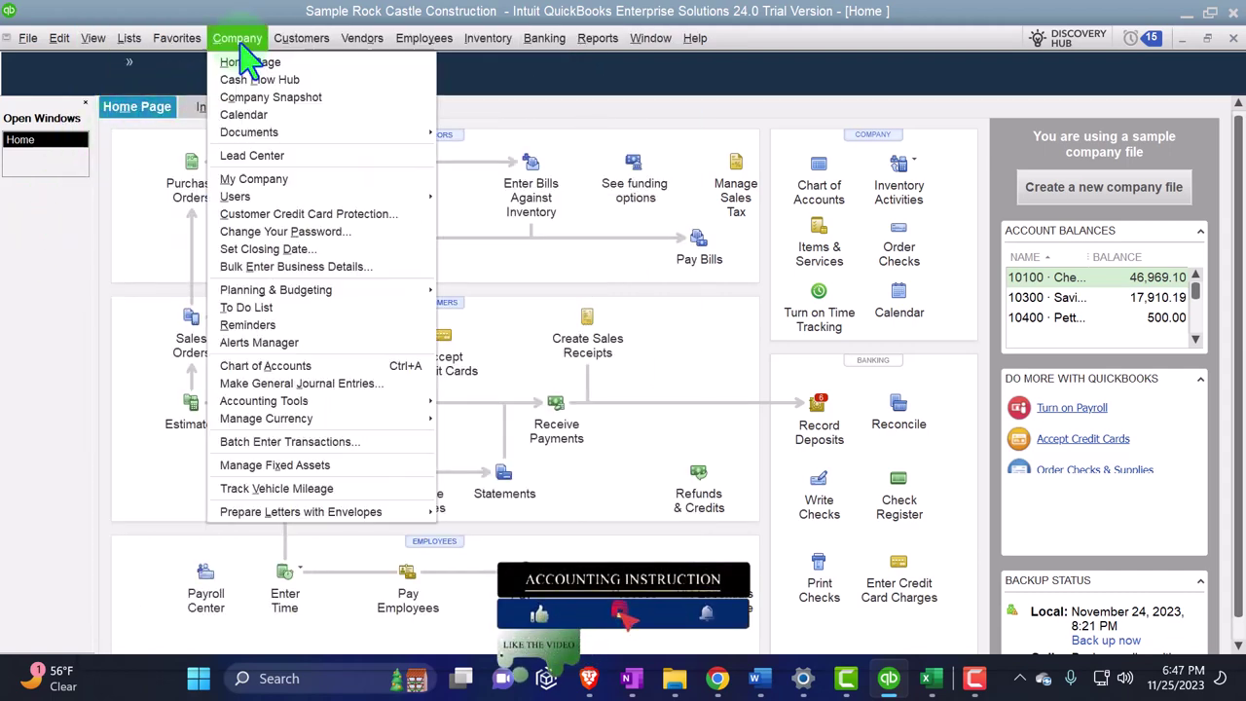
{"action": "left_click", "coordinate": [310, 78]}
Step: Open the standard Balance Sheet report for Rock Castle Construction
{"action": "left_click", "coordinate": [597, 38]}
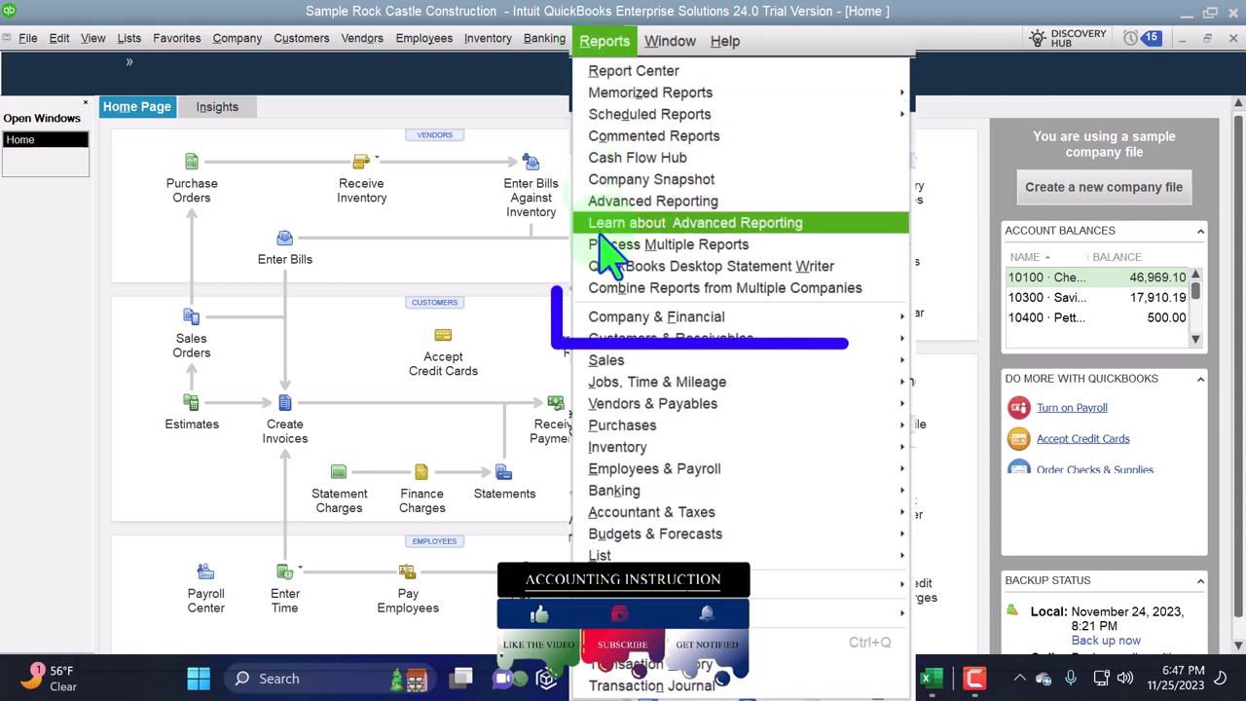
{"action": "mouse_move", "coordinate": [721, 265]}
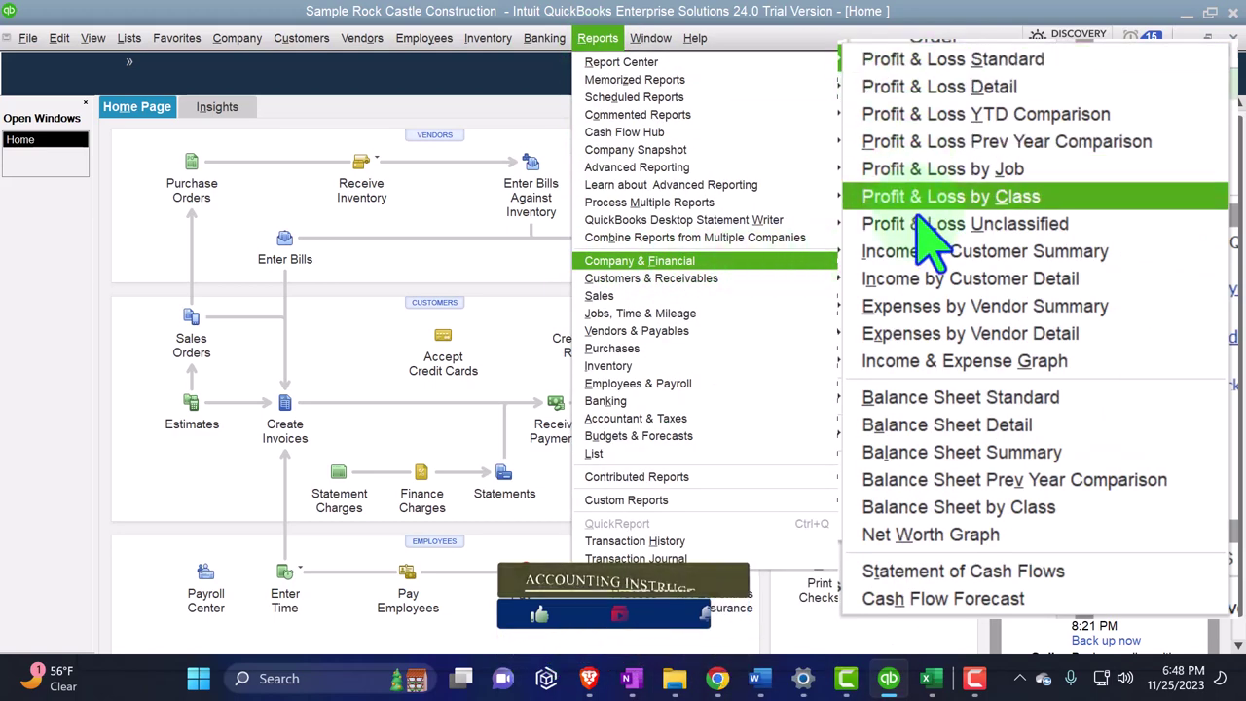
{"action": "left_click", "coordinate": [1003, 496]}
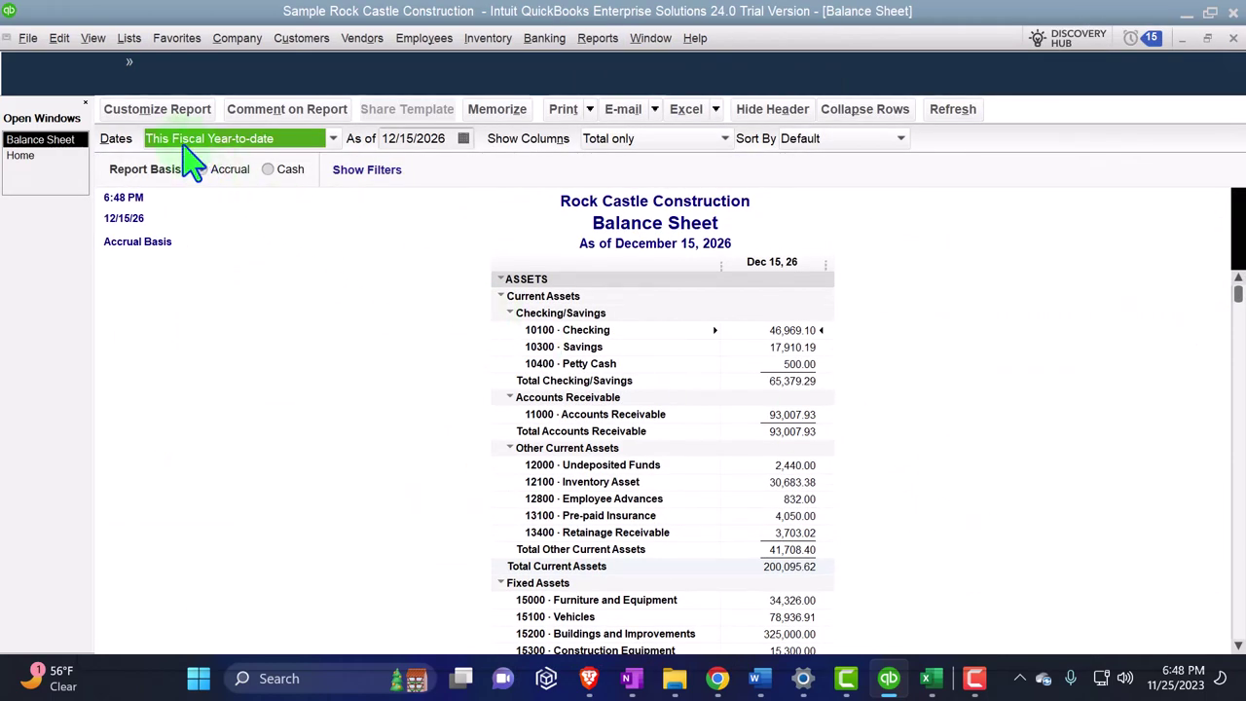
Step: Set the Balance Sheet date range to 01/01/2027 through 12/31/2027
{"action": "left_click", "coordinate": [157, 109]}
{"action": "key", "text": "Tab"}
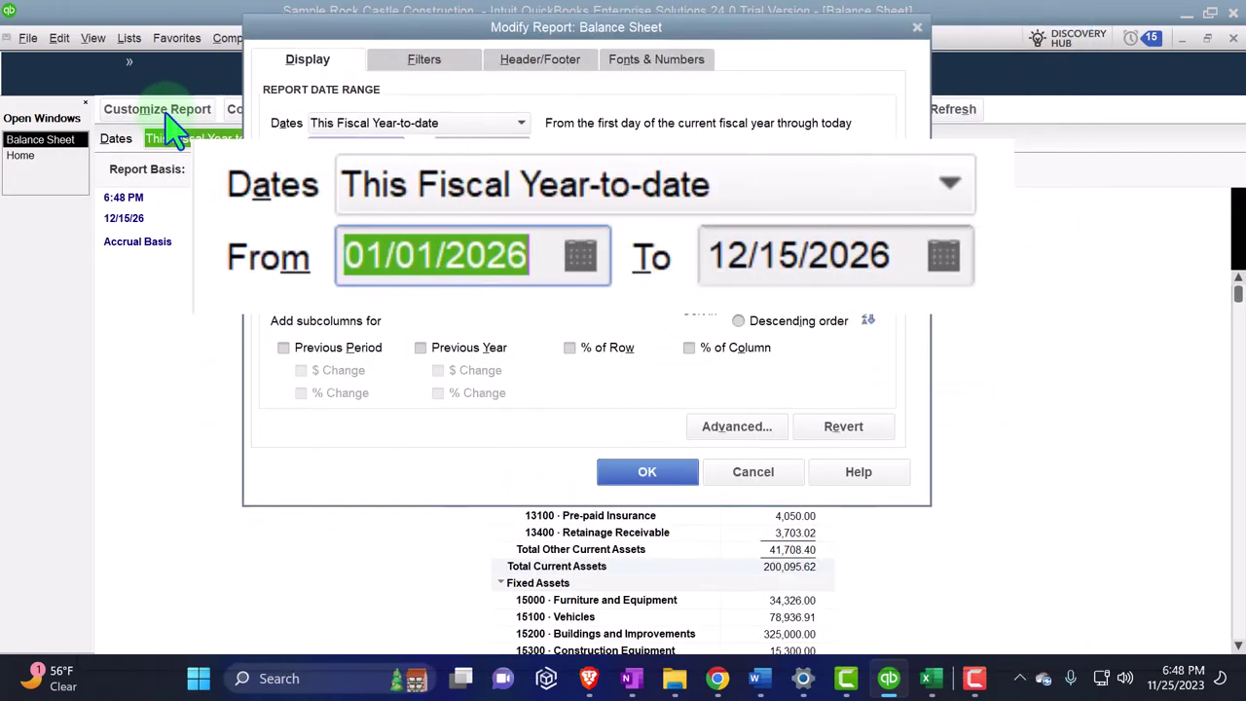
{"action": "type", "text": "010127"}
{"action": "key", "text": "Tab"}
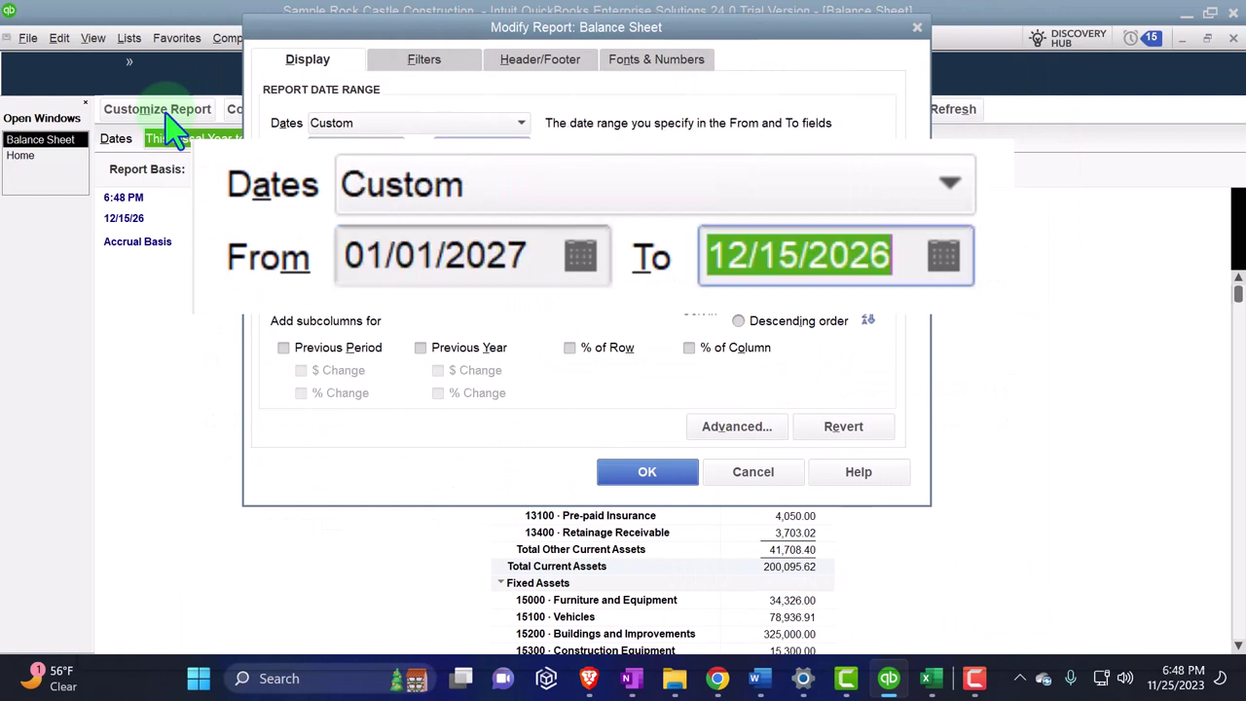
{"action": "type", "text": "123127"}
{"action": "key", "text": "Tab"}
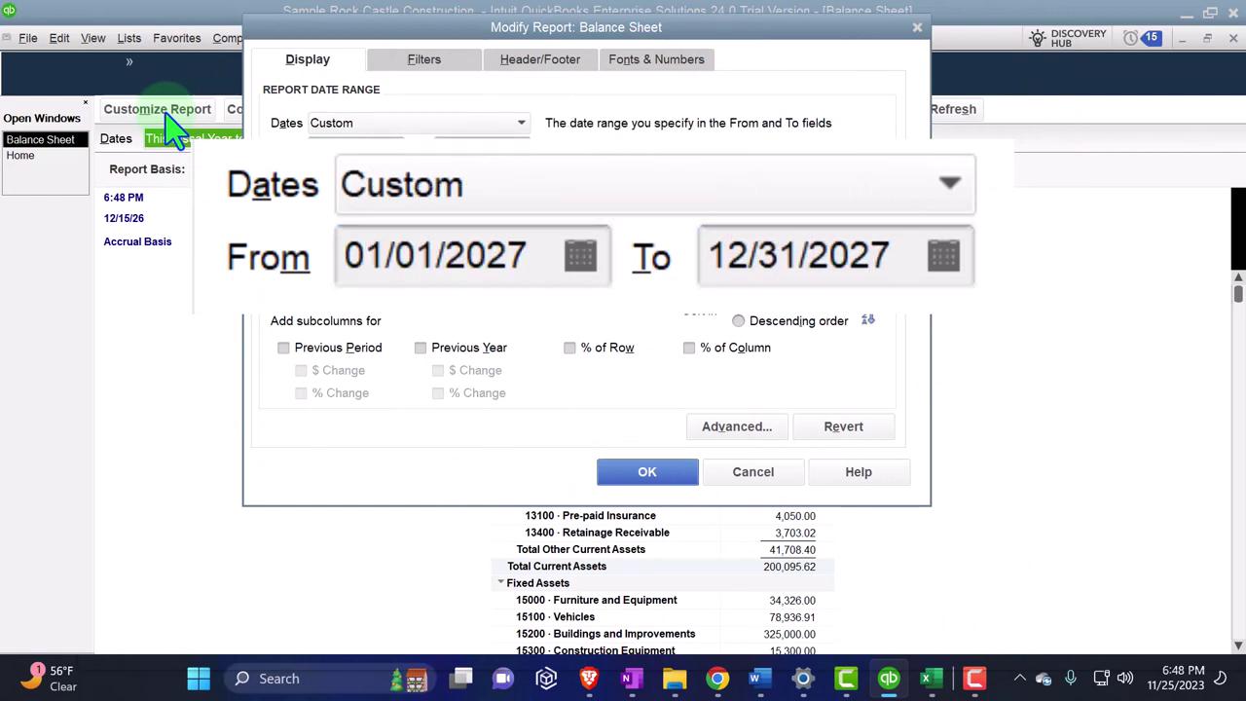
Step: Enlarge the Balance Sheet column label and related fonts to 14 point
{"action": "left_click", "coordinate": [670, 60]}
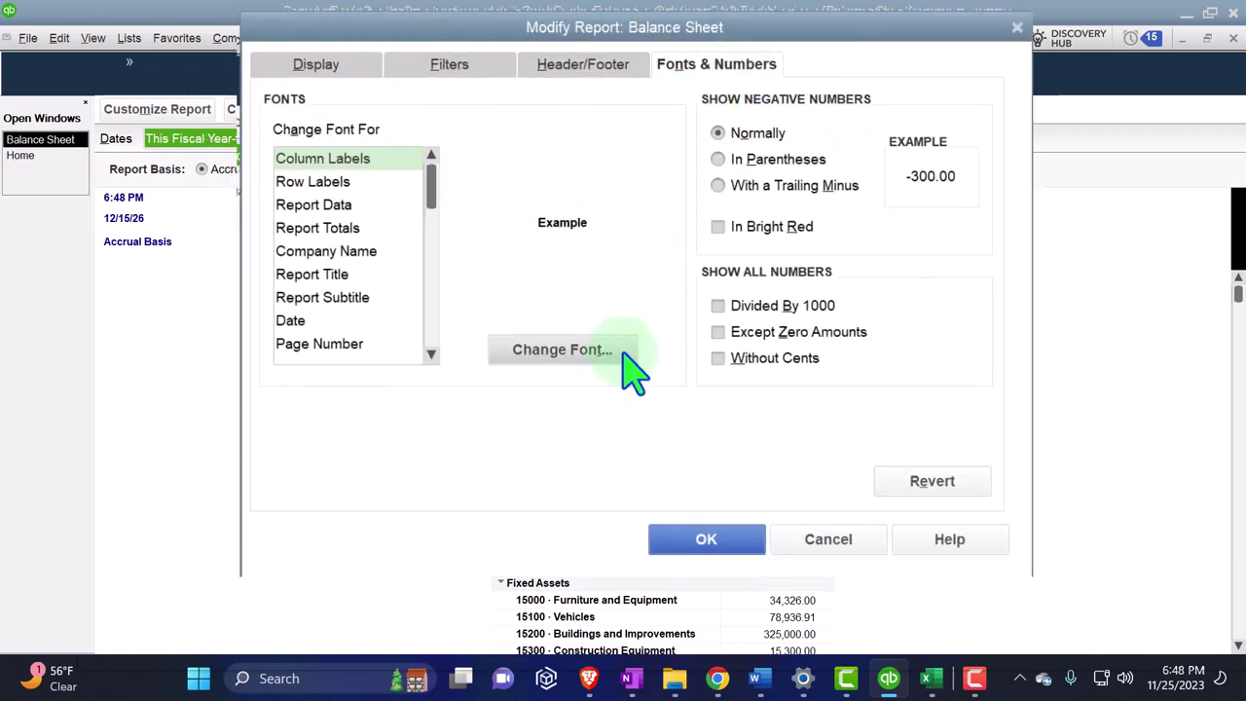
{"action": "left_click", "coordinate": [617, 350]}
{"action": "left_click", "coordinate": [770, 339]}
{"action": "left_click", "coordinate": [770, 340]}
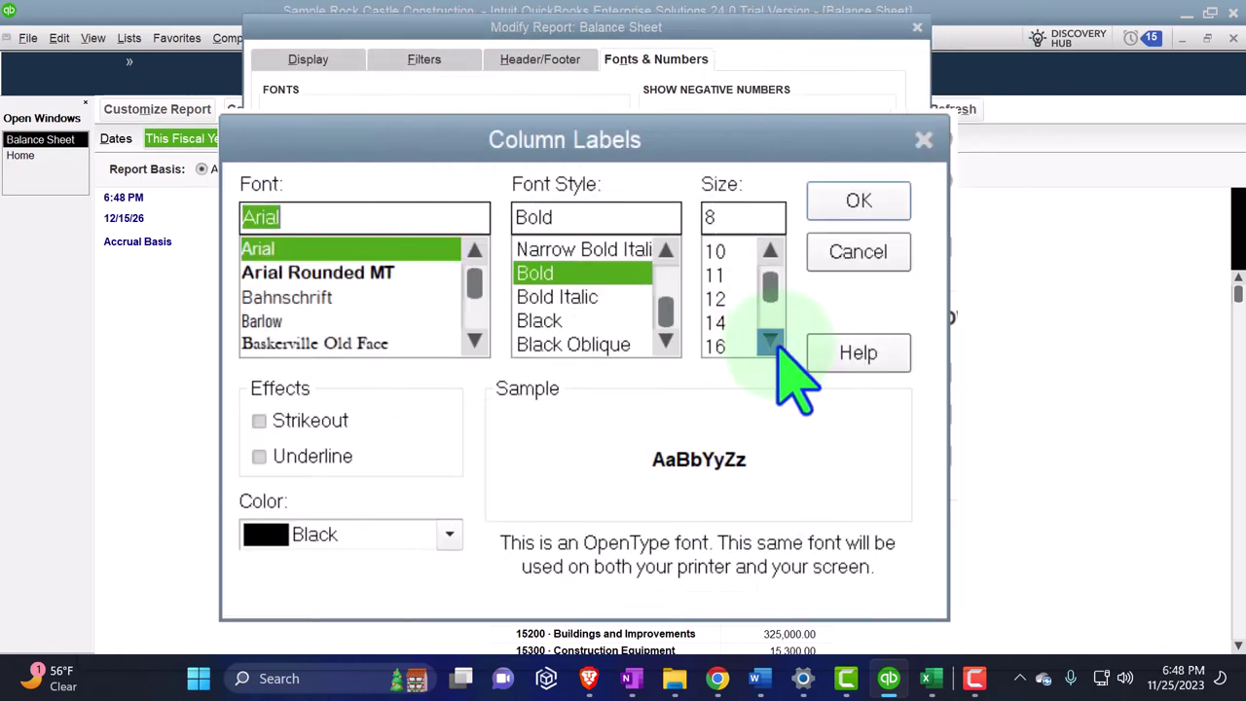
{"action": "left_click", "coordinate": [725, 320]}
{"action": "left_click", "coordinate": [832, 210]}
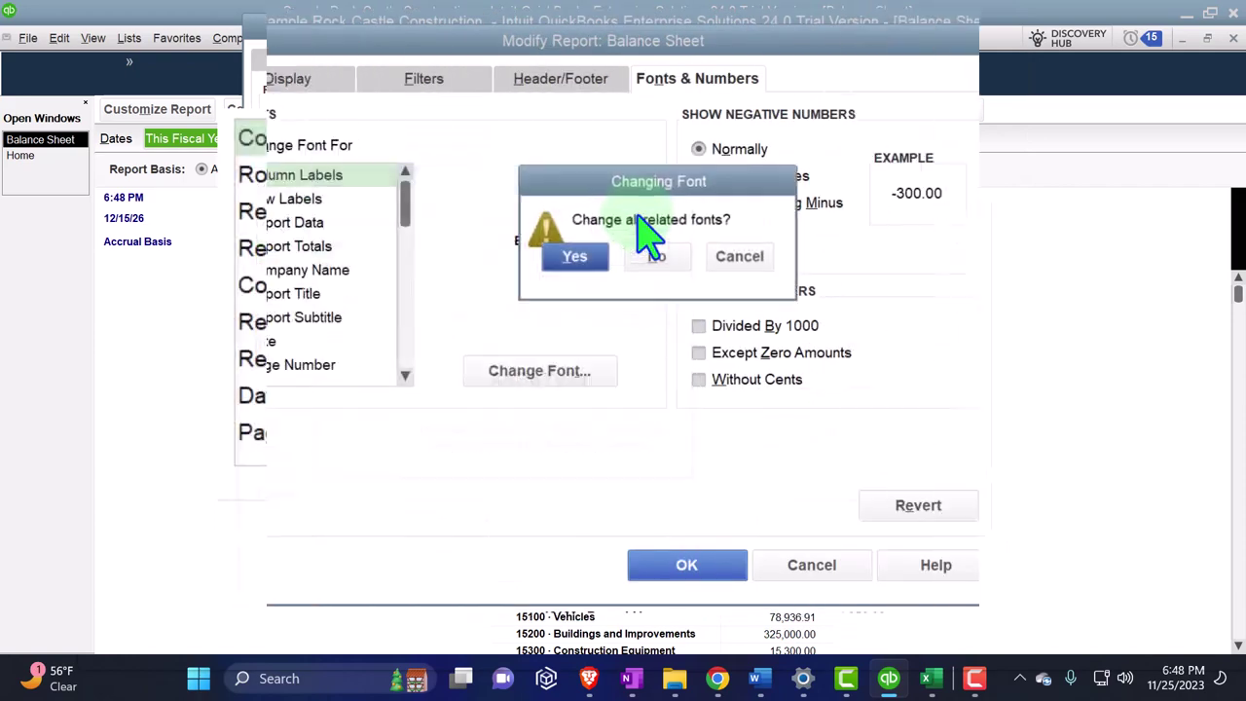
{"action": "left_click", "coordinate": [574, 256]}
{"action": "left_click", "coordinate": [688, 570]}
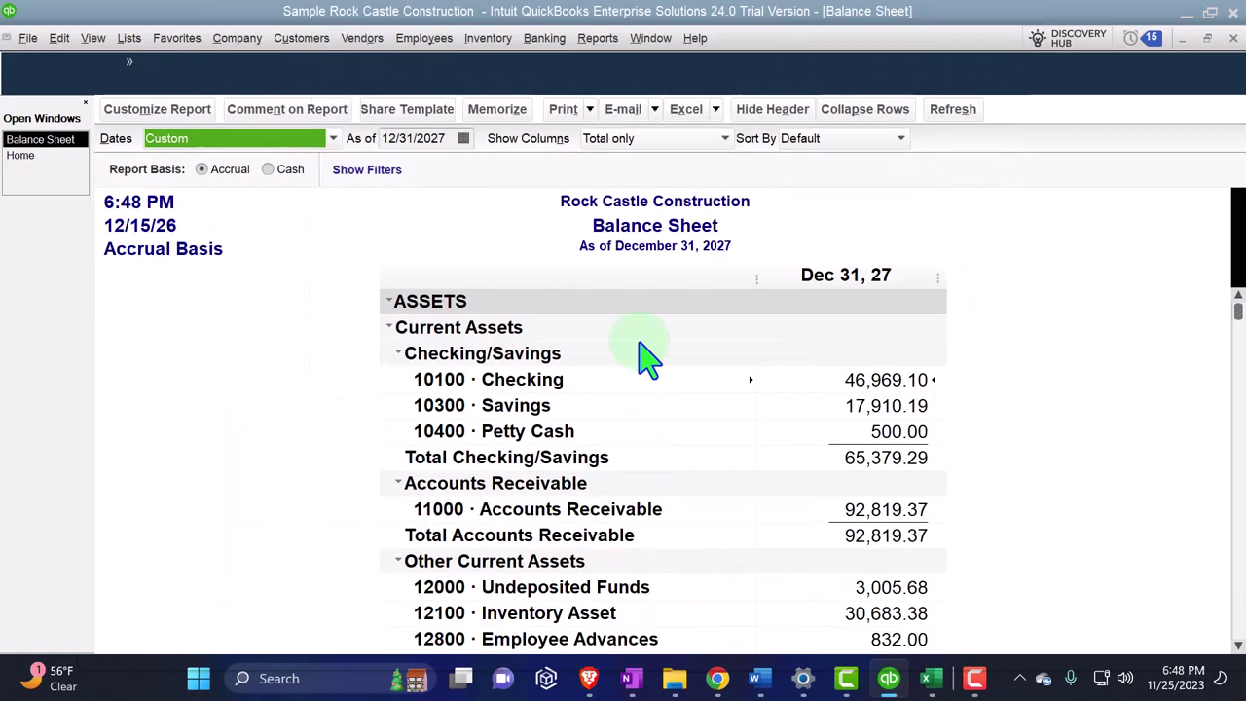
{"action": "left_click", "coordinate": [597, 38]}
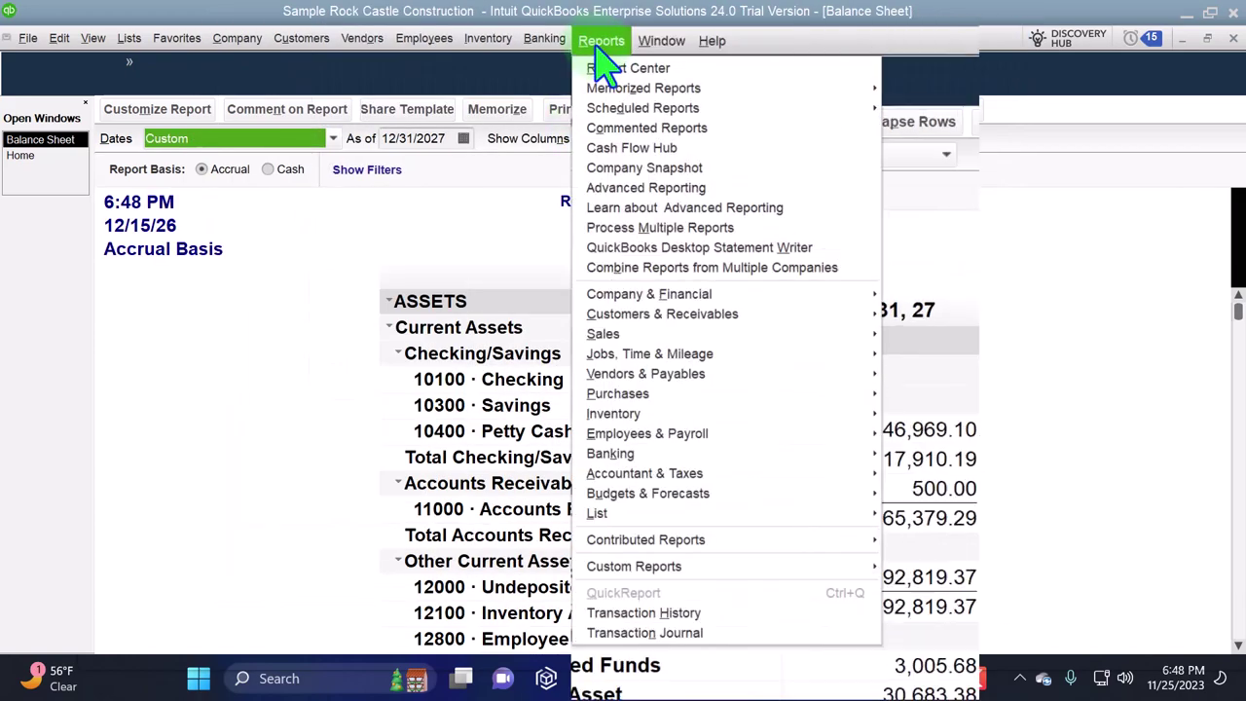
Step: Open the Profit & Loss for 01/01/2027–03/31/2027 with columns by month
{"action": "mouse_move", "coordinate": [769, 296]}
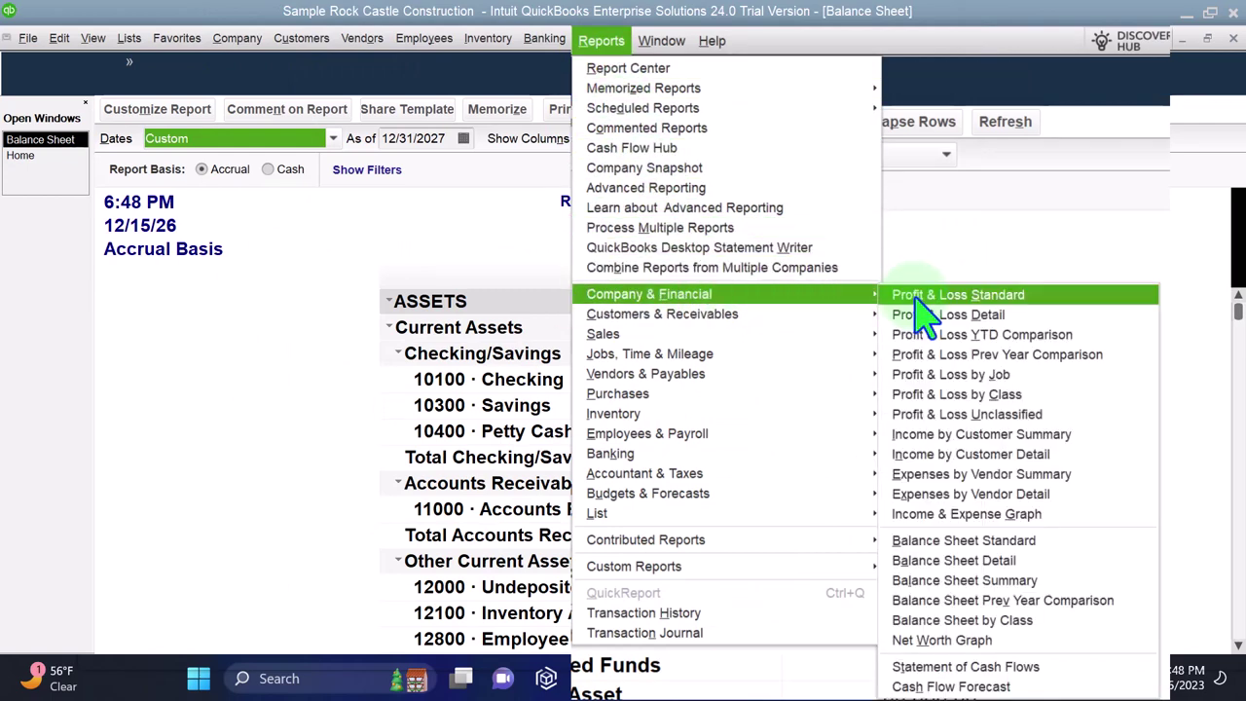
{"action": "left_click", "coordinate": [1012, 296]}
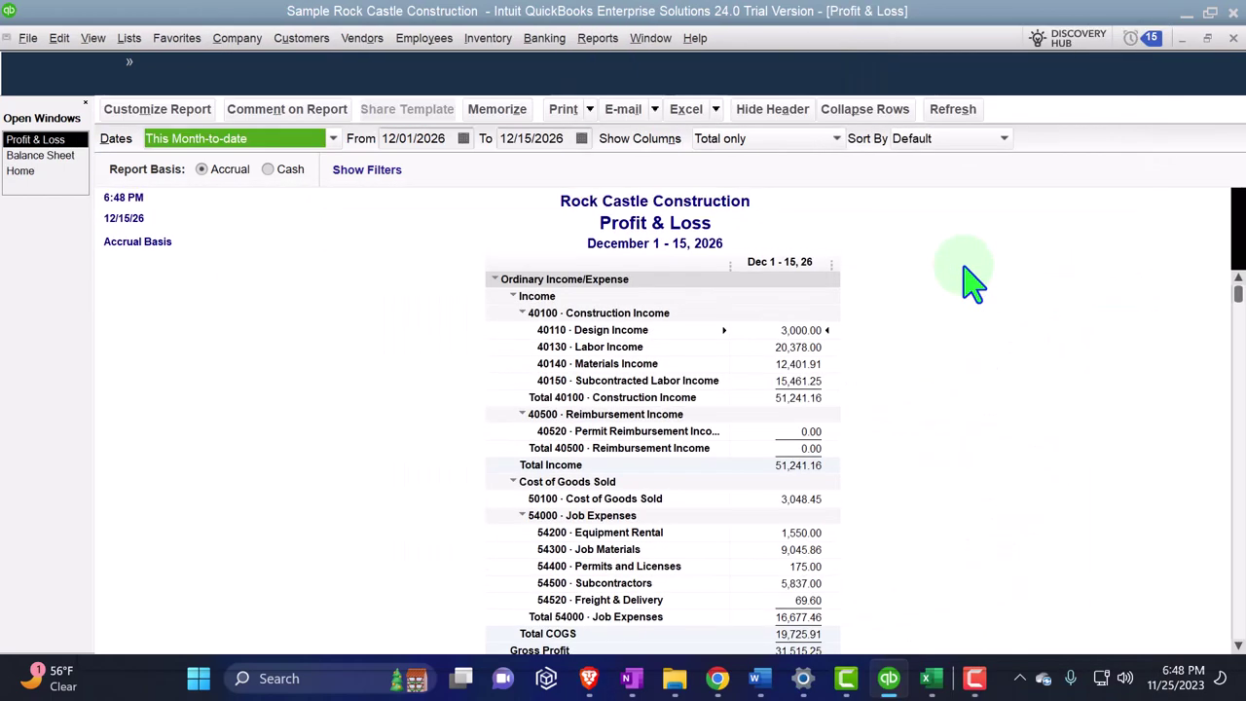
{"action": "key", "text": "Tab"}
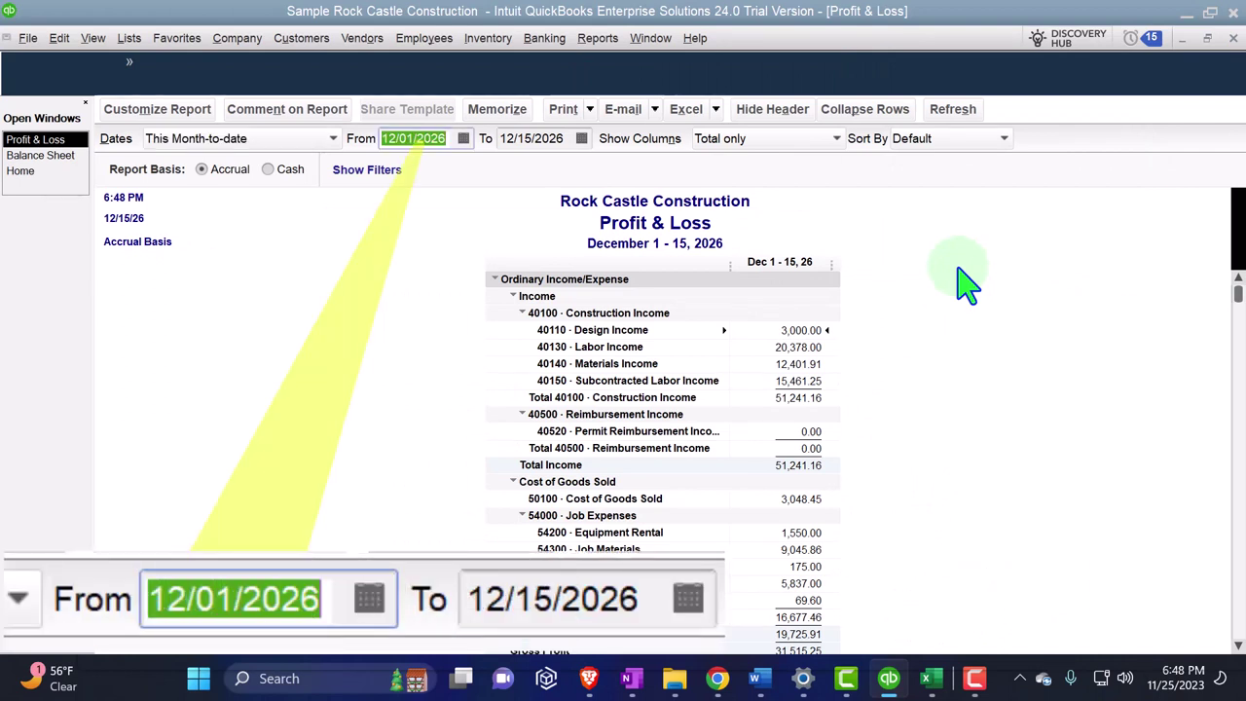
{"action": "type", "text": "01012027"}
{"action": "key", "text": "Tab"}
{"action": "type", "text": "12"}
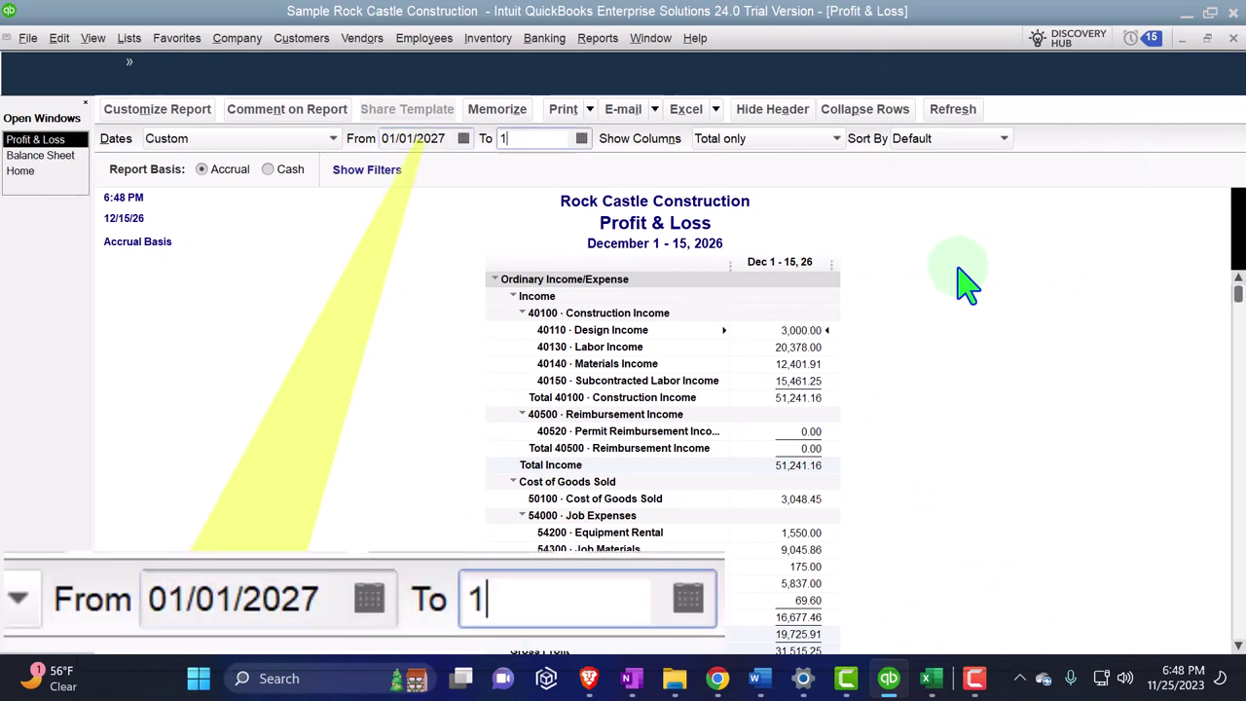
{"action": "key", "text": "BackSpace"}
{"action": "key", "text": "BackSpace"}
{"action": "type", "text": "03"}
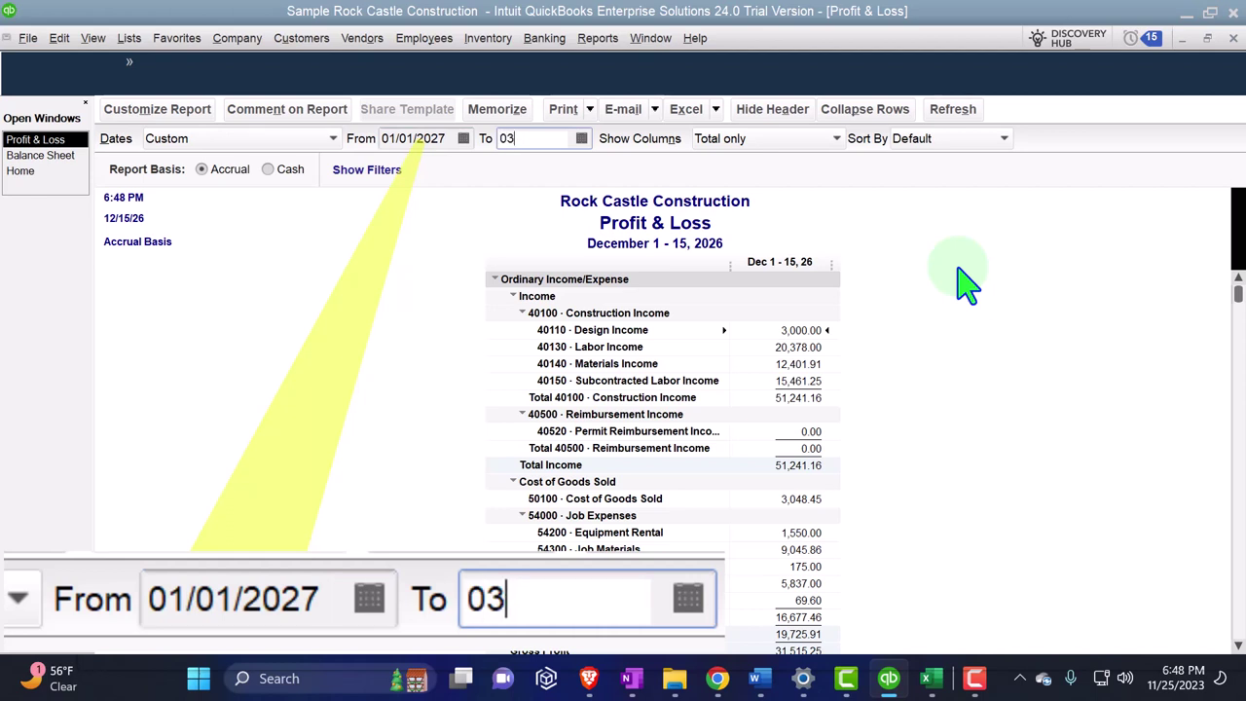
{"action": "type", "text": "3127"}
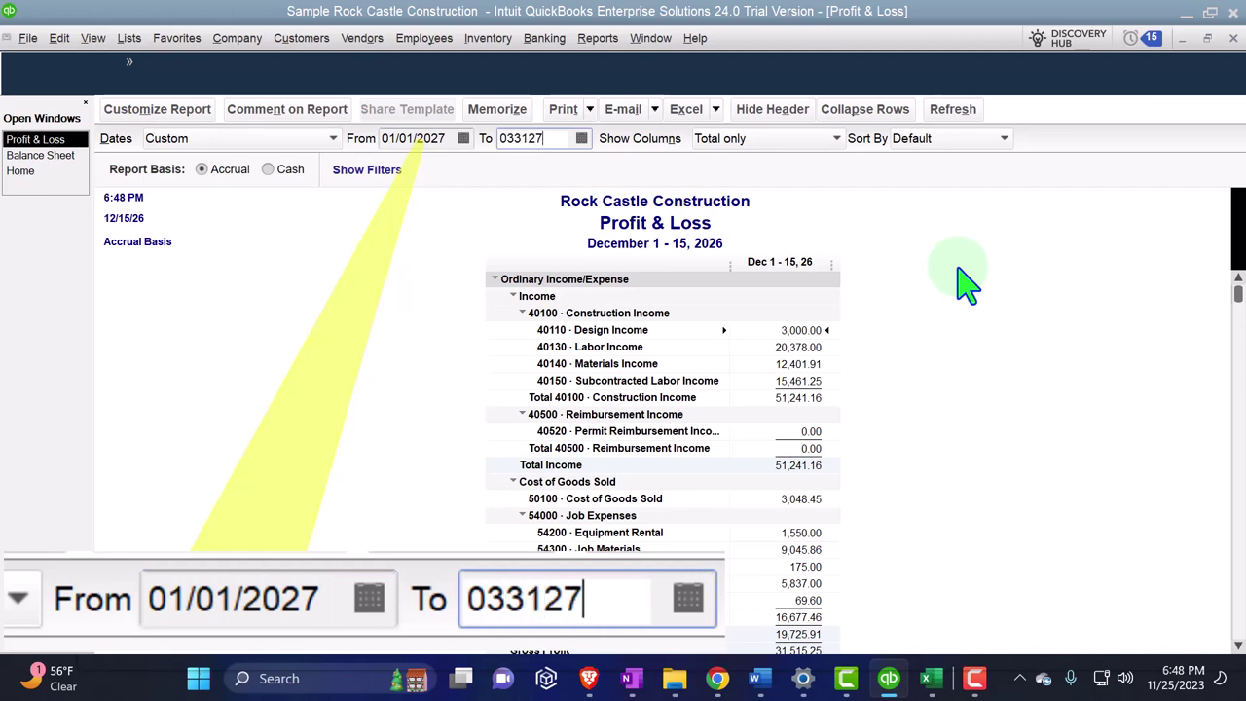
{"action": "key", "text": "Tab"}
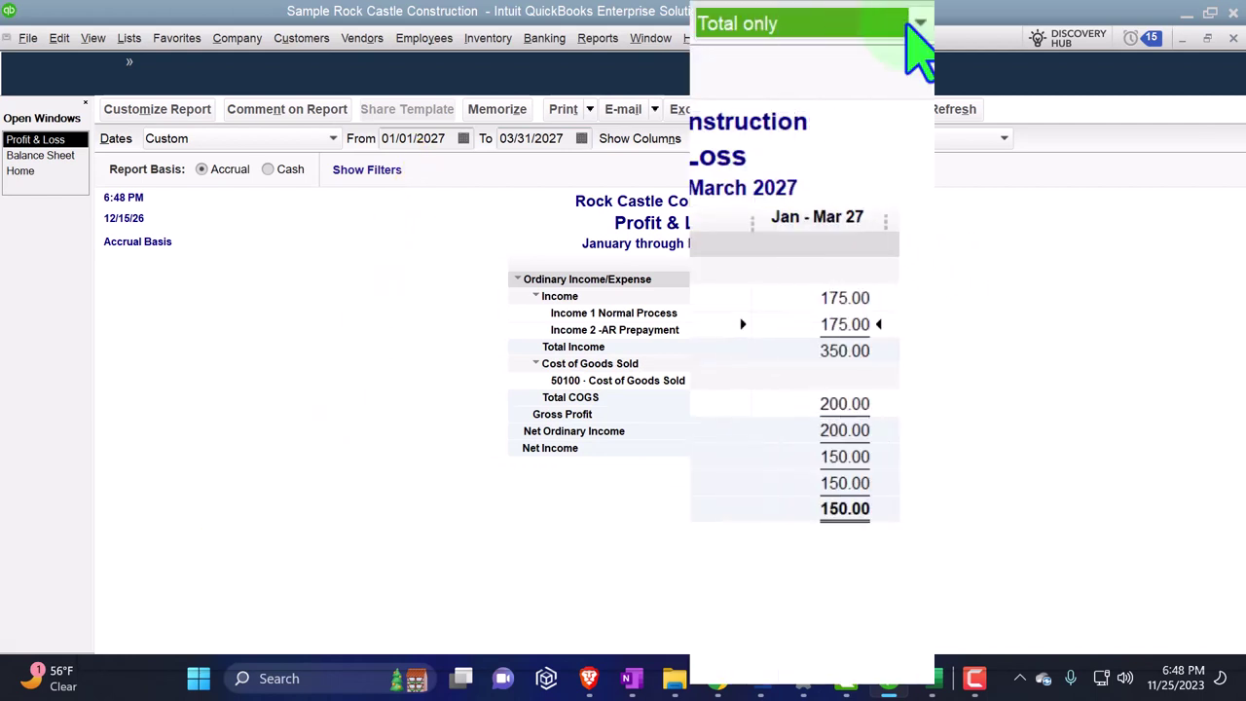
{"action": "left_click", "coordinate": [915, 24]}
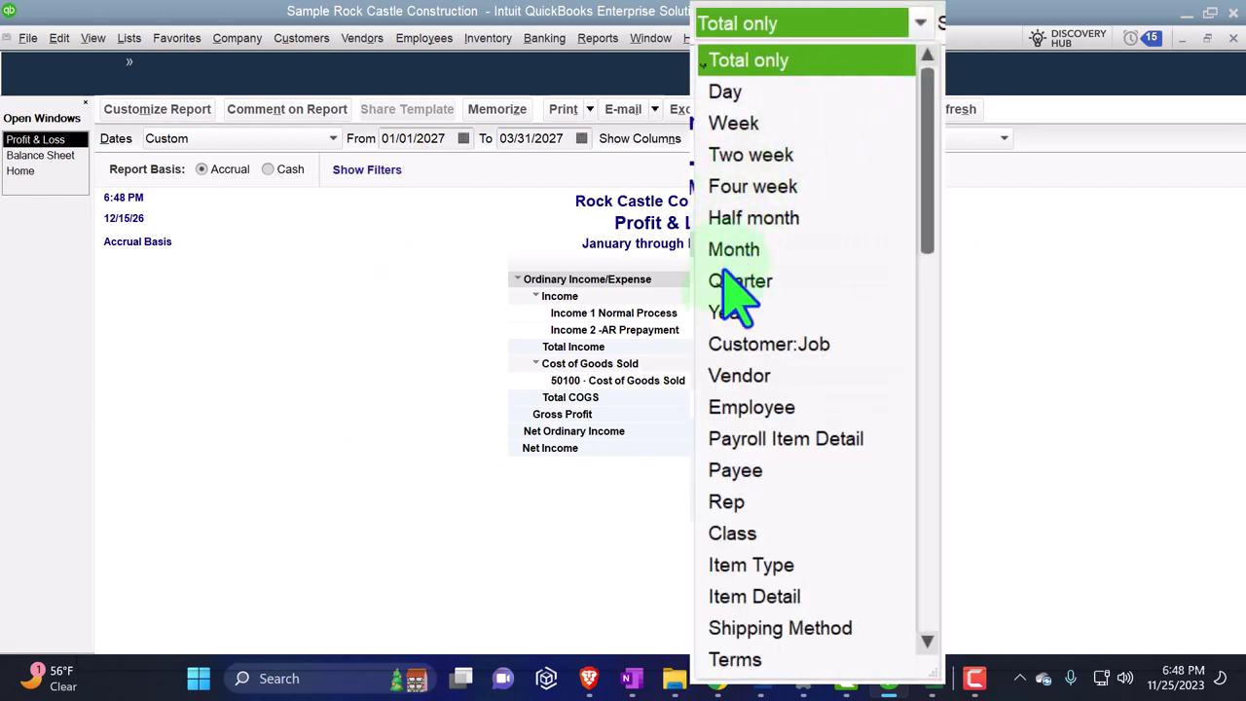
{"action": "left_click", "coordinate": [789, 250]}
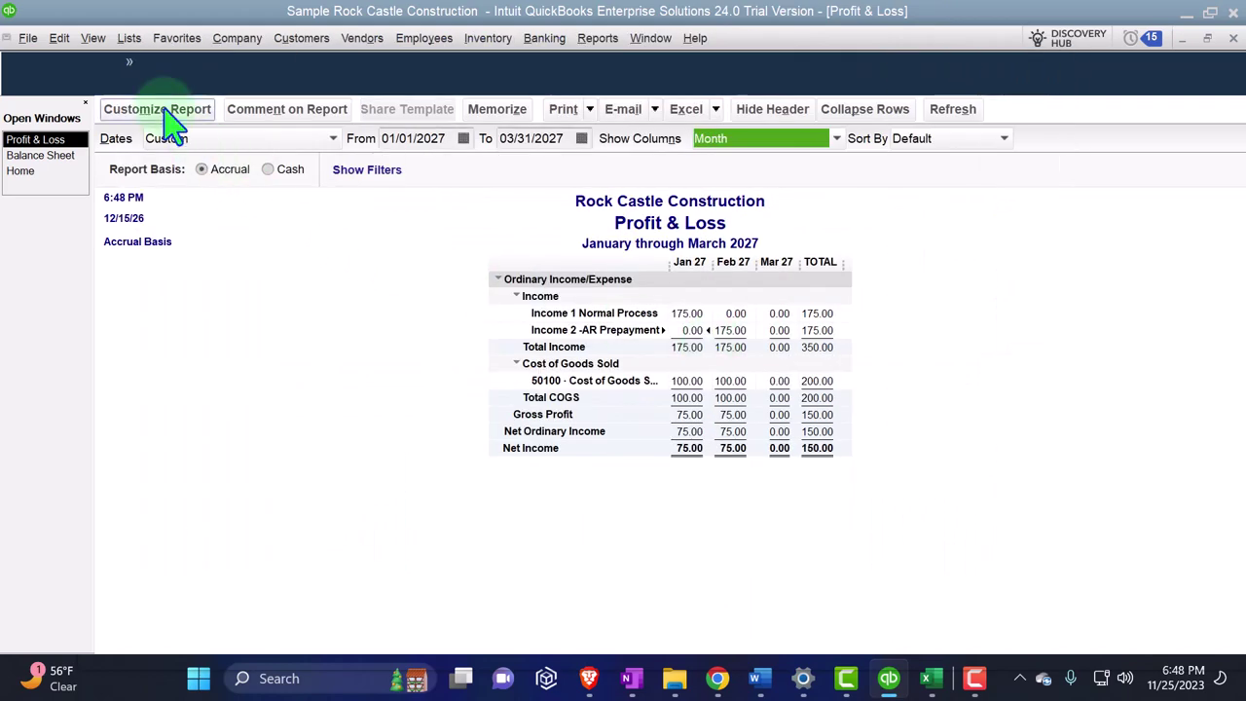
Step: Set the Profit & Loss fonts to 14 point and return to the Home page
{"action": "left_click", "coordinate": [167, 115]}
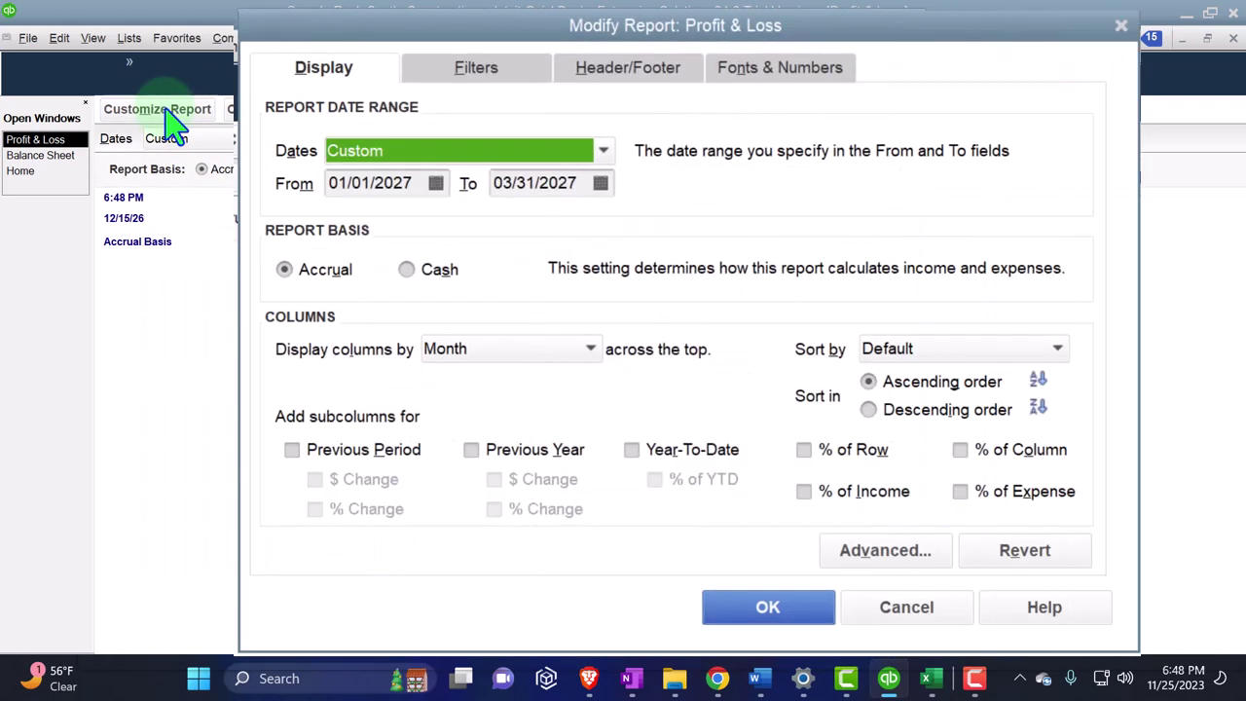
{"action": "left_click", "coordinate": [783, 88]}
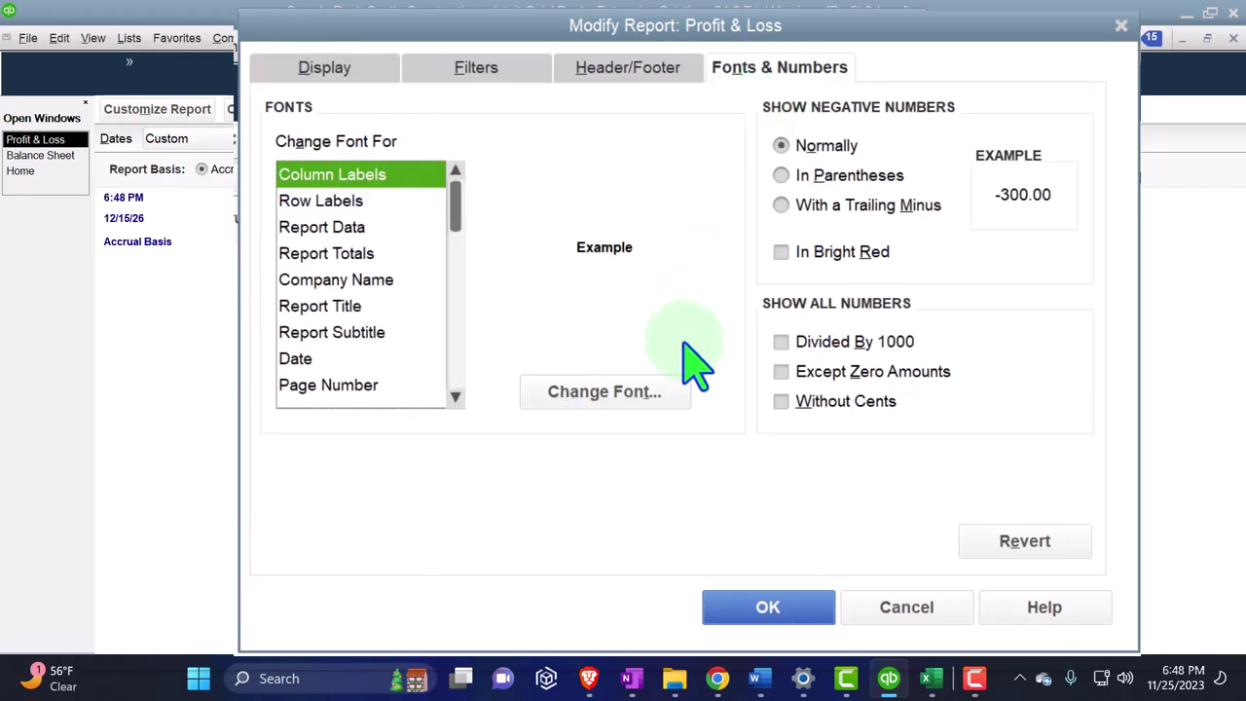
{"action": "left_click", "coordinate": [664, 394]}
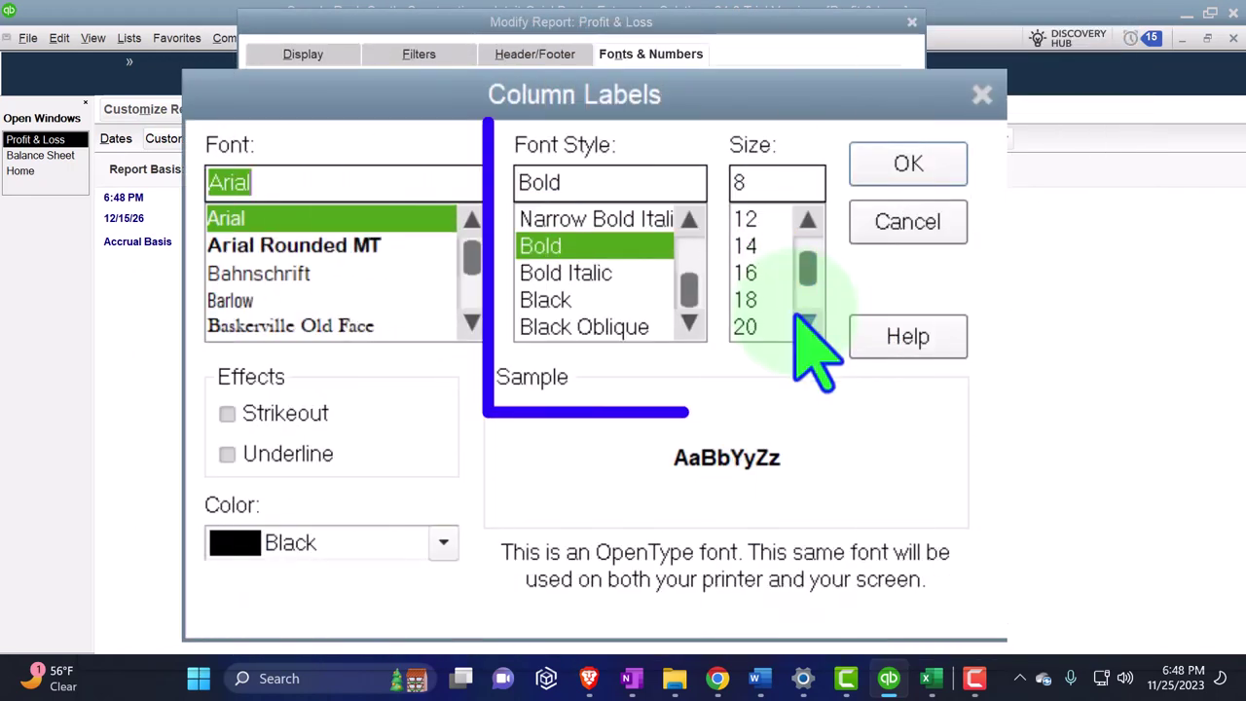
{"action": "left_click", "coordinate": [774, 246]}
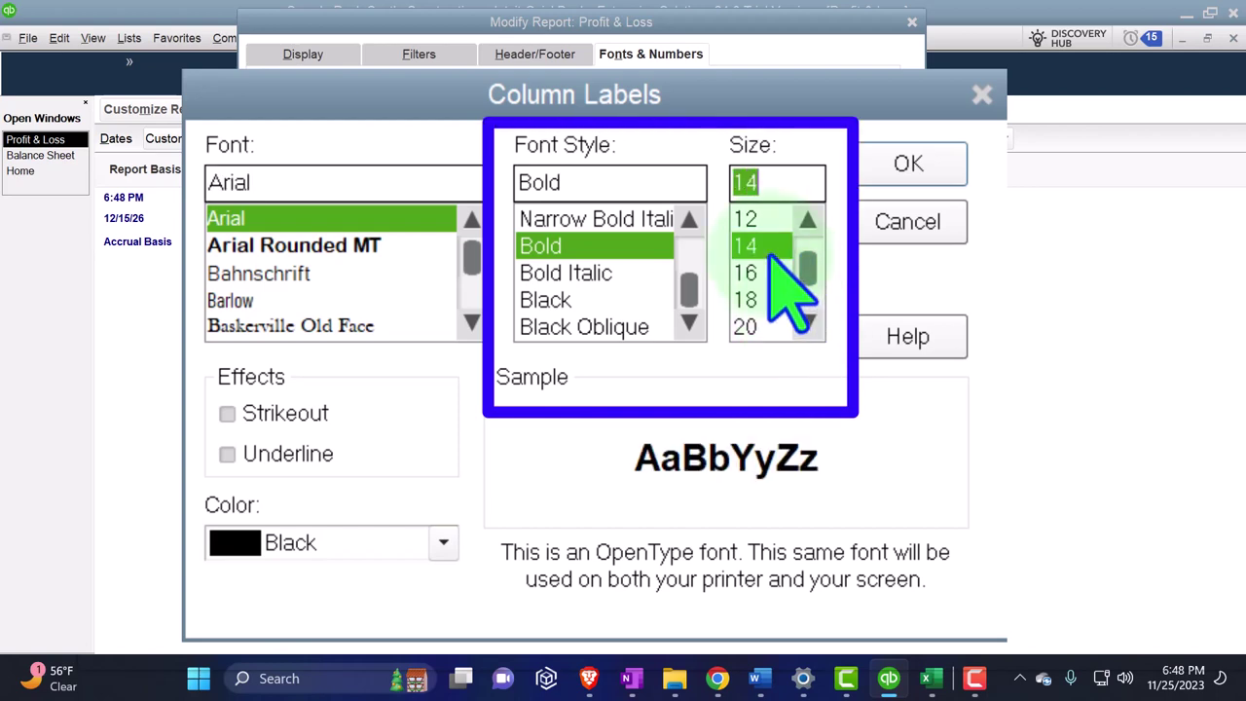
{"action": "left_click", "coordinate": [908, 166]}
{"action": "left_click", "coordinate": [599, 268]}
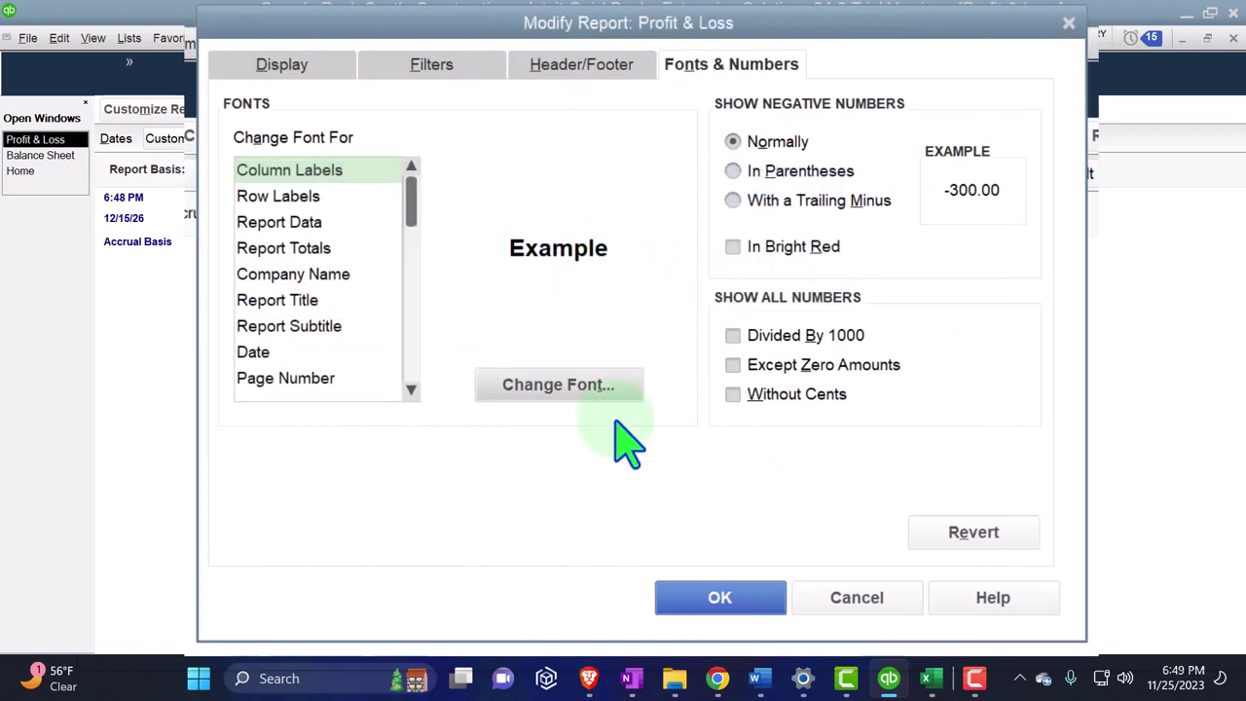
{"action": "left_click", "coordinate": [719, 598]}
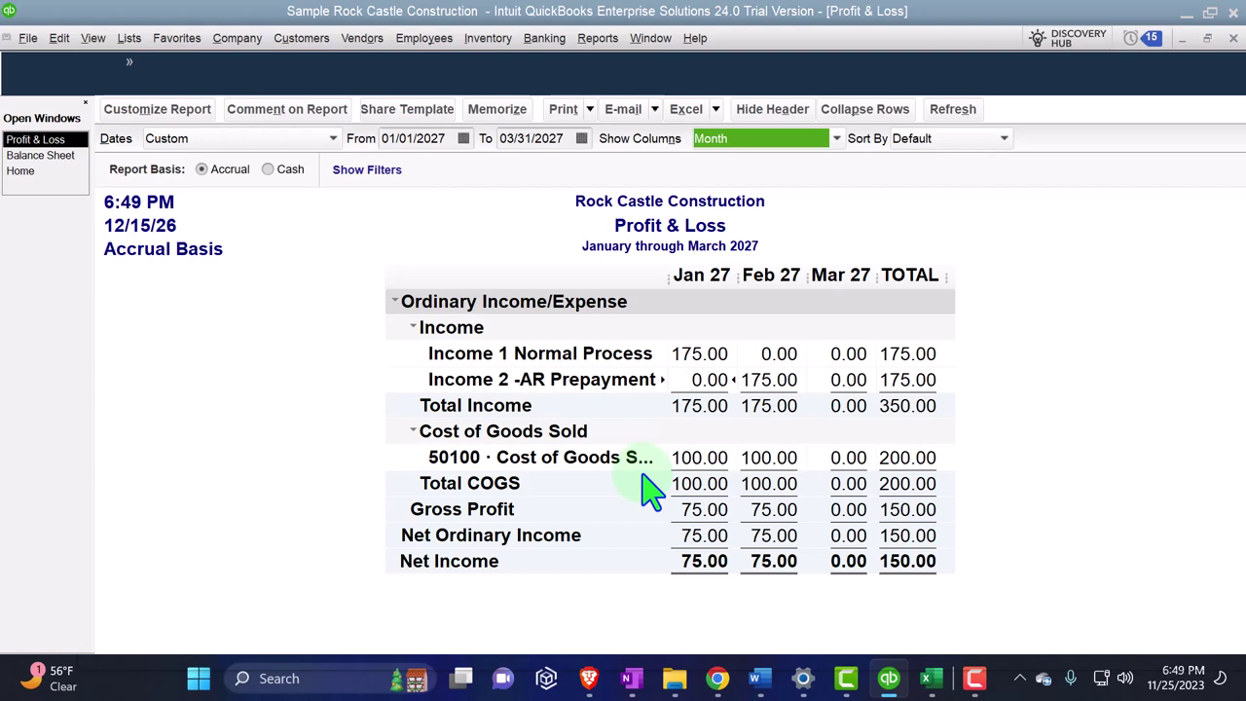
{"action": "left_click", "coordinate": [27, 171]}
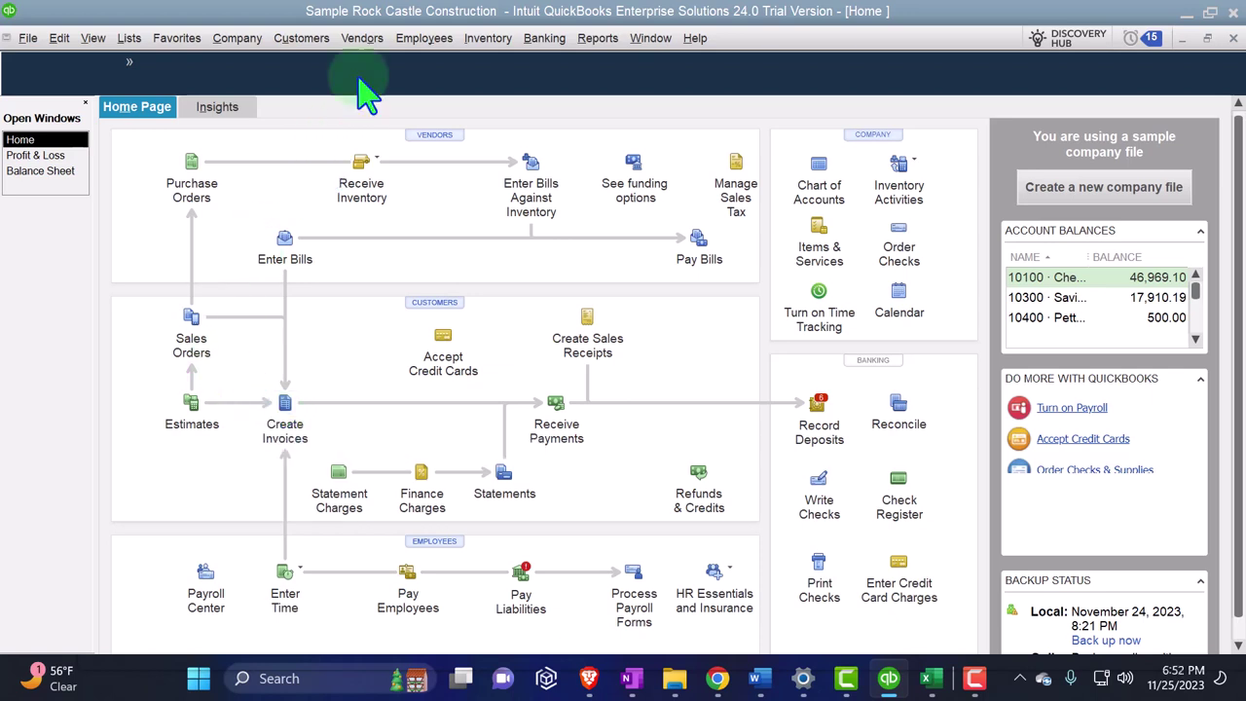
Step: In the Customer Center, review estimate 617 for 3 -AR Subscription Customer, then close it
{"action": "left_click", "coordinate": [301, 38]}
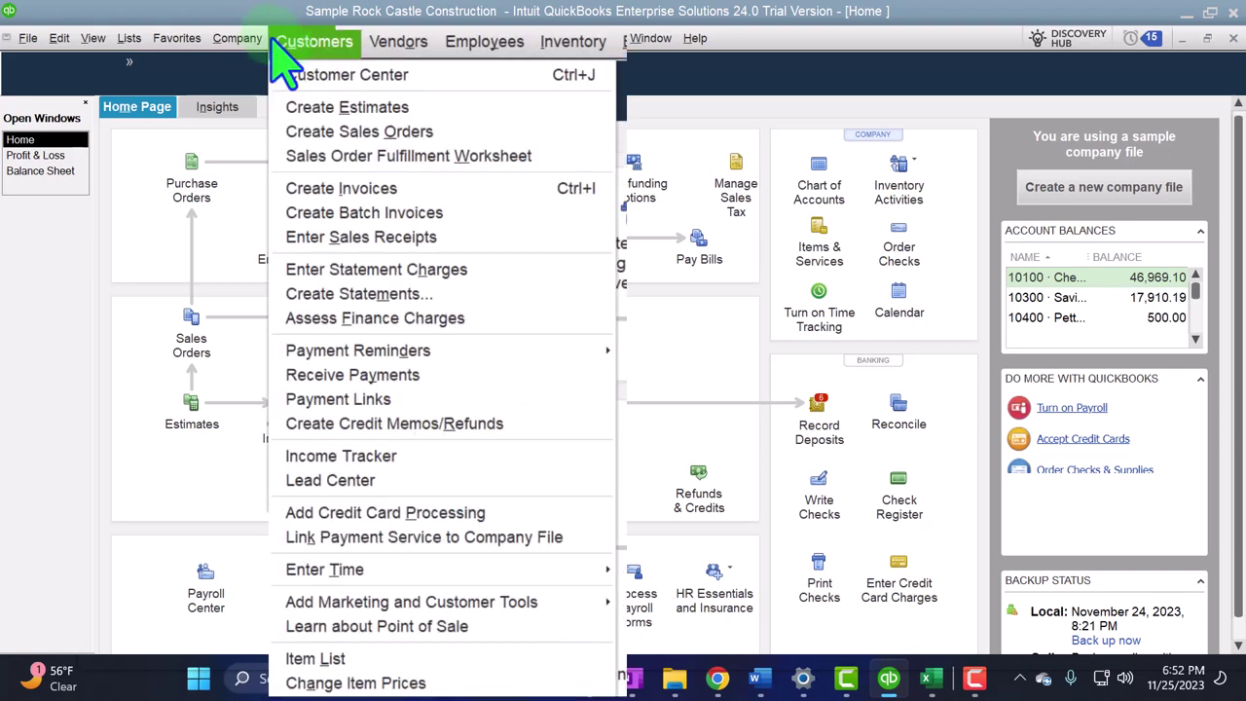
{"action": "left_click", "coordinate": [387, 77]}
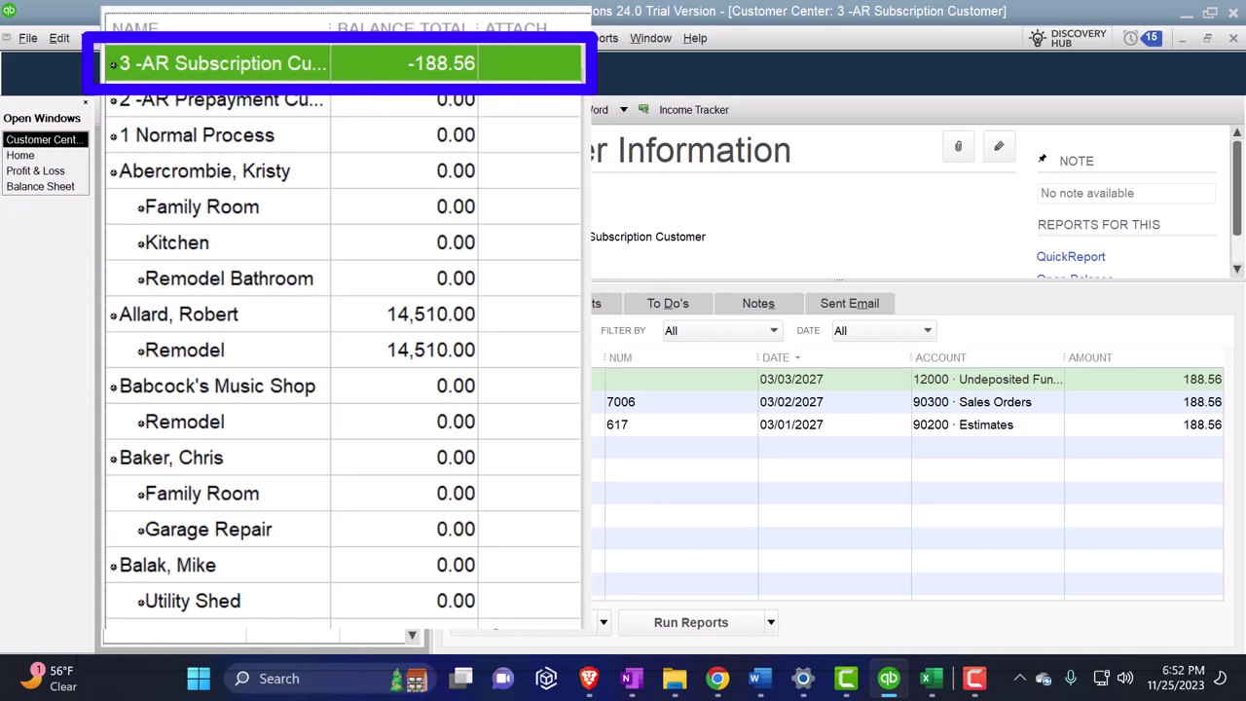
{"action": "double_click", "coordinate": [539, 424]}
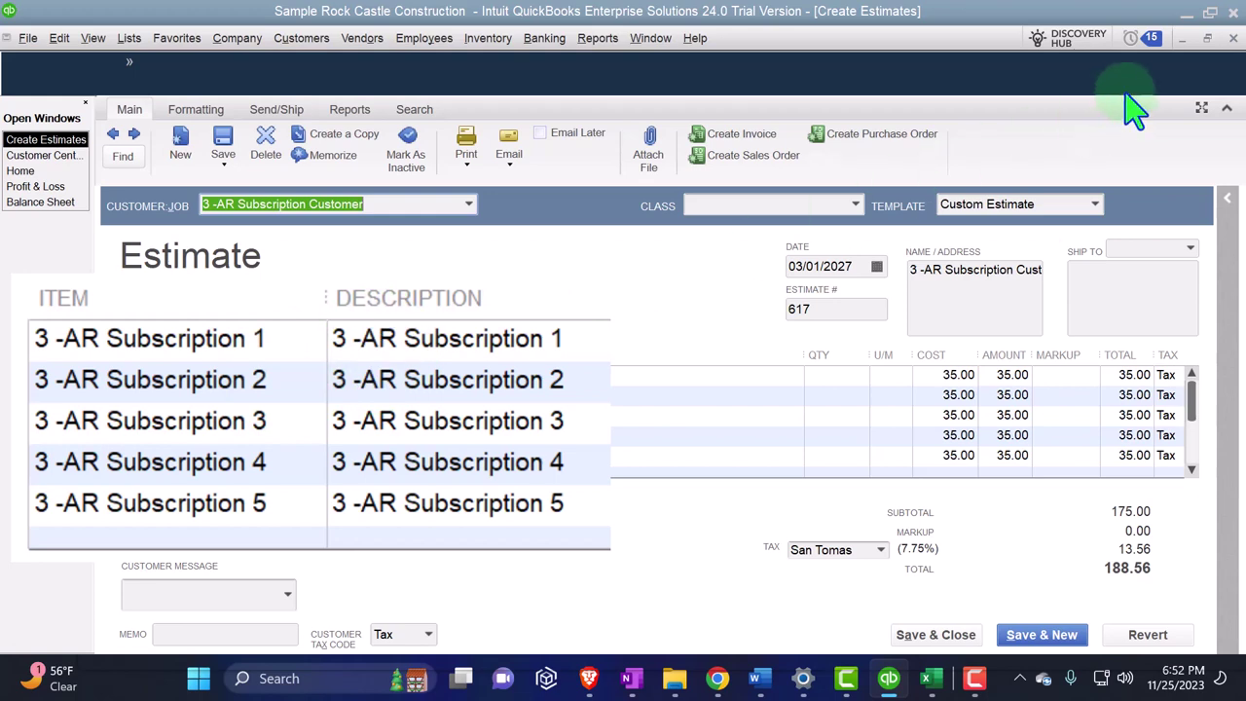
{"action": "left_click", "coordinate": [1234, 39]}
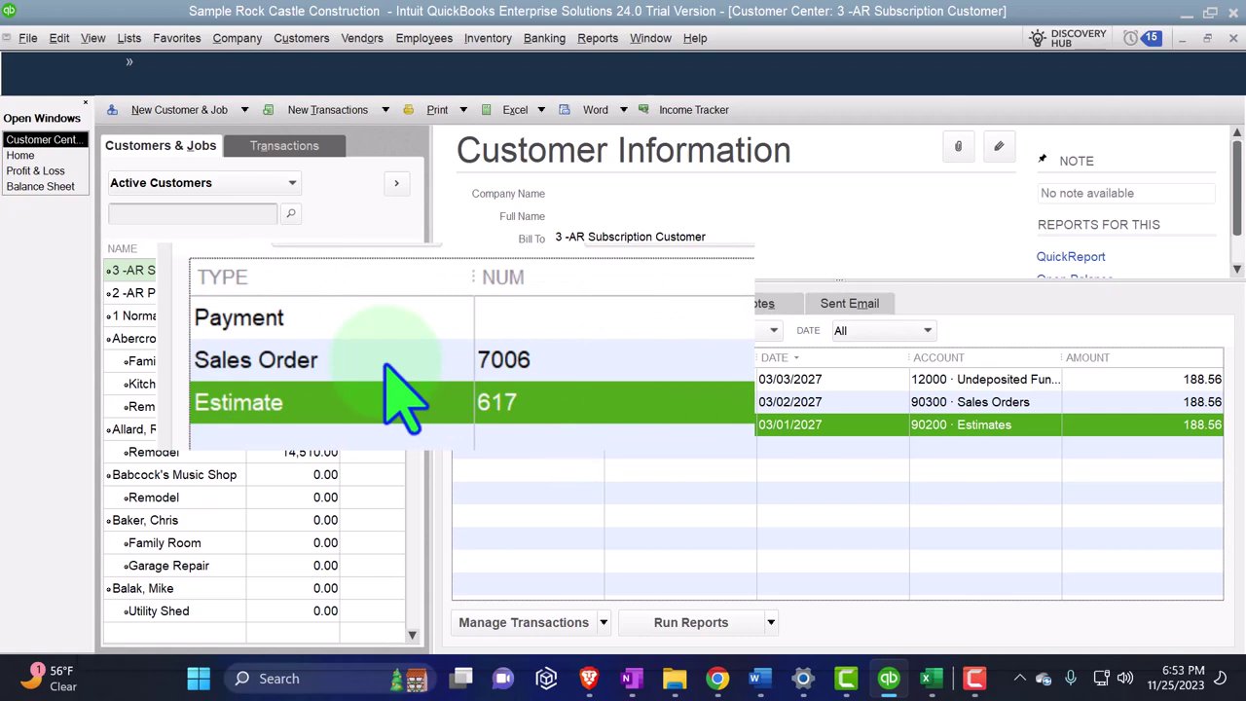
Step: Review and close sales order 7006, then open the customer's 188.56 payment of 03/03/2027
{"action": "double_click", "coordinate": [556, 401]}
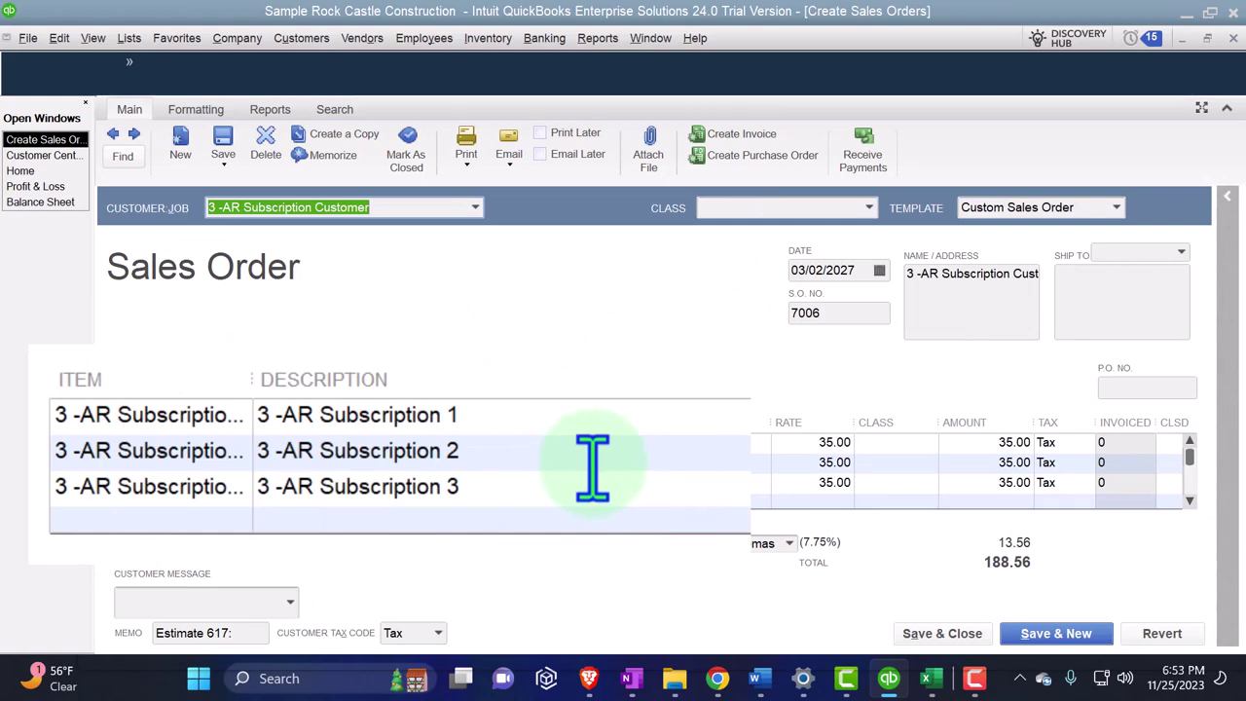
{"action": "left_click", "coordinate": [1234, 38]}
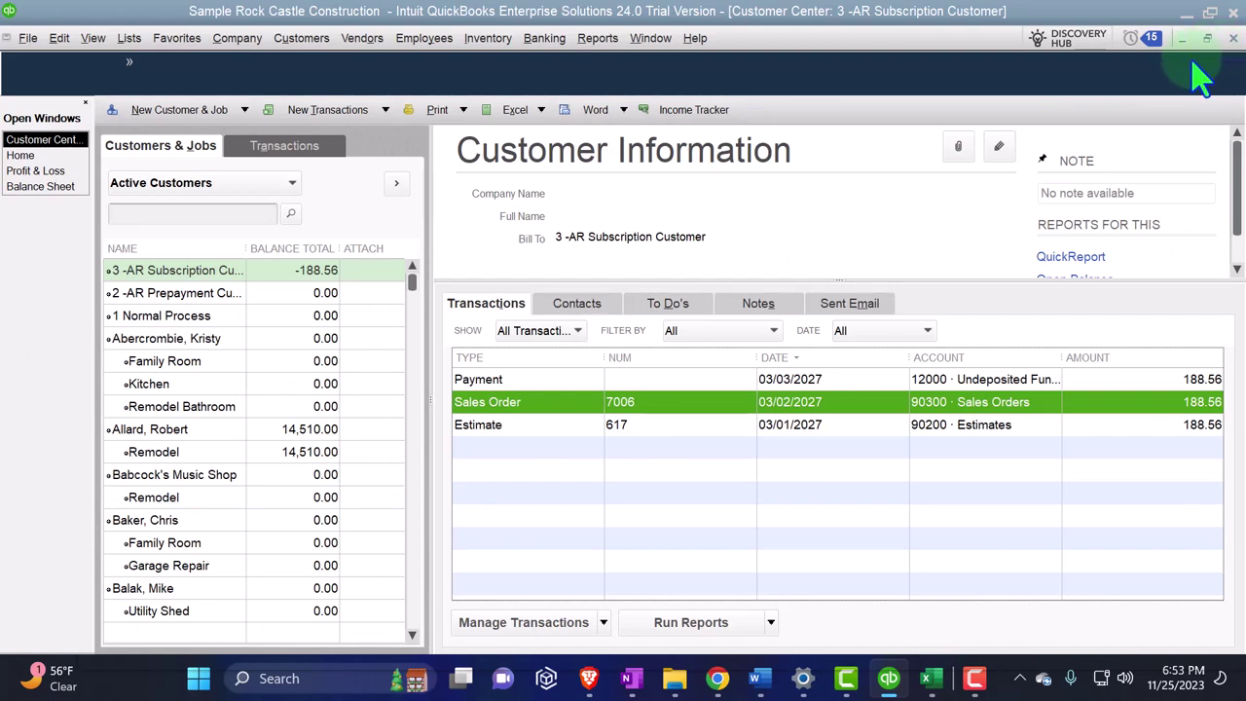
{"action": "double_click", "coordinate": [551, 380]}
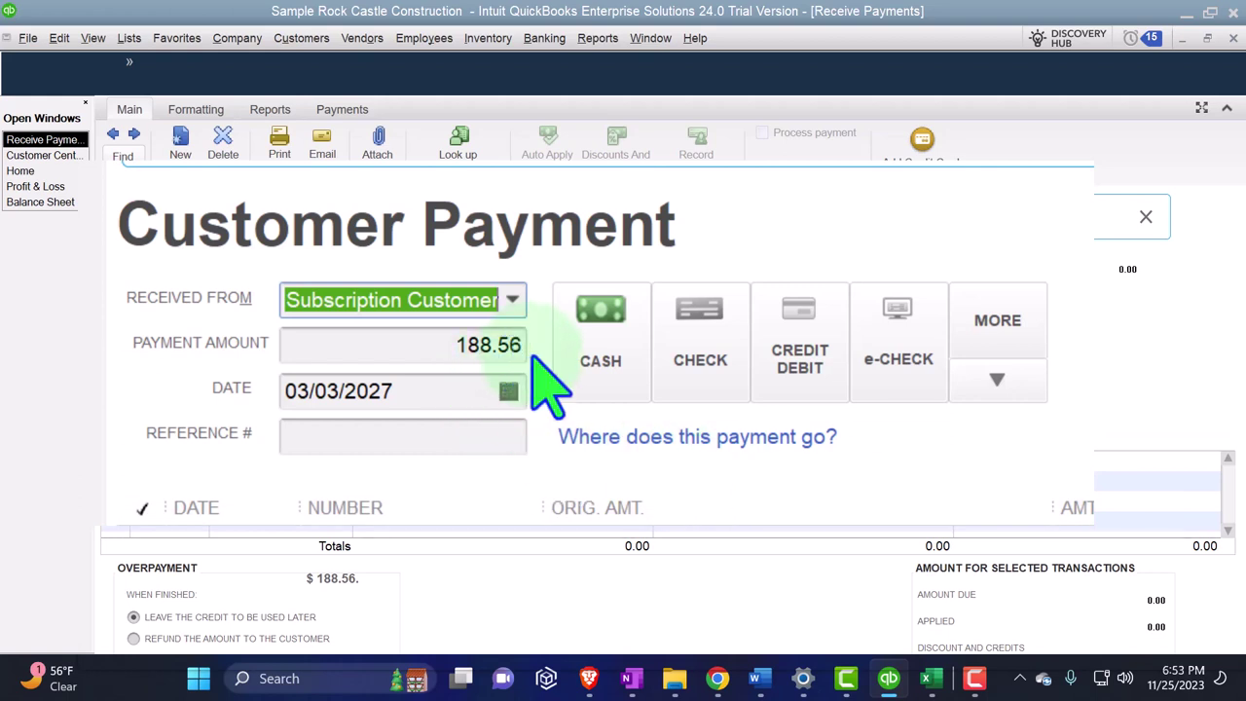
Step: In Excel, review the Estimate, Sales Order and Sales Receipt entries in A3, A5 and A7
{"action": "left_click", "coordinate": [933, 686]}
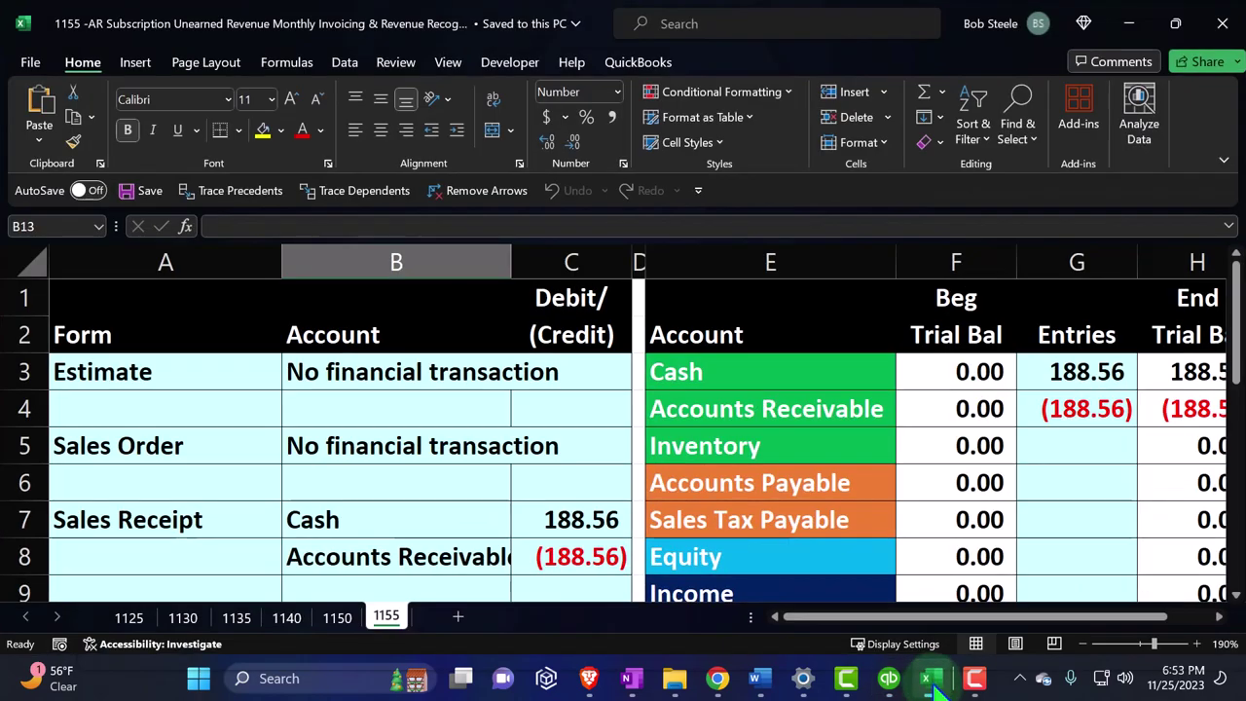
{"action": "left_click", "coordinate": [737, 412]}
{"action": "scroll", "coordinate": [737, 415], "scroll_direction": "down", "scroll_amount": 2, "text": "ctrl"}
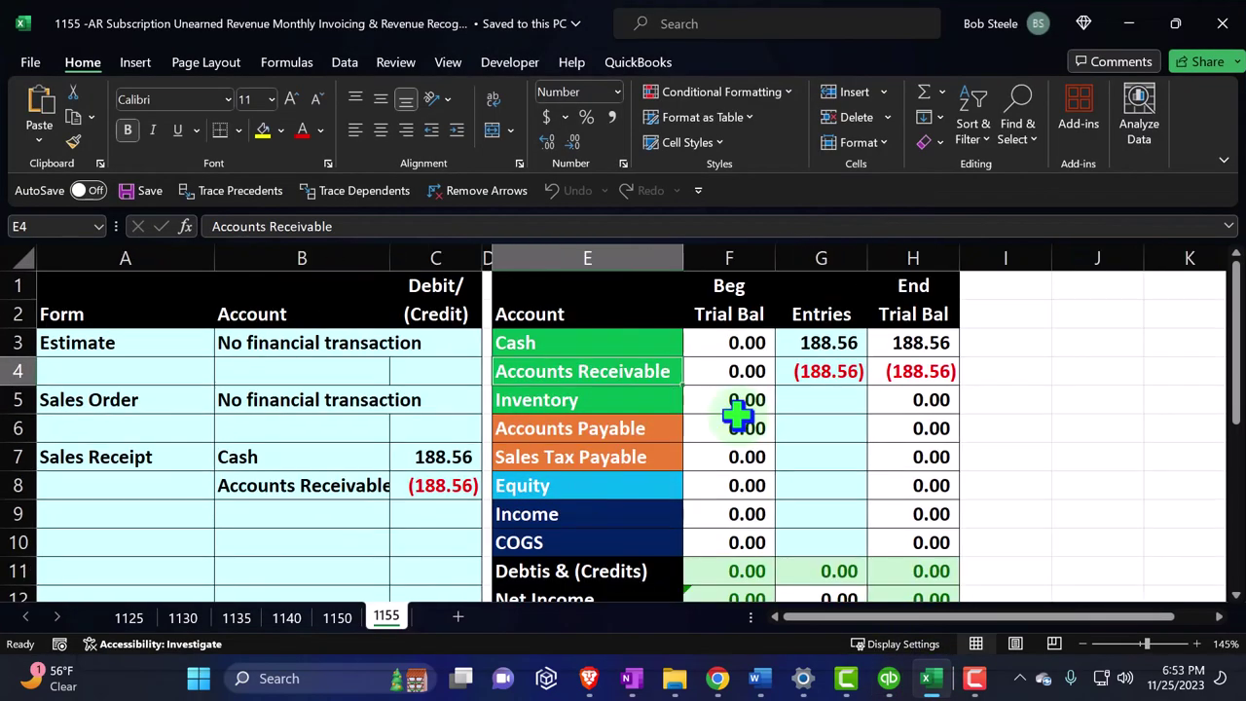
{"action": "scroll", "coordinate": [737, 416], "scroll_direction": "down", "scroll_amount": 1, "text": "ctrl"}
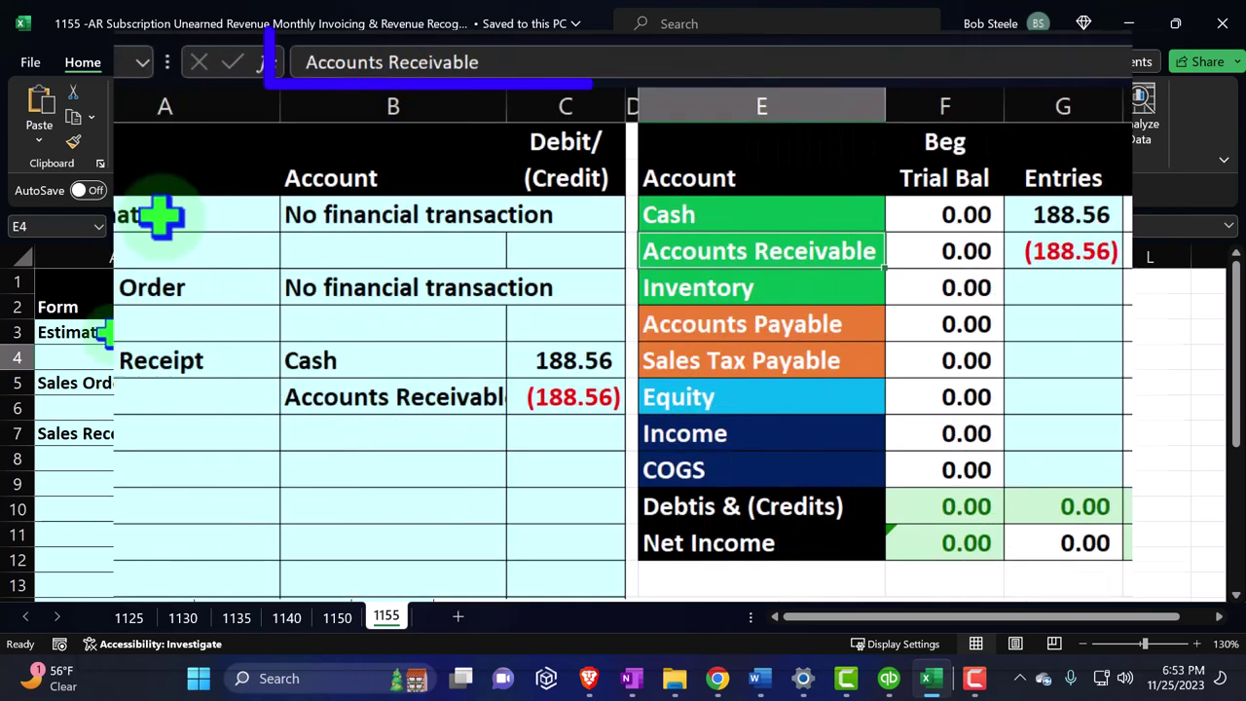
{"action": "left_click", "coordinate": [161, 224]}
{"action": "left_click", "coordinate": [175, 287]}
{"action": "left_click", "coordinate": [195, 362]}
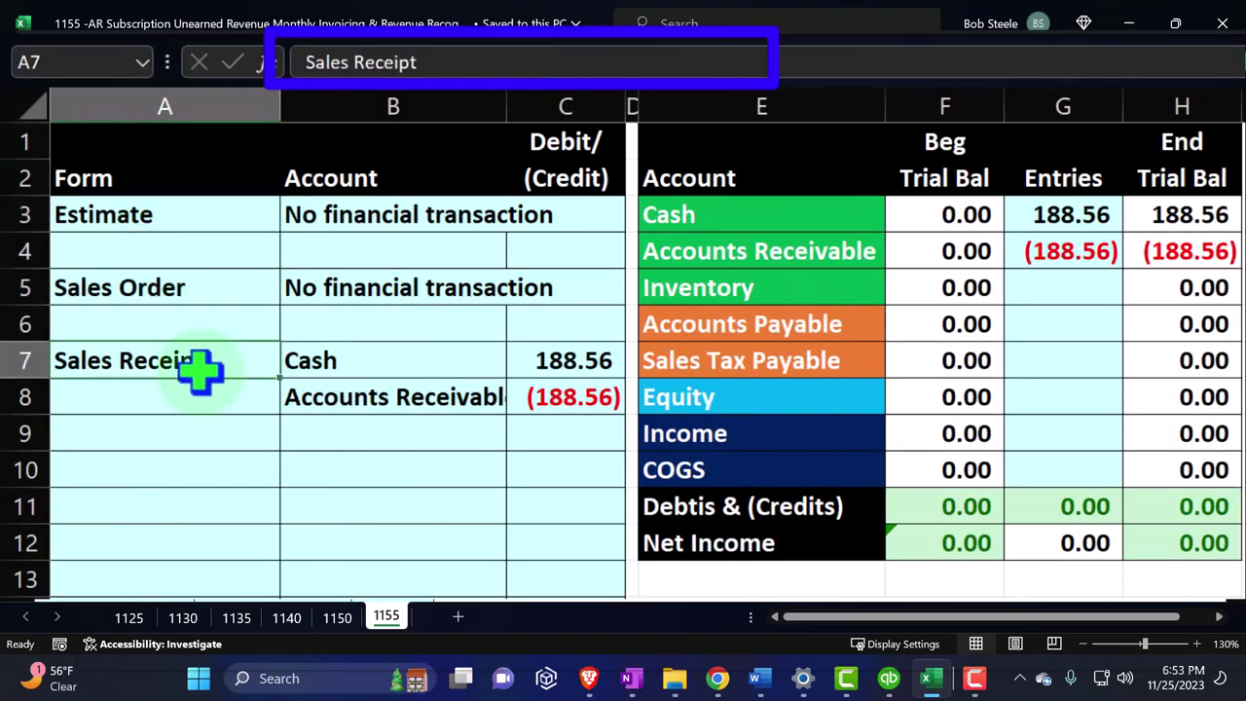
Step: Select the sales receipt entry A7:C8 and check the =SUM balance formulas in H3 and H4
{"action": "left_click_drag", "start_coordinate": [203, 353], "coordinate": [551, 396]}
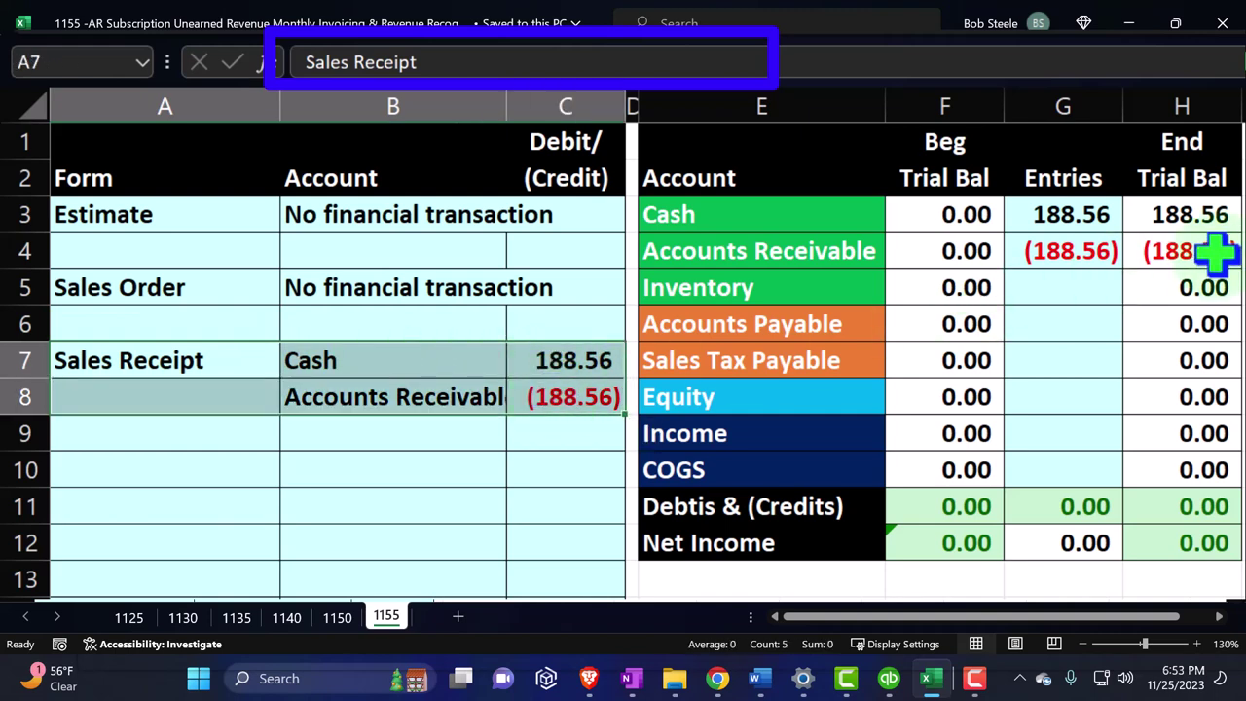
{"action": "left_click", "coordinate": [1203, 216]}
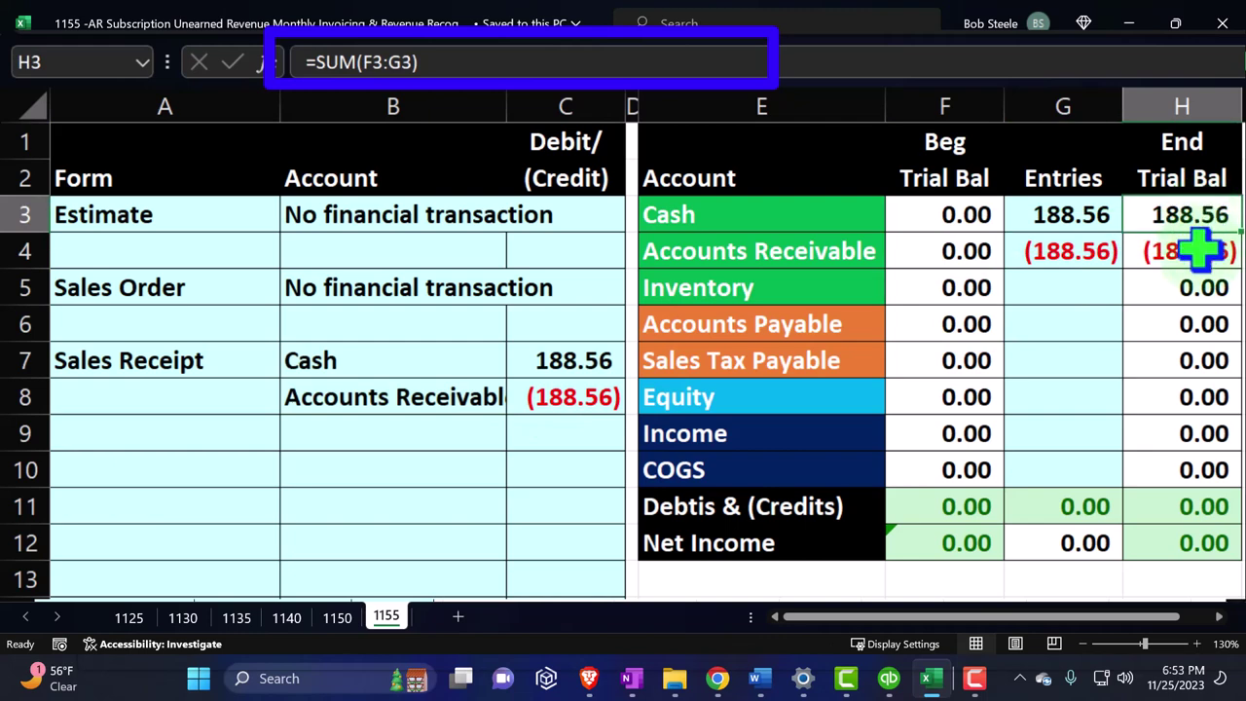
{"action": "left_click", "coordinate": [1199, 242]}
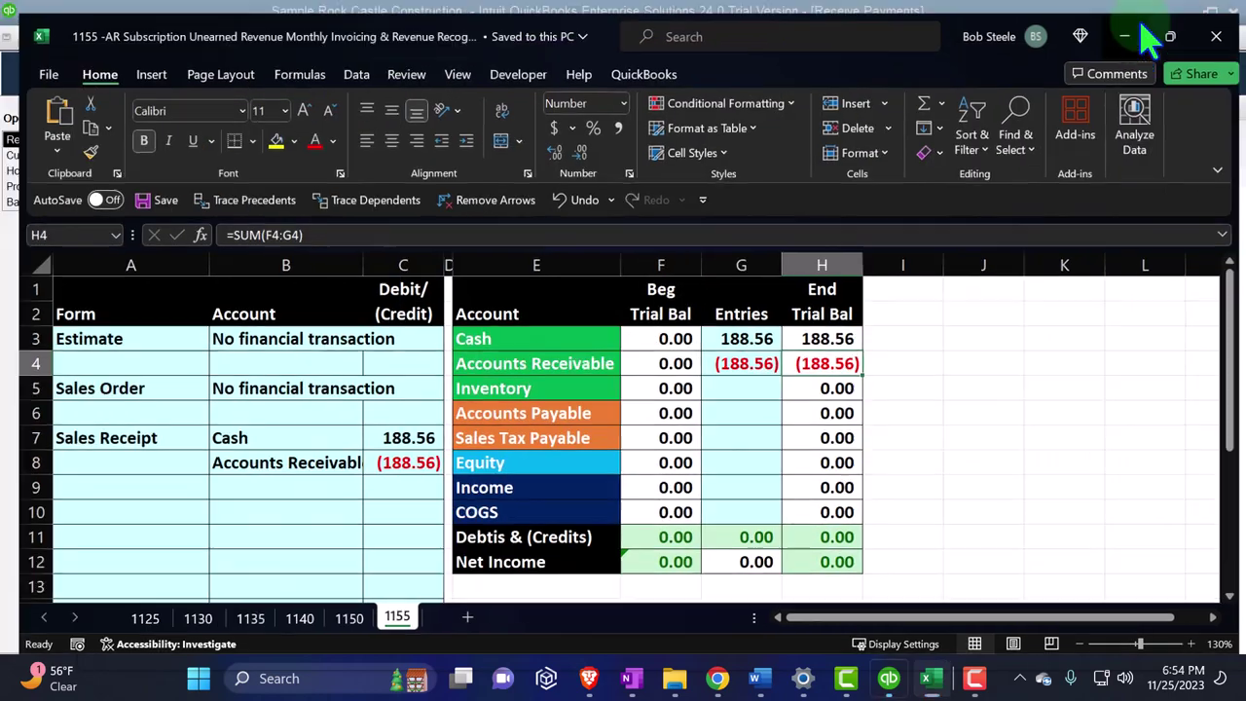
Step: Return to QuickBooks, close Receive Payments and bring the Balance Sheet forward
{"action": "left_click", "coordinate": [1141, 17]}
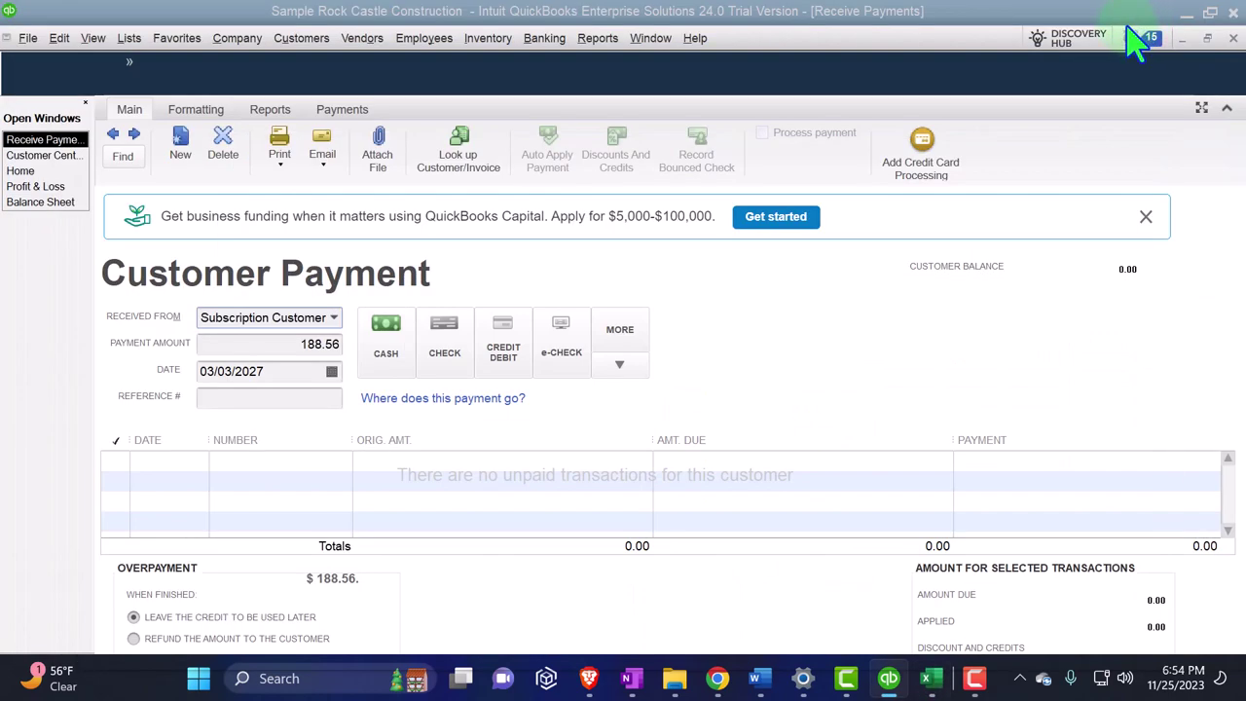
{"action": "left_click", "coordinate": [1233, 38]}
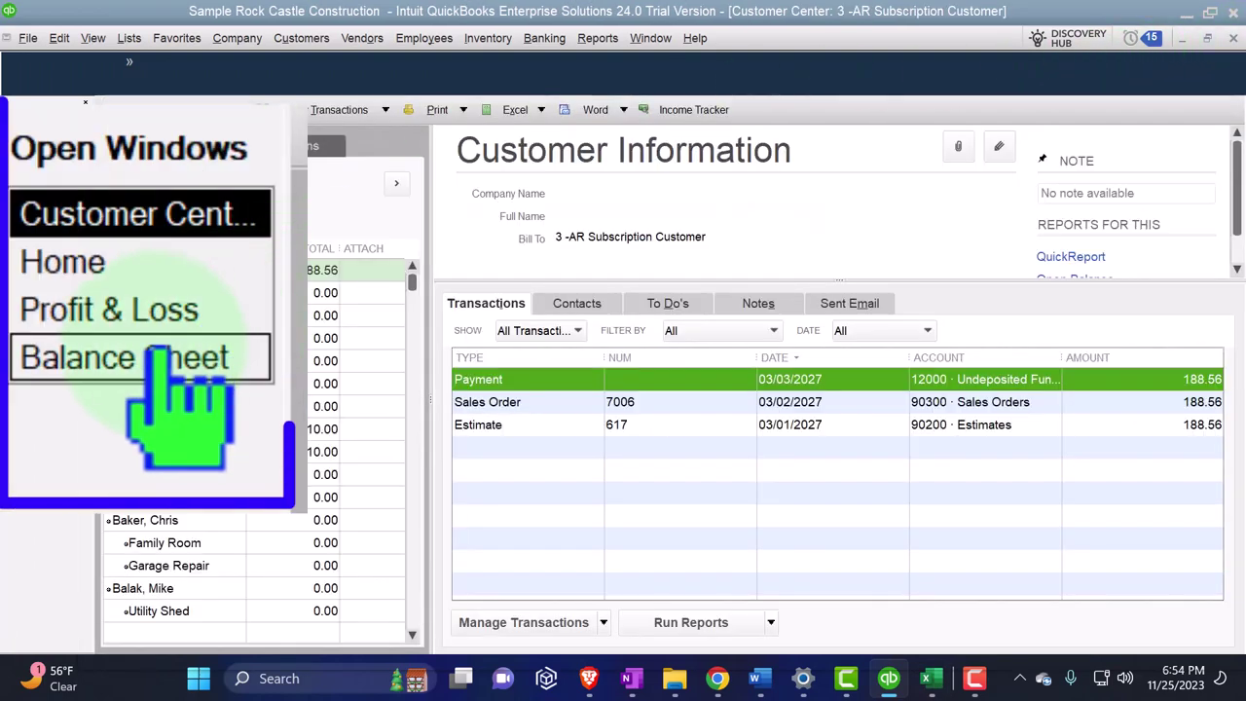
{"action": "left_click", "coordinate": [40, 186]}
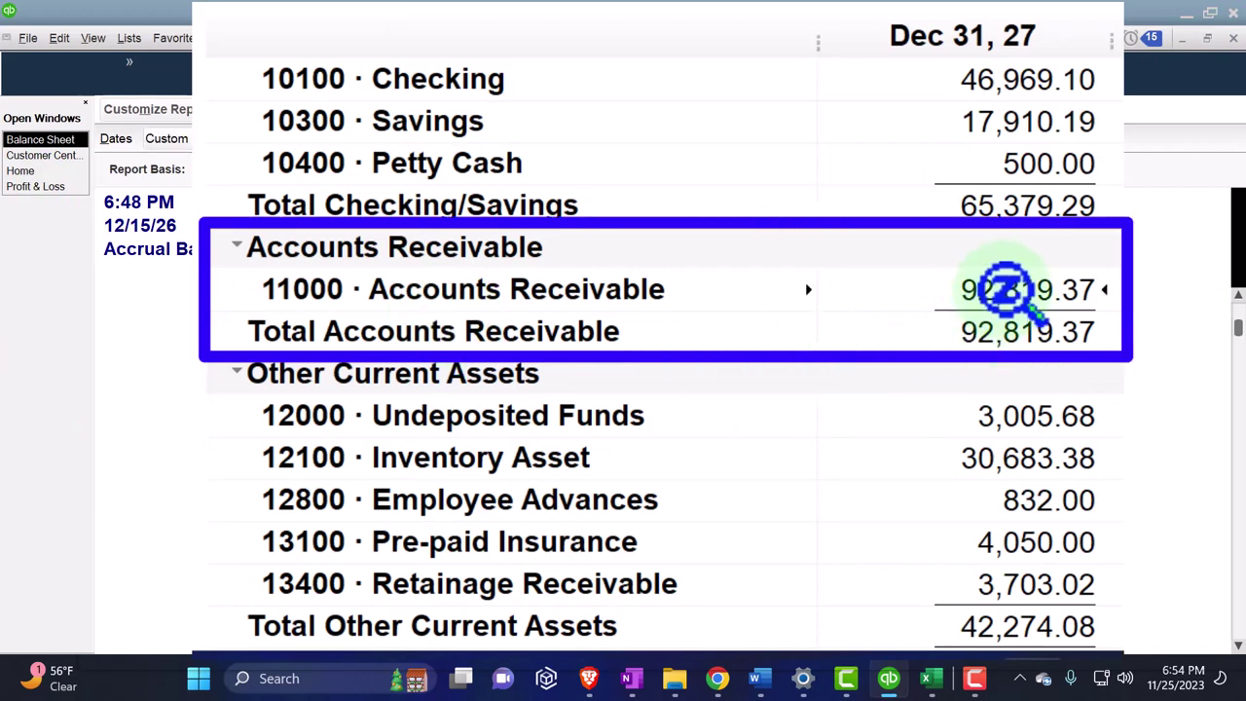
Step: Open the Customer Balance Detail report from Customers & Receivables reports
{"action": "left_click", "coordinate": [603, 42]}
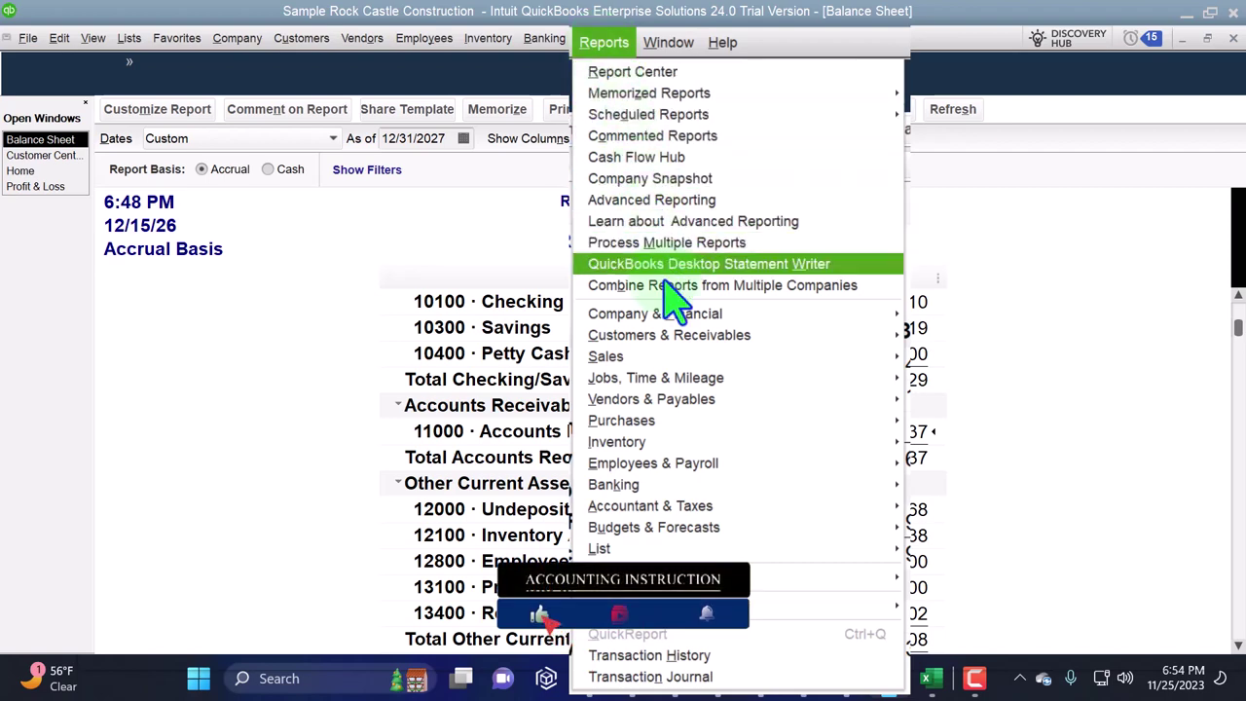
{"action": "mouse_move", "coordinate": [750, 335]}
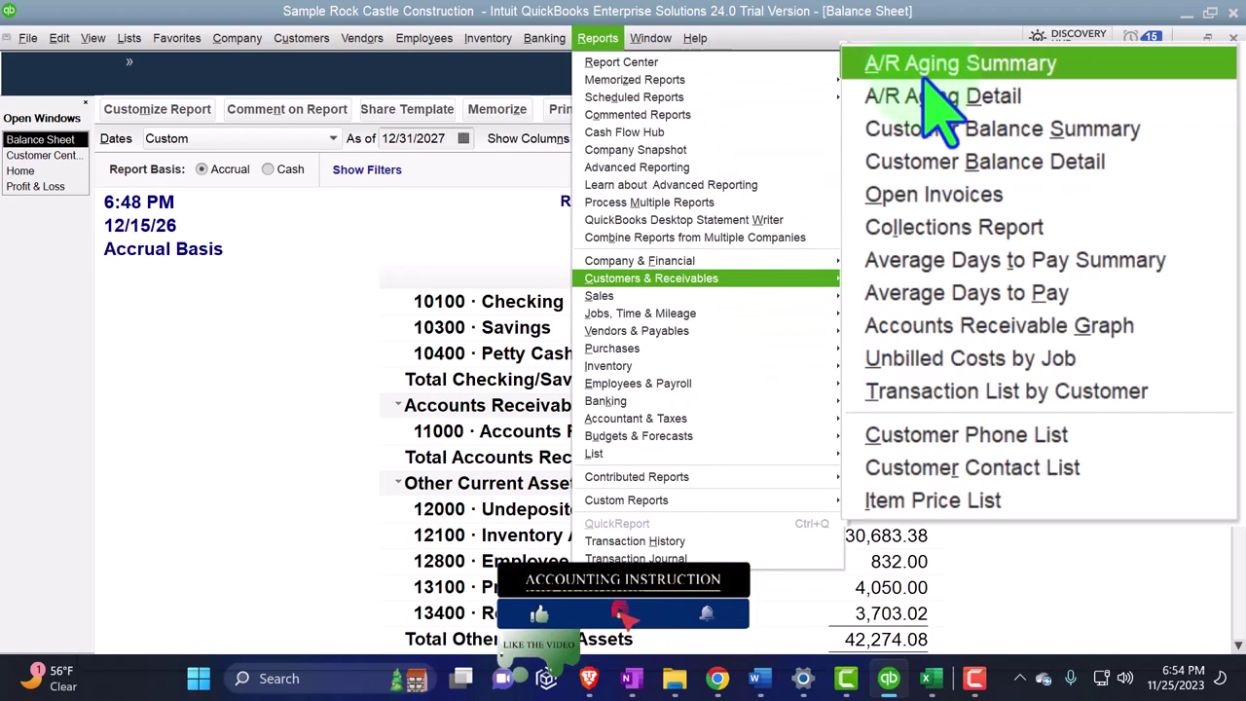
{"action": "left_click", "coordinate": [1065, 165]}
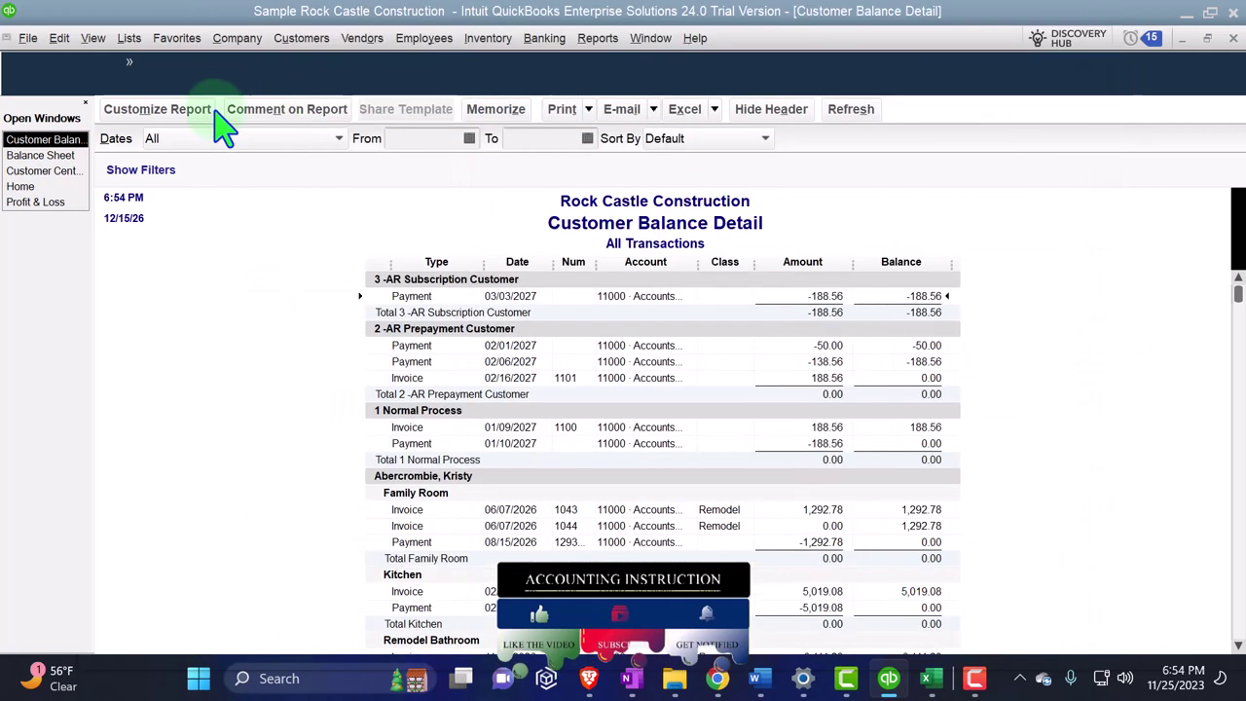
Step: Set the Customer Balance Detail column label and related fonts to 12 point
{"action": "left_click", "coordinate": [158, 110]}
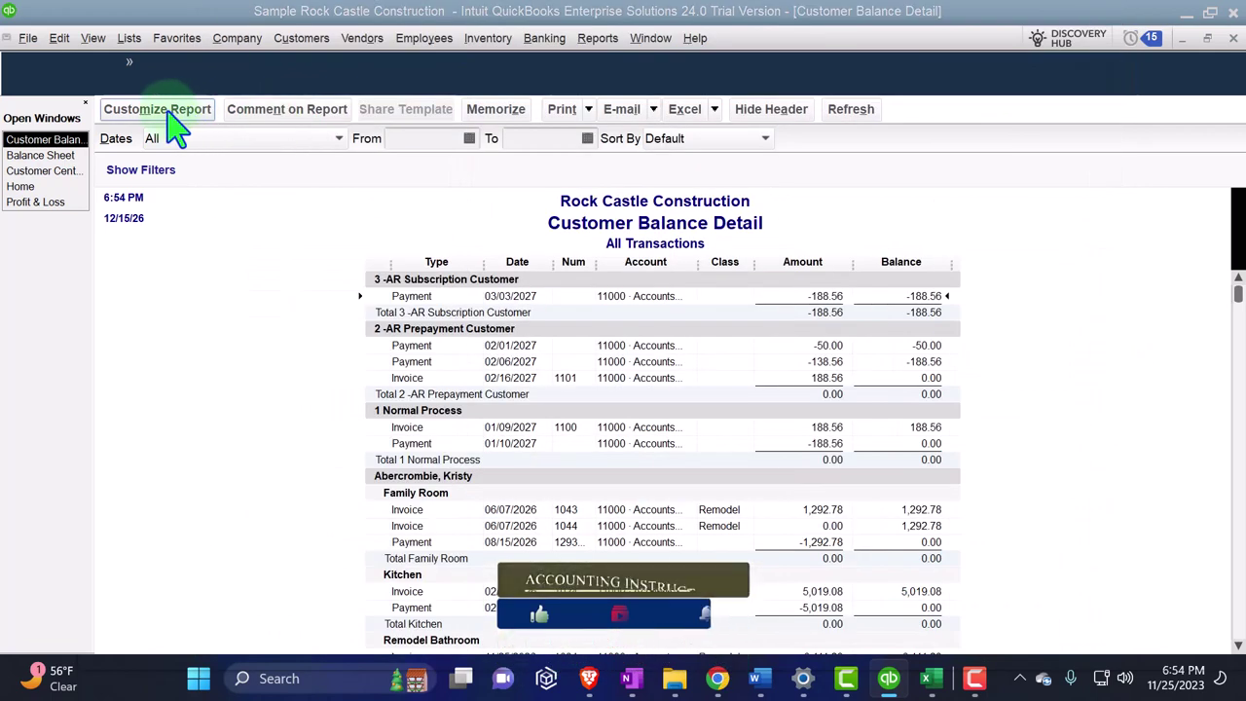
{"action": "left_click", "coordinate": [648, 50]}
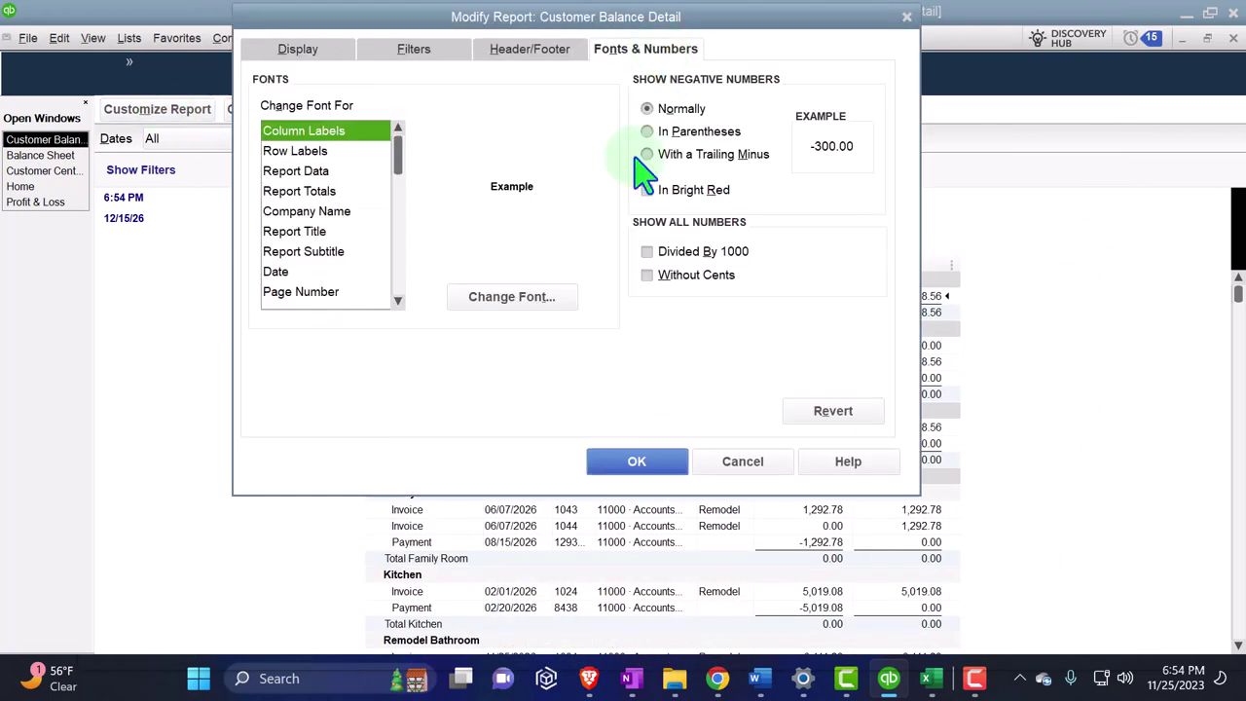
{"action": "left_click", "coordinate": [562, 323]}
{"action": "left_click", "coordinate": [555, 312]}
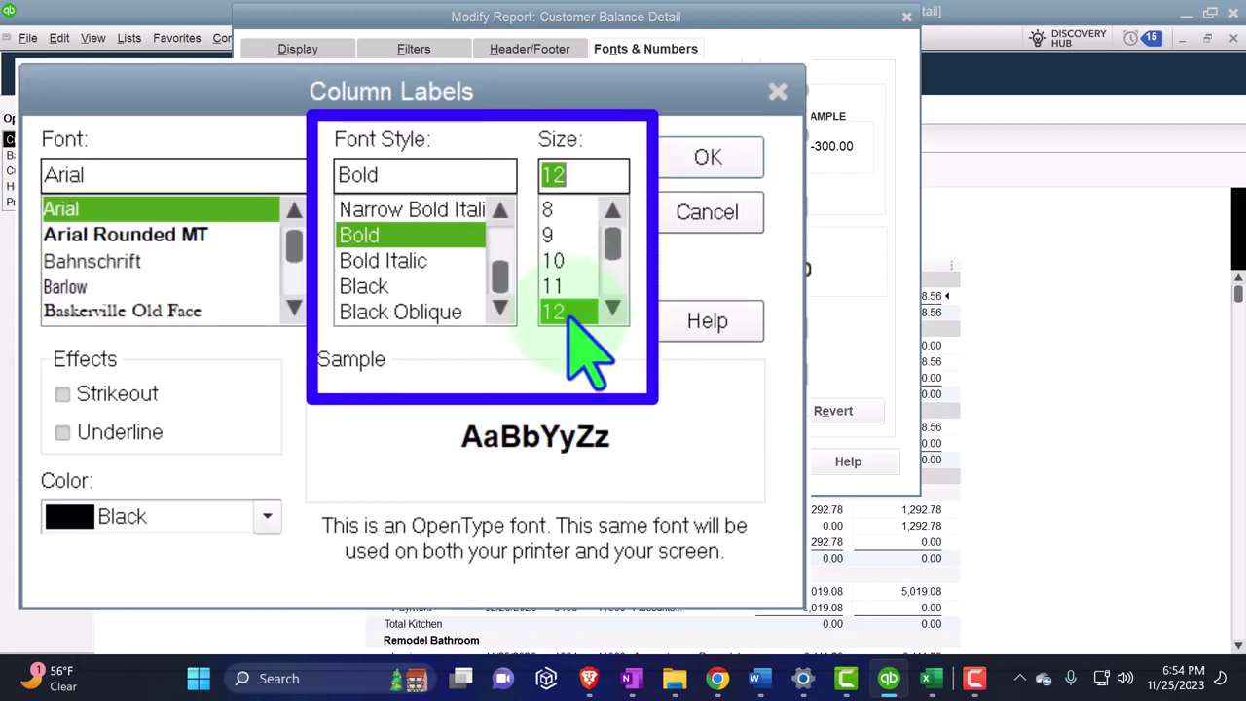
{"action": "left_click", "coordinate": [703, 160]}
{"action": "left_click", "coordinate": [418, 328]}
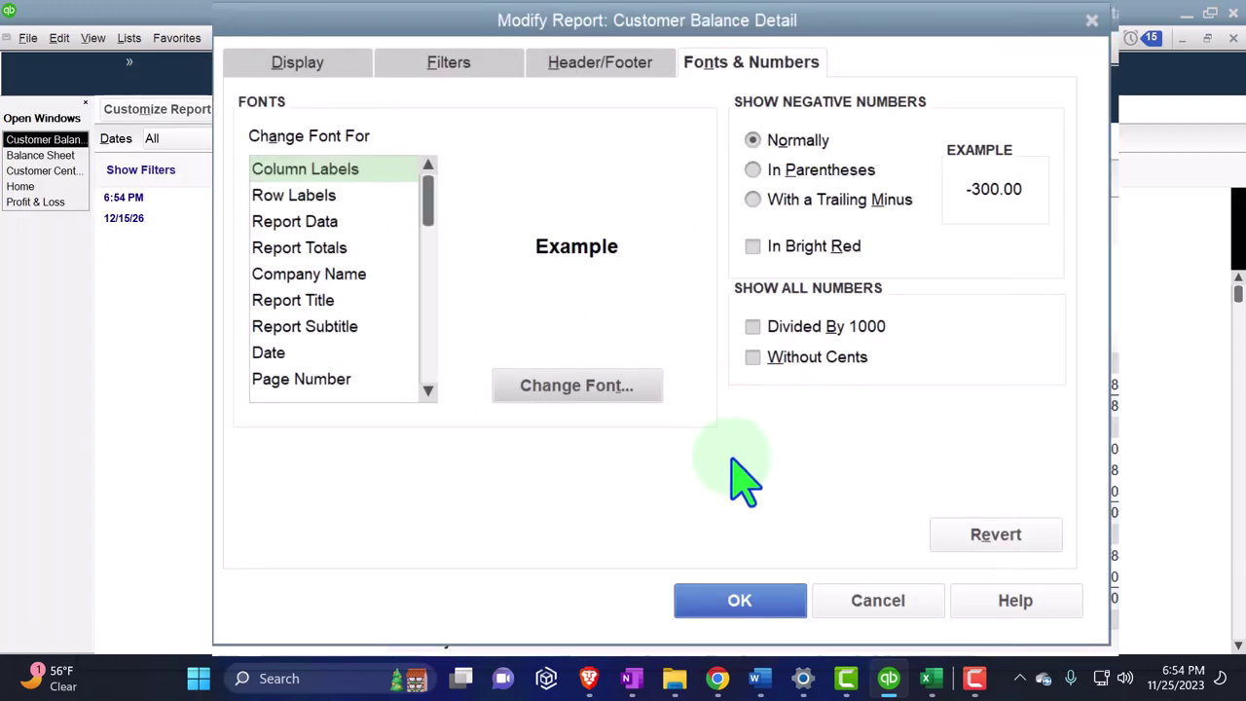
{"action": "left_click", "coordinate": [637, 461]}
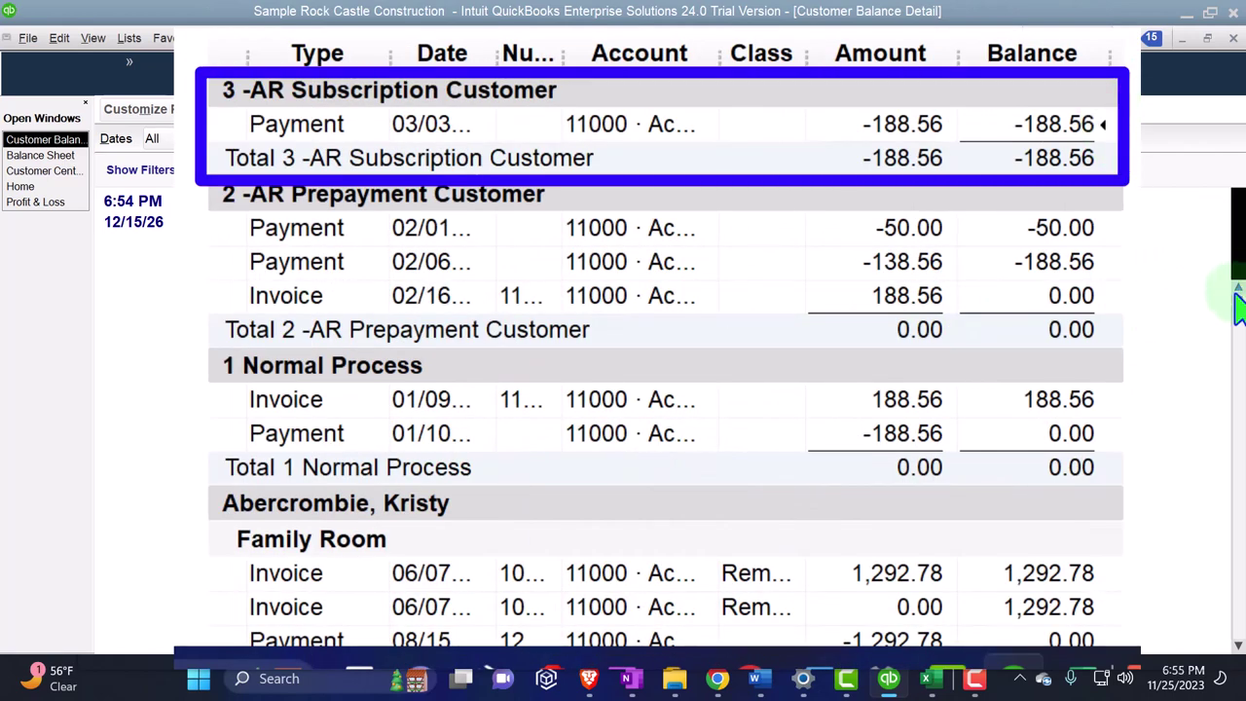
Step: Read the 92,819.37 Customer Balance Detail total and compare it with the Balance Sheet receivables
{"action": "left_click_drag", "start_coordinate": [1238, 304], "coordinate": [1227, 633]}
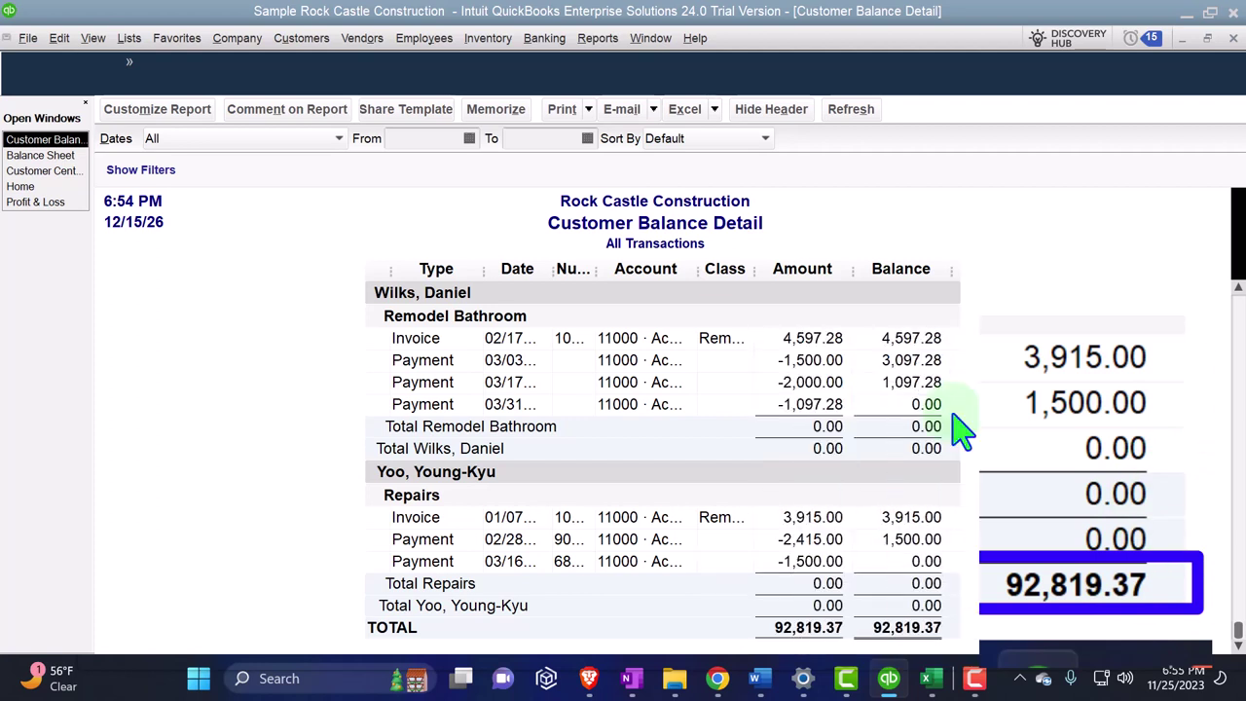
{"action": "left_click", "coordinate": [143, 299]}
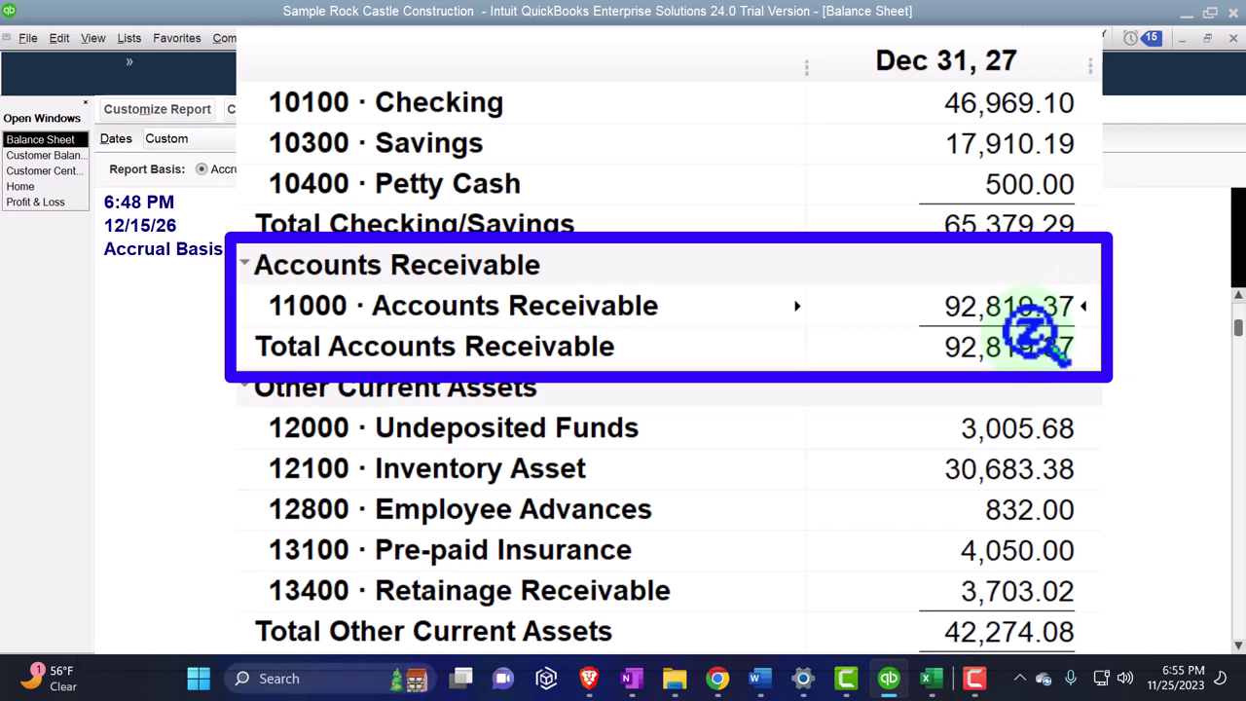
Step: Review the Balance Sheet, with A/R at 92,819.37, then return to the Home page
{"action": "scroll", "coordinate": [1034, 335], "scroll_direction": "down", "scroll_amount": 4}
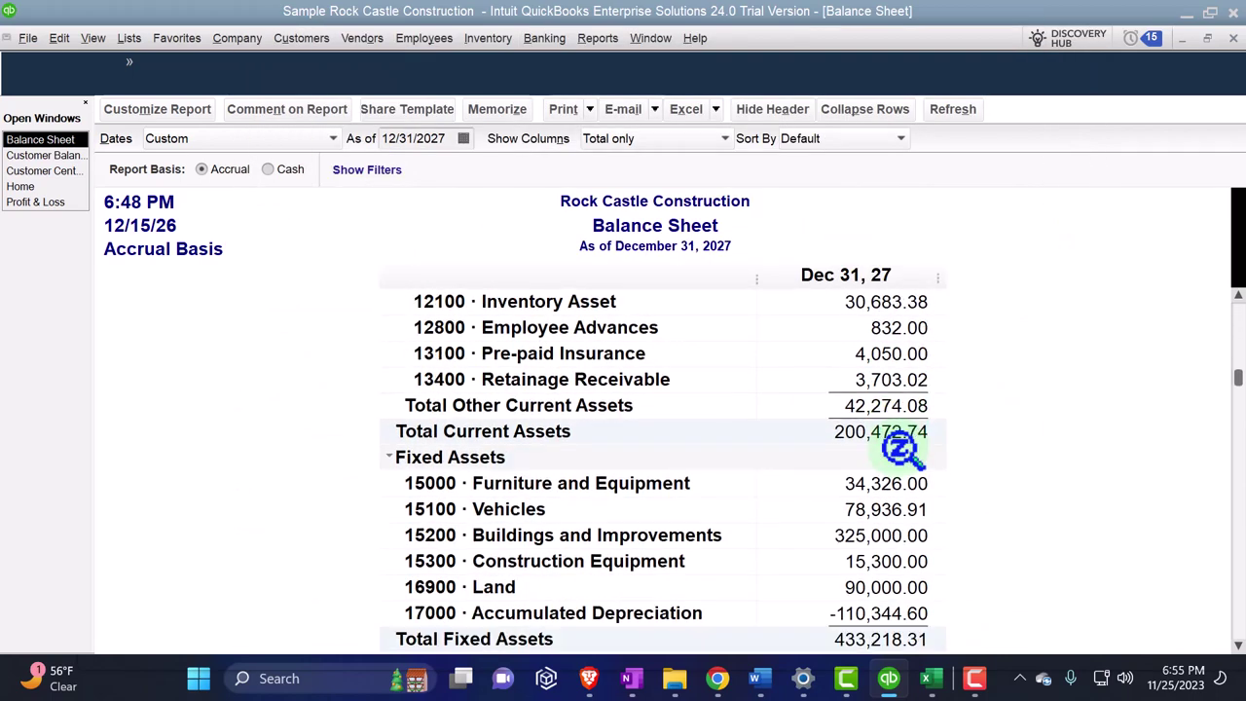
{"action": "scroll", "coordinate": [900, 447], "scroll_direction": "down", "scroll_amount": 3}
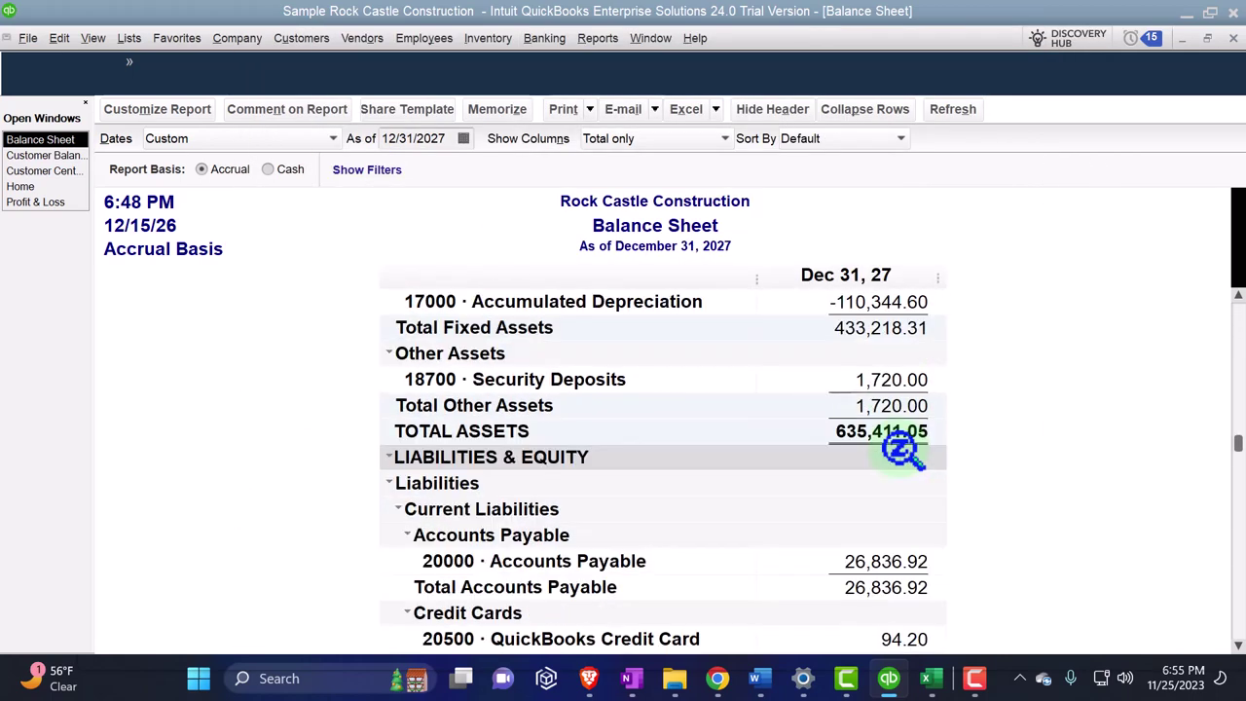
{"action": "scroll", "coordinate": [901, 448], "scroll_direction": "up", "scroll_amount": 7}
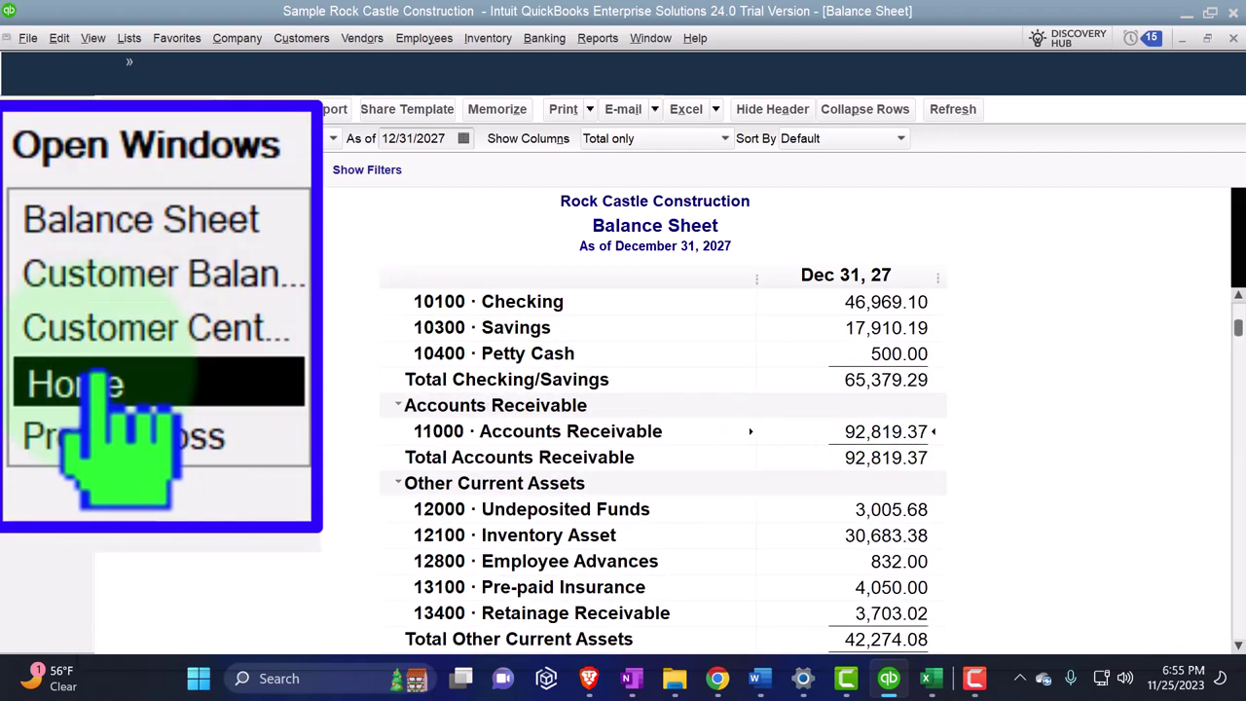
{"action": "left_click", "coordinate": [97, 382]}
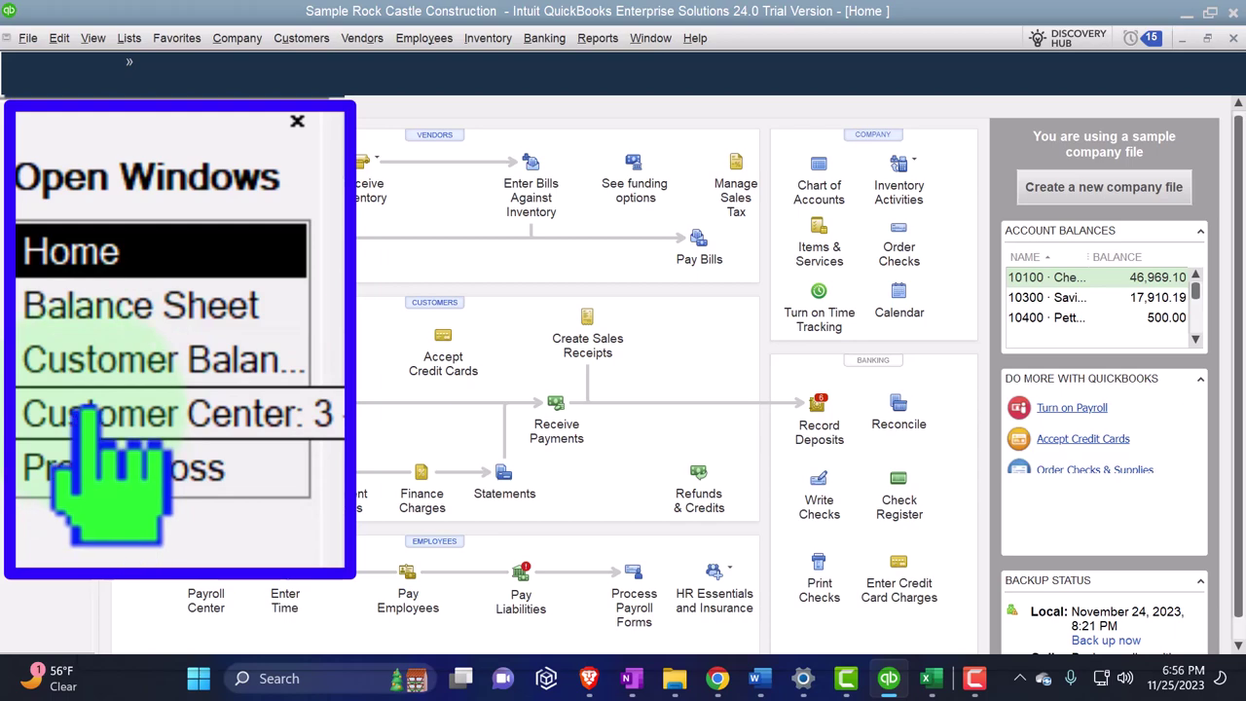
Step: Open sales order 7006 from the 3 -AR Subscription Customer's Customer Center transactions
{"action": "left_click", "coordinate": [77, 360]}
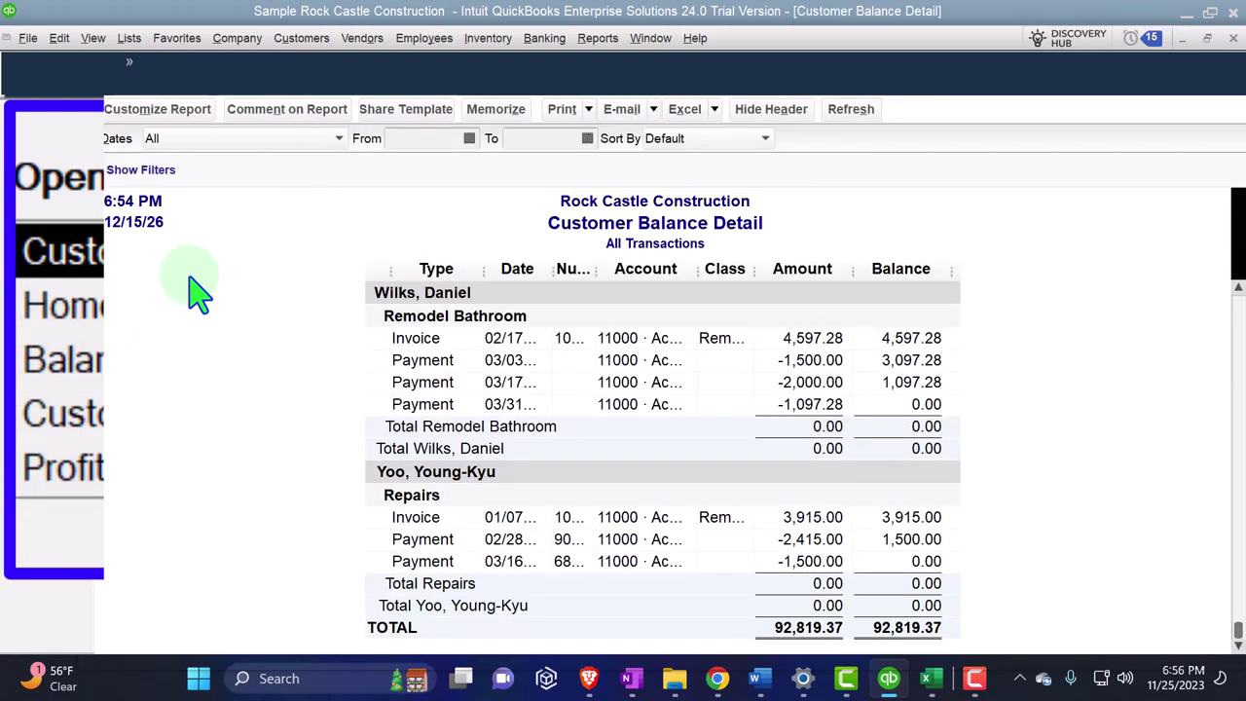
{"action": "left_click", "coordinate": [39, 186]}
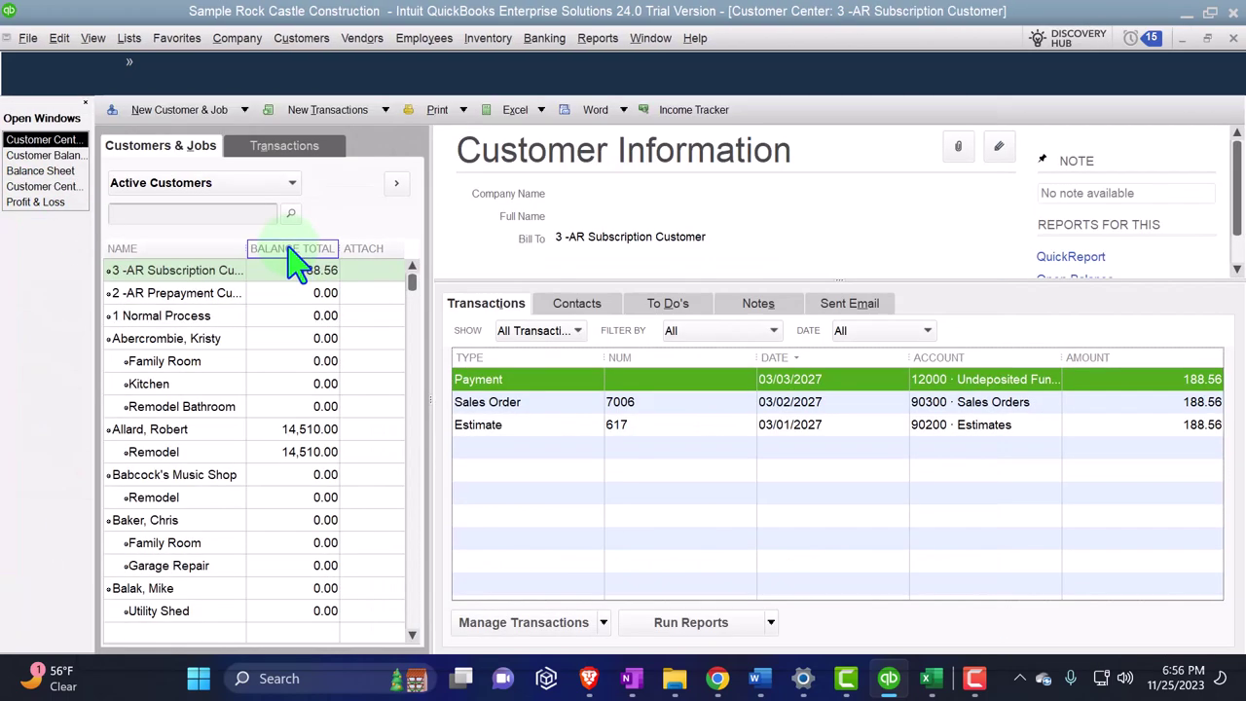
{"action": "left_click", "coordinate": [521, 405]}
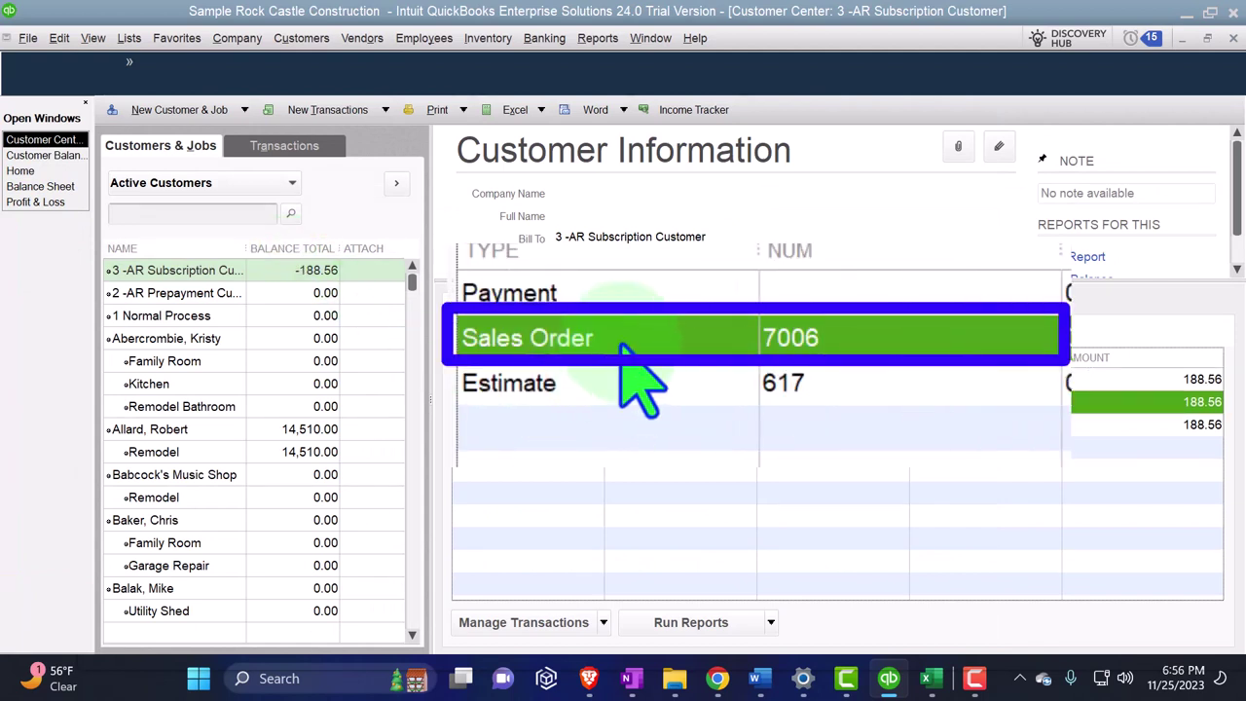
{"action": "double_click", "coordinate": [536, 403]}
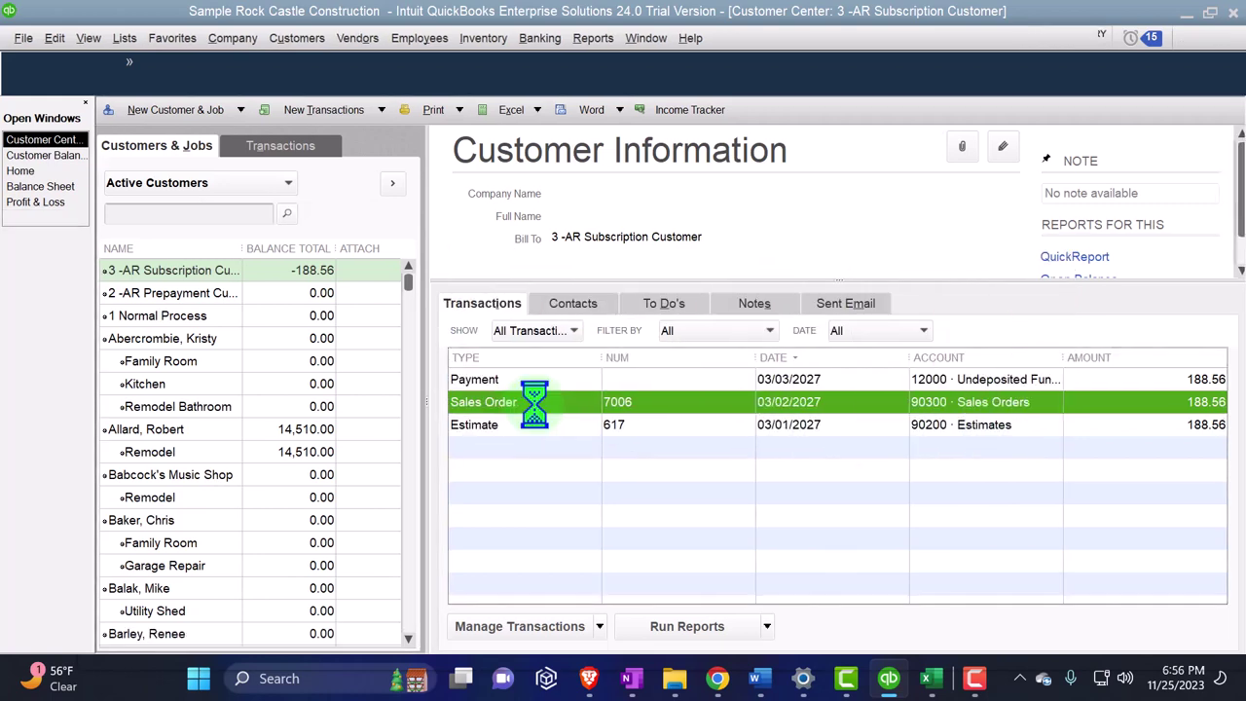
Step: Review sales order 7006's lines and start creating an invoice from it
{"action": "scroll", "coordinate": [367, 463], "scroll_direction": "down", "scroll_amount": 1}
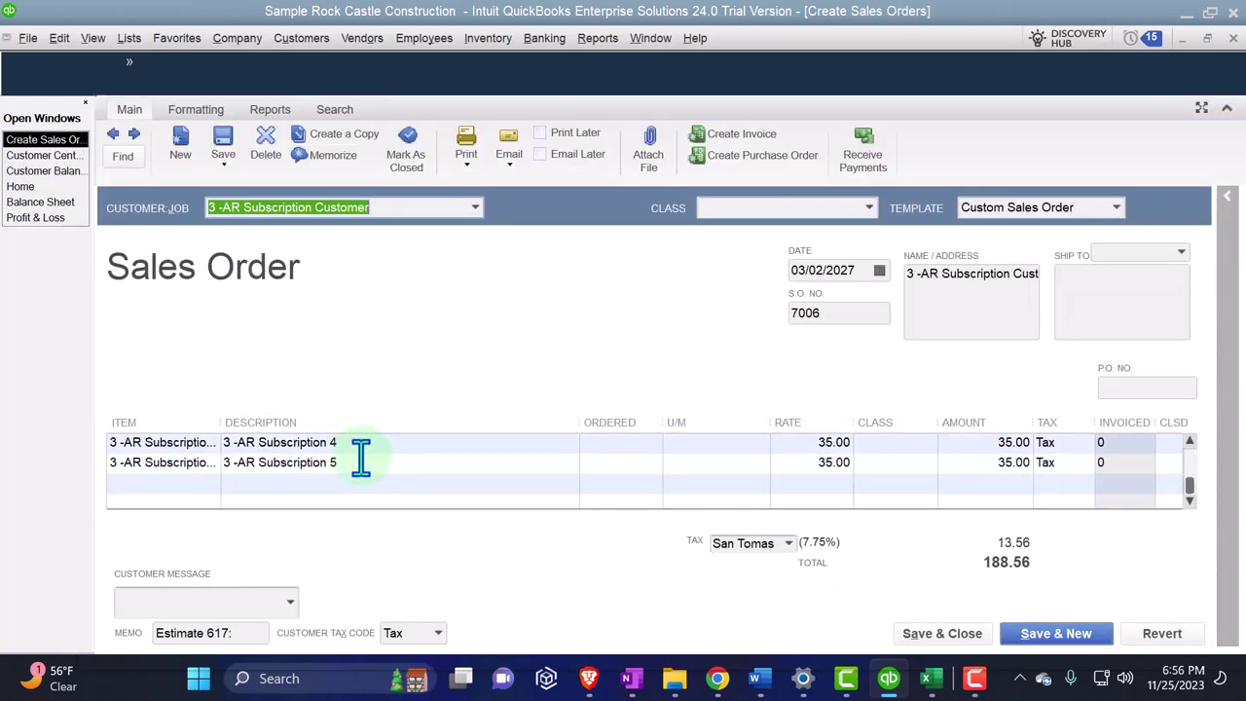
{"action": "scroll", "coordinate": [367, 463], "scroll_direction": "up", "scroll_amount": 1}
{"action": "scroll", "coordinate": [367, 463], "scroll_direction": "down", "scroll_amount": 1}
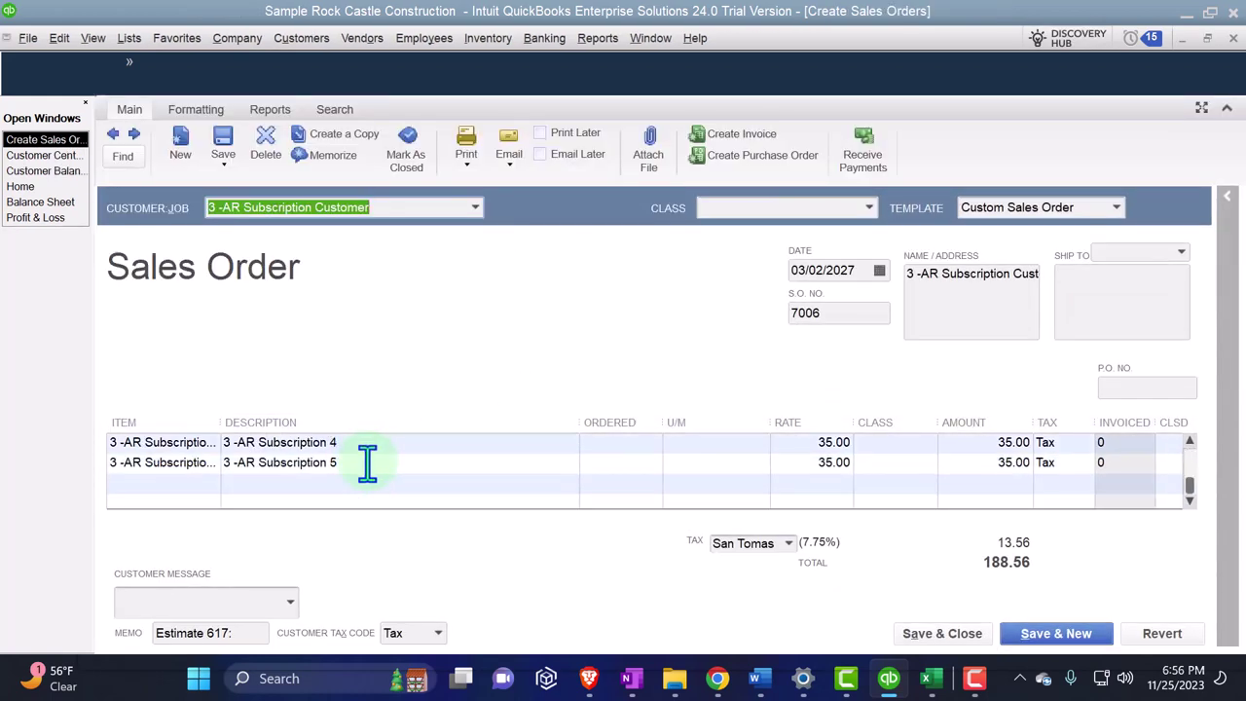
{"action": "scroll", "coordinate": [367, 462], "scroll_direction": "up", "scroll_amount": 1}
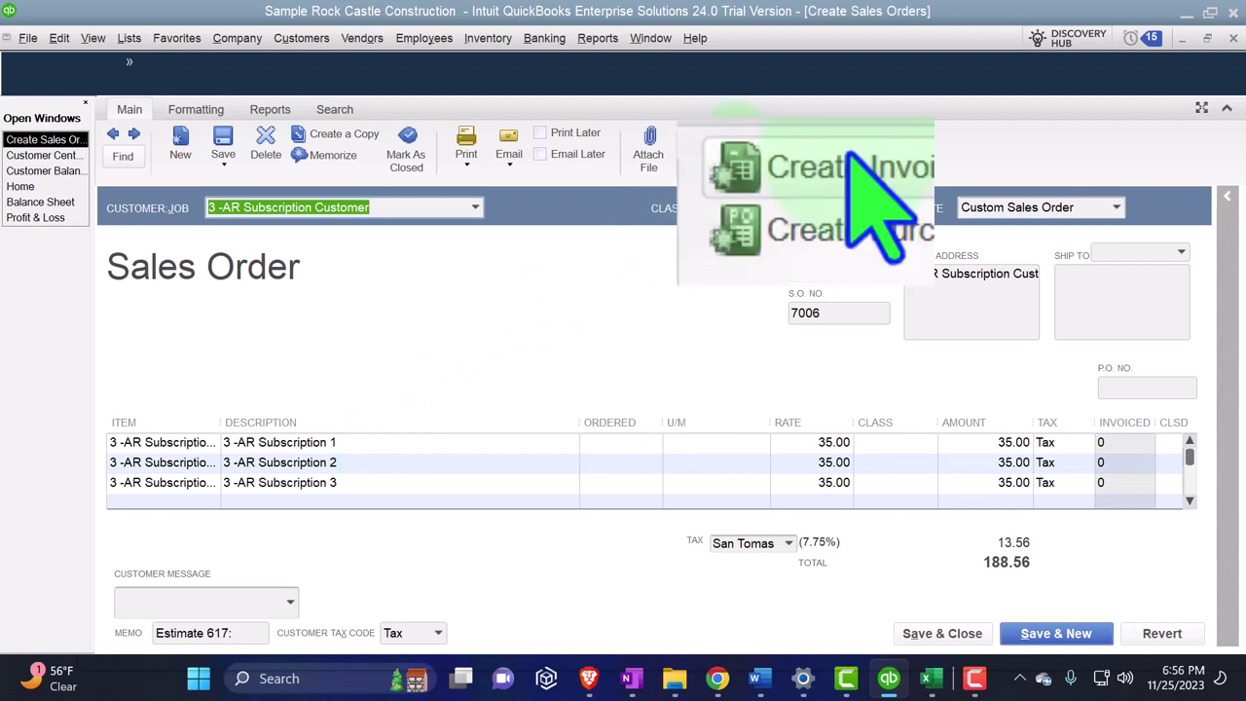
{"action": "left_click", "coordinate": [740, 136]}
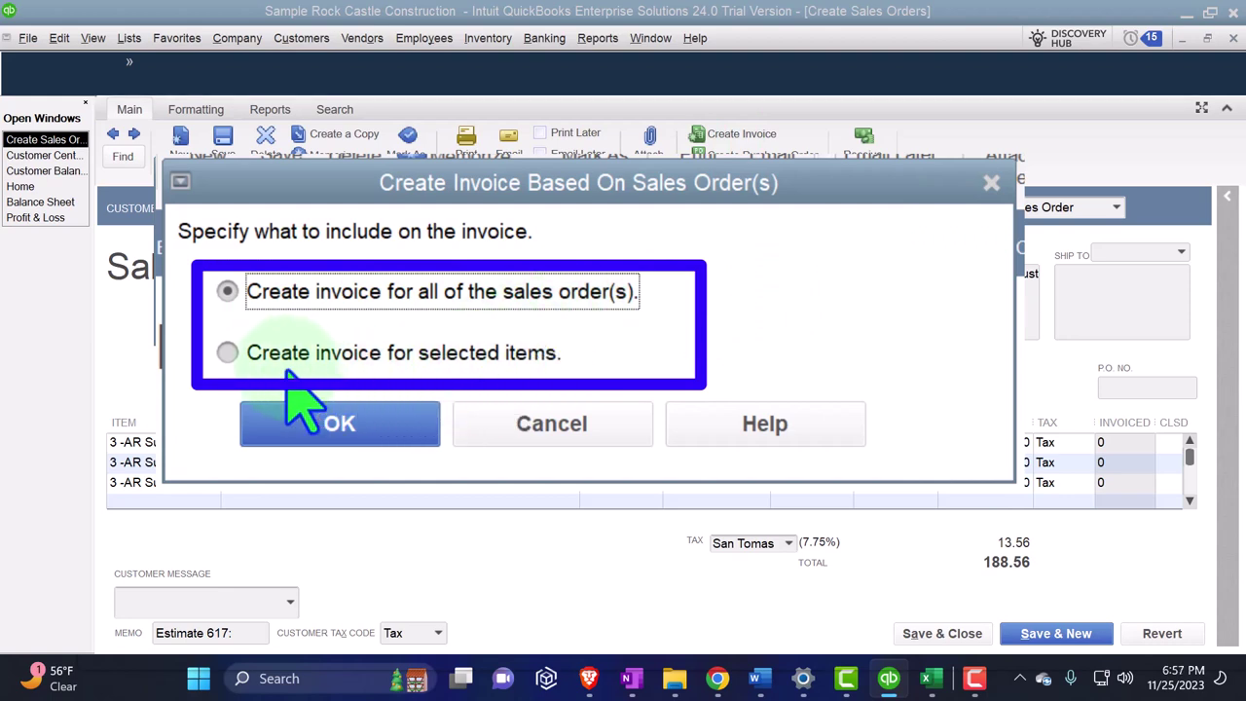
Step: Invoice selected items only, excluding Subscriptions 2–5 so only Subscription 1 is billed
{"action": "left_click", "coordinate": [227, 352]}
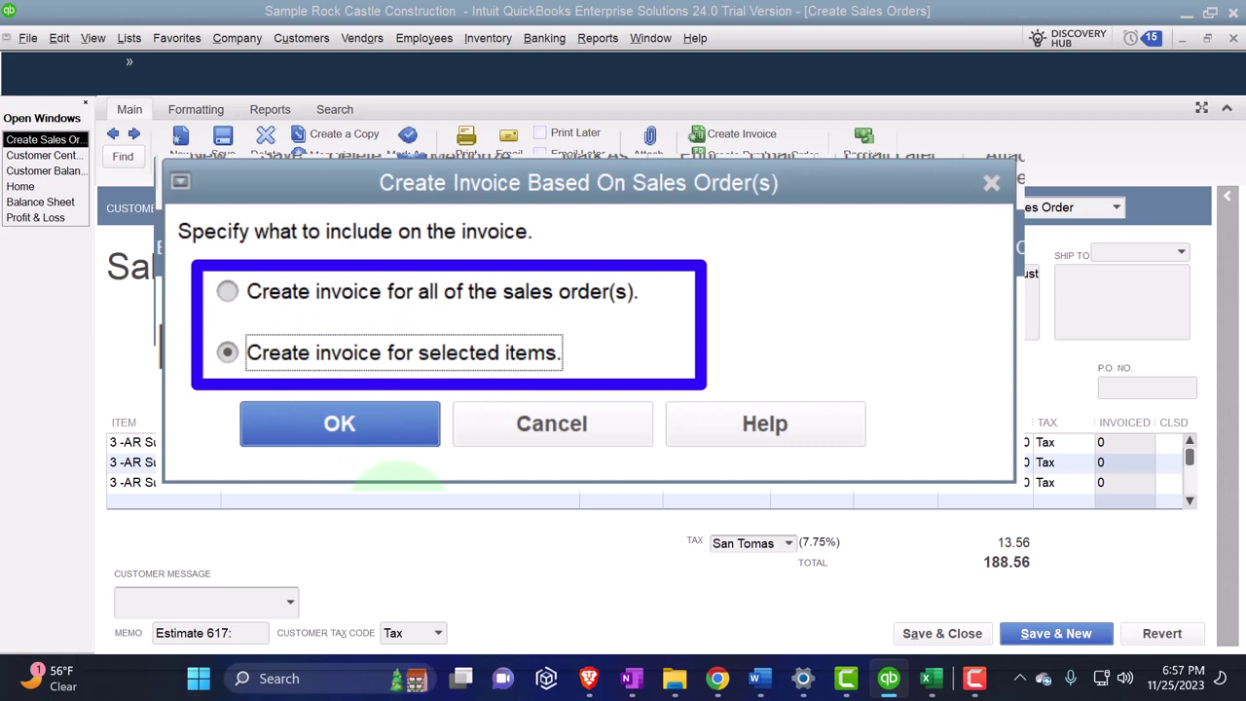
{"action": "left_click", "coordinate": [336, 428]}
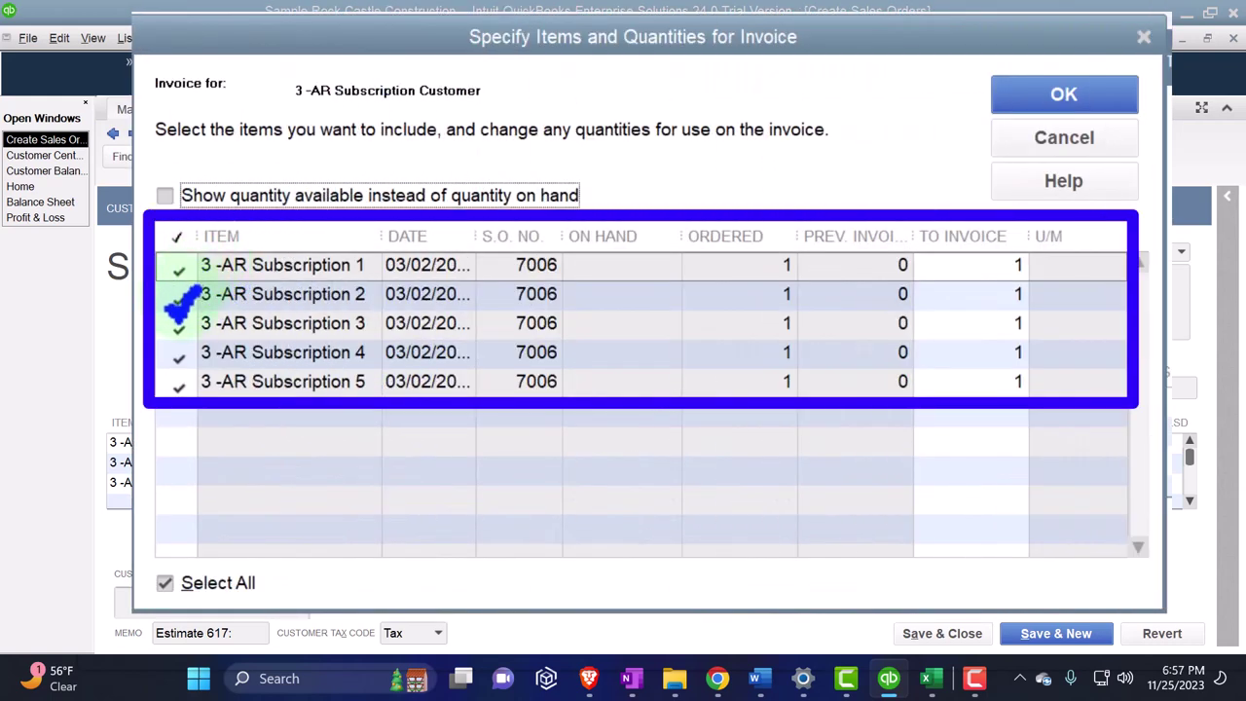
{"action": "left_click", "coordinate": [208, 369]}
{"action": "left_click", "coordinate": [209, 389]}
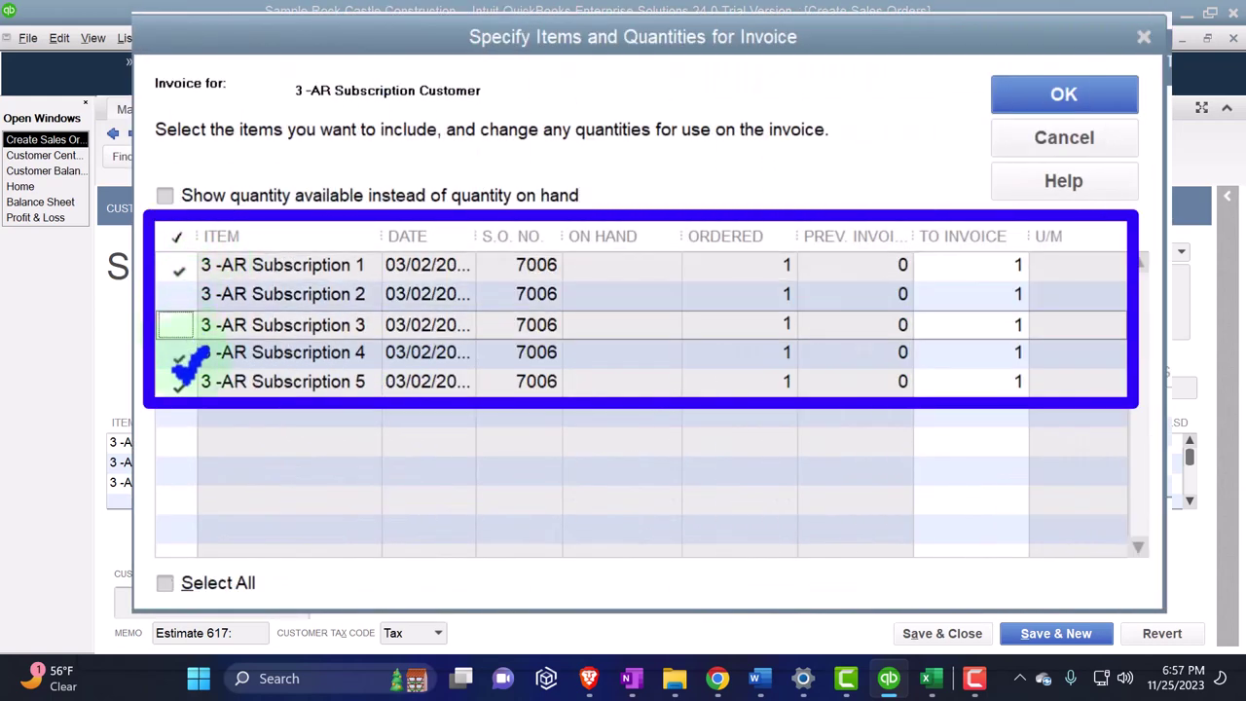
{"action": "left_click", "coordinate": [179, 353]}
{"action": "left_click", "coordinate": [179, 382]}
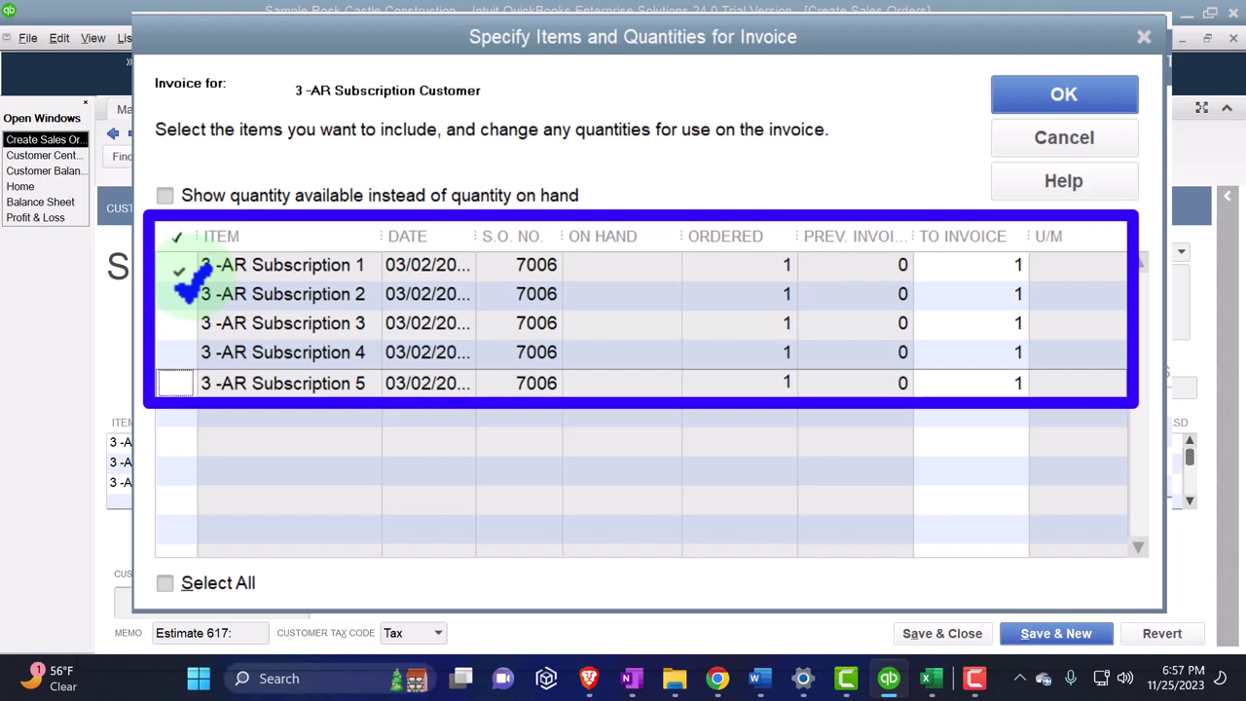
{"action": "left_click", "coordinate": [1062, 105]}
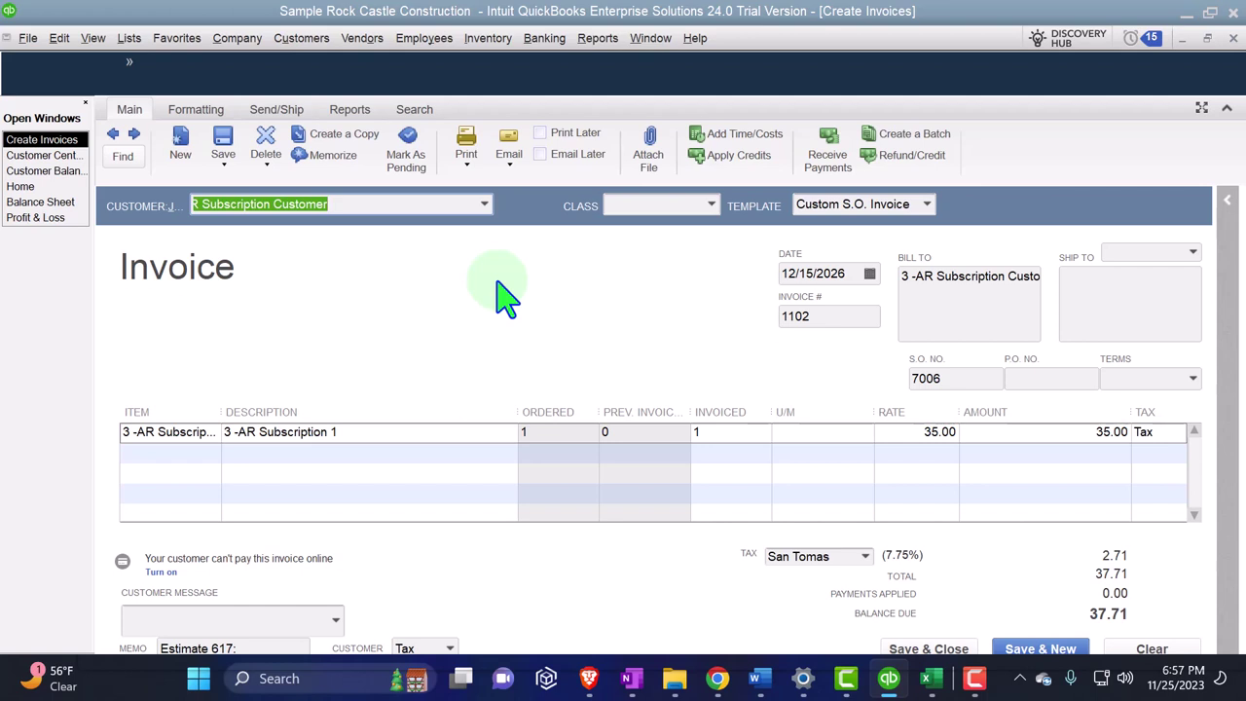
Step: Date the invoice 03/07/2027
{"action": "key", "text": "Tab"}
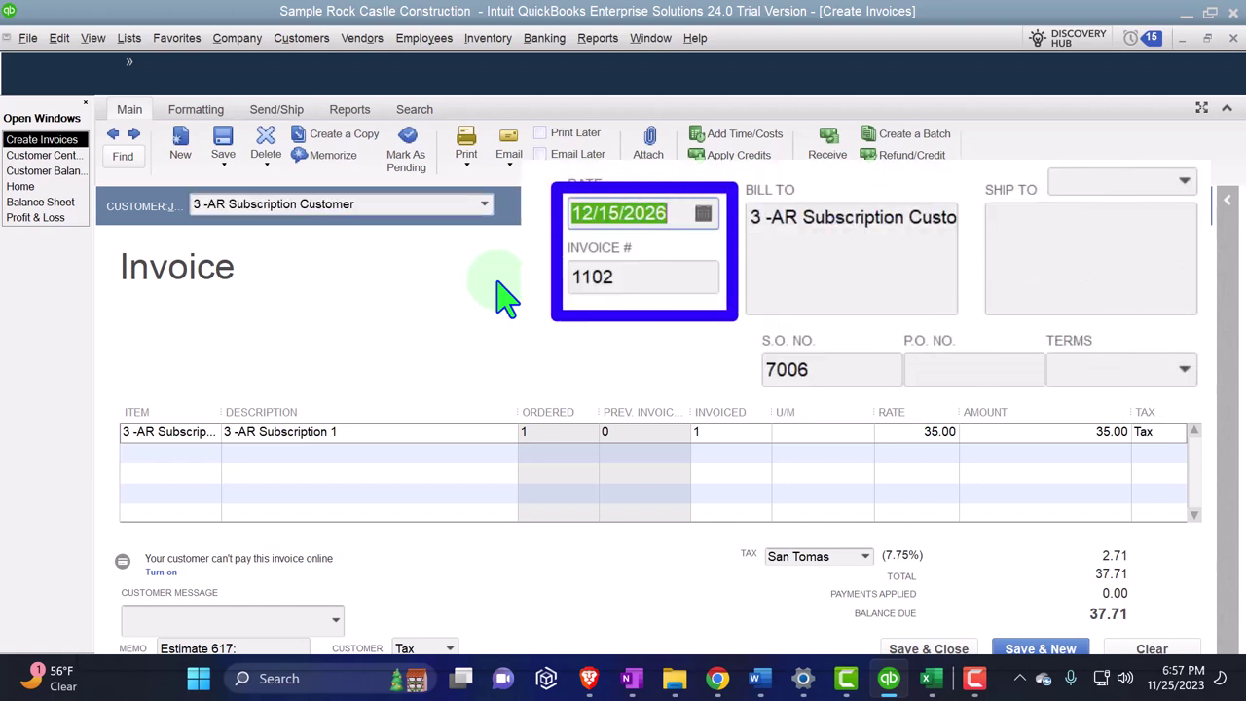
{"action": "type", "text": "03"}
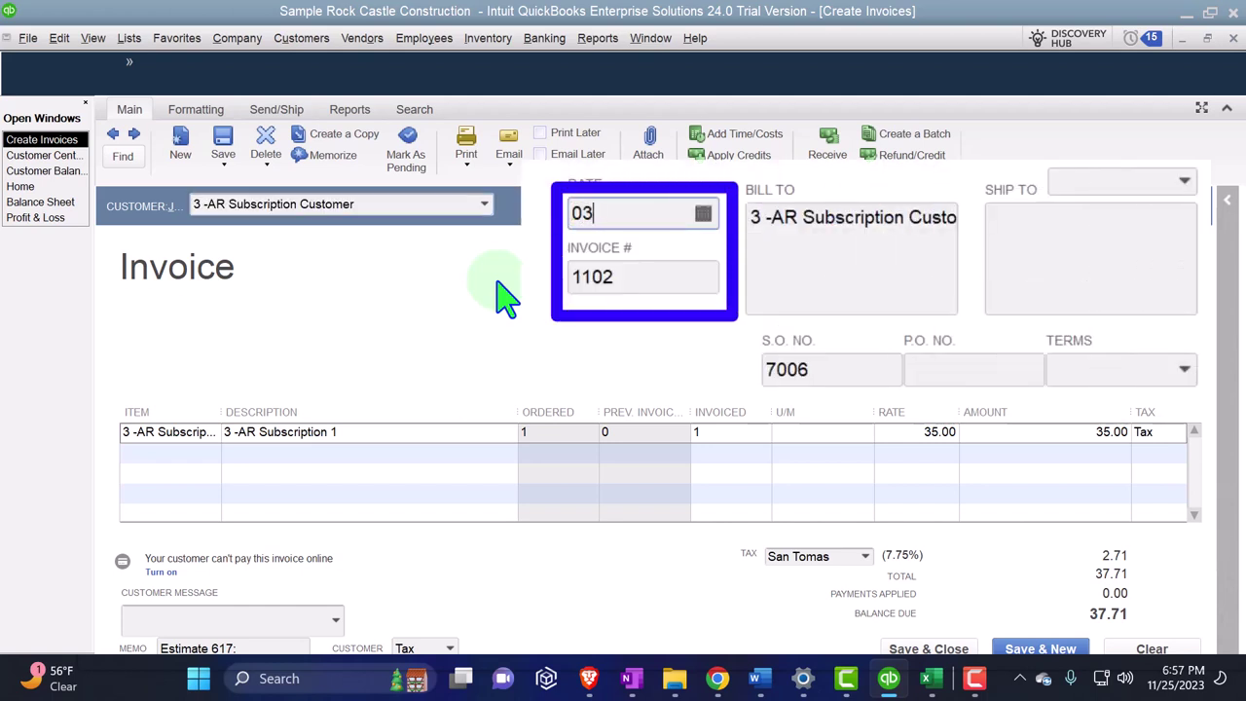
{"action": "type", "text": "0727"}
{"action": "key", "text": "Tab"}
{"action": "key", "text": "Tab"}
{"action": "key", "text": "Tab"}
{"action": "key", "text": "Tab"}
{"action": "key", "text": "Tab"}
{"action": "key", "text": "Tab"}
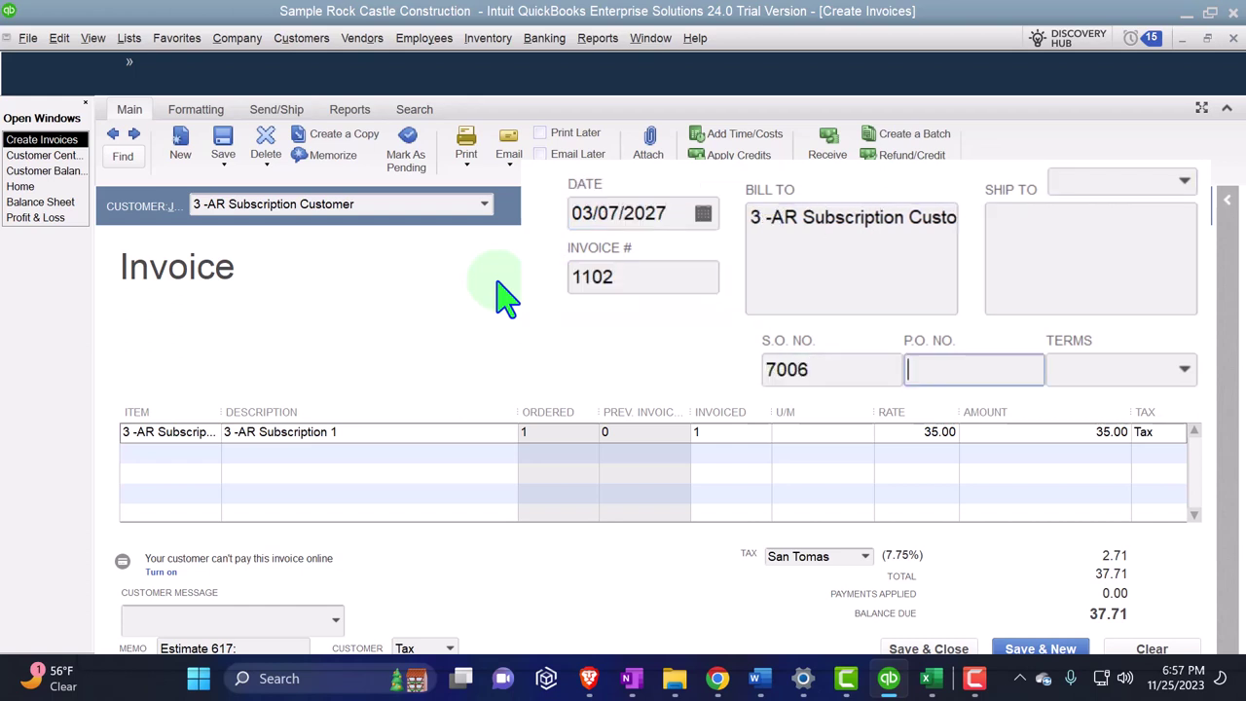
Step: Step through the Subscription 1 line's description, quantity, rate and tax, then open Windows search
{"action": "key", "text": "Tab"}
{"action": "key", "text": "Tab"}
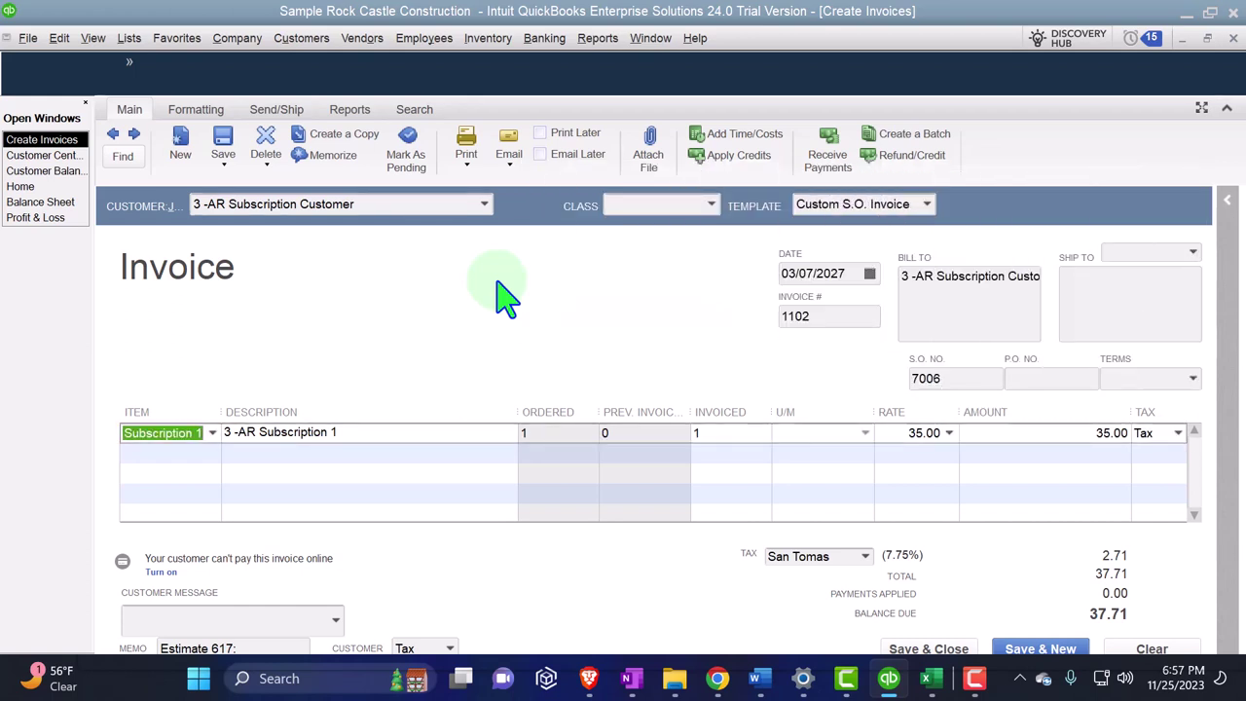
{"action": "key", "text": "Tab"}
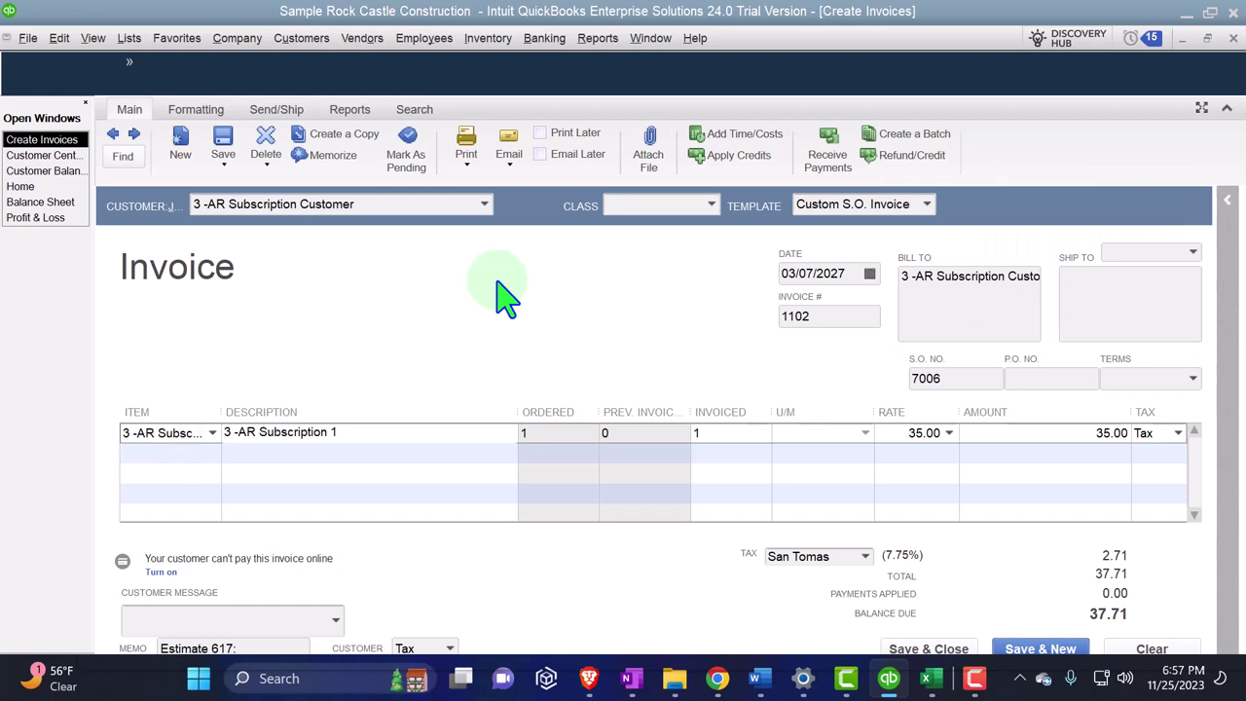
{"action": "key", "text": "Tab"}
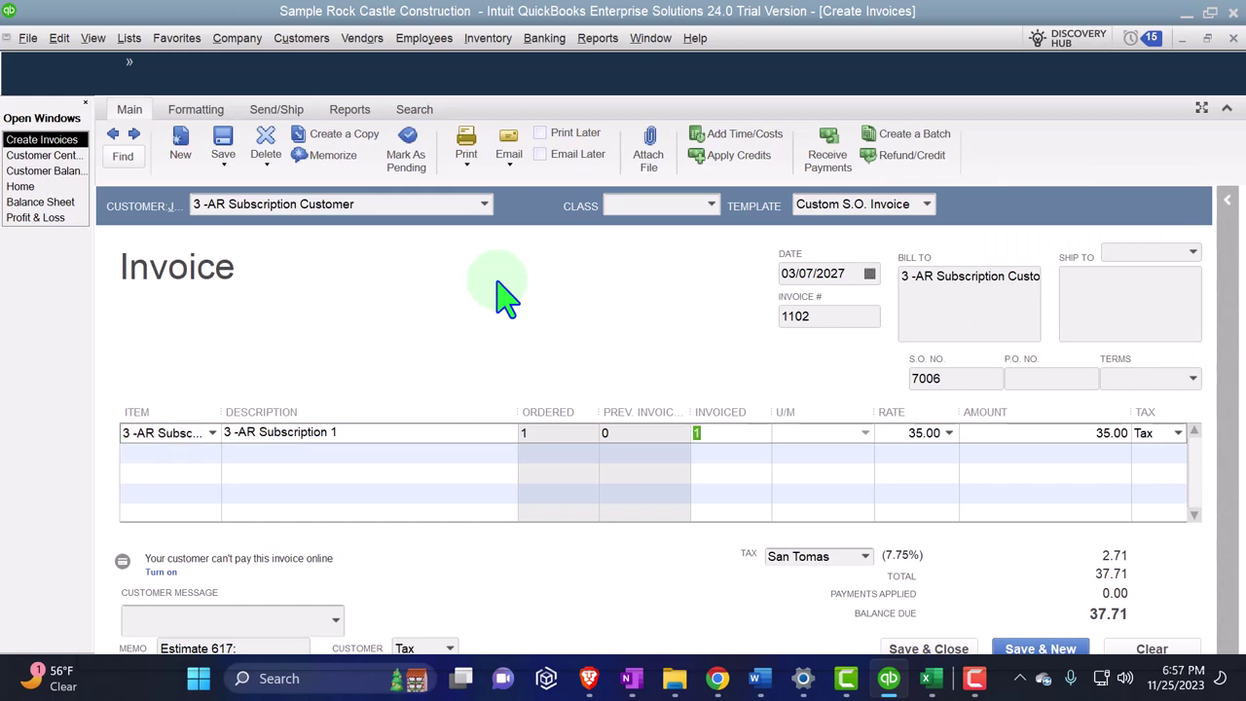
{"action": "left_click", "coordinate": [334, 435]}
{"action": "key", "text": "Tab"}
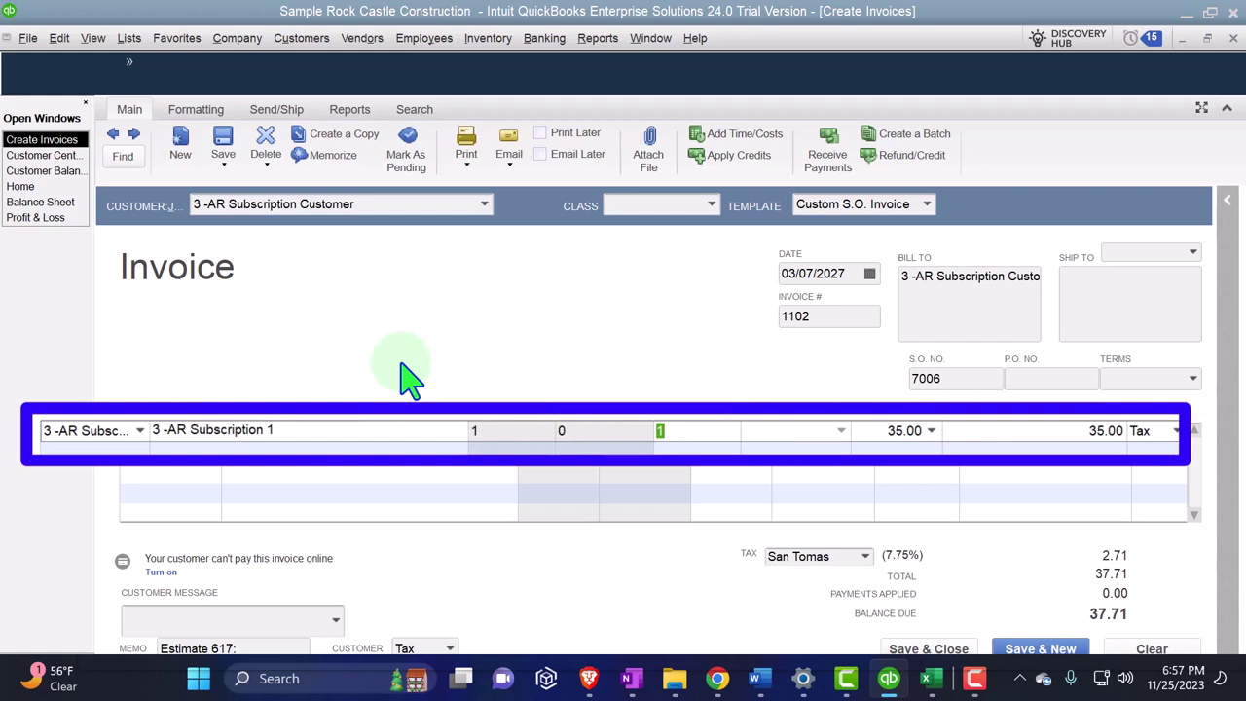
{"action": "key", "text": "Tab"}
{"action": "key", "text": "Tab"}
{"action": "key", "text": "Tab"}
{"action": "key", "text": "Tab"}
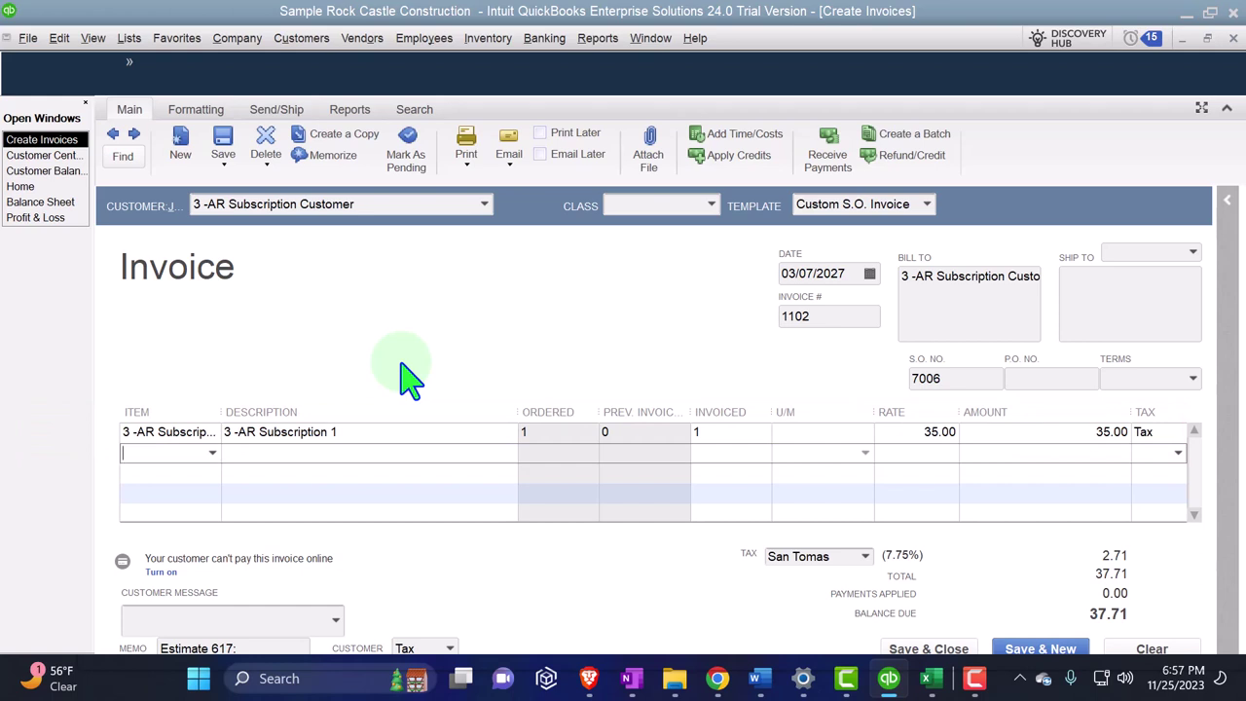
{"action": "left_click", "coordinate": [322, 677]}
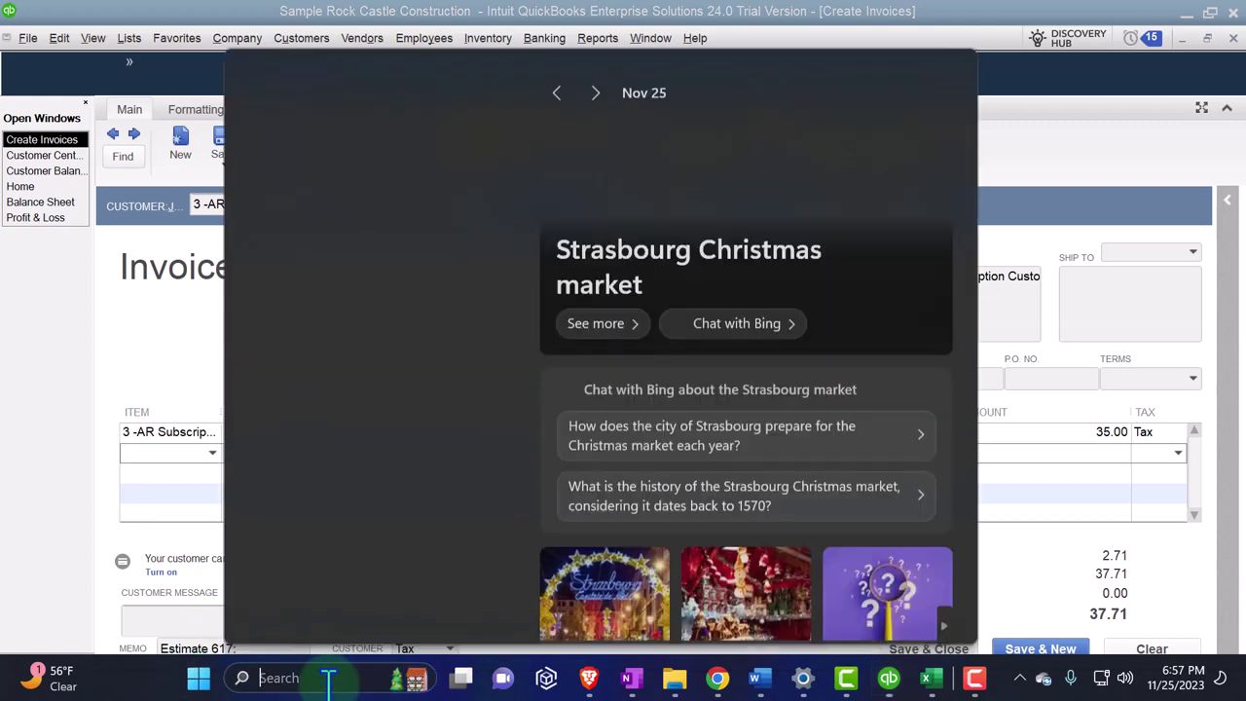
Step: Compute 175 / 5 = 35 in Windows Calculator, then close it
{"action": "left_click", "coordinate": [292, 131]}
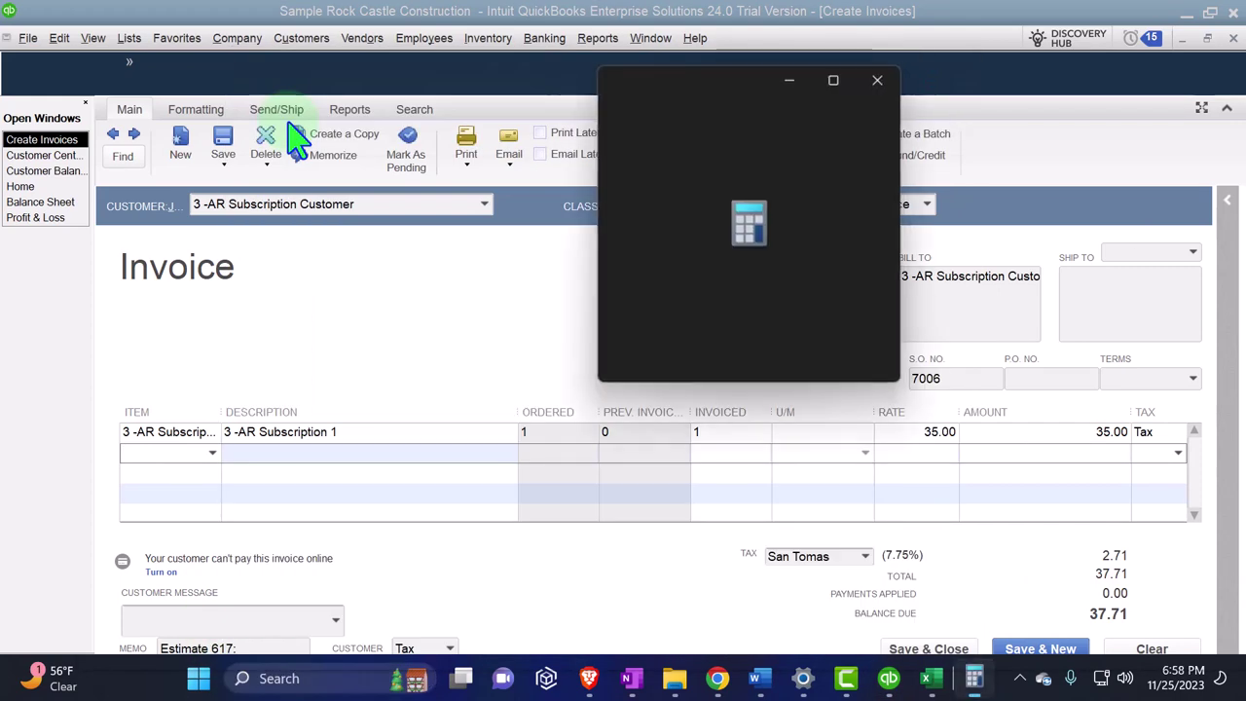
{"action": "left_click_drag", "start_coordinate": [746, 106], "coordinate": [429, 241]}
{"action": "left_click", "coordinate": [445, 336]}
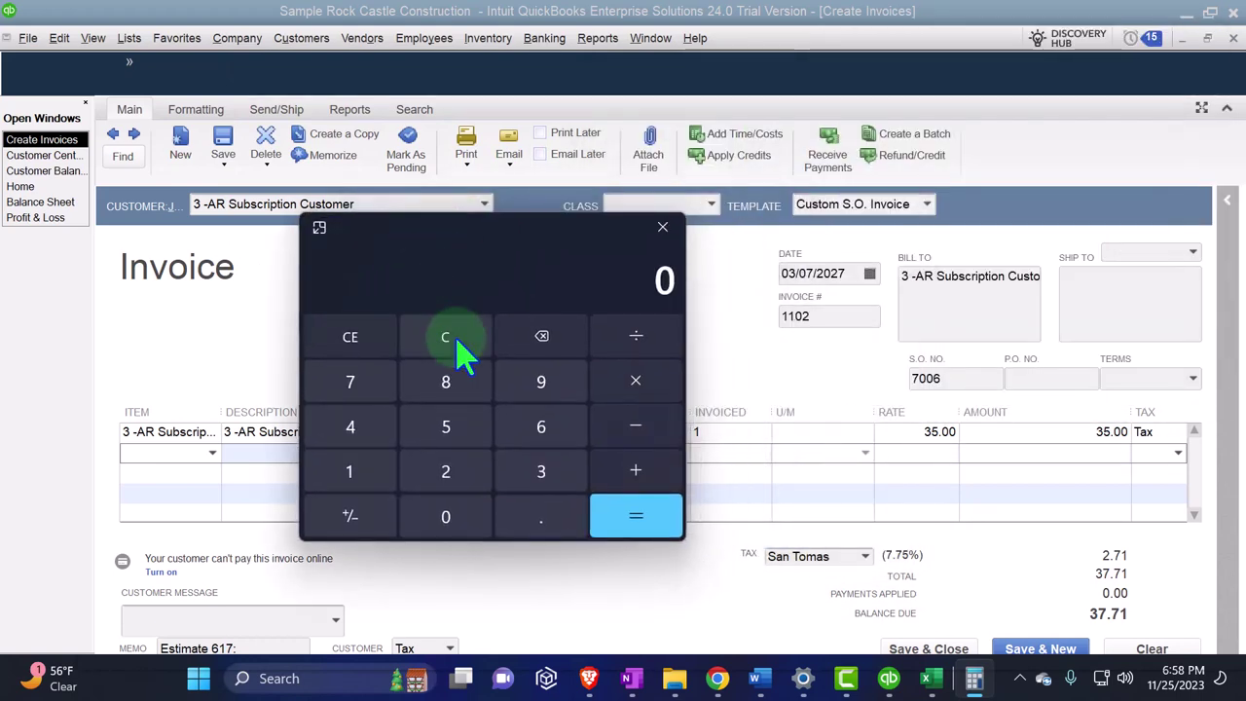
{"action": "type", "text": "175/5"}
{"action": "key", "text": "Return"}
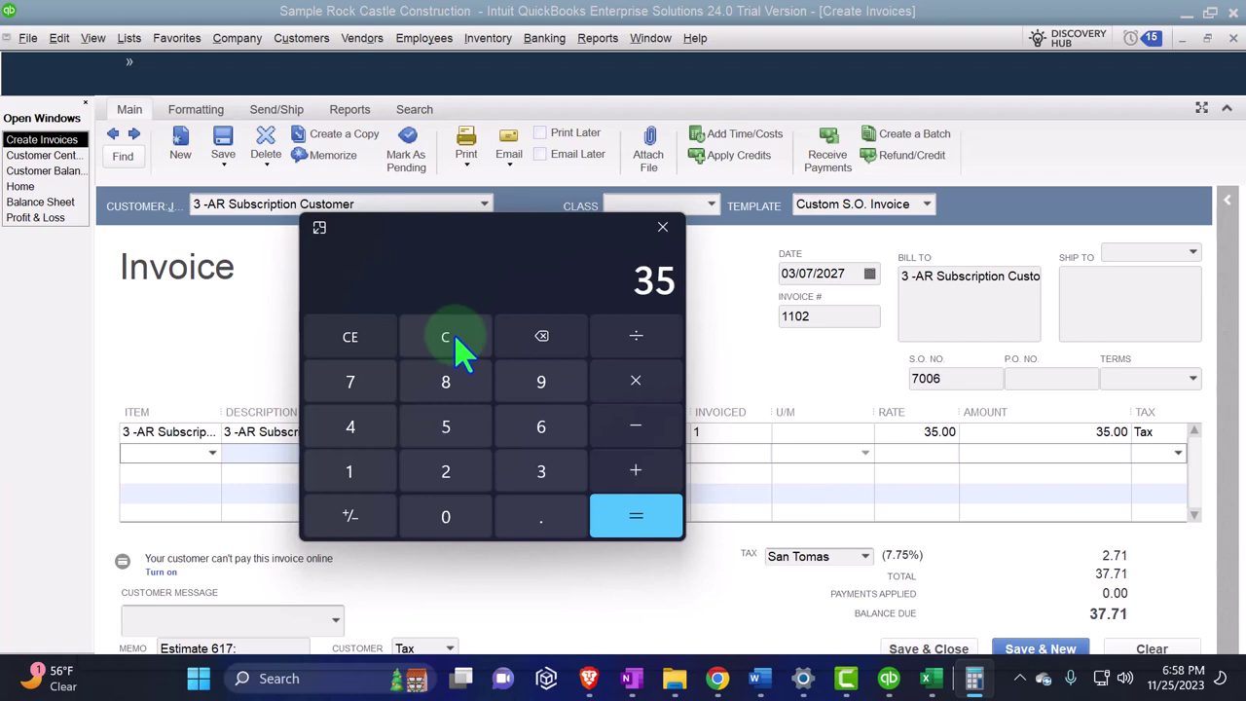
{"action": "key", "text": "alt+F4"}
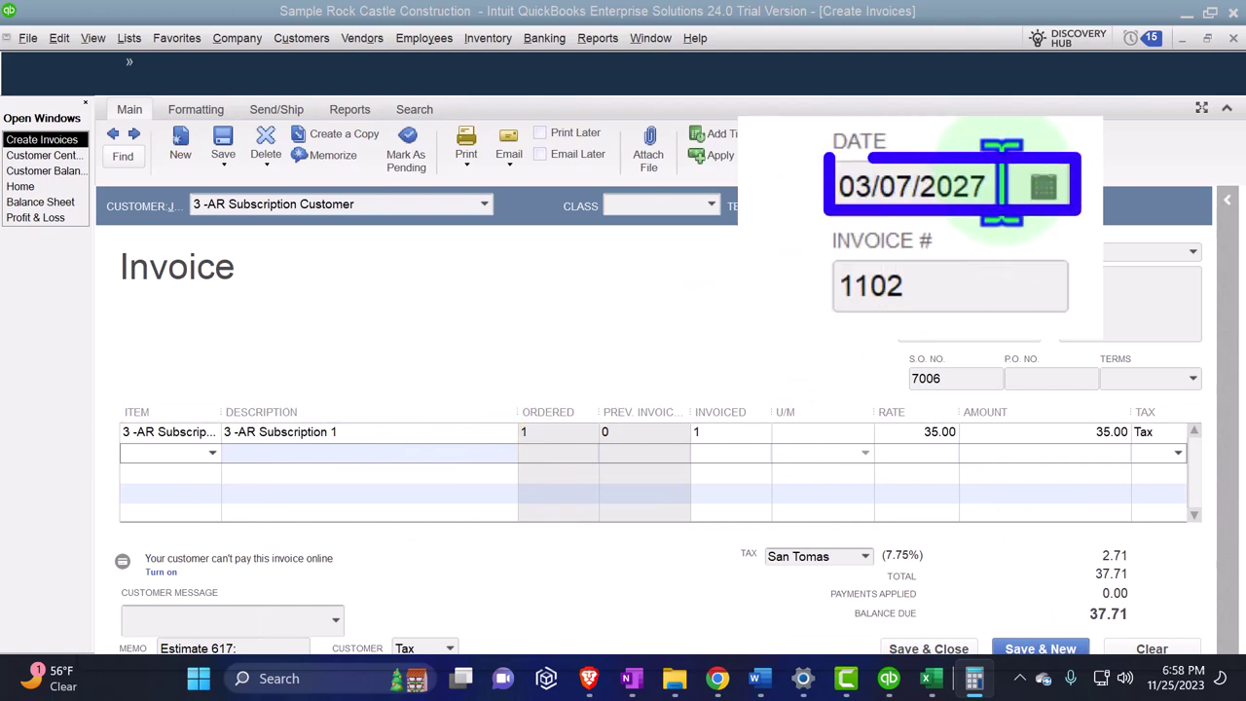
Step: Change invoice 1102's date to 01/01/2027
{"action": "left_click", "coordinate": [1002, 183]}
{"action": "type", "text": "0"}
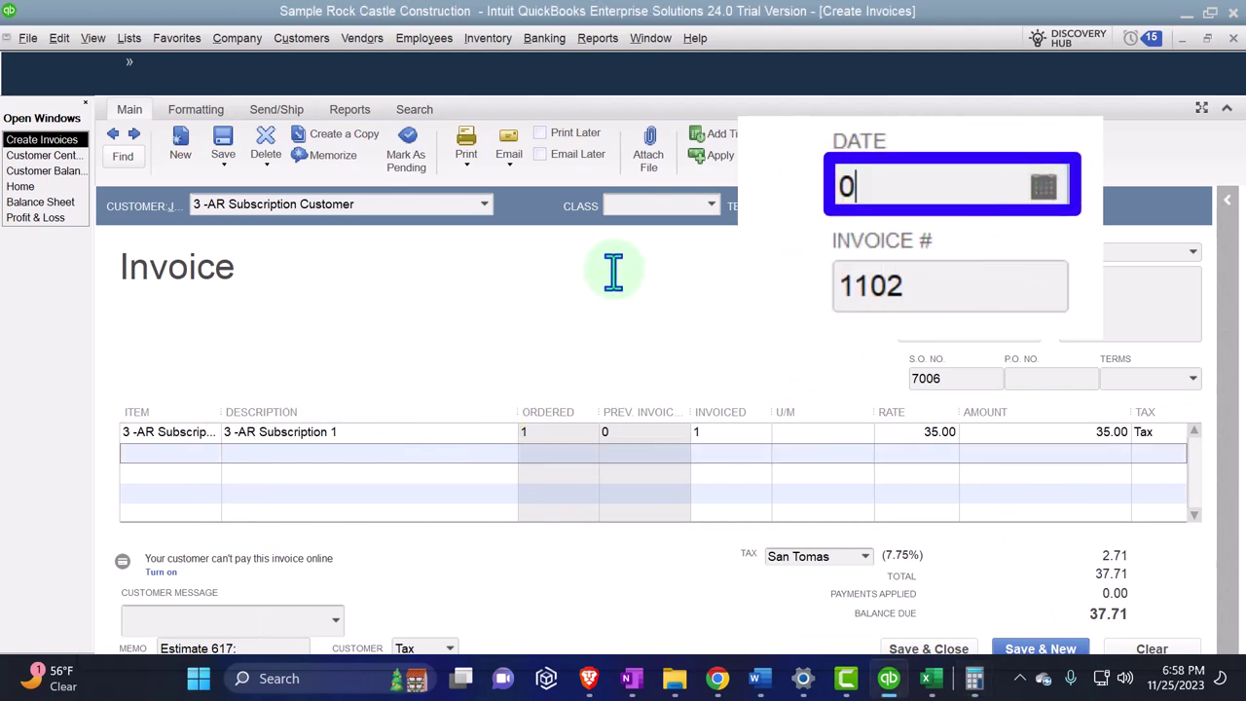
{"action": "type", "text": "1/01/2027"}
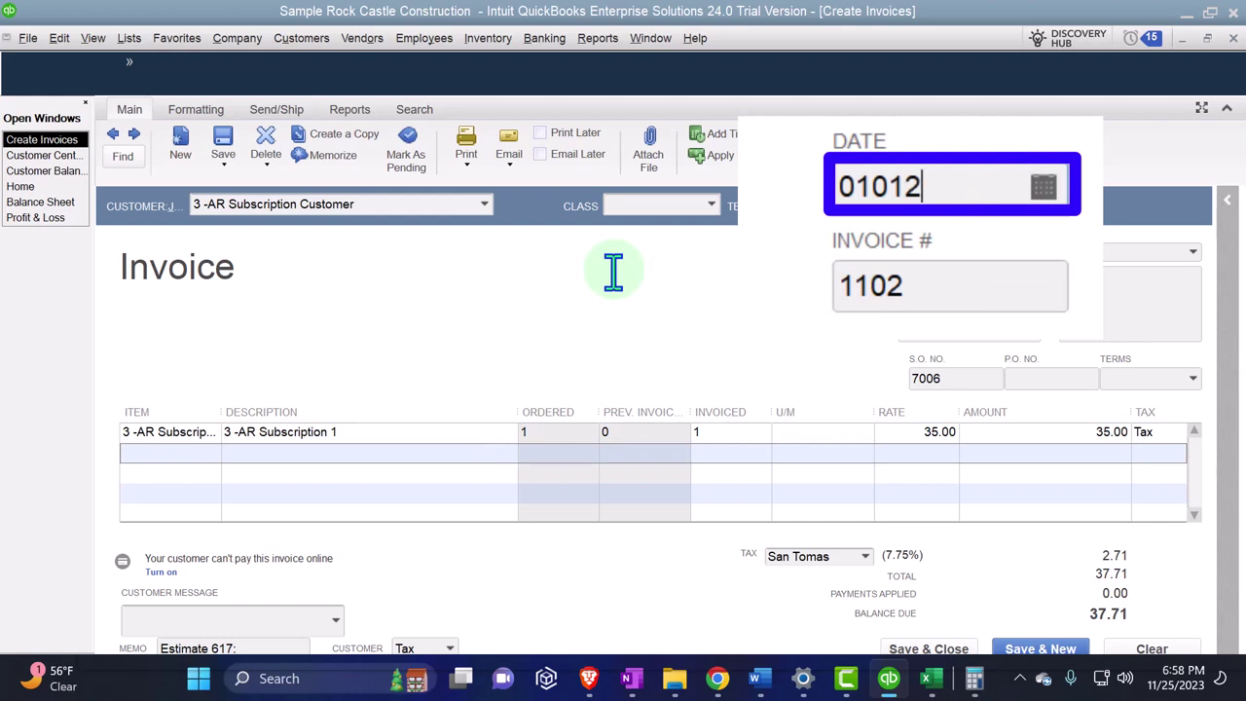
{"action": "key", "text": "Tab"}
{"action": "key", "text": "Tab"}
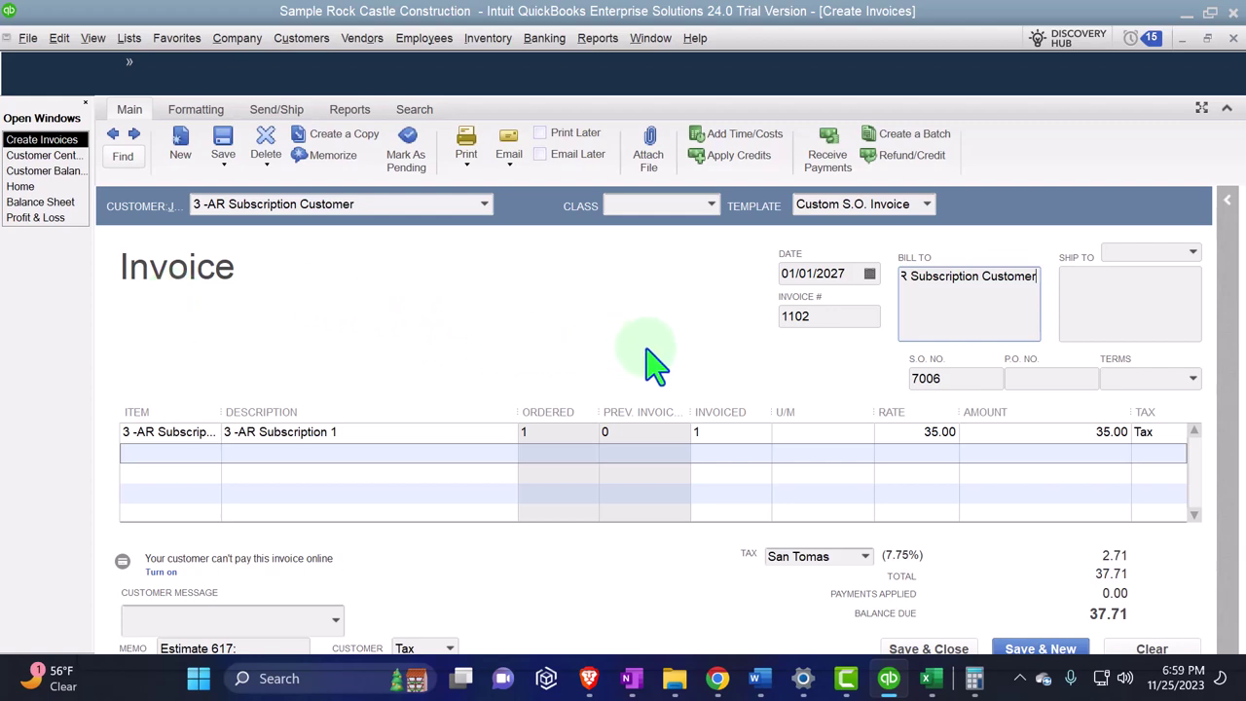
Step: In Excel, link A10:A12 to the Accounts Receivable, Sales Tax Payable and Income labels
{"action": "left_click", "coordinate": [929, 679]}
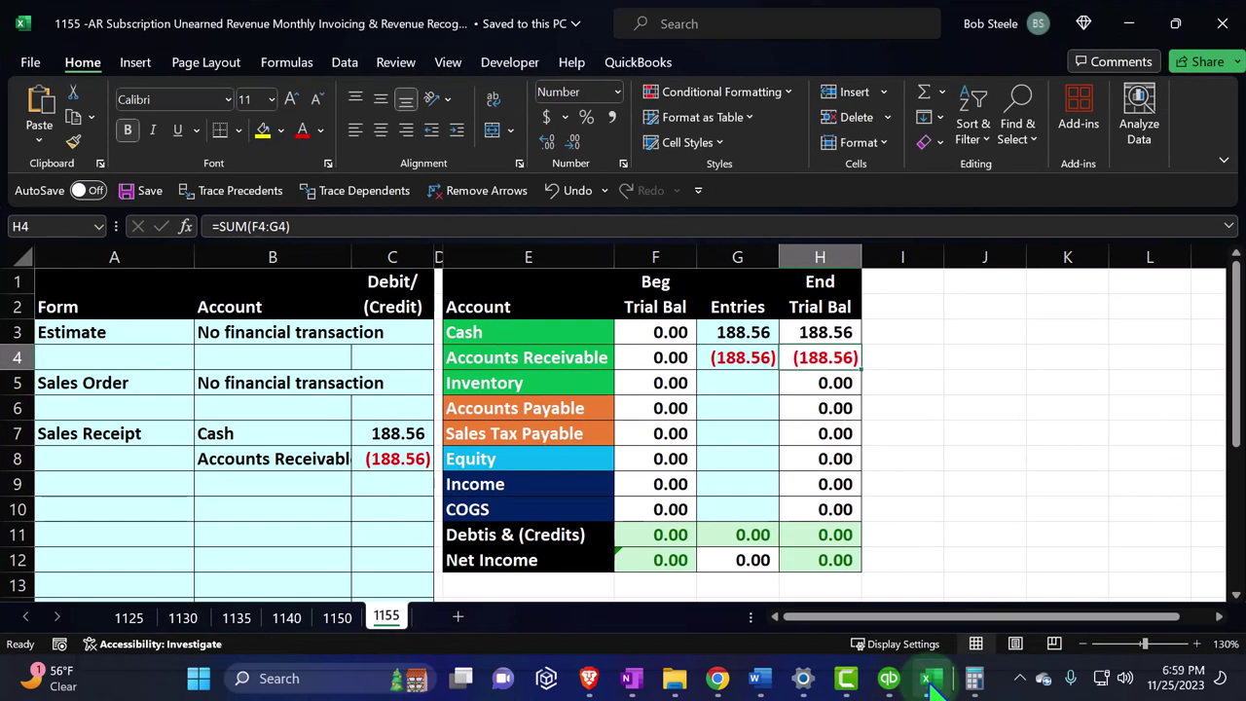
{"action": "left_click", "coordinate": [151, 511]}
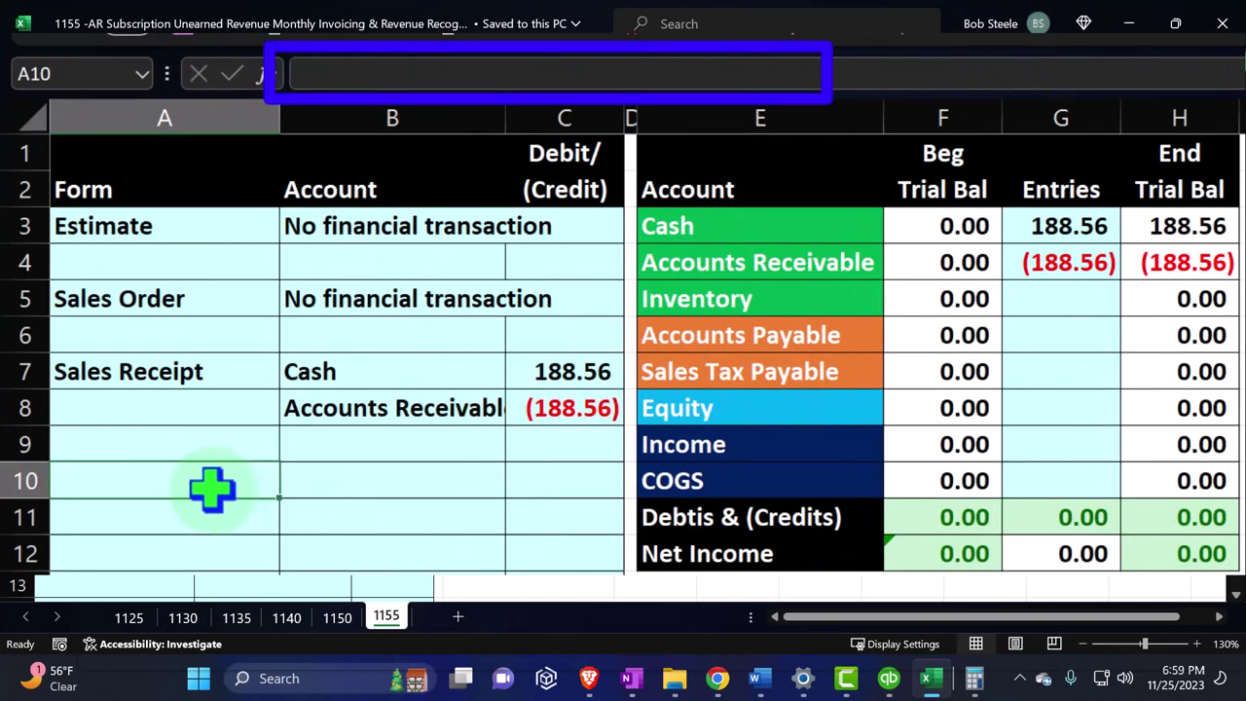
{"action": "type", "text": "="}
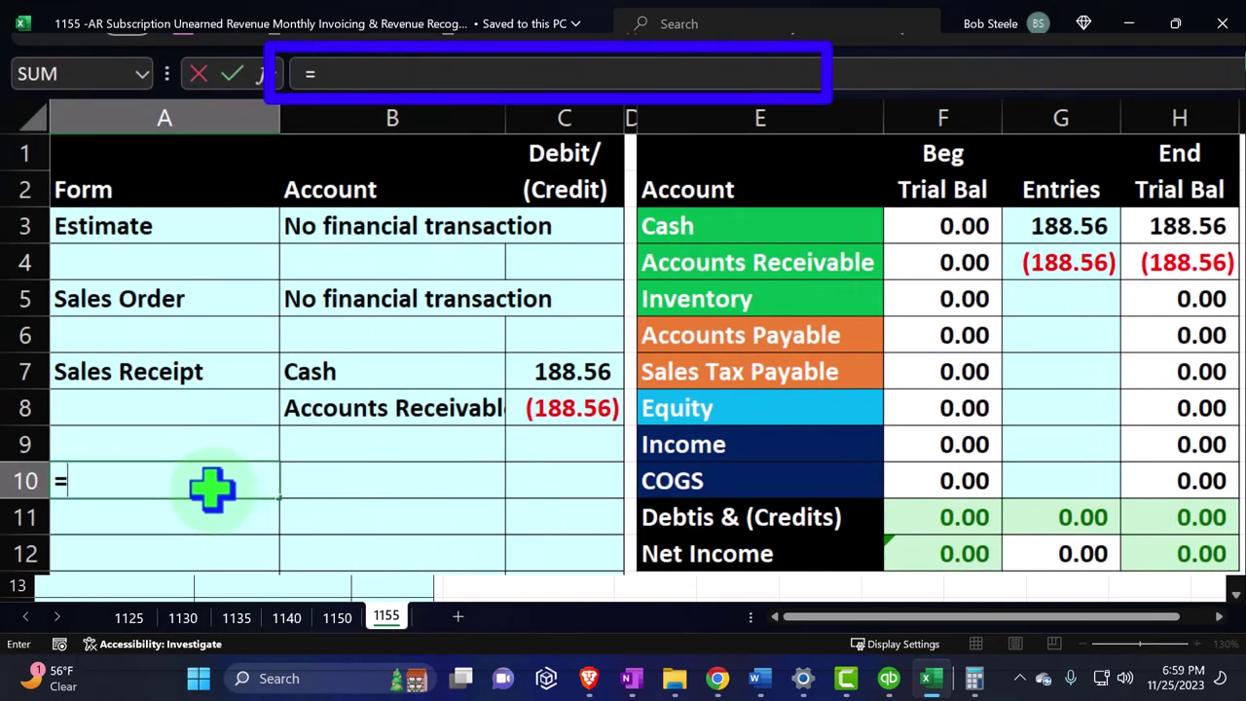
{"action": "key", "text": "Right"}
{"action": "key", "text": "Right"}
{"action": "key", "text": "Right"}
{"action": "key", "text": "Right"}
{"action": "key", "text": "Up"}
{"action": "key", "text": "Up"}
{"action": "key", "text": "Up"}
{"action": "key", "text": "Up"}
{"action": "key", "text": "Up"}
{"action": "key", "text": "Return"}
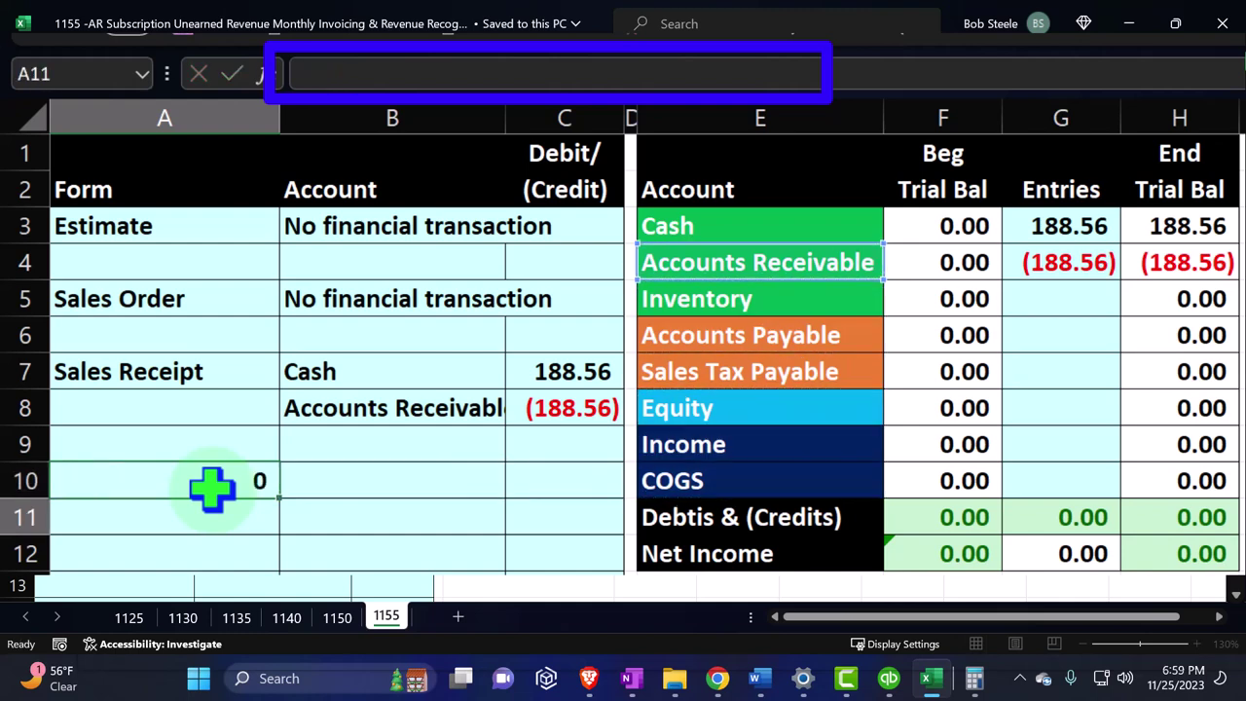
{"action": "type", "text": "="}
{"action": "key", "text": "Right"}
{"action": "key", "text": "Right"}
{"action": "key", "text": "Right"}
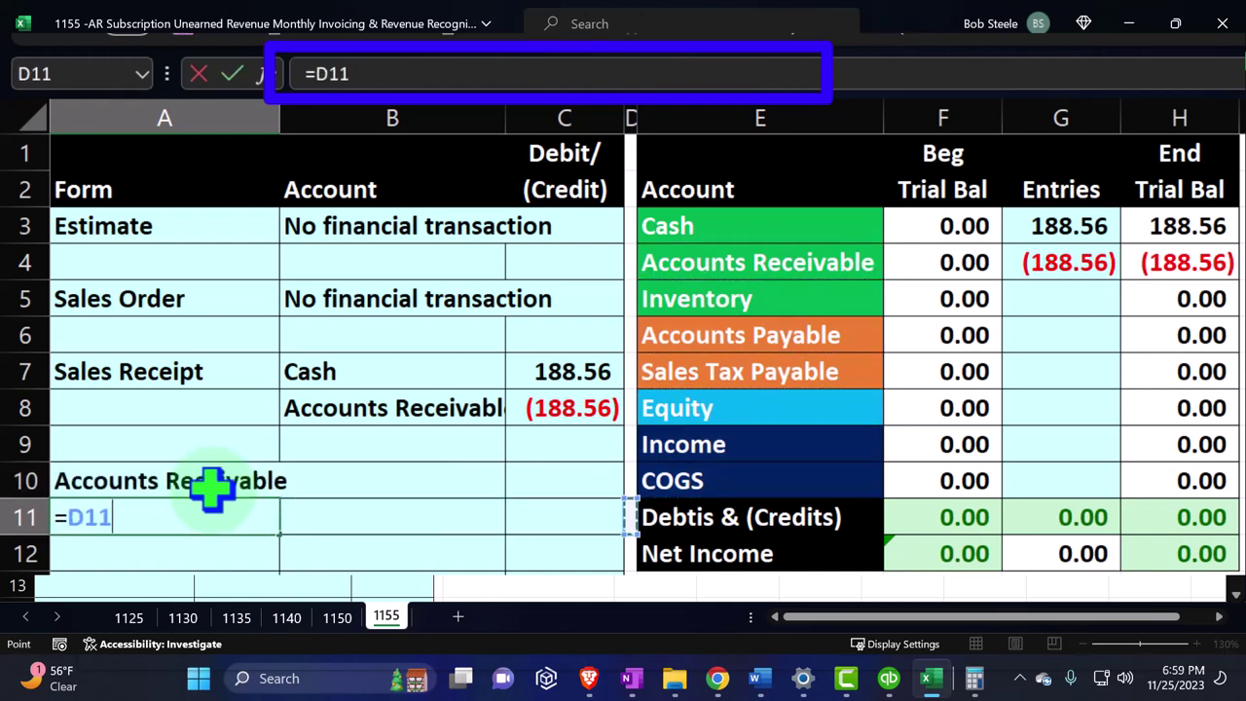
{"action": "key", "text": "Up"}
{"action": "key", "text": "Up"}
{"action": "key", "text": "Up"}
{"action": "key", "text": "Right"}
{"action": "key", "text": "Up"}
{"action": "key", "text": "Return"}
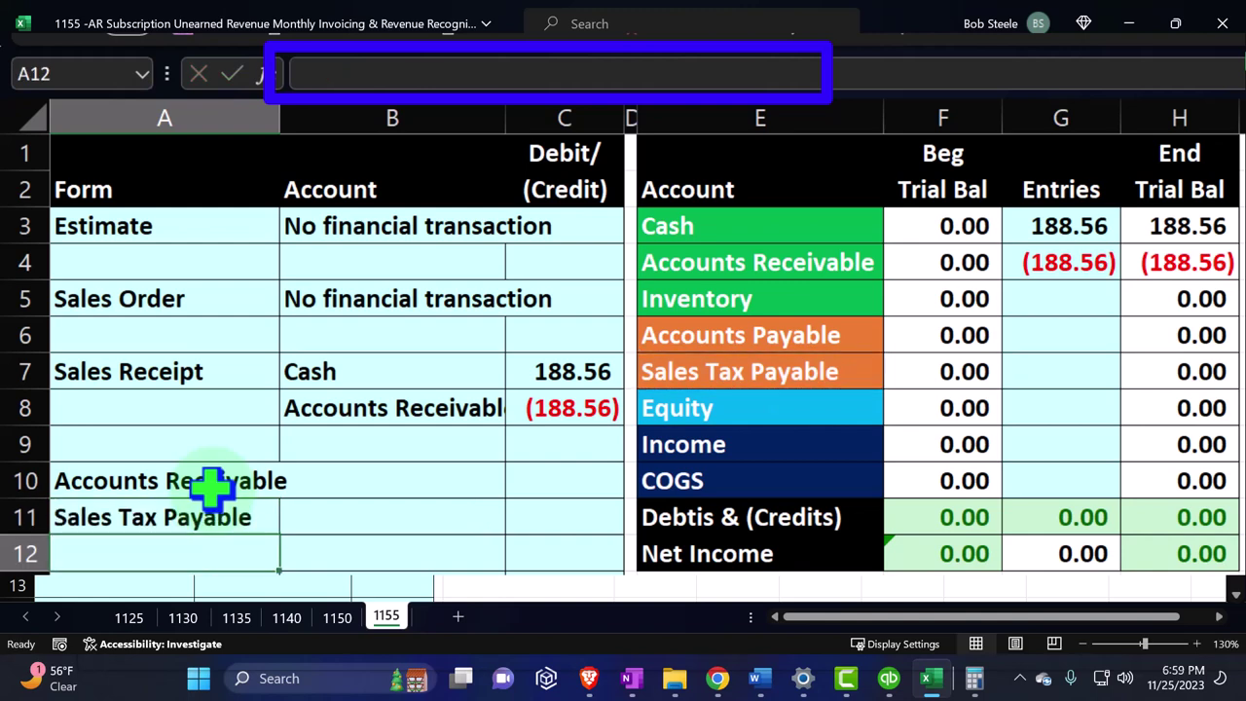
{"action": "type", "text": "="}
{"action": "key", "text": "Right"}
{"action": "key", "text": "Right"}
{"action": "key", "text": "Right"}
{"action": "key", "text": "Right"}
{"action": "key", "text": "Up"}
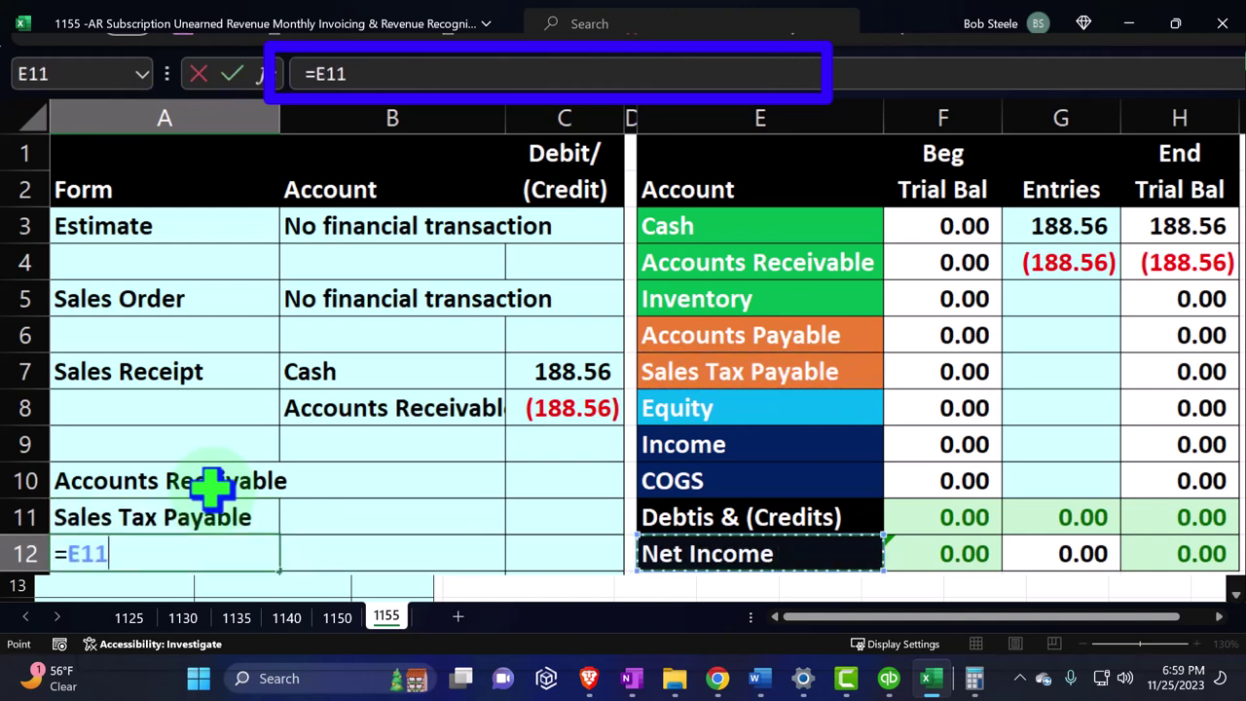
{"action": "key", "text": "Up"}
{"action": "key", "text": "Up"}
{"action": "key", "text": "Return"}
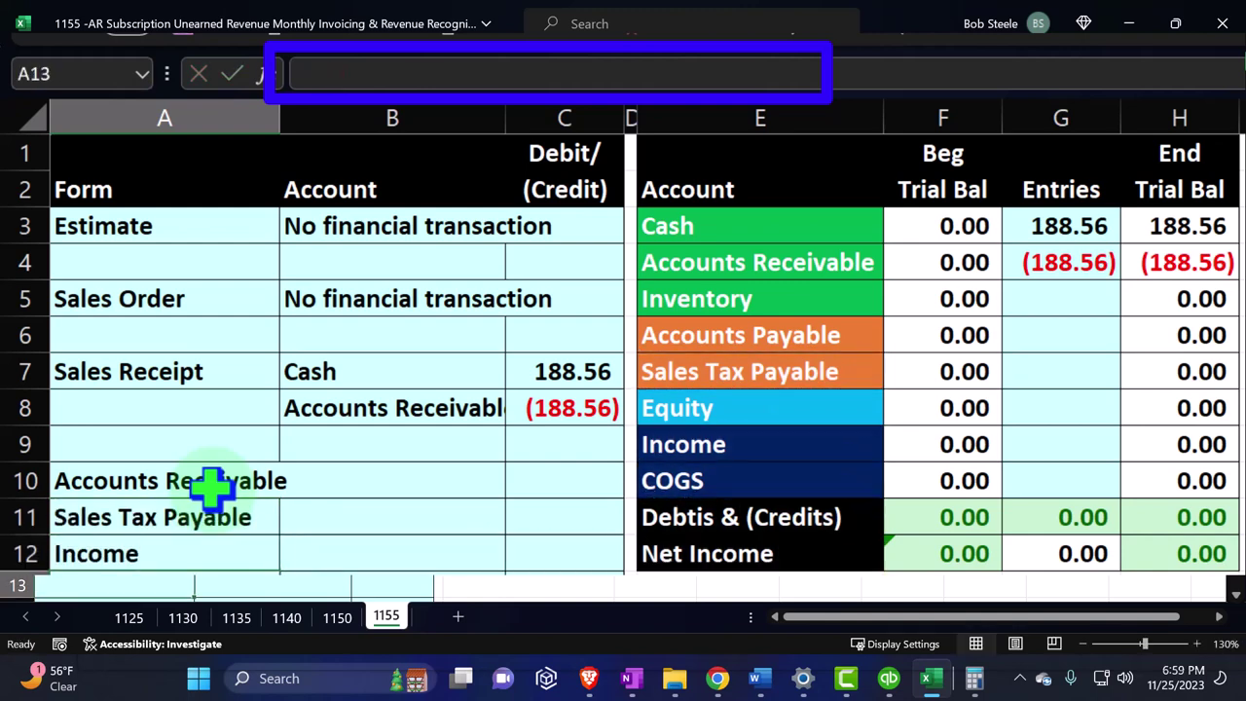
Step: Enter -175/5 in C11 so it shows (35.00)
{"action": "key", "text": "Right"}
{"action": "key", "text": "Right"}
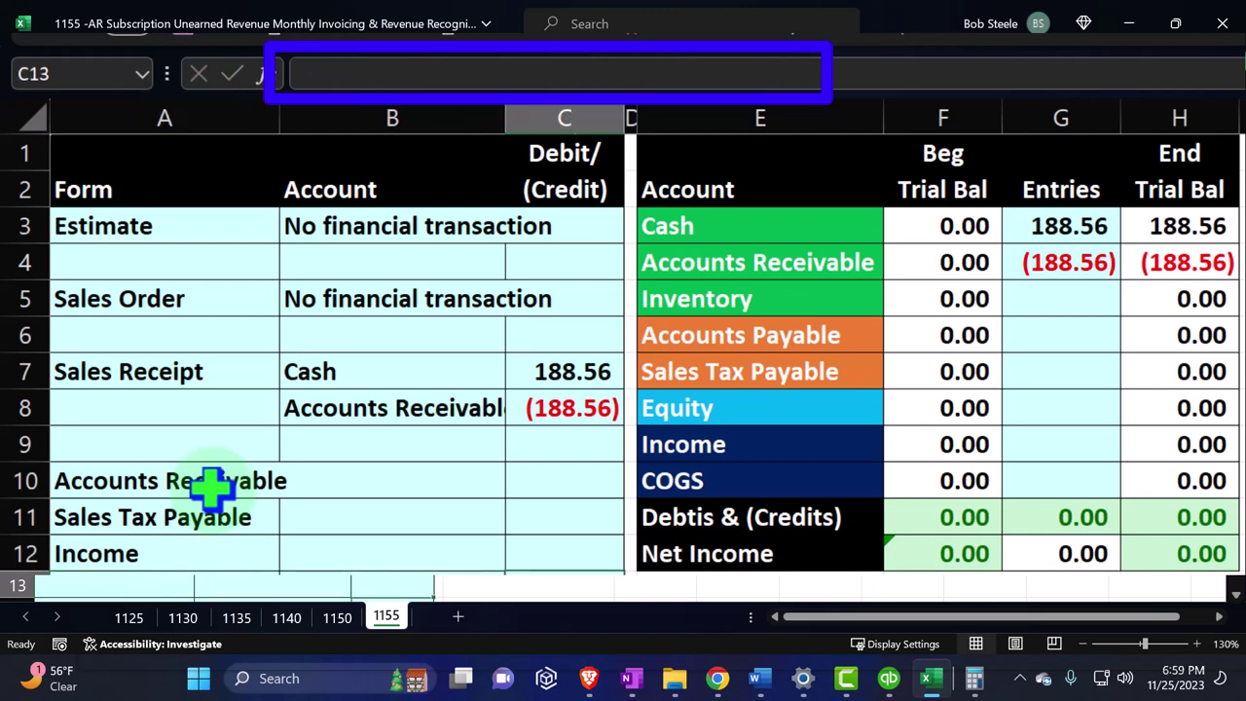
{"action": "key", "text": "Up"}
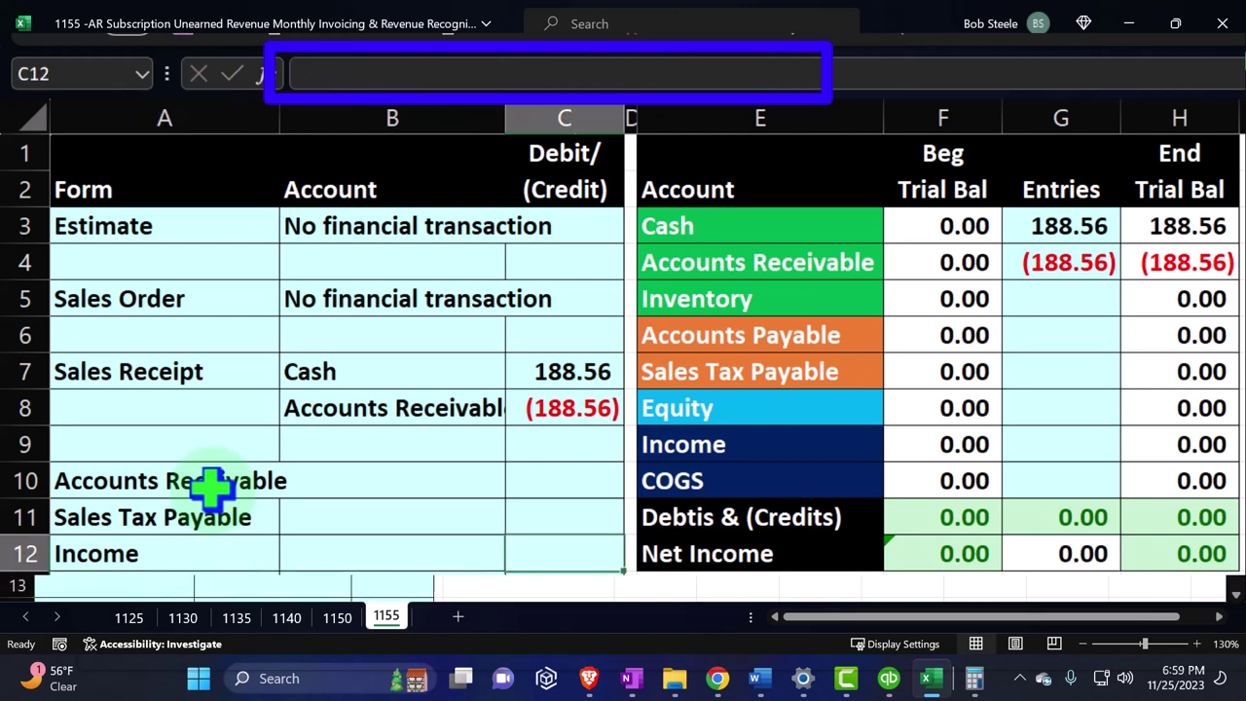
{"action": "key", "text": "Up"}
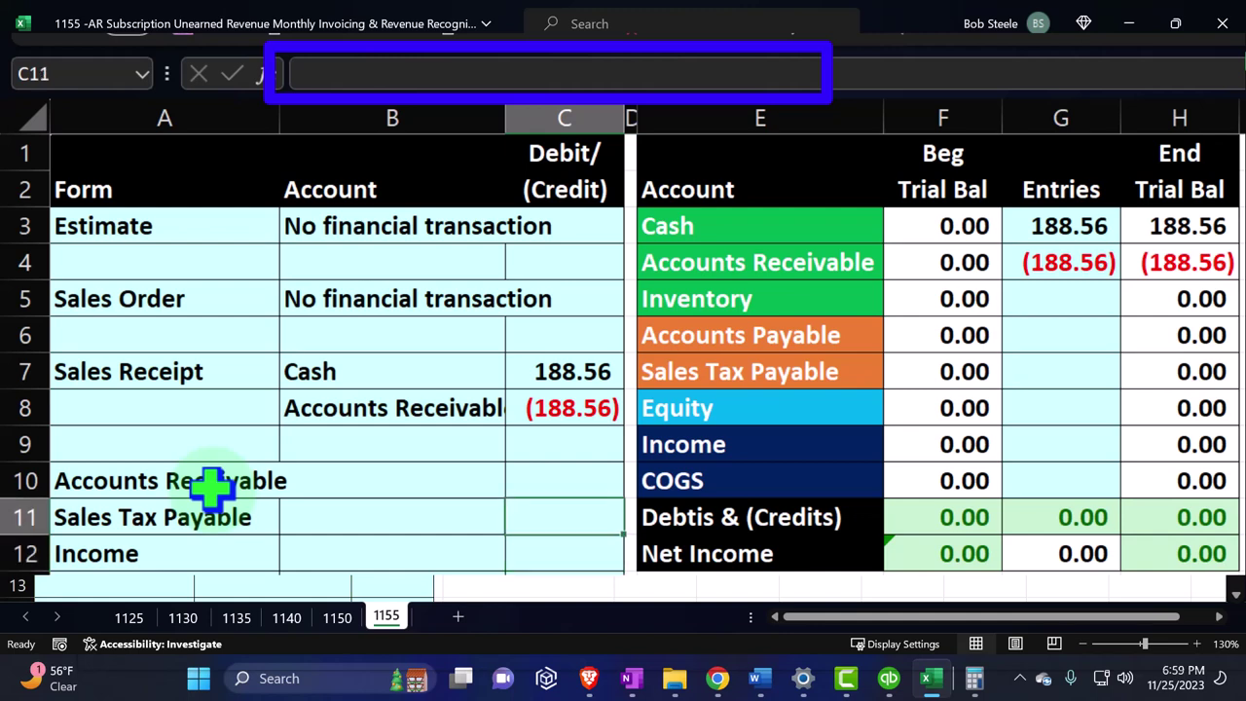
{"action": "type", "text": "-175"}
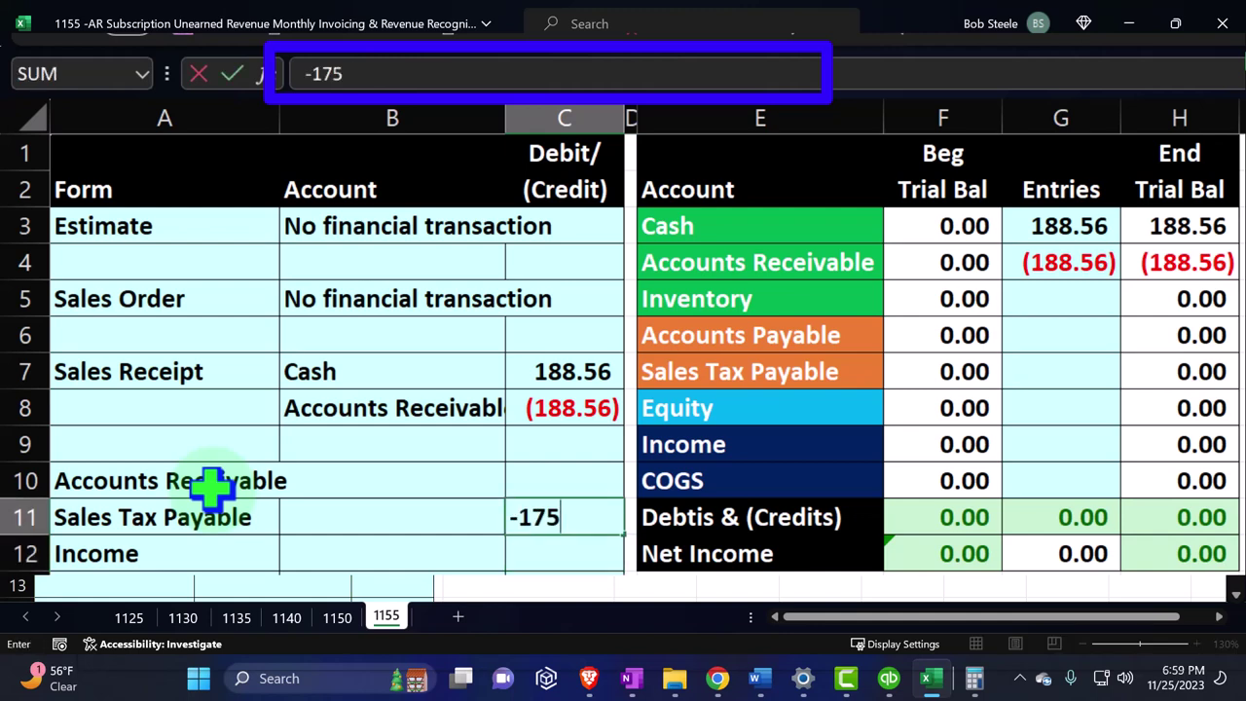
{"action": "type", "text": "/5"}
{"action": "key", "text": "Return"}
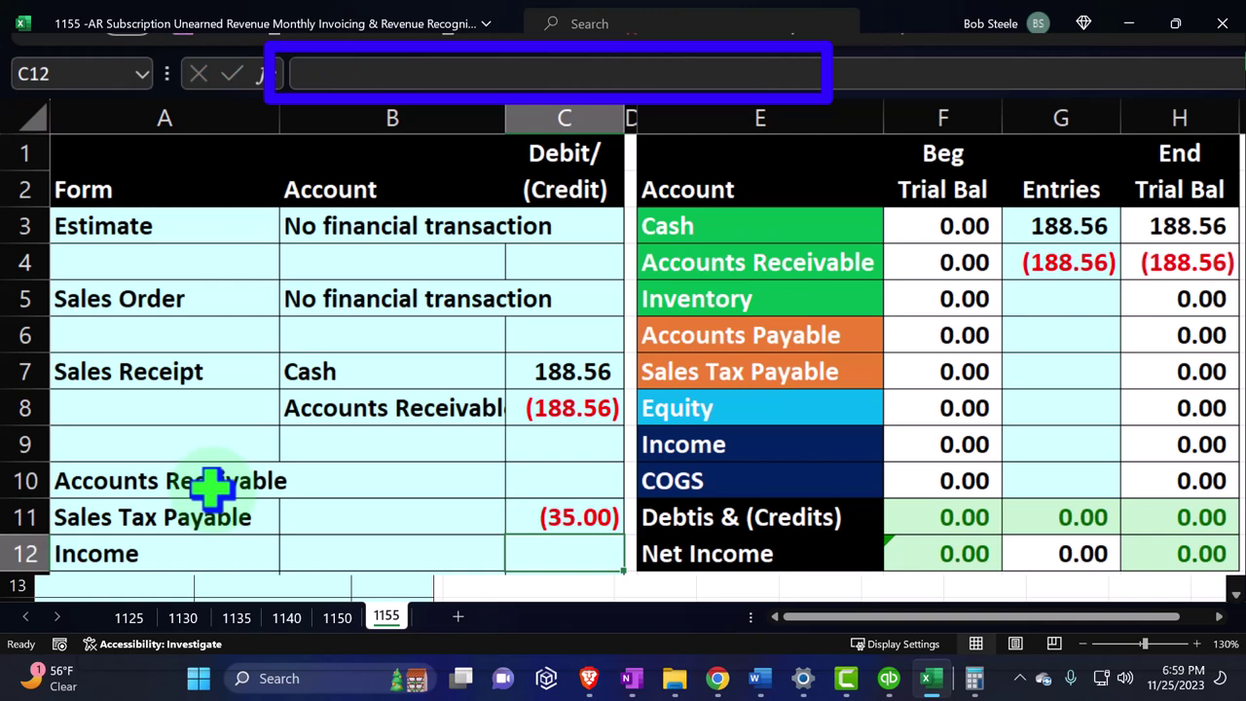
{"action": "key", "text": "Up"}
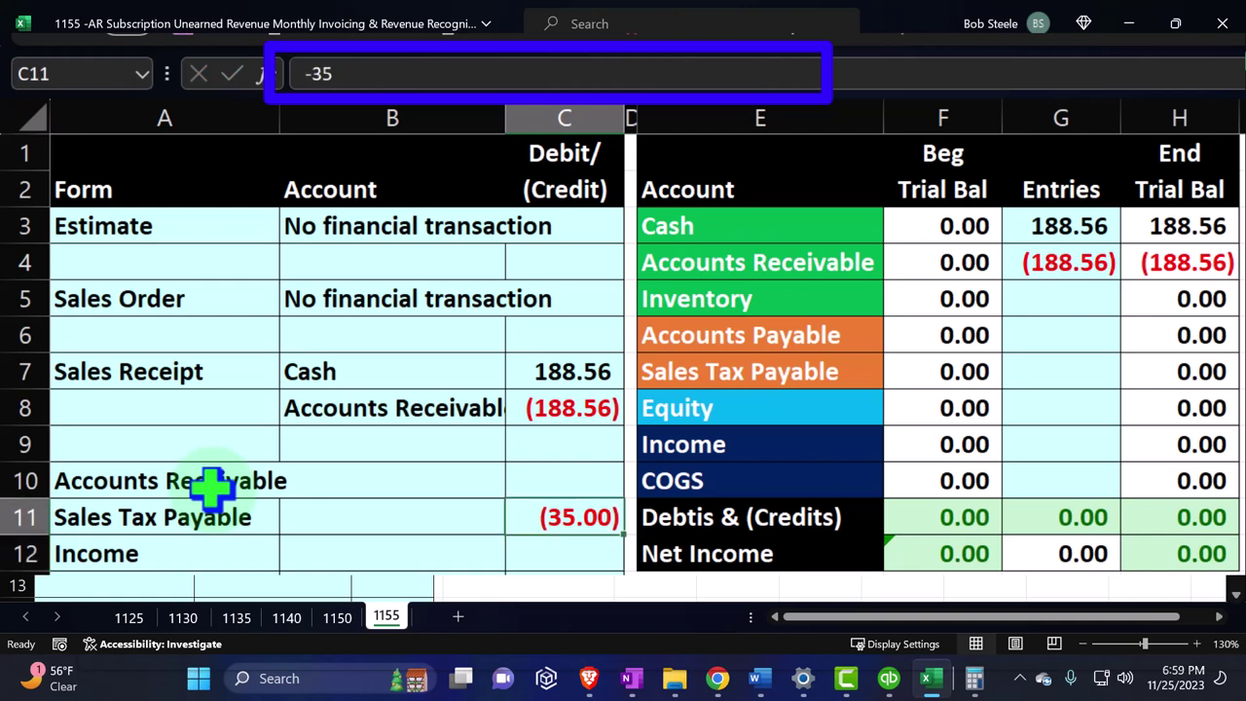
{"action": "left_click", "coordinate": [583, 557]}
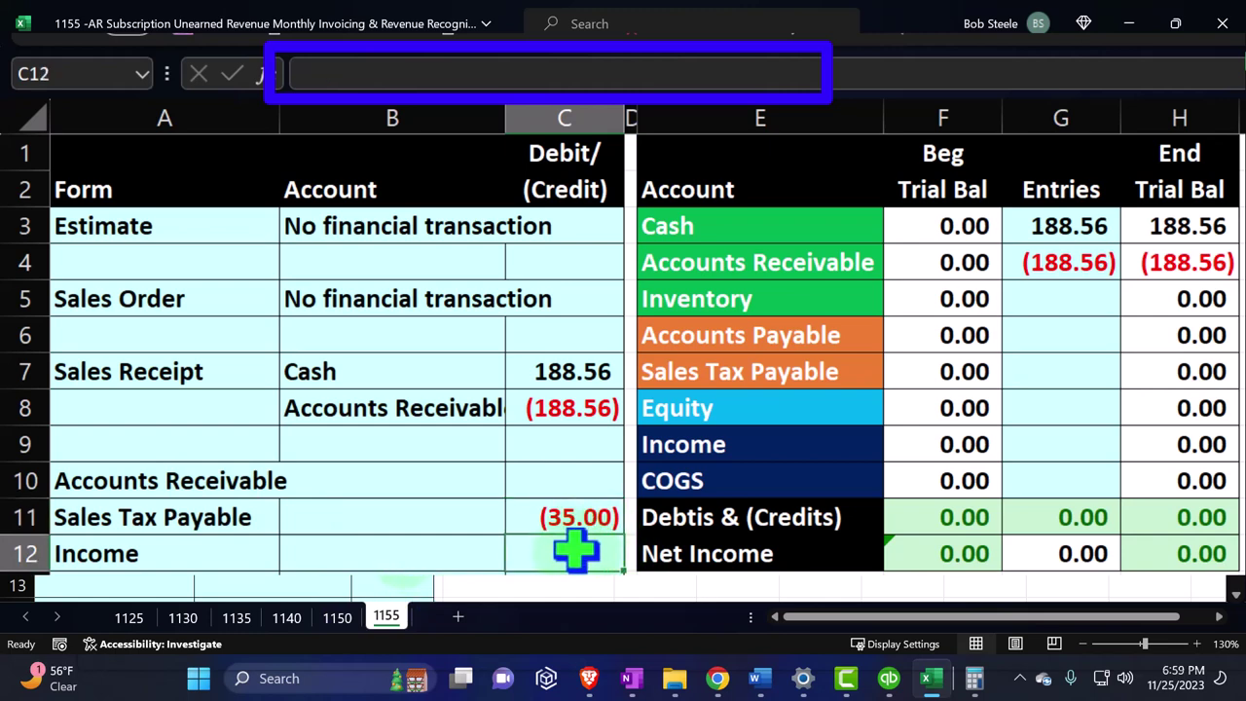
Step: Reorder the labels to Income then Sales Tax Payable and paint A12's formatting across row 11
{"action": "left_click", "coordinate": [224, 523]}
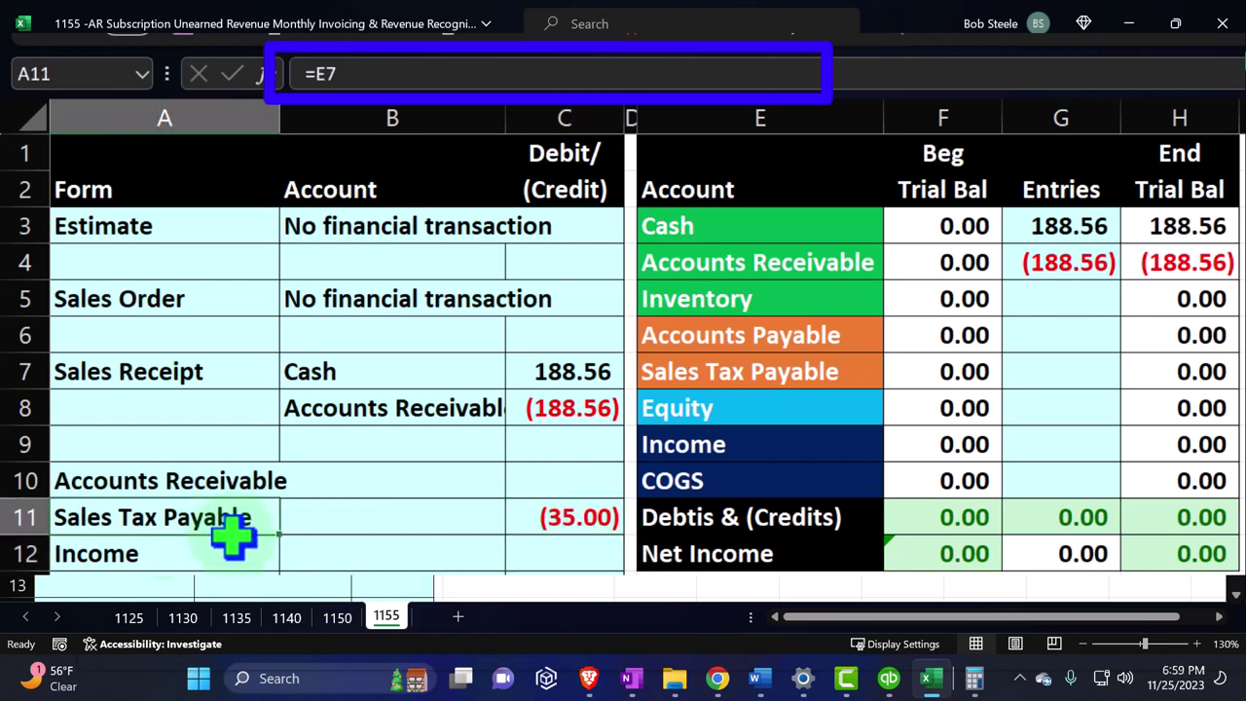
{"action": "left_click_drag", "start_coordinate": [239, 534], "coordinate": [208, 514]}
{"action": "left_click", "coordinate": [208, 514]}
{"action": "left_click", "coordinate": [146, 544]}
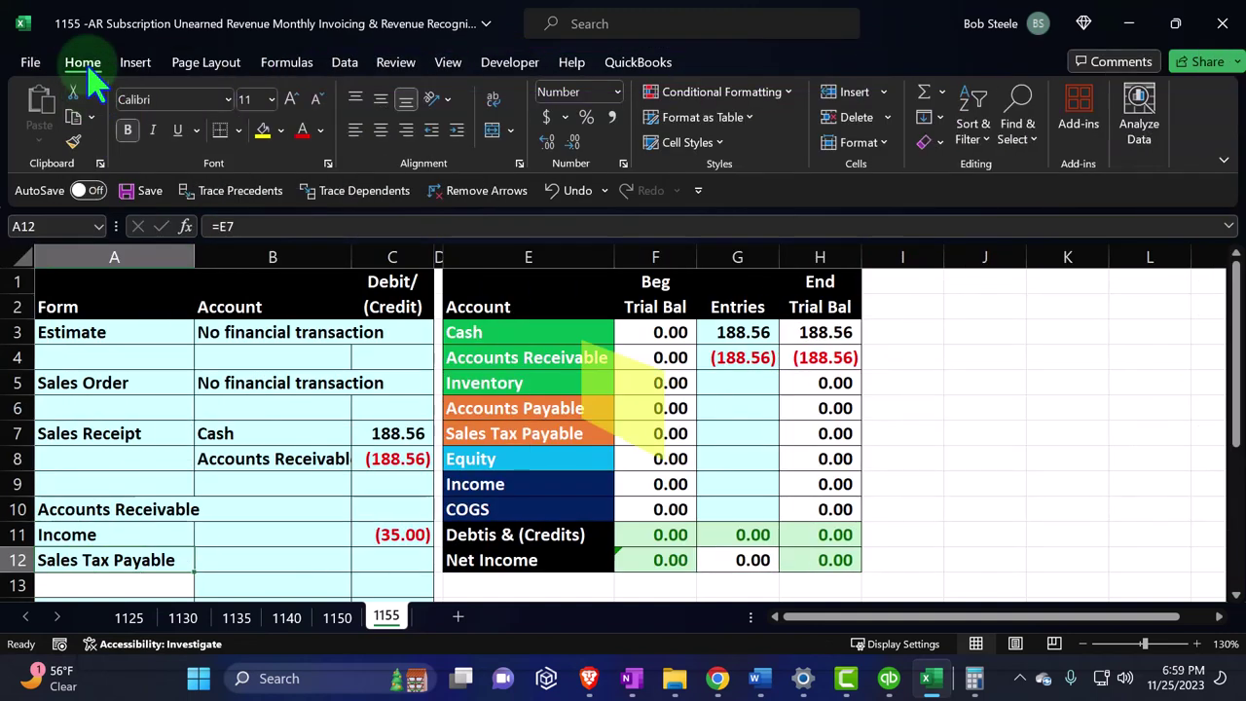
{"action": "left_click", "coordinate": [73, 143]}
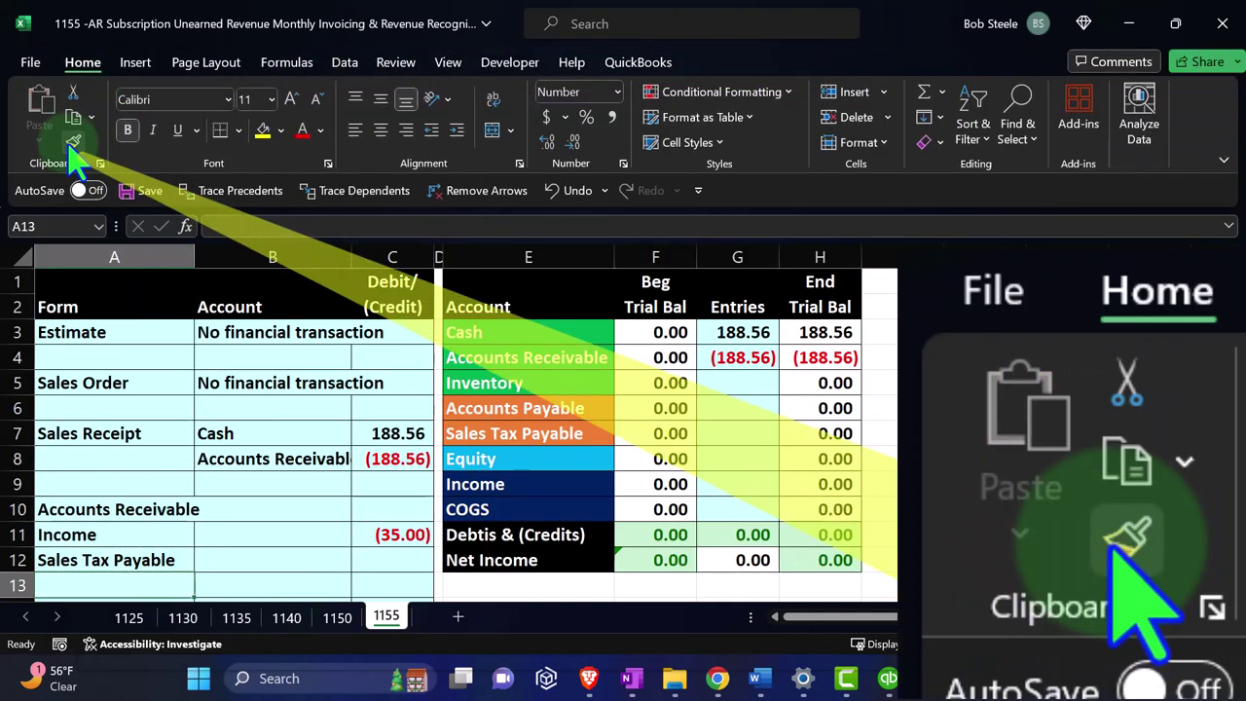
{"action": "left_click_drag", "start_coordinate": [98, 535], "coordinate": [438, 534]}
{"action": "key", "text": "Down"}
{"action": "key", "text": "Left"}
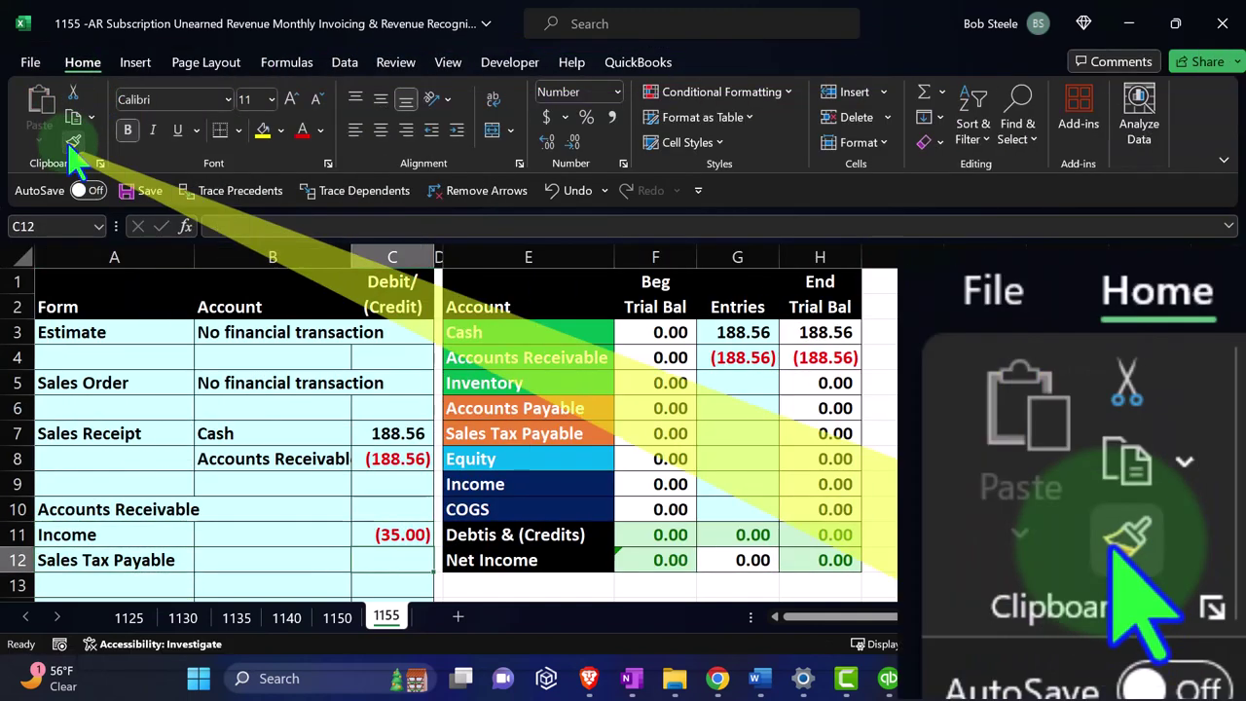
Step: Check the invoice, then enter =C11*.077 in C12 so Sales Tax Payable shows (2.71)
{"action": "left_click", "coordinate": [889, 678]}
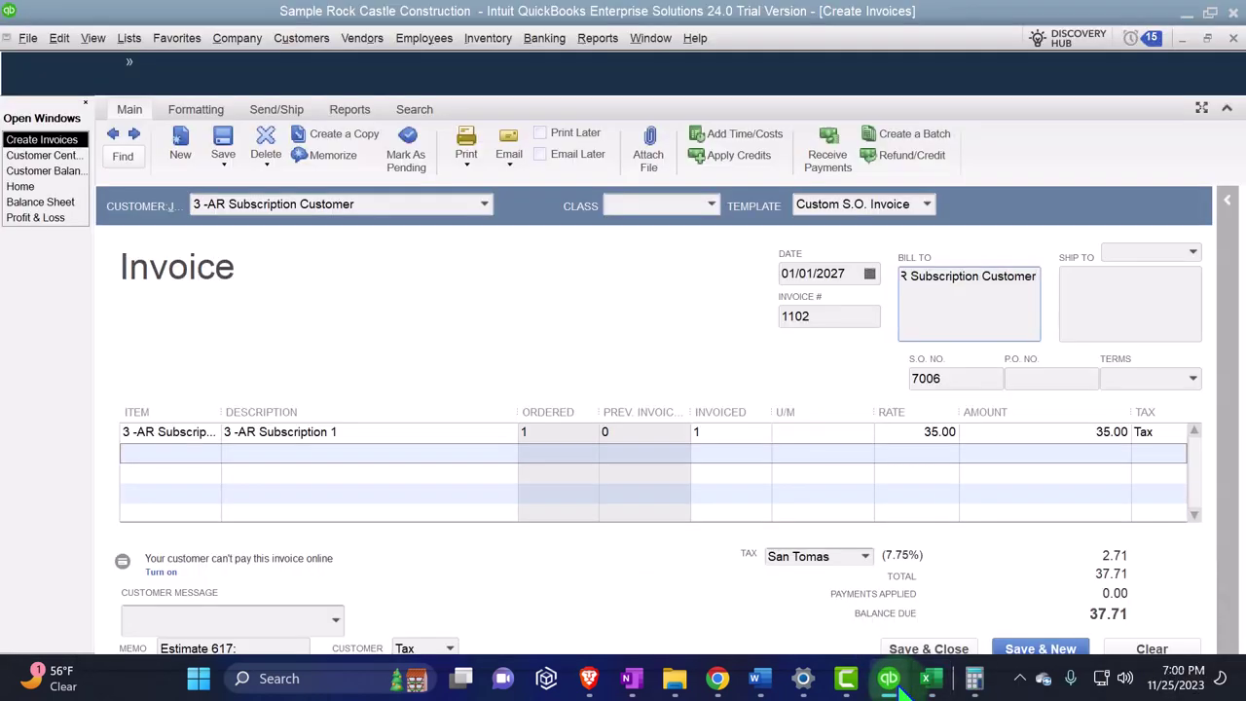
{"action": "left_click", "coordinate": [927, 679]}
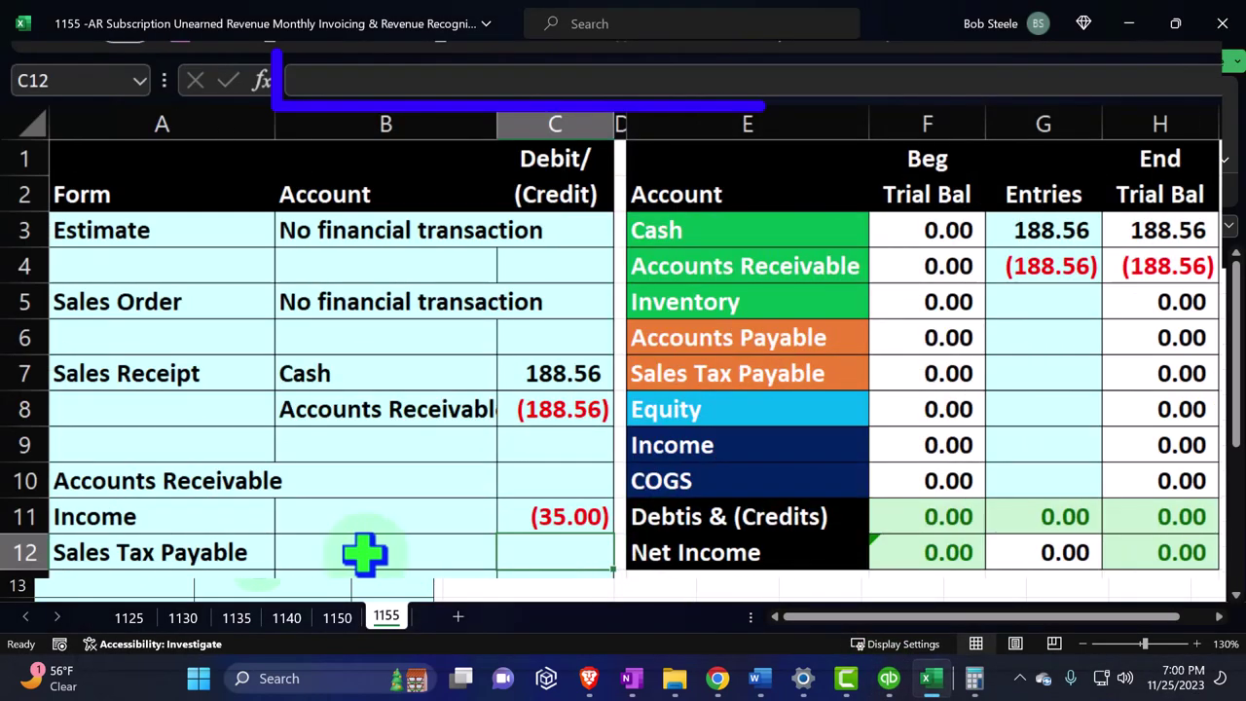
{"action": "type", "text": "="}
{"action": "key", "text": "Up"}
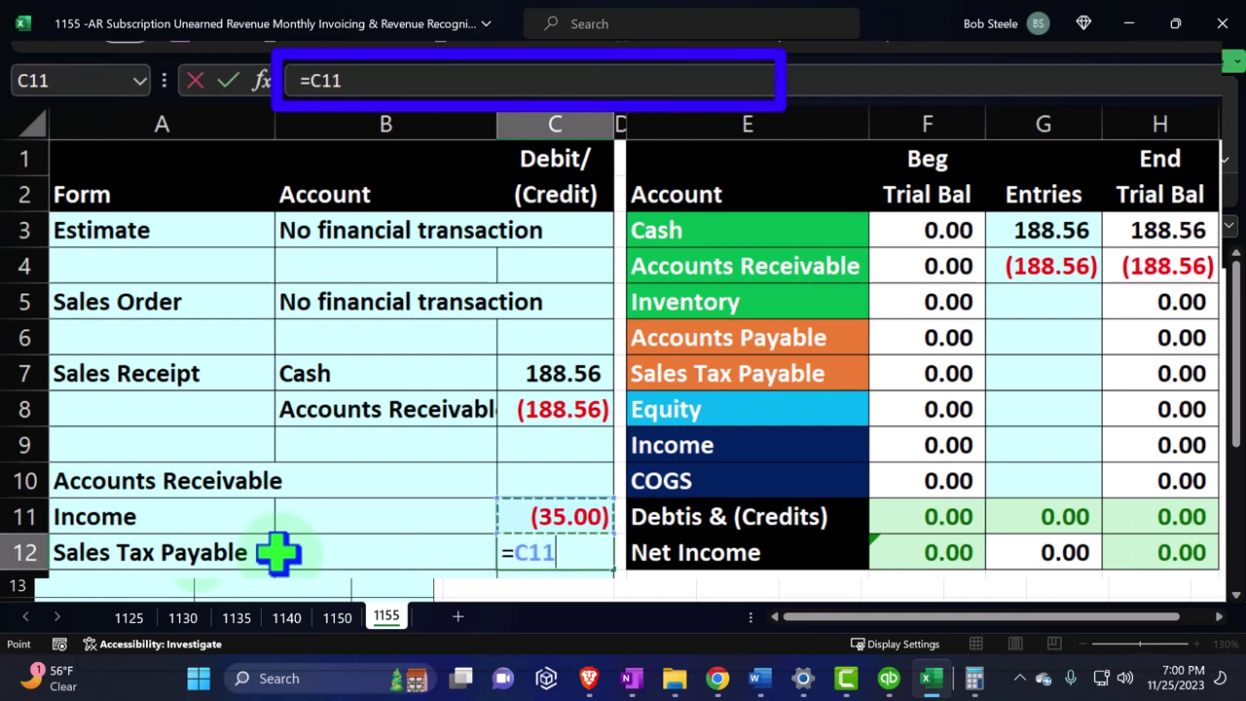
{"action": "type", "text": "*.077"}
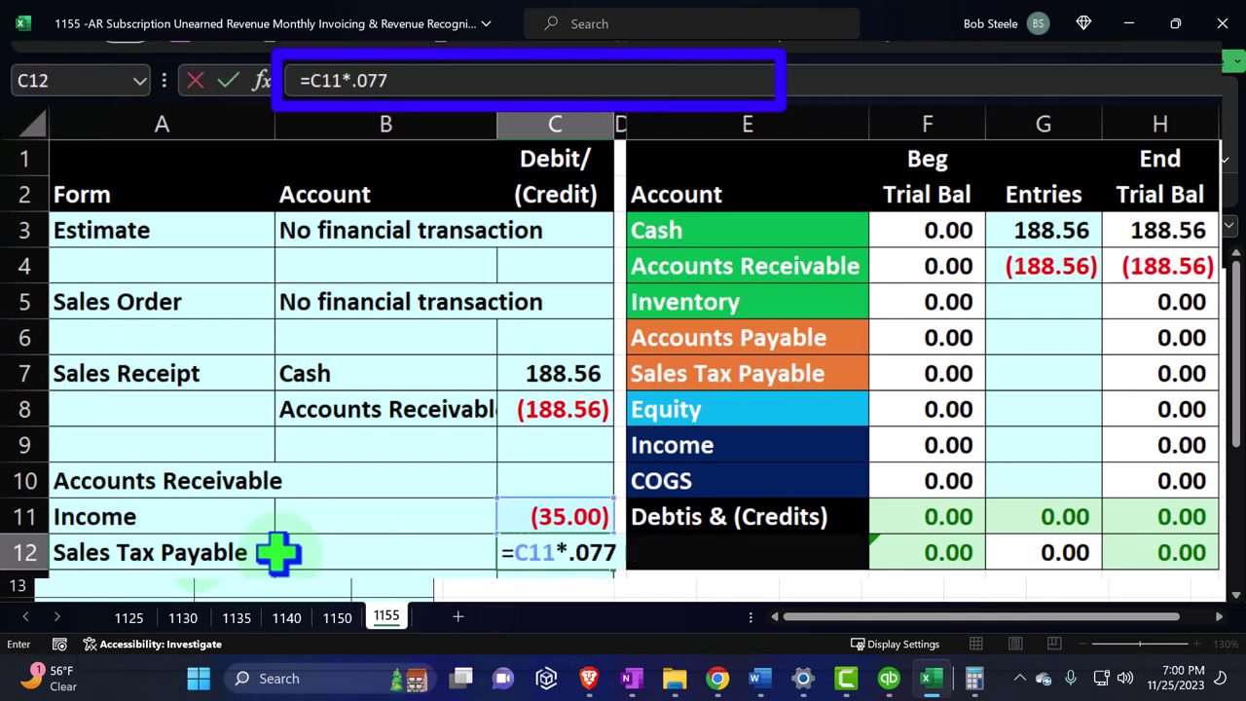
{"action": "key", "text": "Return"}
{"action": "key", "text": "Up"}
{"action": "key", "text": "Up"}
{"action": "key", "text": "Left"}
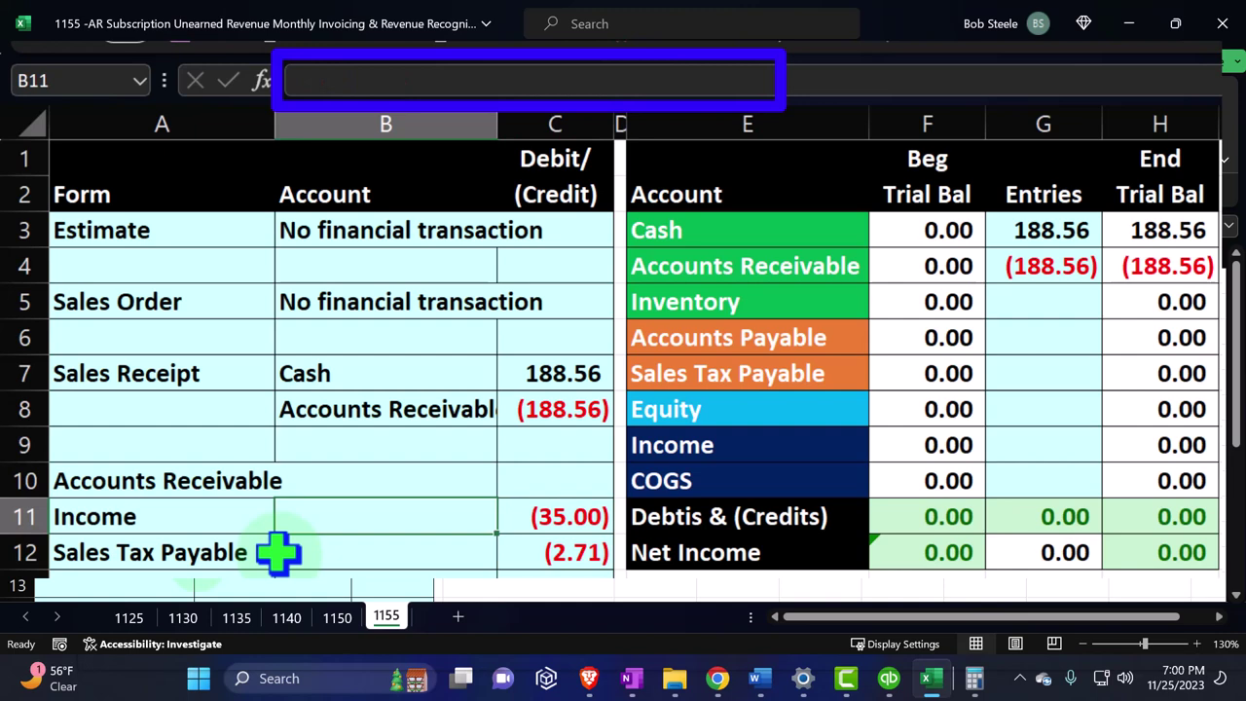
{"action": "key", "text": "Up"}
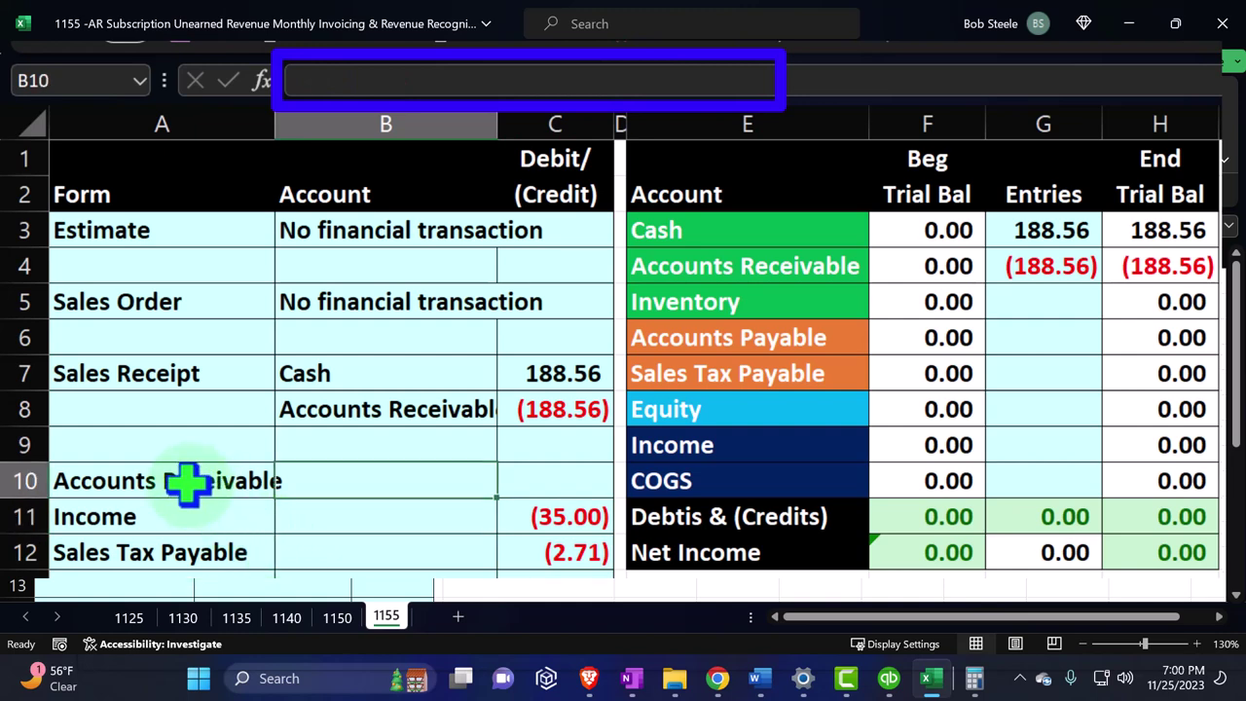
Step: Move the account labels into B10:B12 and apply A9's formatting to A10:A12
{"action": "left_click_drag", "start_coordinate": [186, 480], "coordinate": [175, 556]}
{"action": "left_click_drag", "start_coordinate": [122, 464], "coordinate": [327, 483]}
{"action": "left_click", "coordinate": [195, 445]}
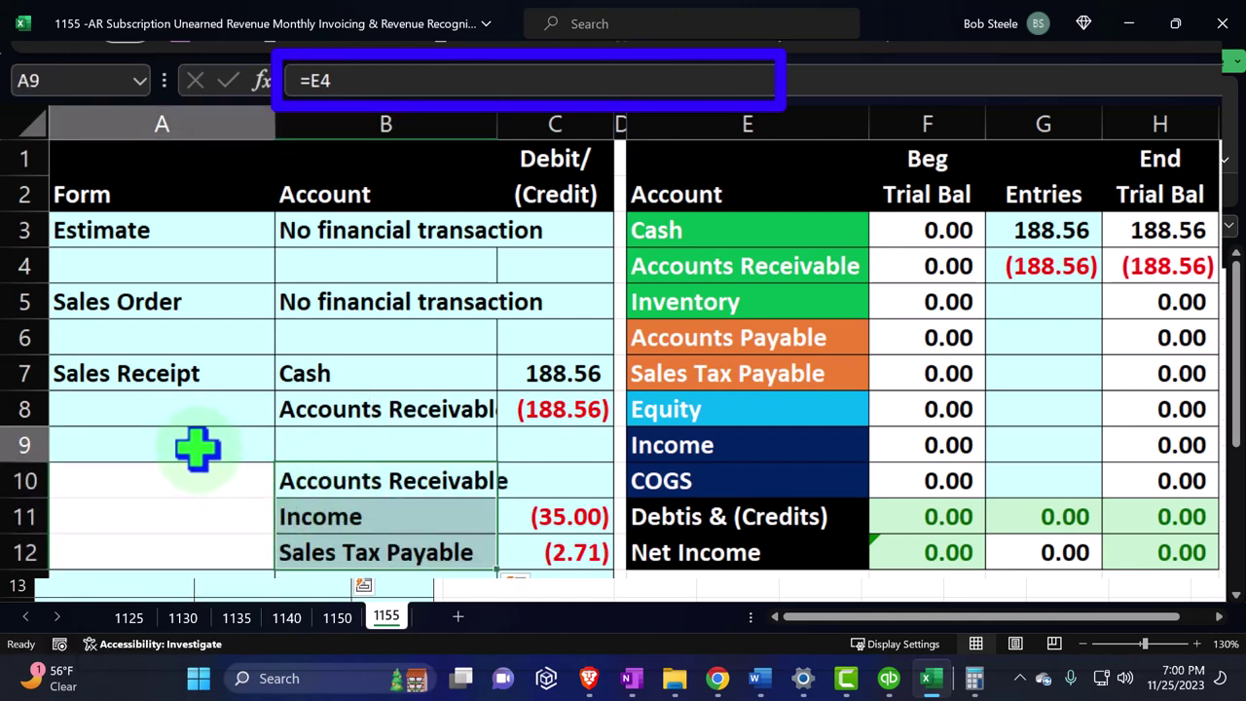
{"action": "key", "text": "alt+h"}
{"action": "key", "text": "f"}
{"action": "key", "text": "p"}
{"action": "left_click_drag", "start_coordinate": [146, 477], "coordinate": [159, 551]}
Step: Label A10 'Invoice Month 1' and enter =-SUM(C11:C12) in C10, showing 37.71
{"action": "type", "text": "I"}
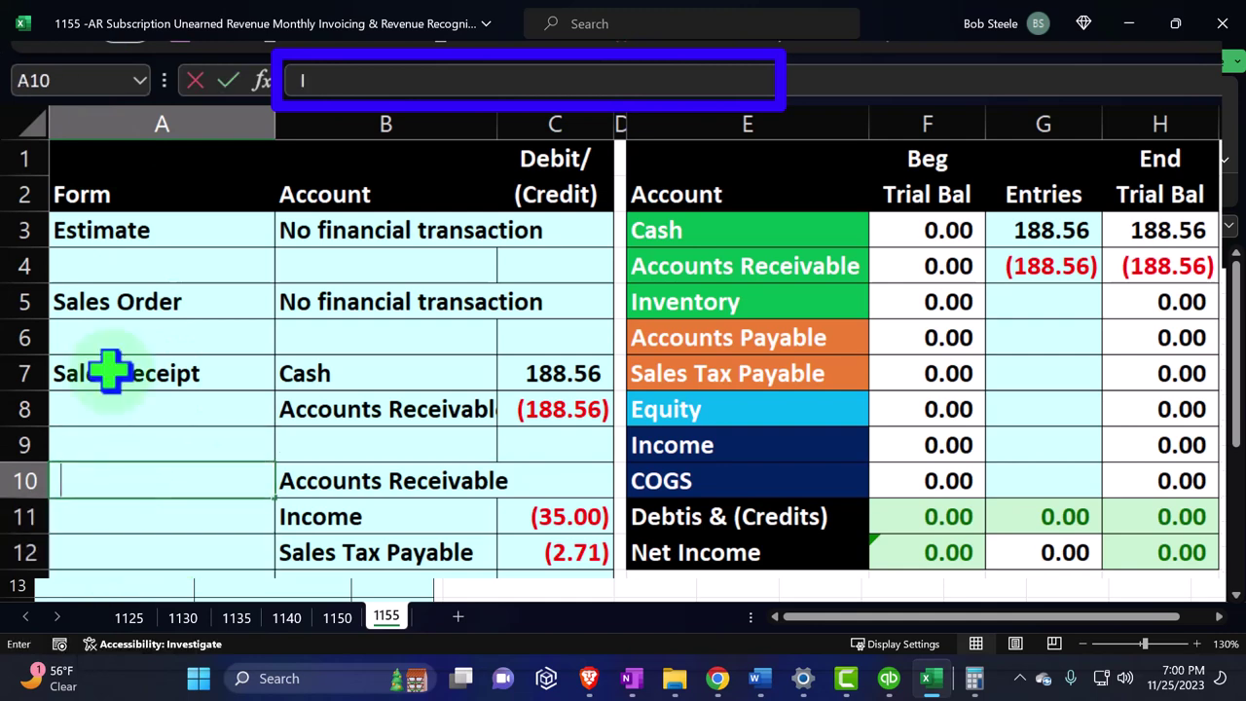
{"action": "type", "text": "nvoice "}
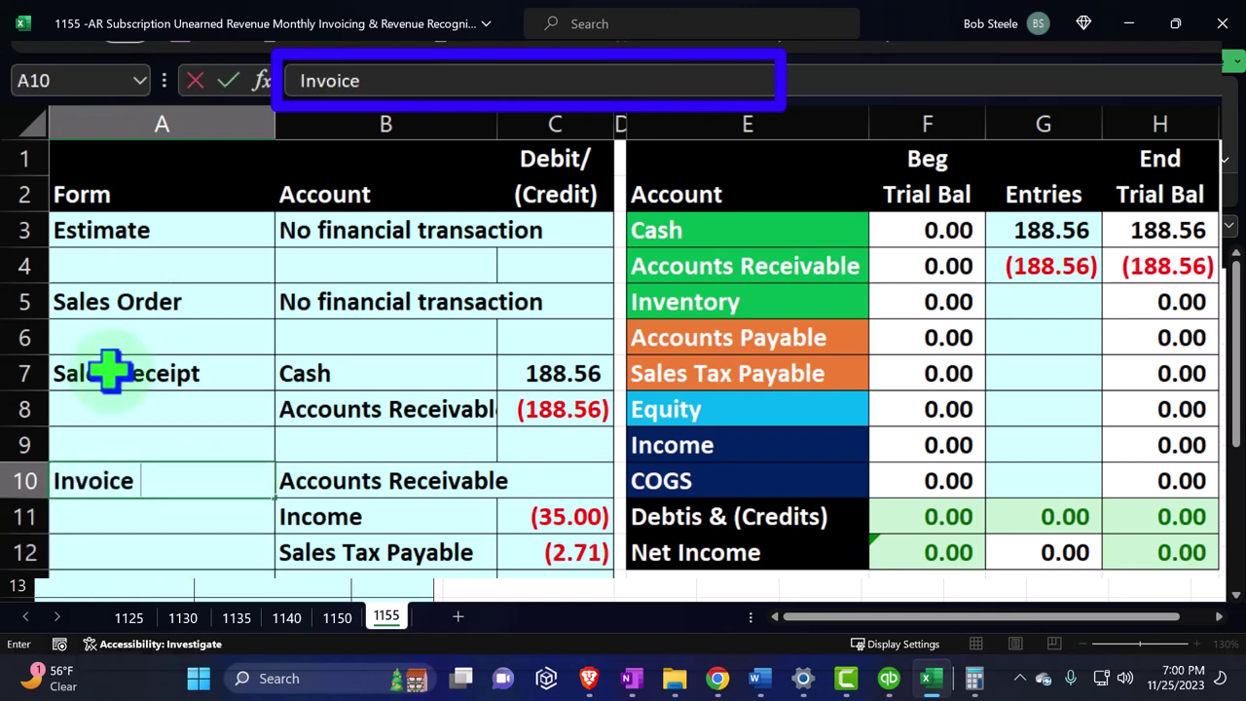
{"action": "type", "text": "Month 1"}
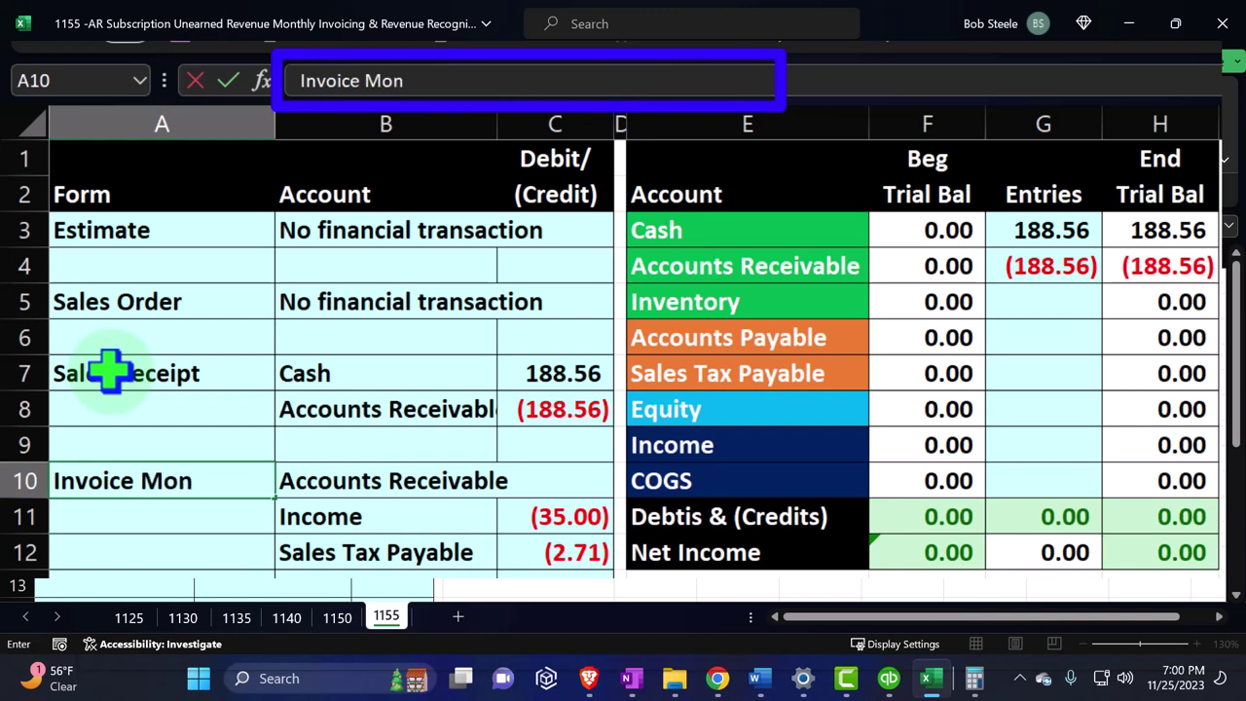
{"action": "key", "text": "Return"}
{"action": "key", "text": "Right"}
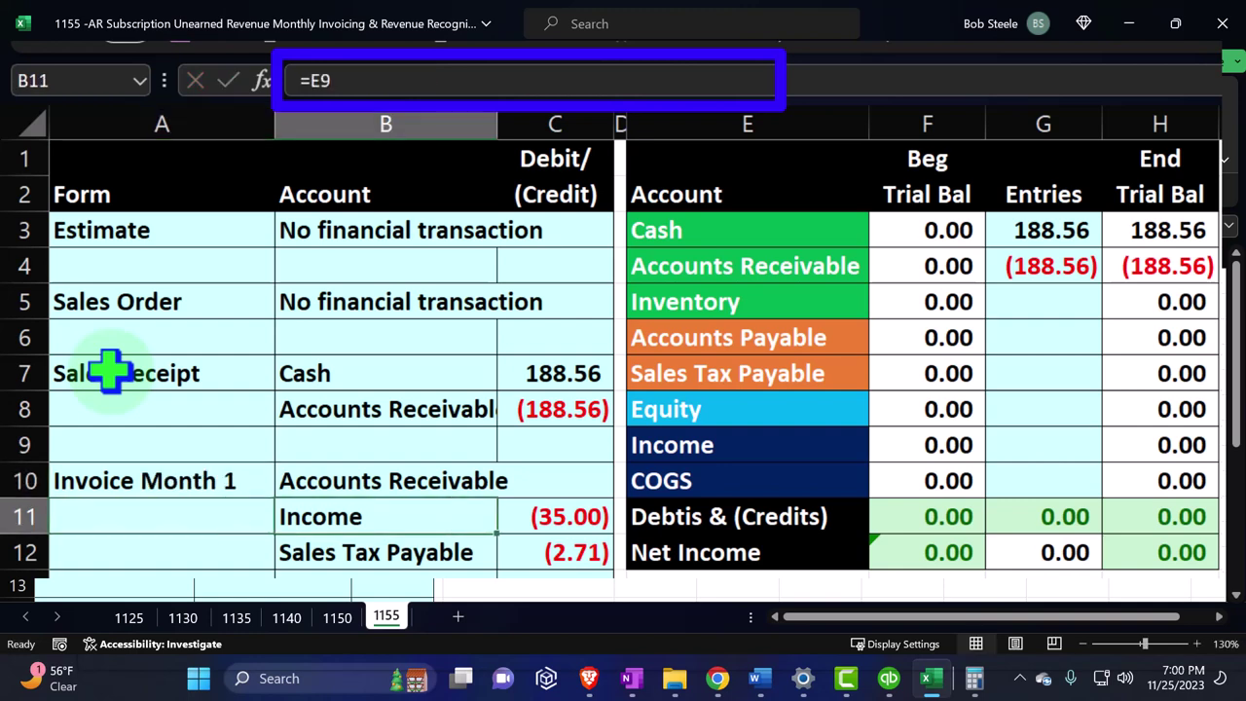
{"action": "key", "text": "Up"}
{"action": "key", "text": "Right"}
{"action": "type", "text": "-sum("}
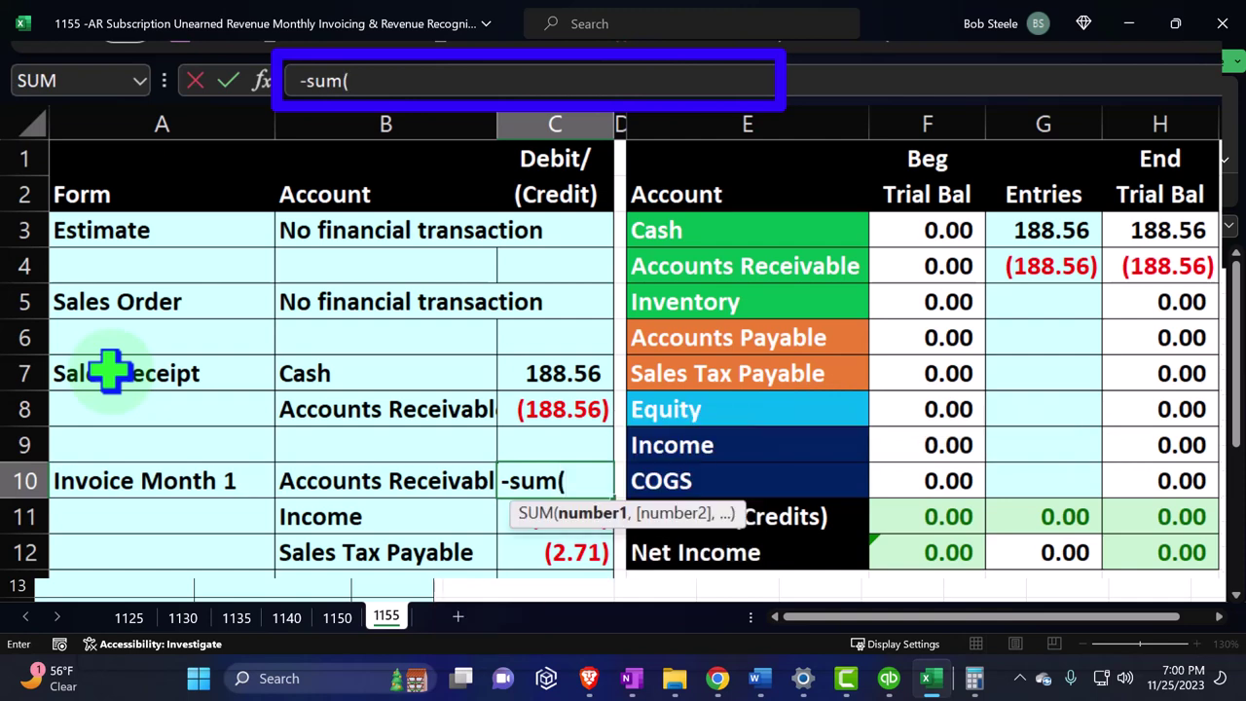
{"action": "key", "text": "Down"}
{"action": "key", "text": "shift+Down"}
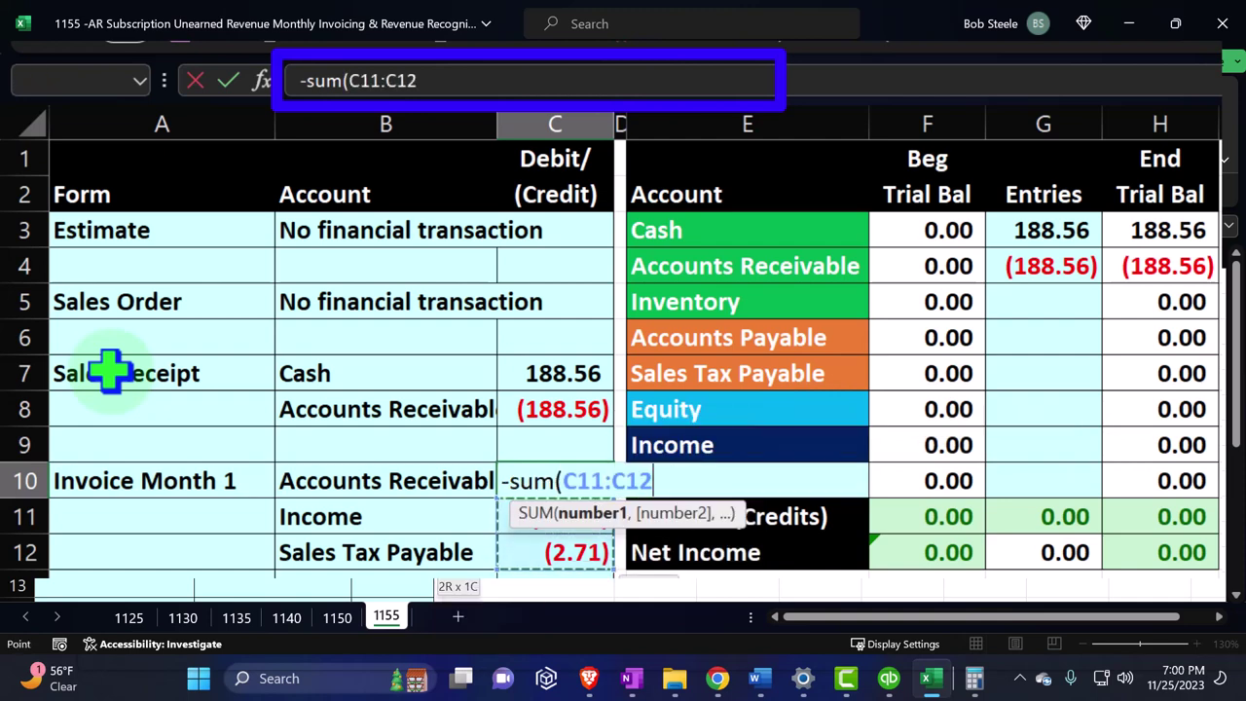
{"action": "key", "text": "Return"}
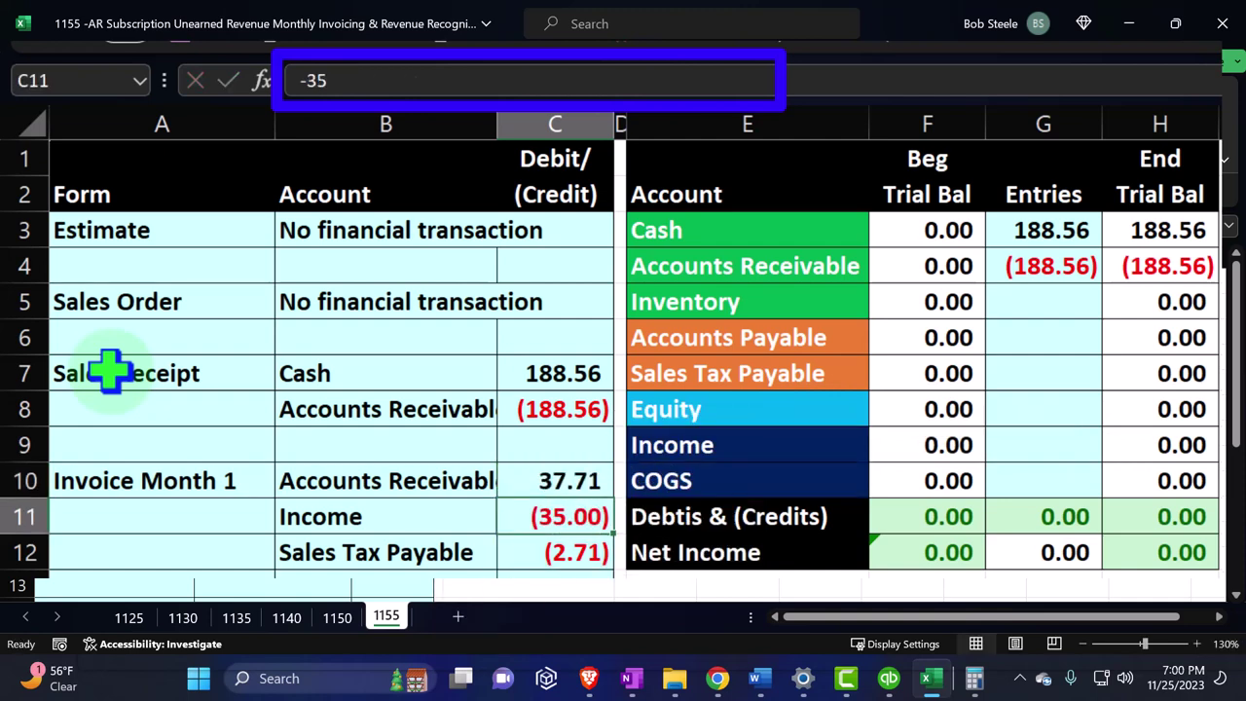
{"action": "key", "text": "Right"}
{"action": "key", "text": "Right"}
{"action": "key", "text": "Right"}
{"action": "key", "text": "Right"}
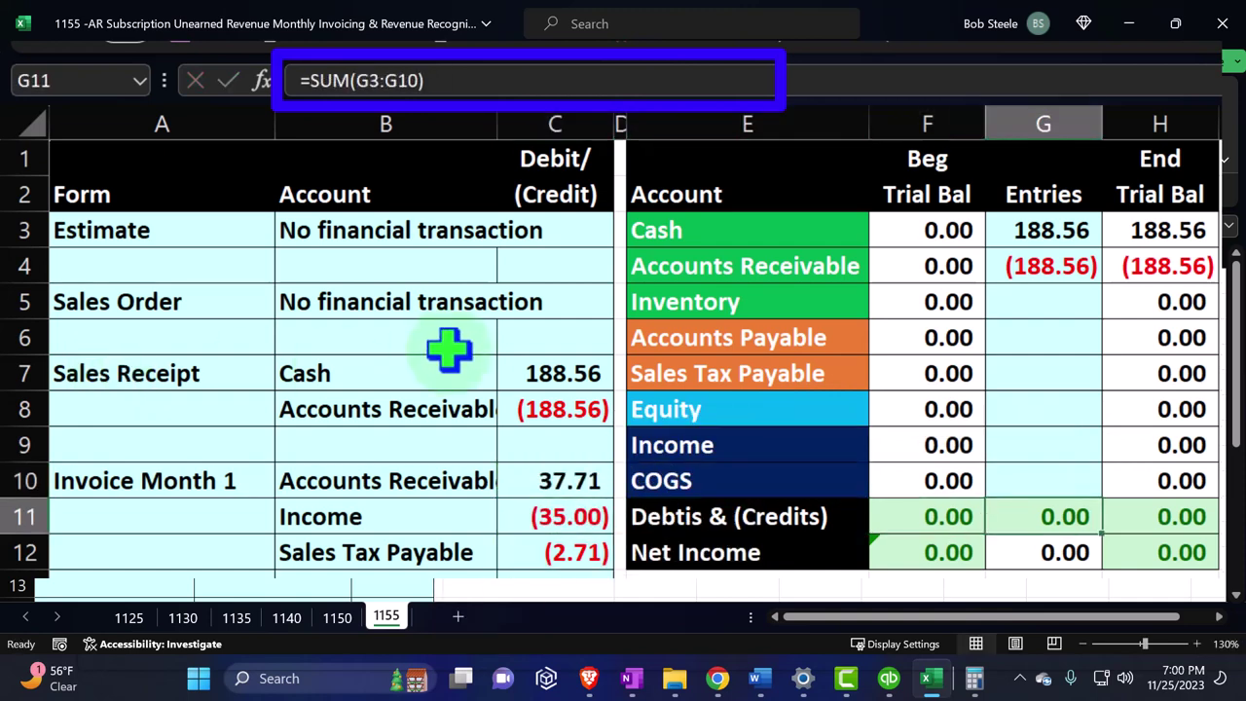
Step: Set Accounts Receivable entry G4 to =C8+C10 and link Income entry G9 to C11
{"action": "left_click", "coordinate": [1067, 265]}
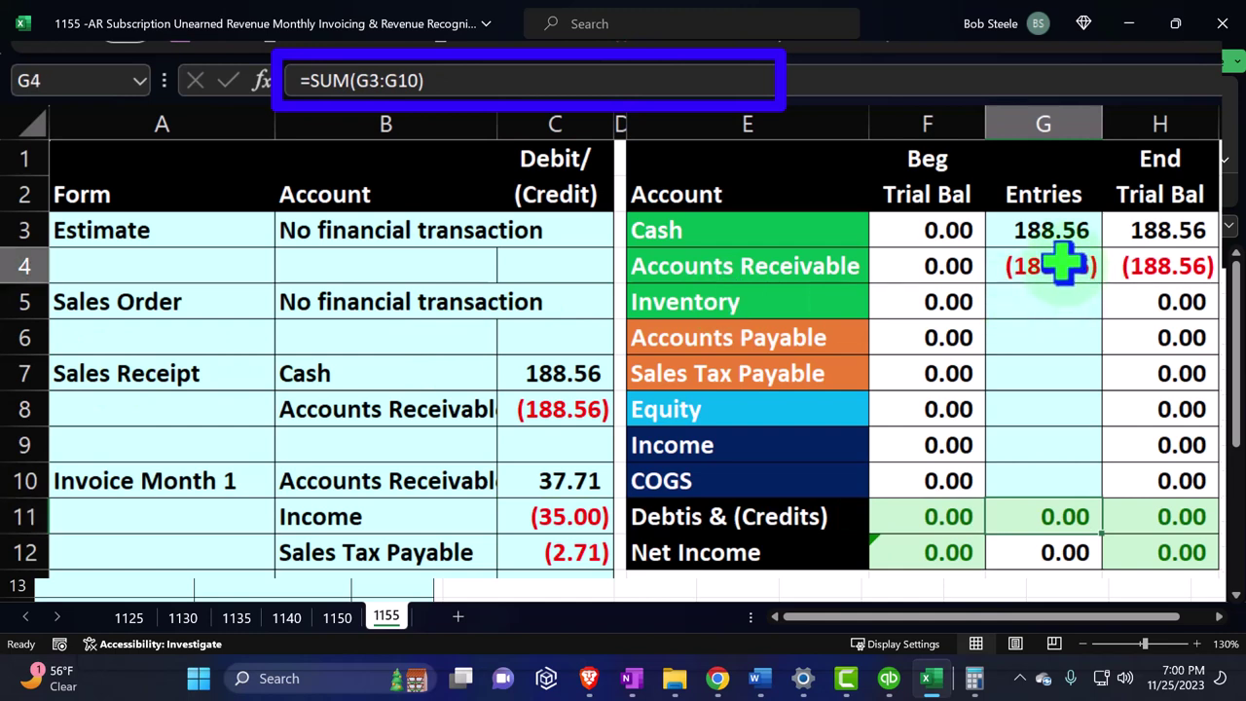
{"action": "type", "text": "=C8+"}
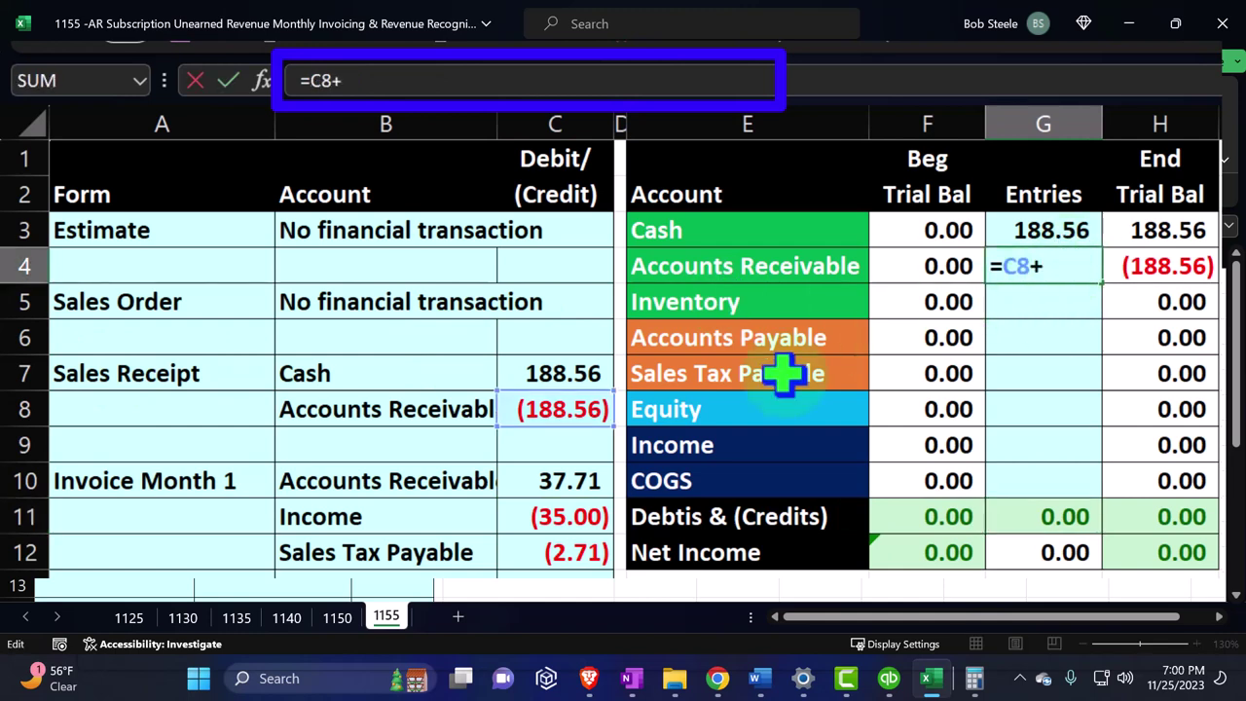
{"action": "left_click", "coordinate": [586, 477]}
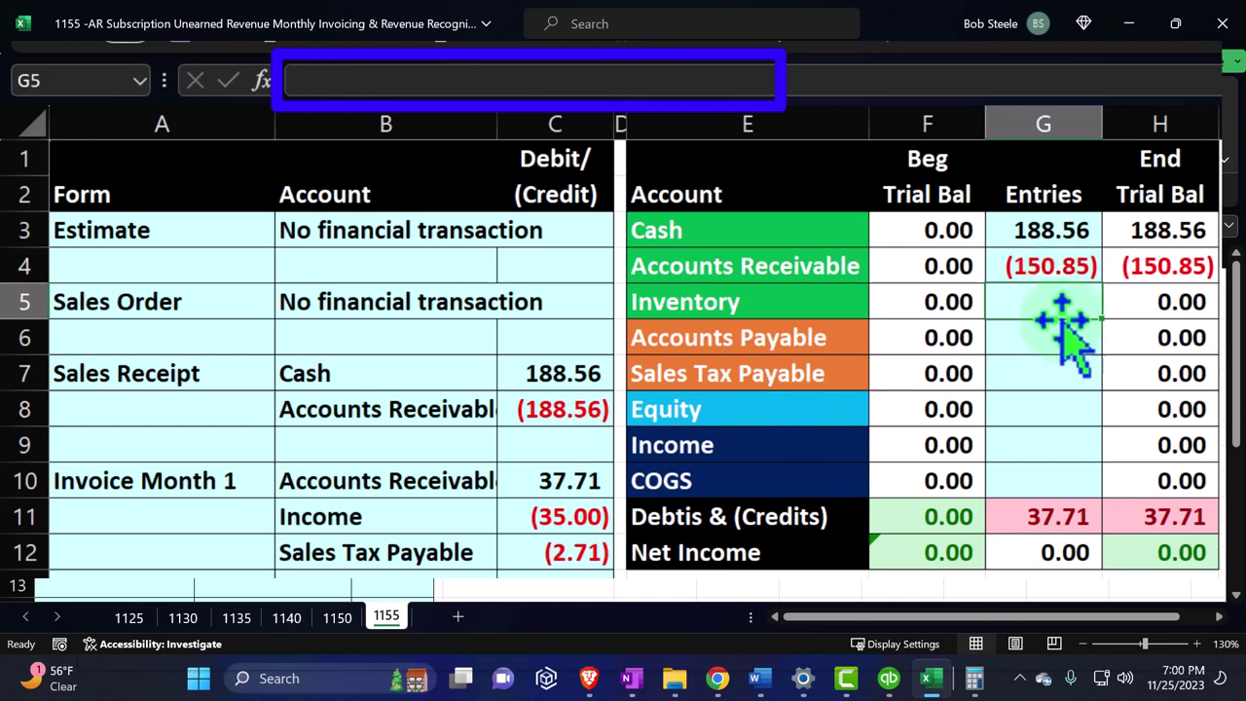
{"action": "left_click", "coordinate": [1031, 448]}
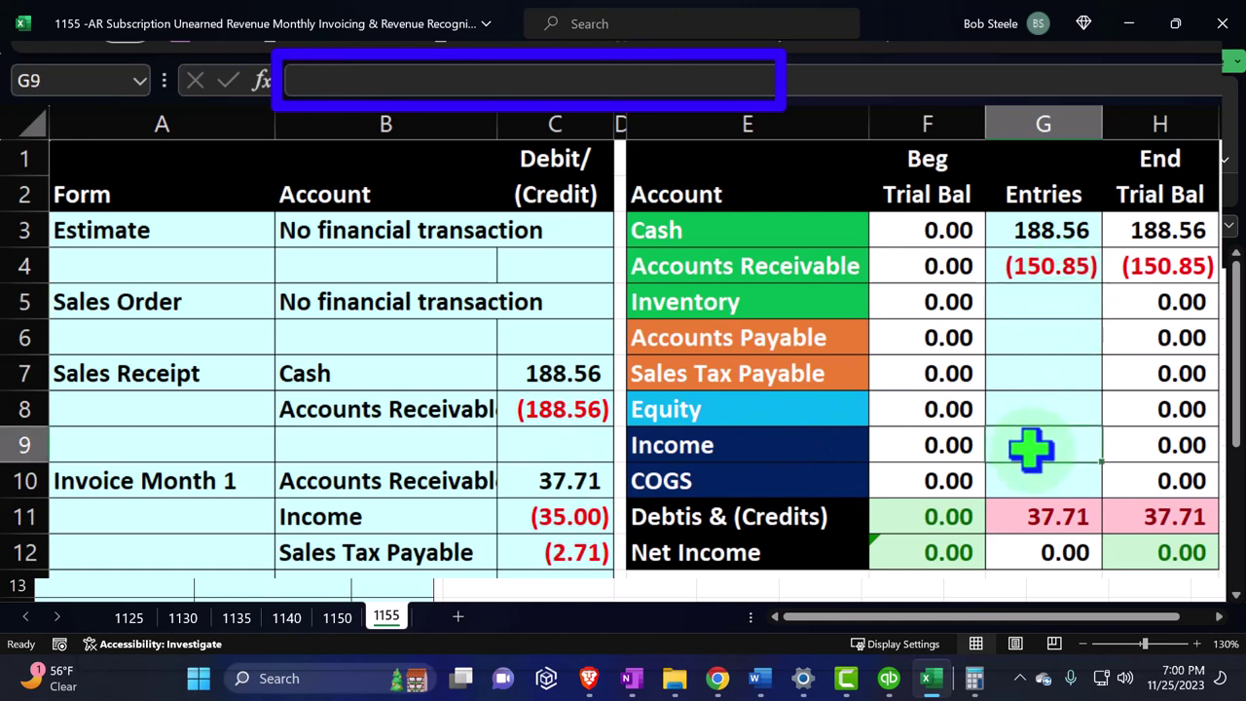
{"action": "type", "text": "="}
{"action": "key", "text": "Left"}
{"action": "key", "text": "Left"}
{"action": "key", "text": "Left"}
{"action": "key", "text": "Left"}
{"action": "key", "text": "Down"}
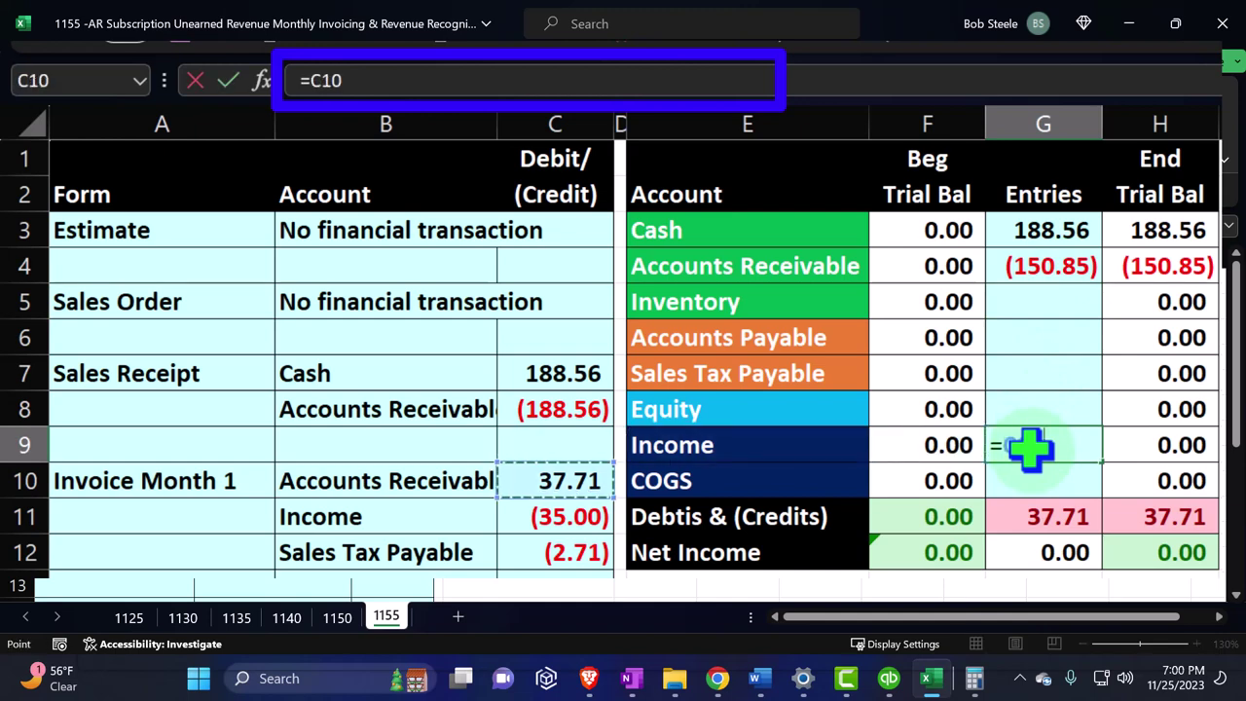
{"action": "key", "text": "Down"}
{"action": "key", "text": "Return"}
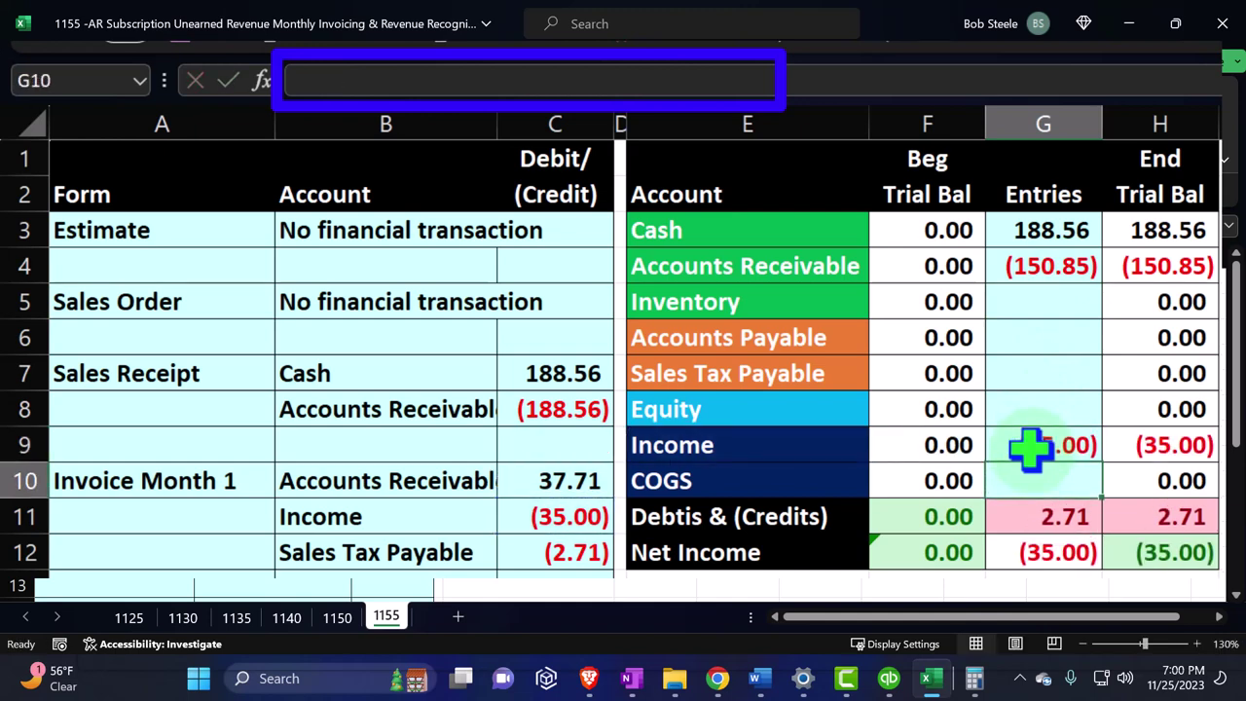
Step: Link the Sales Tax Payable entry to C12 and check the net income formula in H12
{"action": "key", "text": "Up"}
{"action": "key", "text": "Up"}
{"action": "key", "text": "Up"}
{"action": "type", "text": "="}
{"action": "key", "text": "Left"}
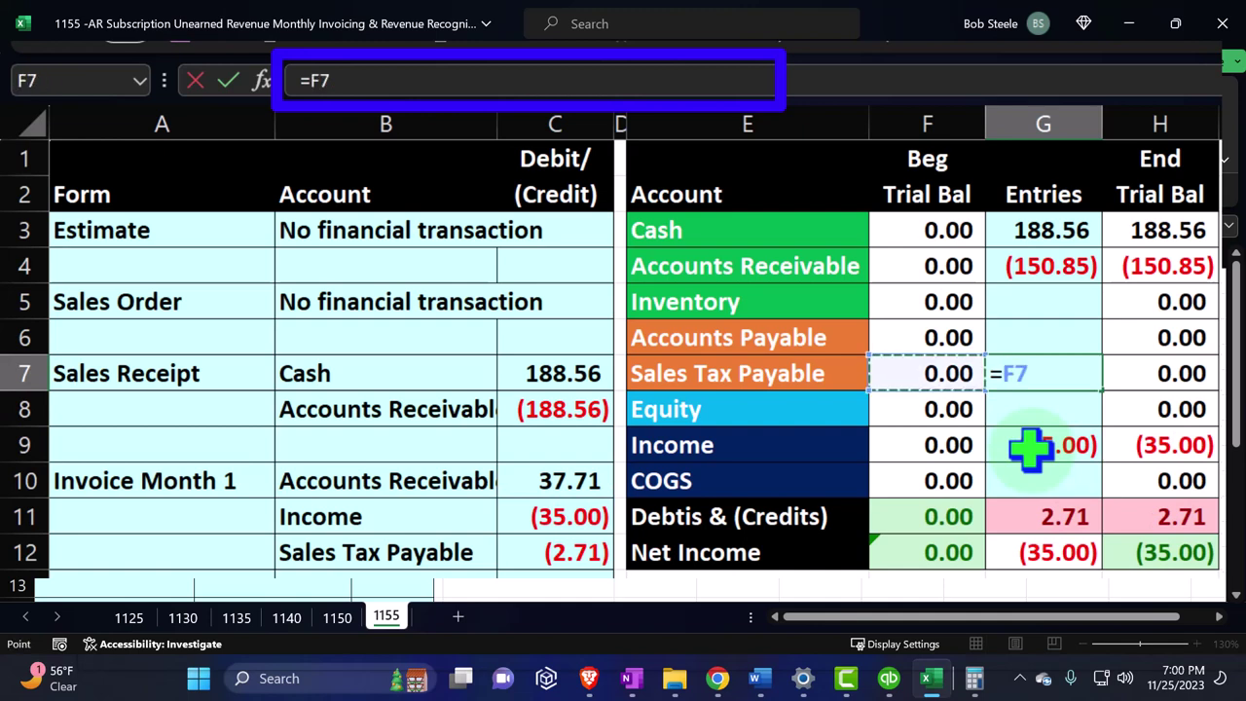
{"action": "key", "text": "Left"}
{"action": "key", "text": "Left"}
{"action": "key", "text": "Left"}
{"action": "key", "text": "Down"}
{"action": "key", "text": "Down"}
{"action": "key", "text": "Down"}
{"action": "key", "text": "Down"}
{"action": "key", "text": "Down"}
{"action": "key", "text": "Return"}
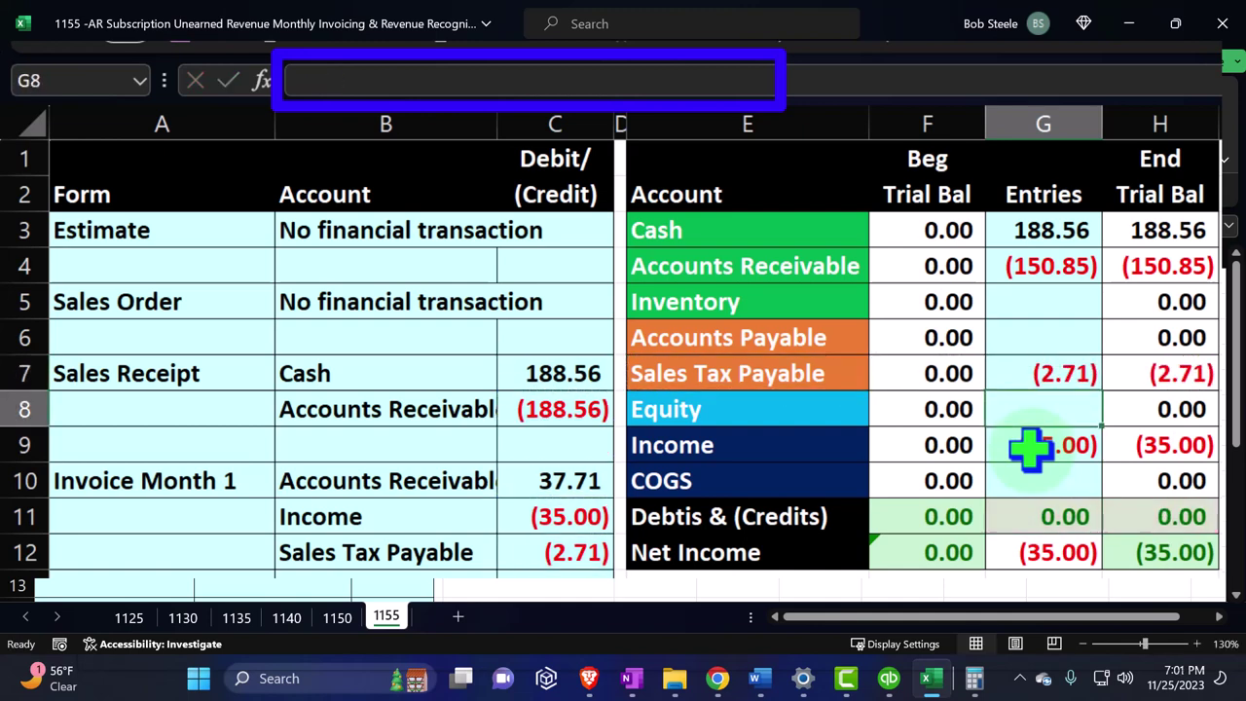
{"action": "left_click", "coordinate": [1180, 548]}
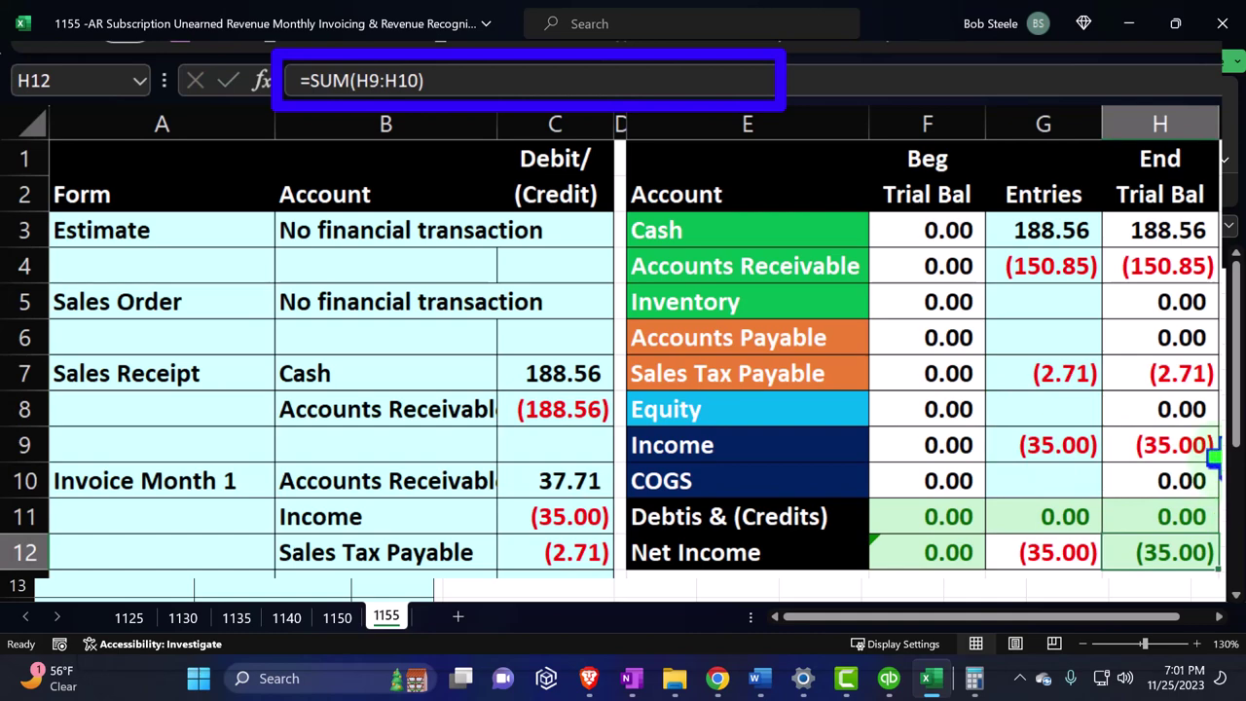
{"action": "left_click", "coordinate": [930, 679]}
{"action": "left_click", "coordinate": [930, 678]}
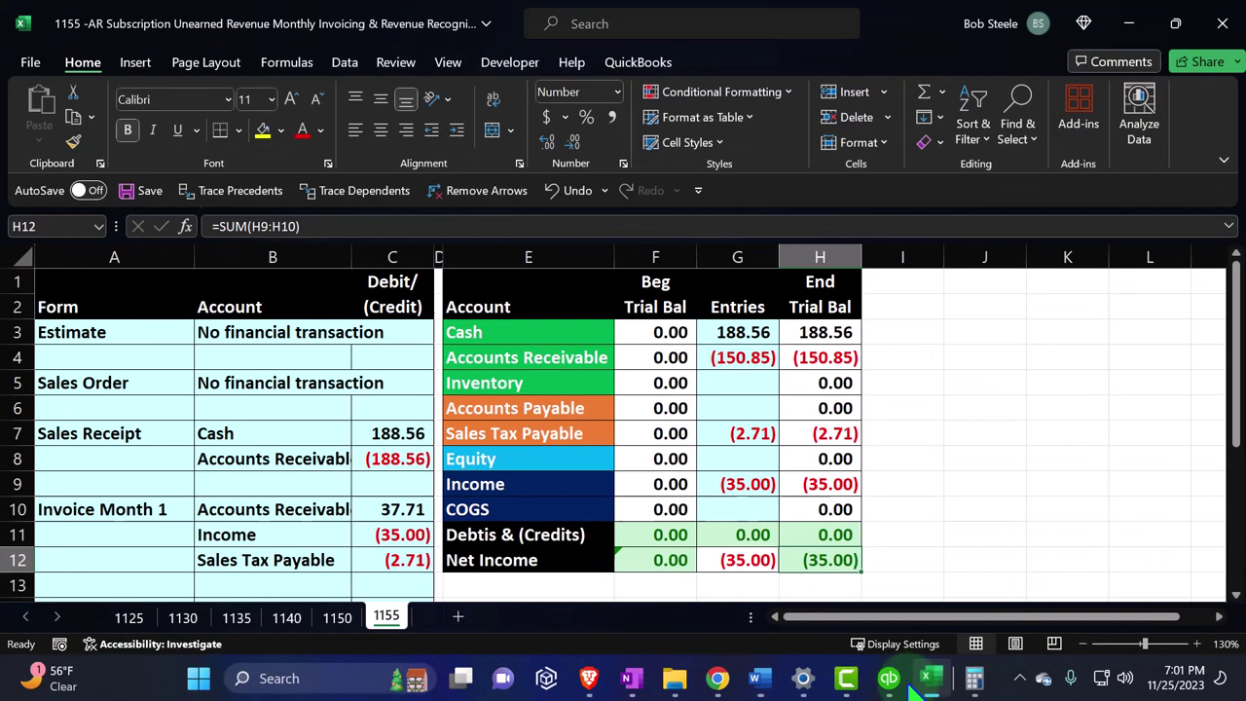
Step: Drill from the Balance Sheet's Accounts Receivable balance into invoice 1102, dated 01/01/2027
{"action": "left_click", "coordinate": [889, 679]}
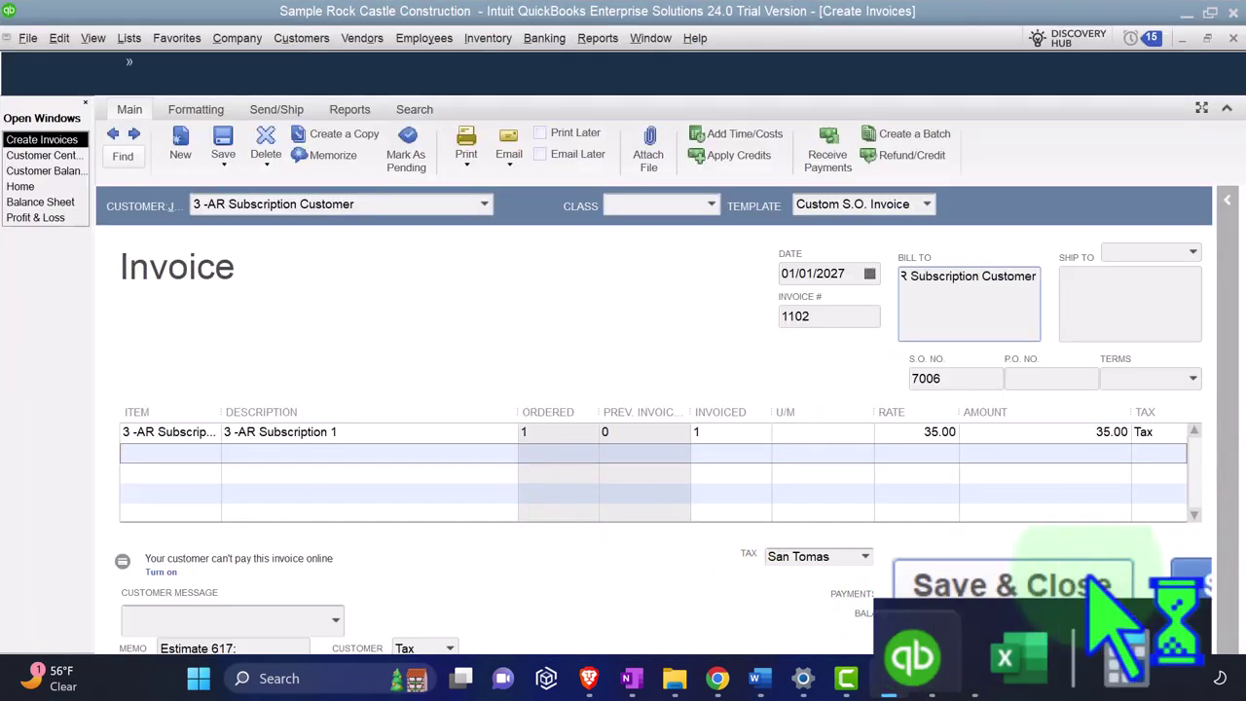
{"action": "left_click", "coordinate": [1093, 576]}
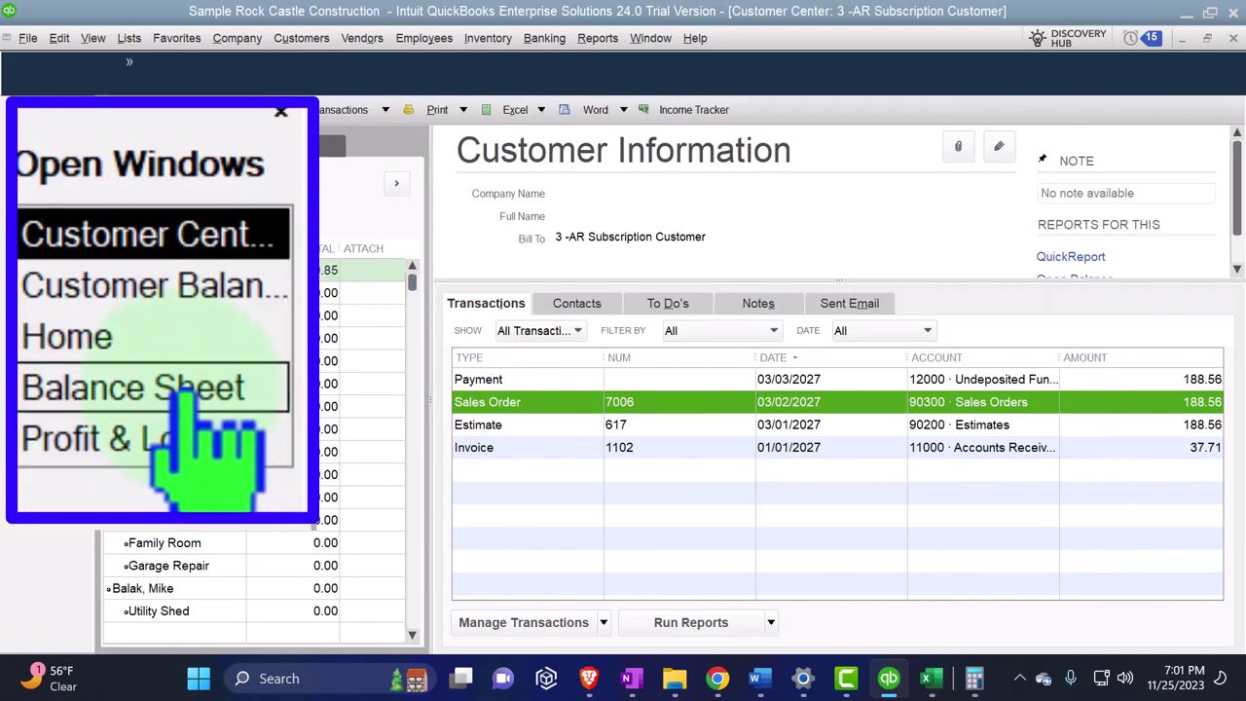
{"action": "left_click", "coordinate": [60, 181]}
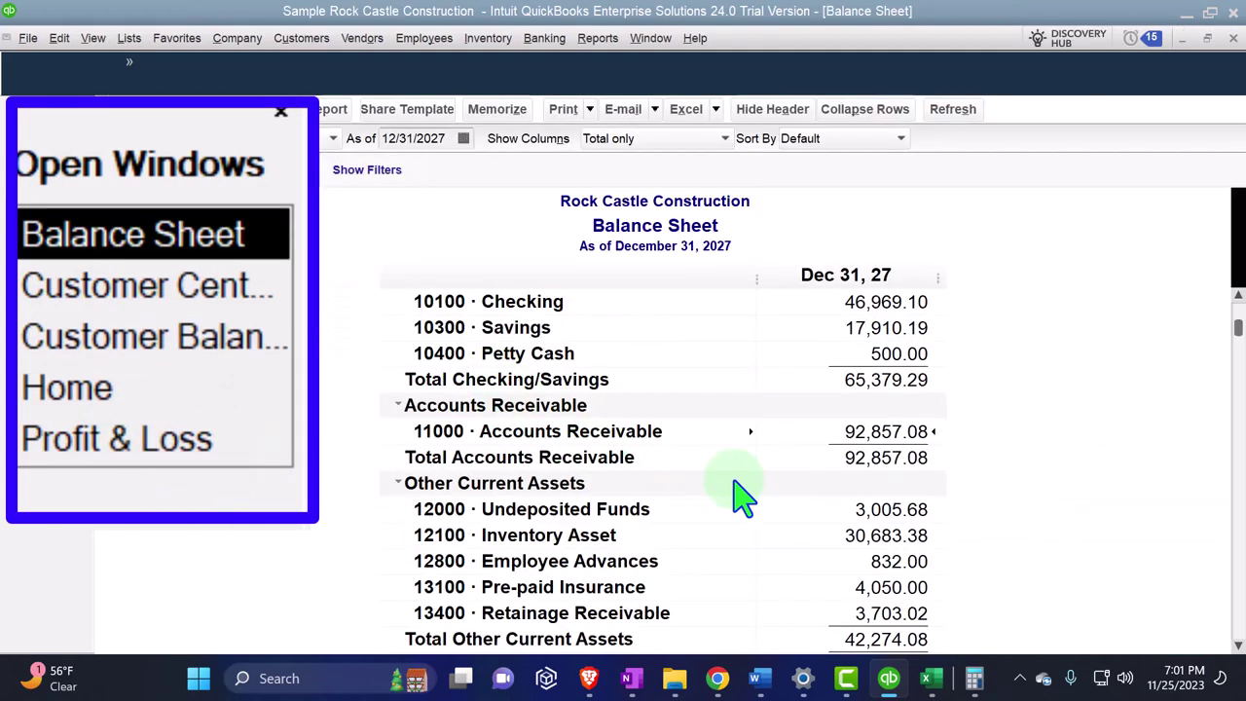
{"action": "double_click", "coordinate": [877, 432]}
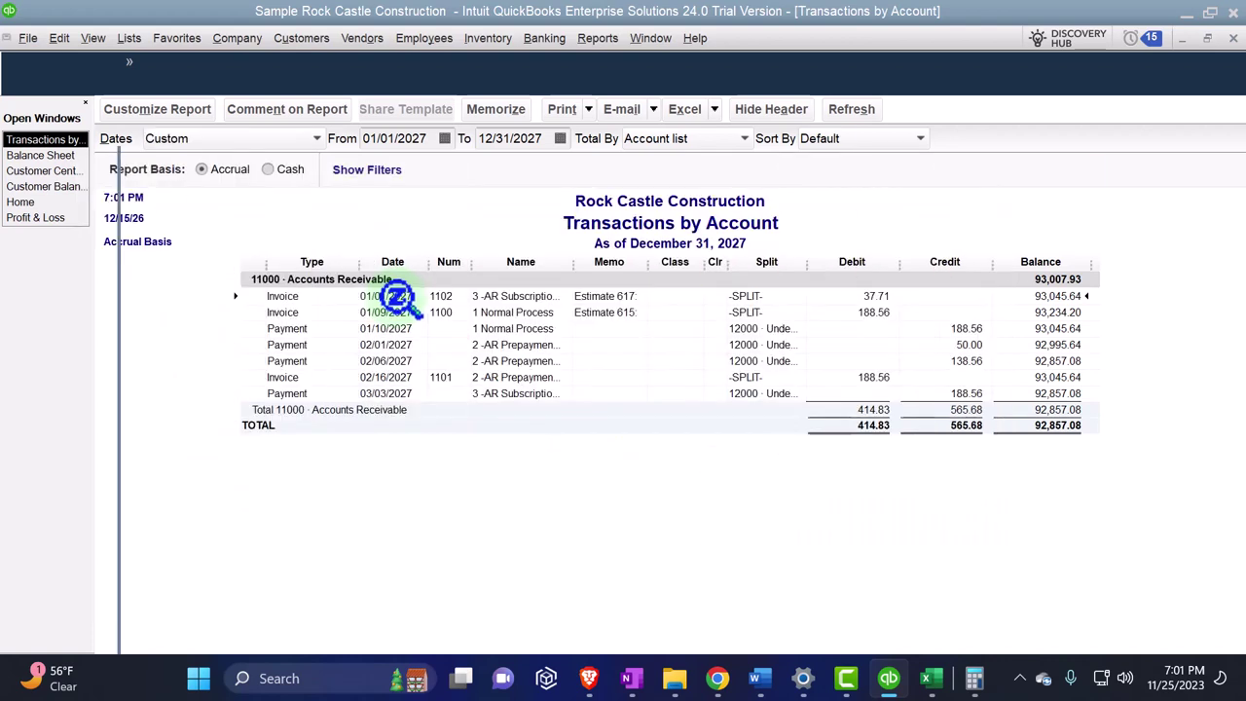
{"action": "double_click", "coordinate": [409, 284]}
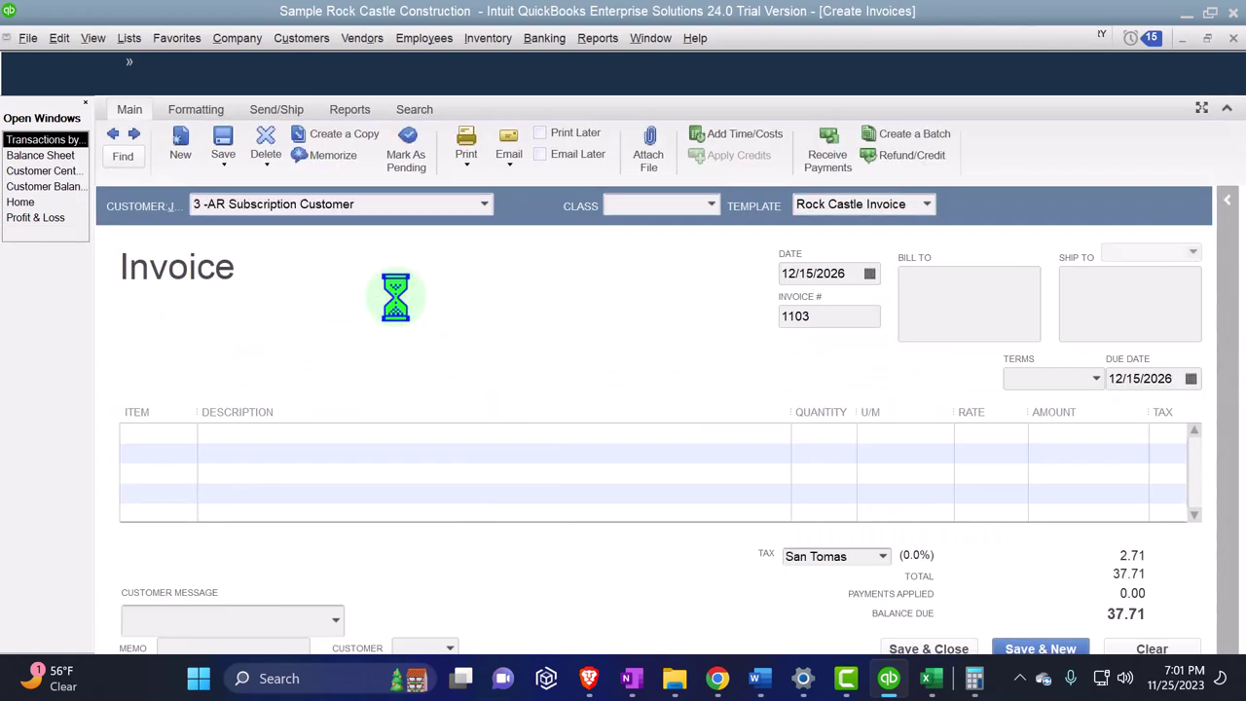
Step: Redate invoice 1102 to 04/01/2027, save it, and close the Accounts Receivable detail report
{"action": "left_click", "coordinate": [822, 274]}
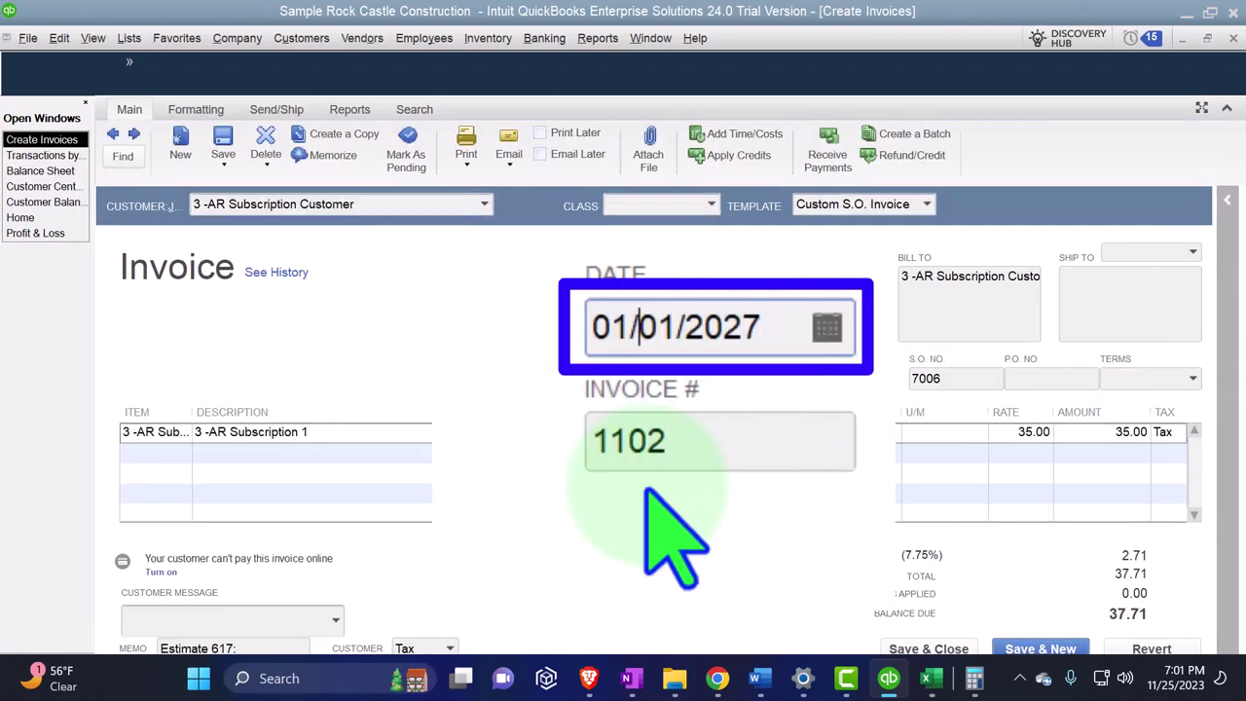
{"action": "key", "text": "BackSpace"}
{"action": "type", "text": "4"}
{"action": "key", "text": "Tab"}
{"action": "key", "text": "Tab"}
{"action": "key", "text": "Tab"}
{"action": "key", "text": "Tab"}
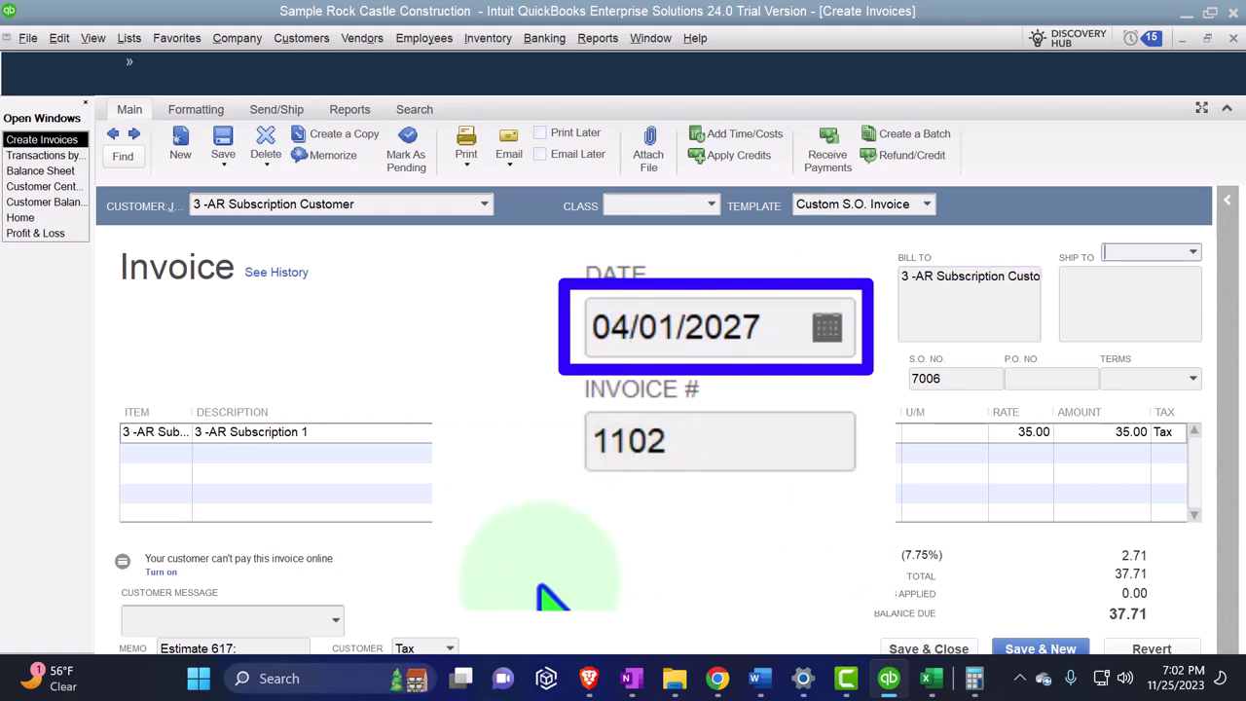
{"action": "left_click", "coordinate": [962, 652]}
{"action": "left_click", "coordinate": [553, 226]}
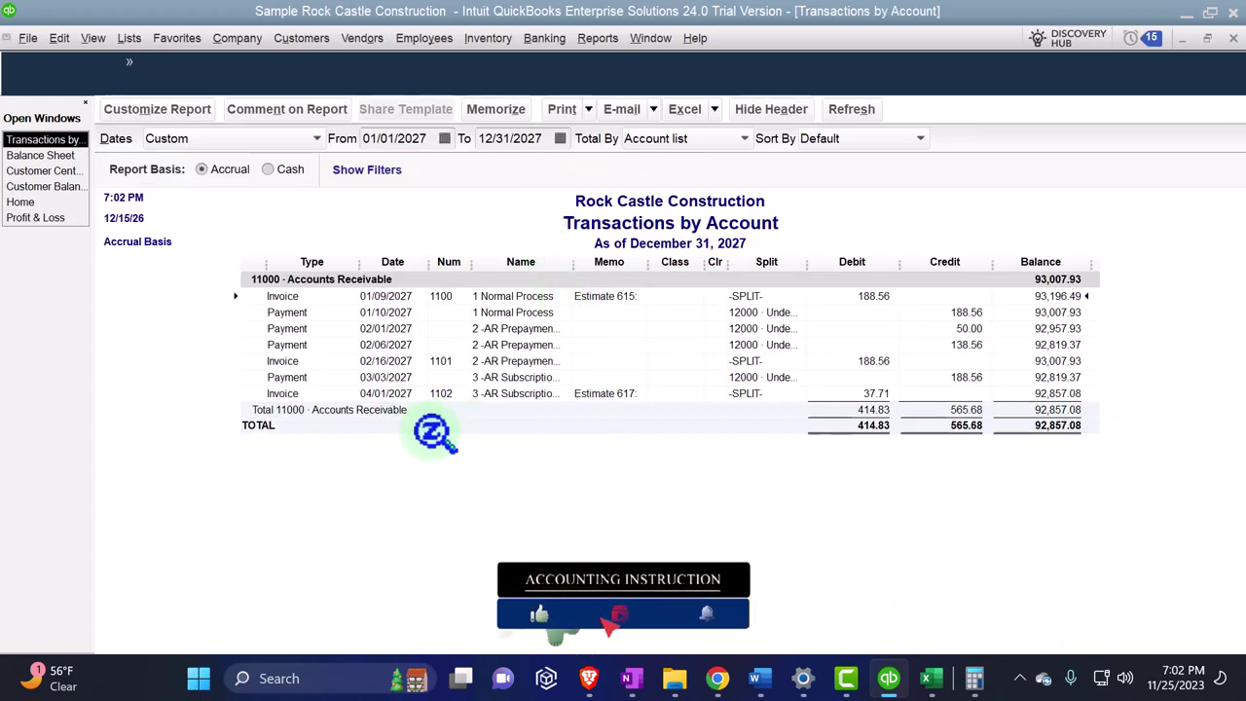
{"action": "left_click", "coordinate": [1233, 38]}
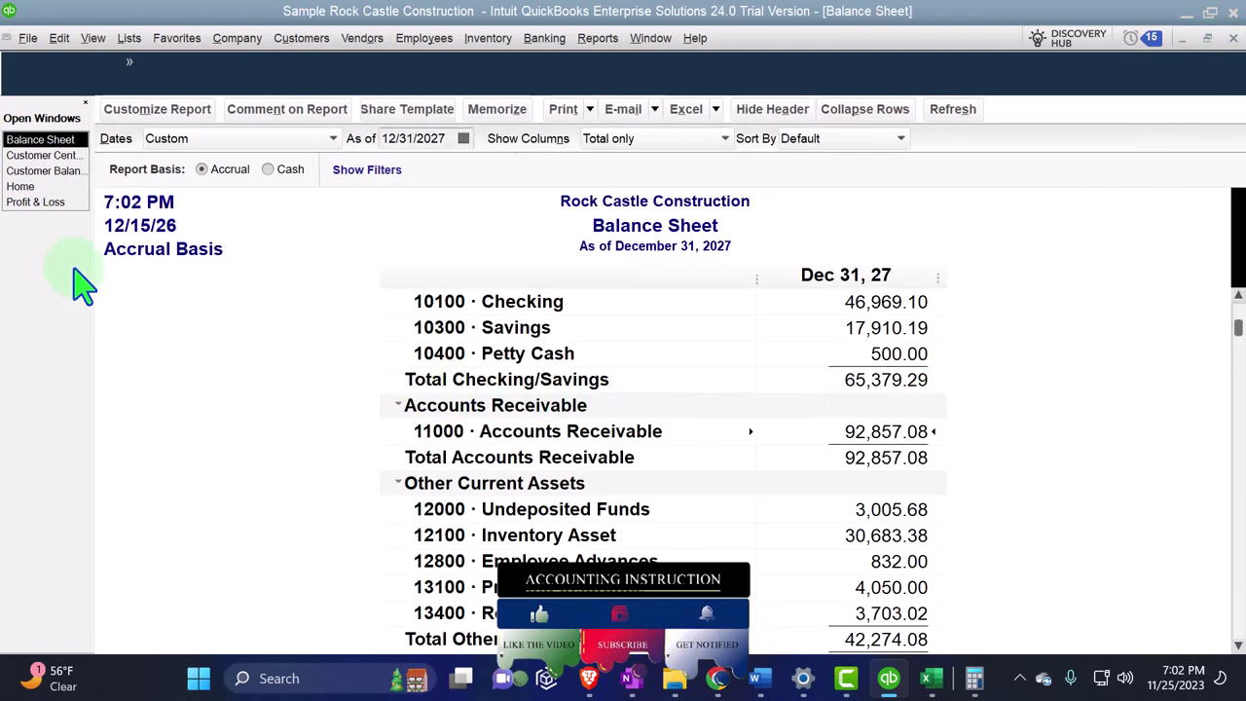
Step: Run the Profit & Loss through 04/30/2027 and drill into April's 35.00 subscription income
{"action": "left_click", "coordinate": [37, 203]}
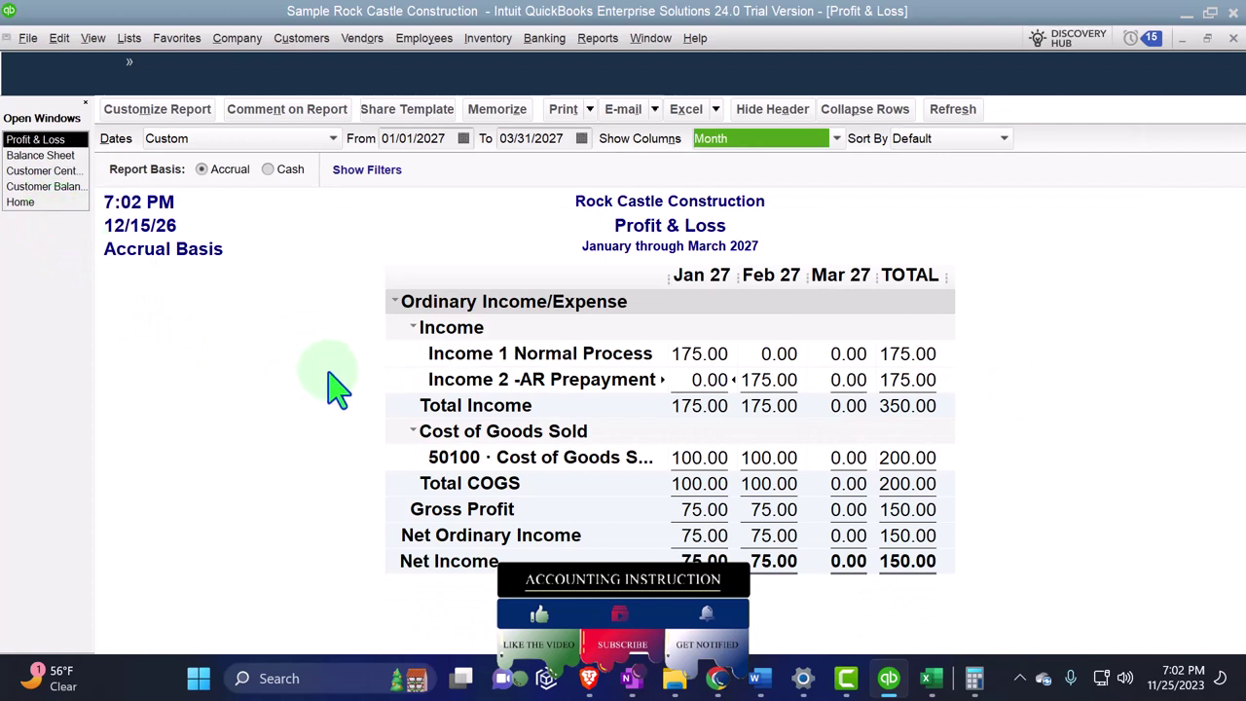
{"action": "left_click", "coordinate": [516, 139]}
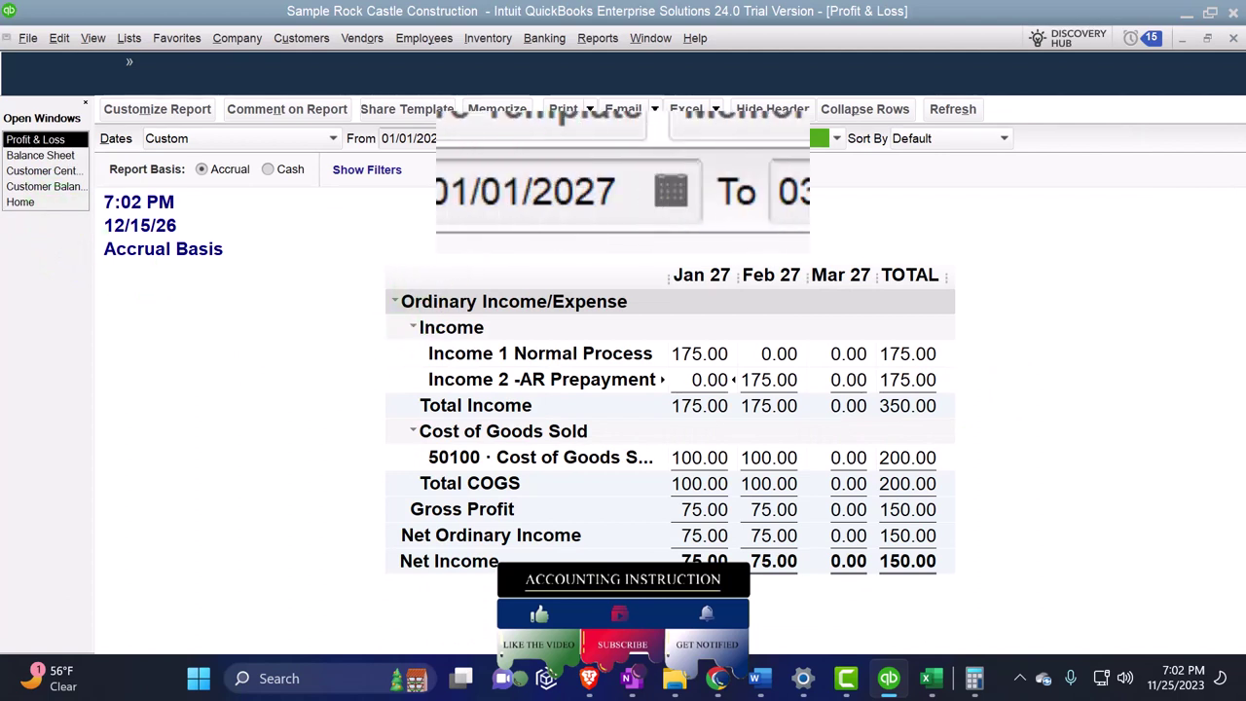
{"action": "type", "text": "04"}
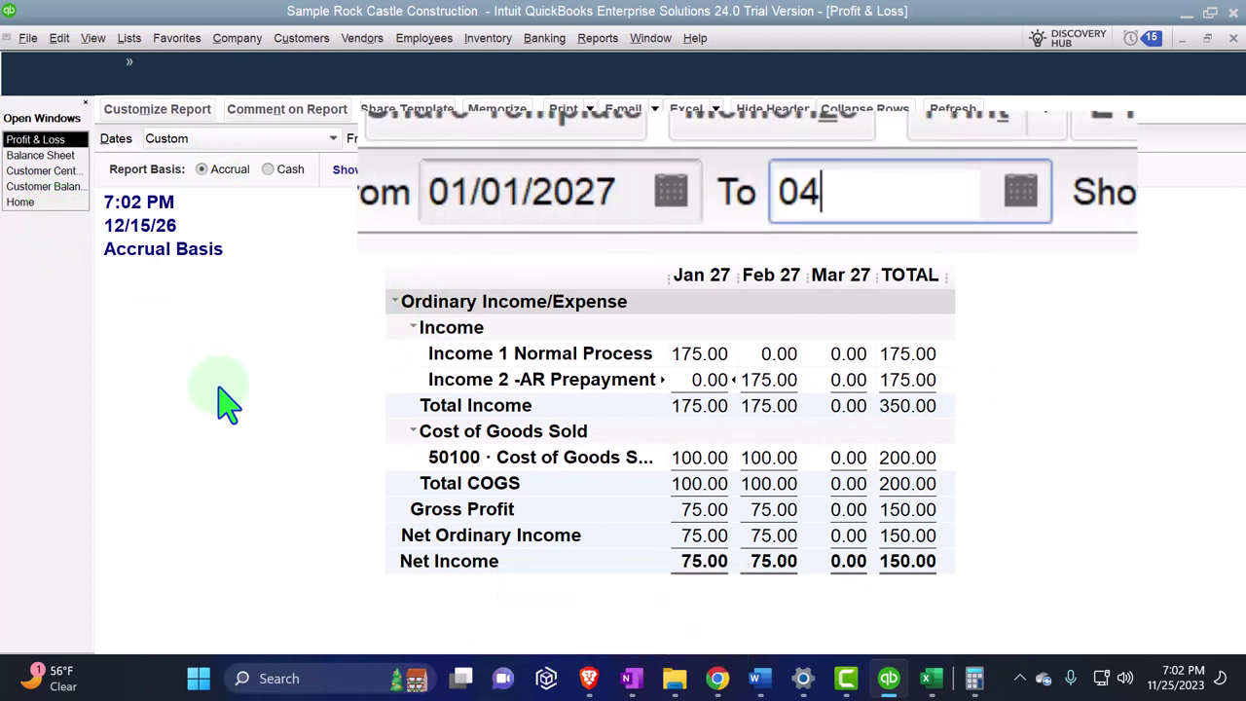
{"action": "type", "text": "/30/2027"}
{"action": "key", "text": "Tab"}
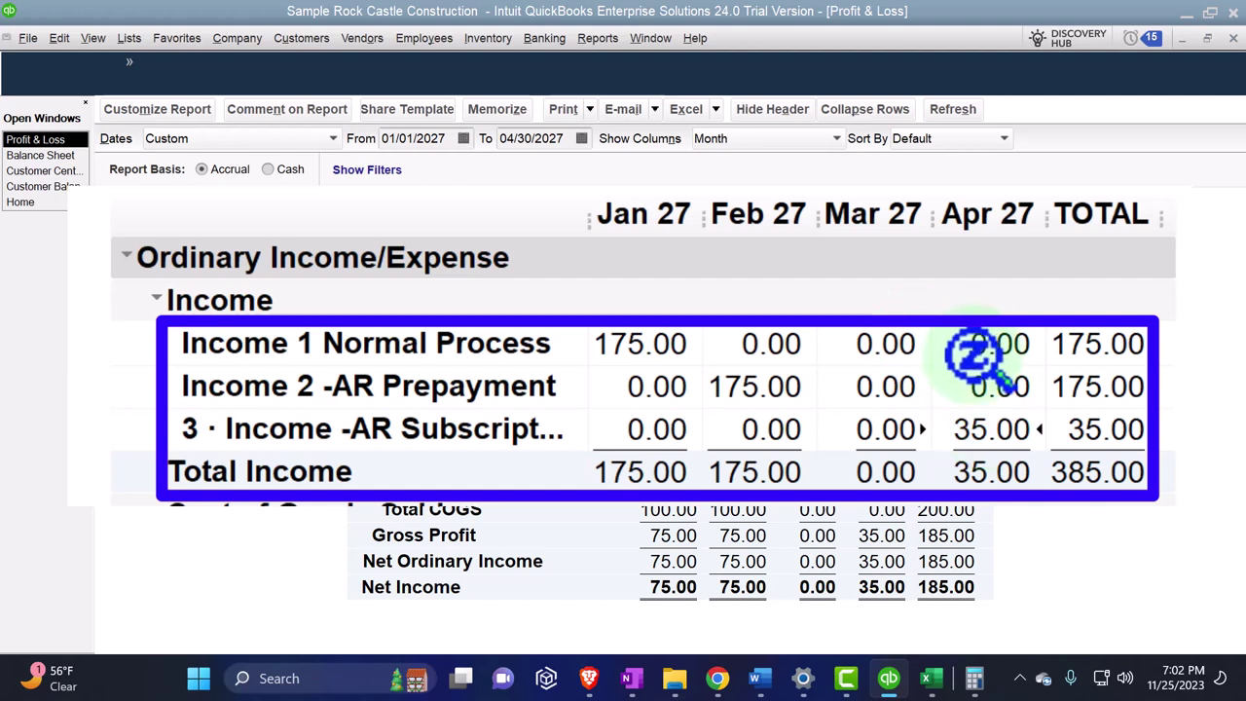
{"action": "double_click", "coordinate": [936, 468]}
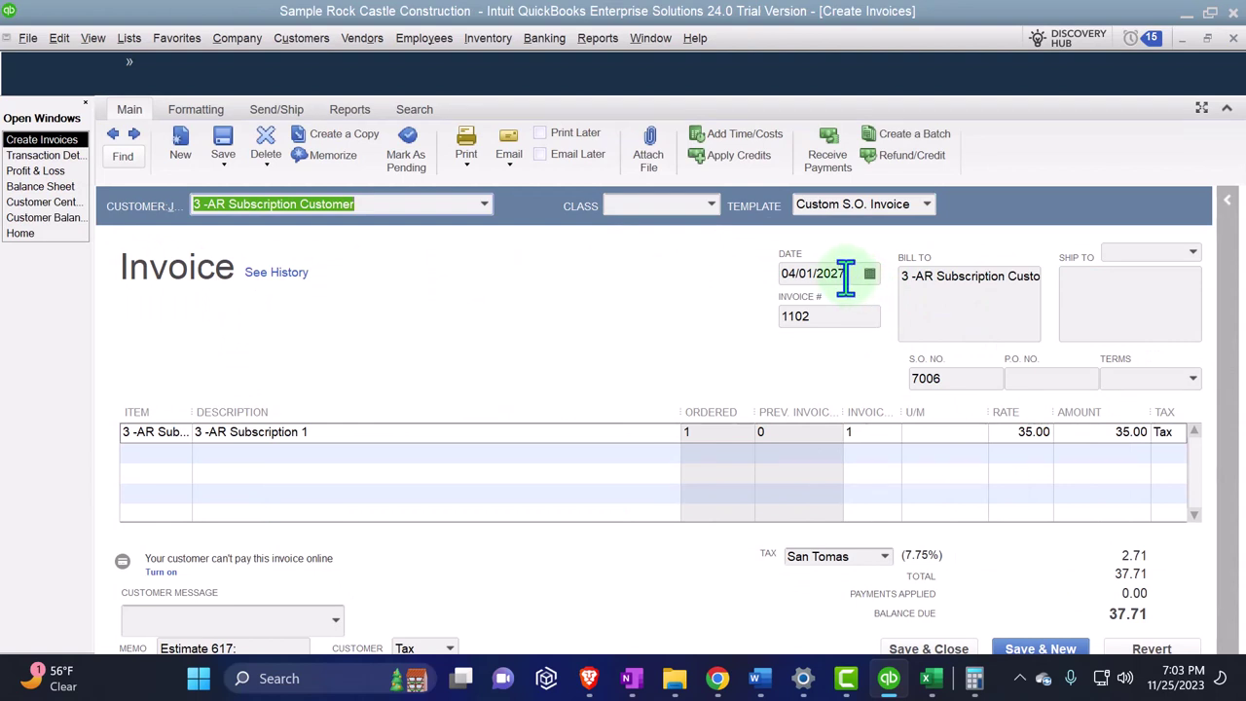
Step: Redate invoice 1102 to 03/31/2027, save it, and close the transaction detail report
{"action": "left_click", "coordinate": [799, 275]}
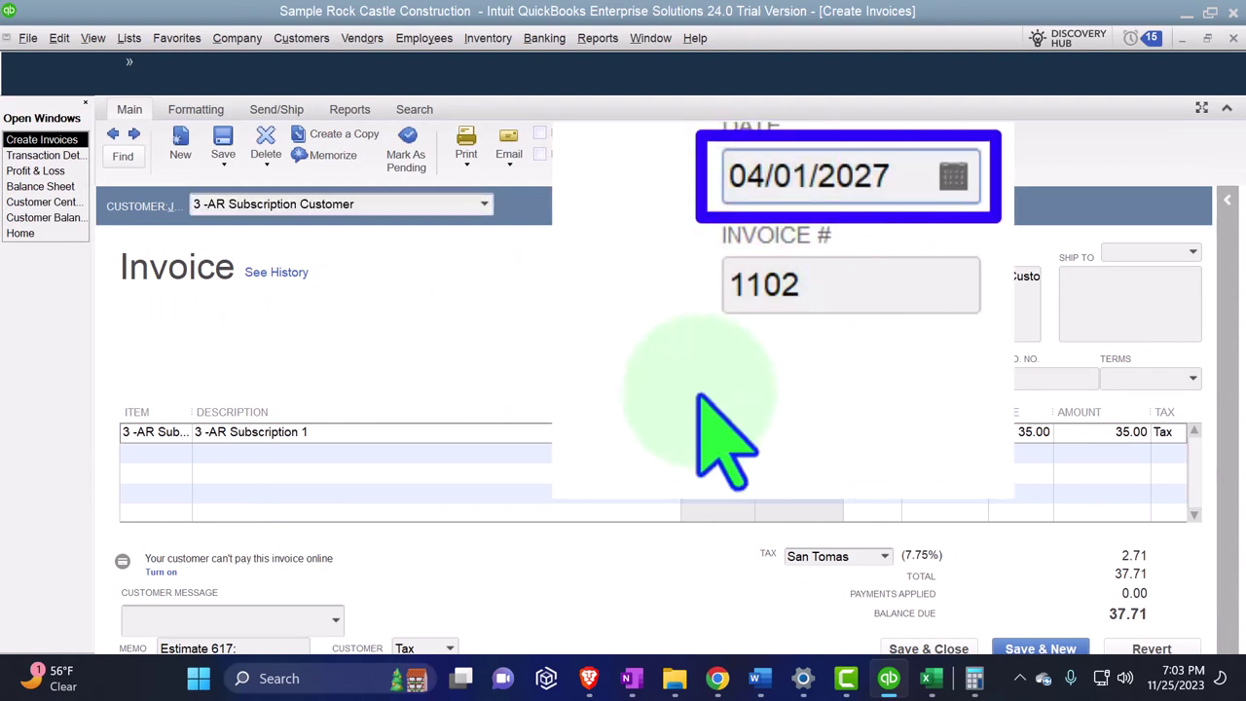
{"action": "type", "text": "3"}
{"action": "key", "text": "BackSpace"}
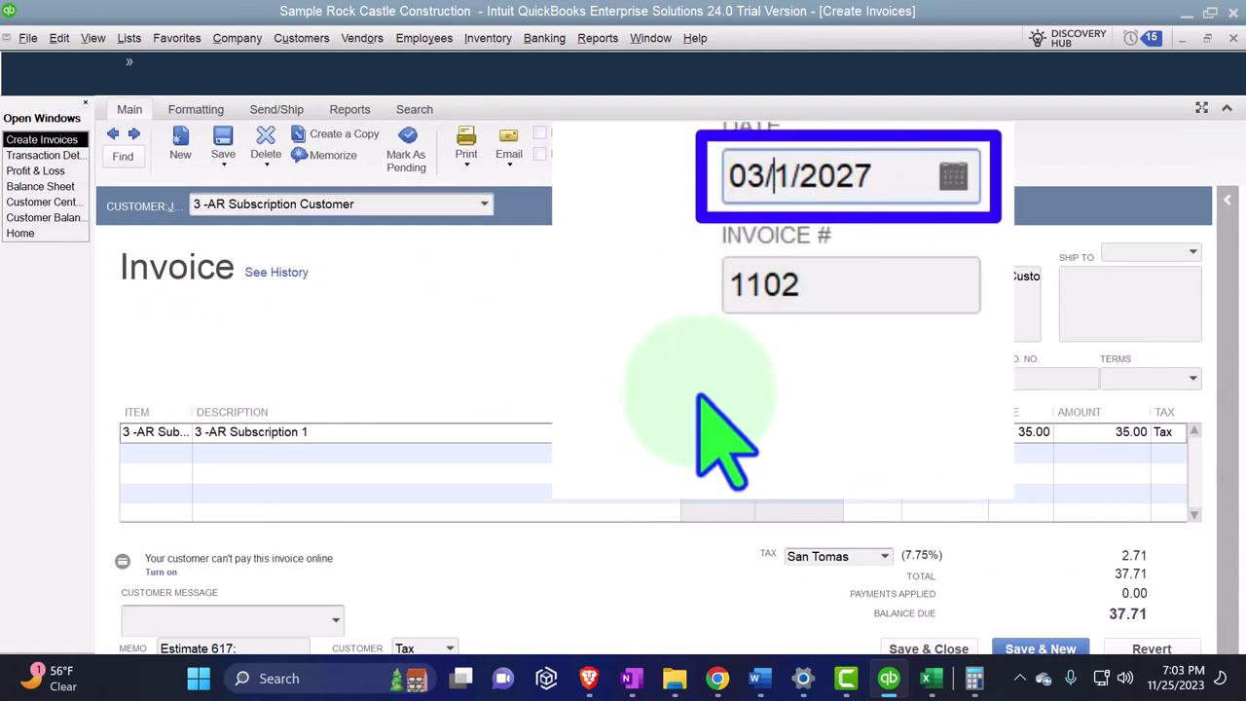
{"action": "type", "text": "3"}
{"action": "key", "text": "Tab"}
{"action": "key", "text": "Tab"}
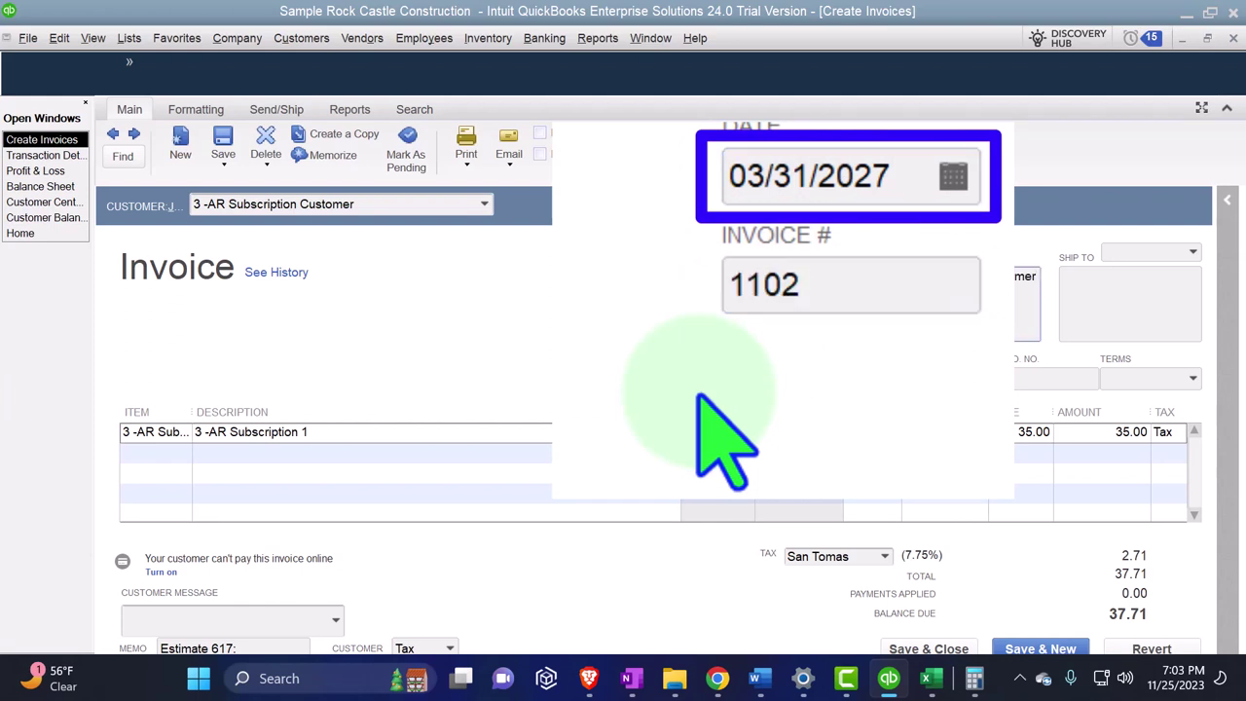
{"action": "left_click", "coordinate": [961, 650]}
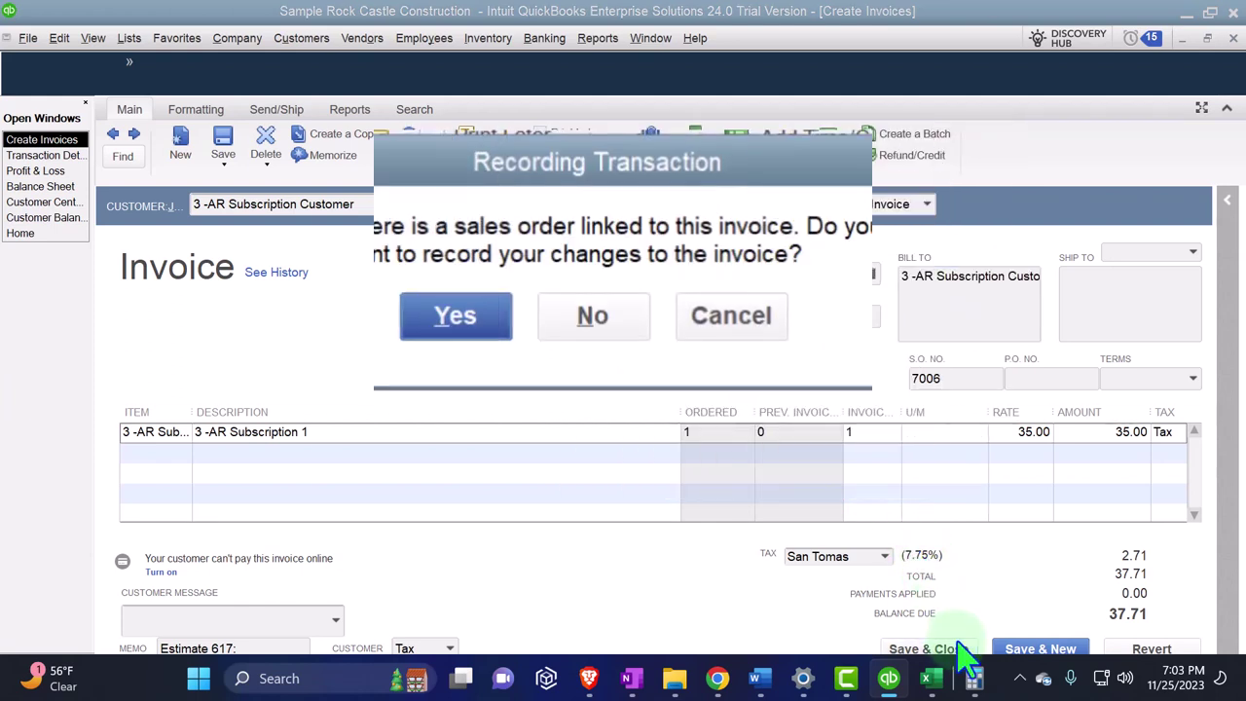
{"action": "left_click", "coordinate": [443, 321]}
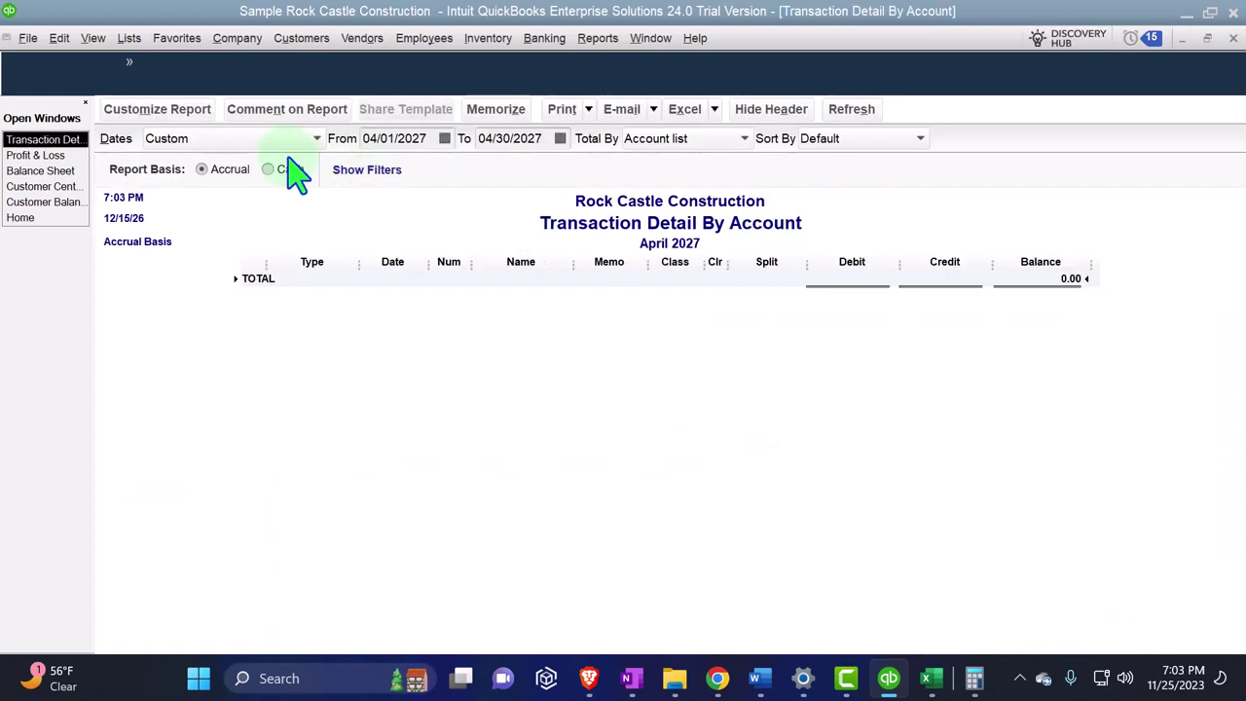
{"action": "left_click", "coordinate": [1233, 39]}
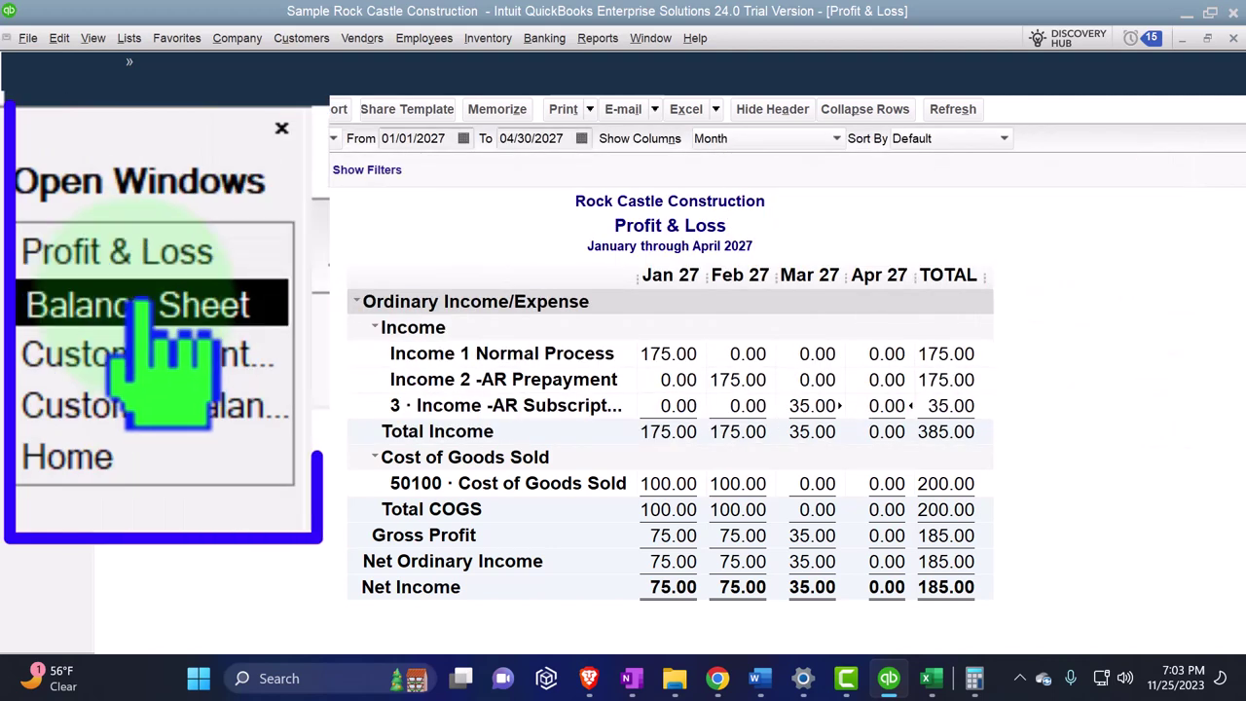
Step: Check the subscription customer's -150.85 balance in Customer Balance Detail, then return to the Customer Center
{"action": "left_click", "coordinate": [142, 304]}
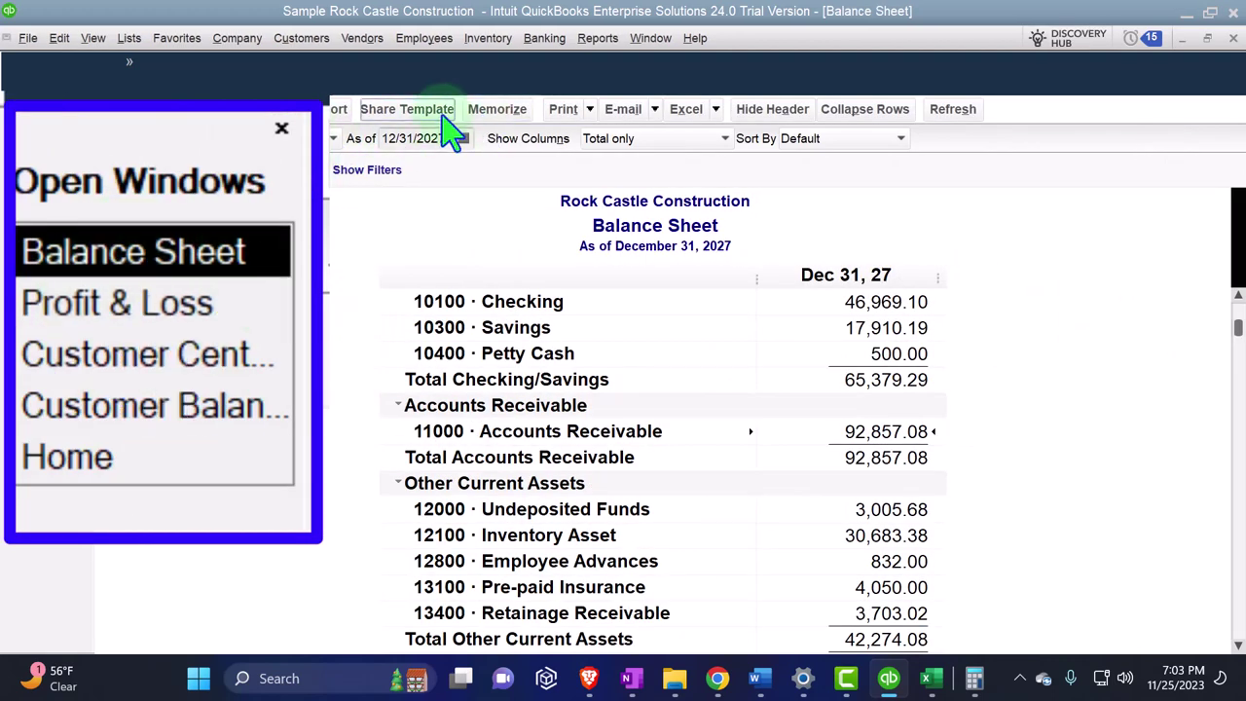
{"action": "left_click", "coordinate": [202, 407]}
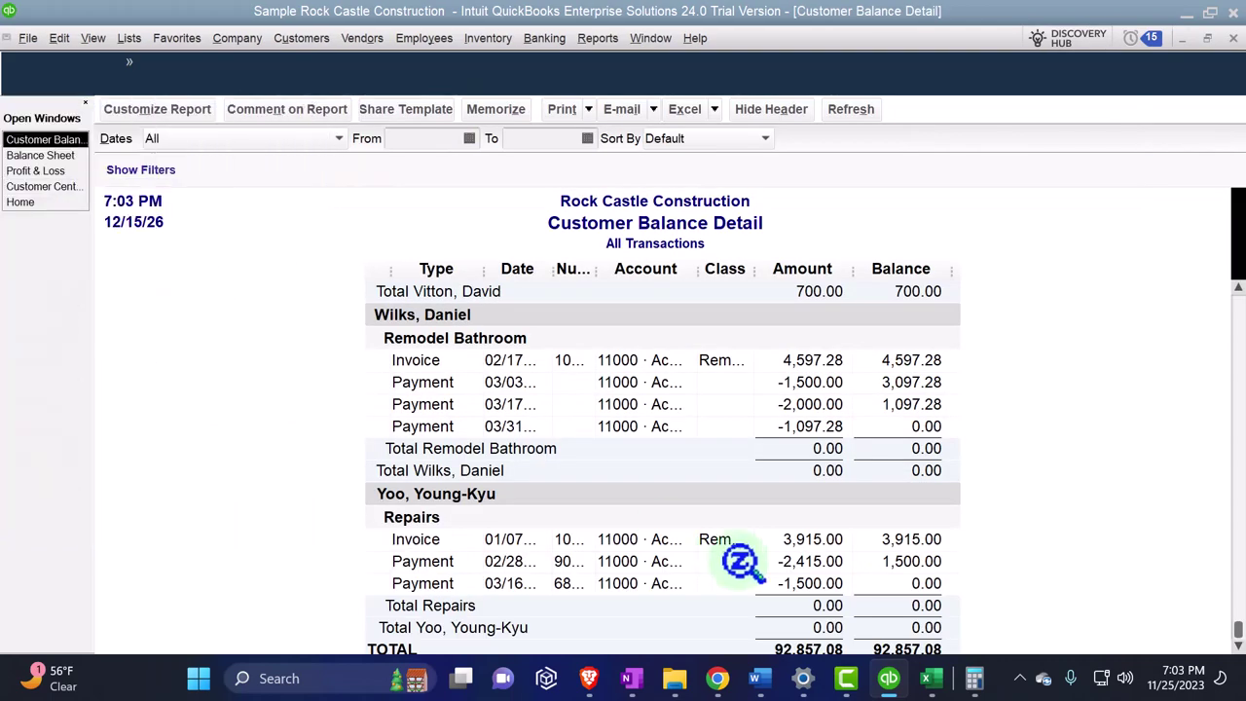
{"action": "scroll", "coordinate": [740, 563], "scroll_direction": "up", "scroll_amount": 3}
{"action": "left_click_drag", "start_coordinate": [1239, 628], "coordinate": [1224, 284]}
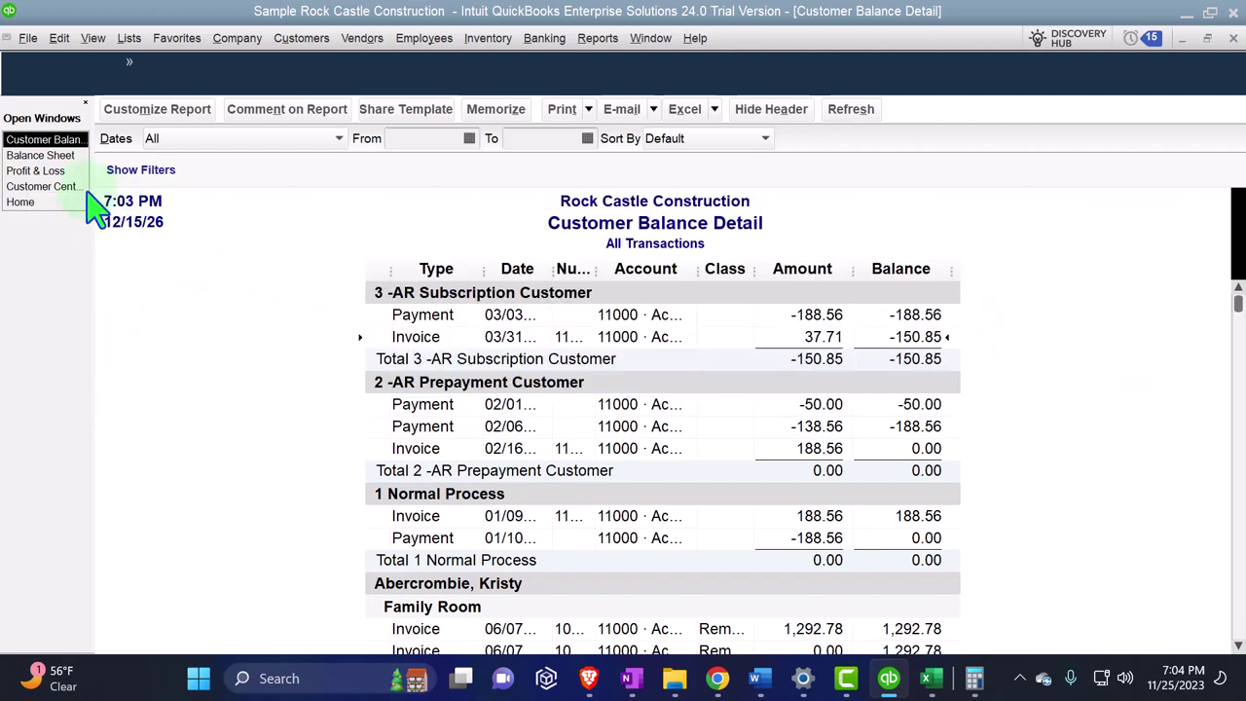
{"action": "left_click", "coordinate": [54, 186]}
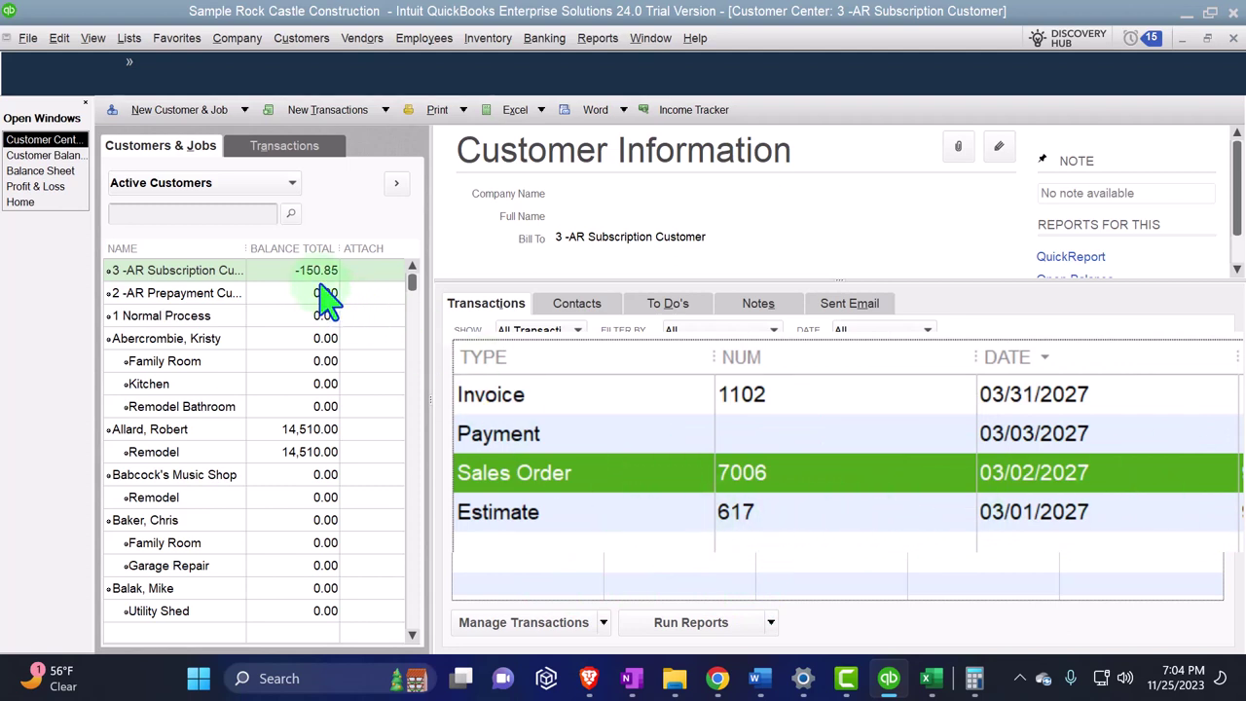
Step: Review invoice 1102 and the 03/03/2027 payment, then reopen invoice 1102 showing 37.71 due
{"action": "double_click", "coordinate": [556, 368]}
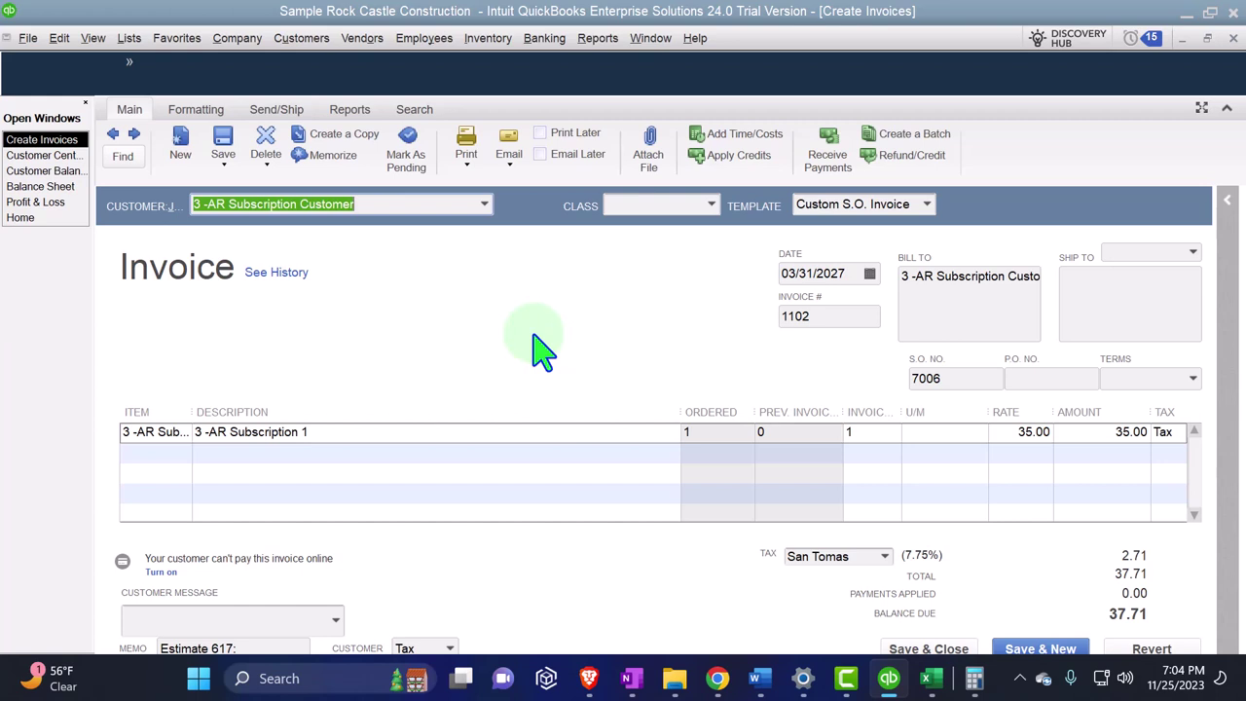
{"action": "left_click", "coordinate": [1234, 38]}
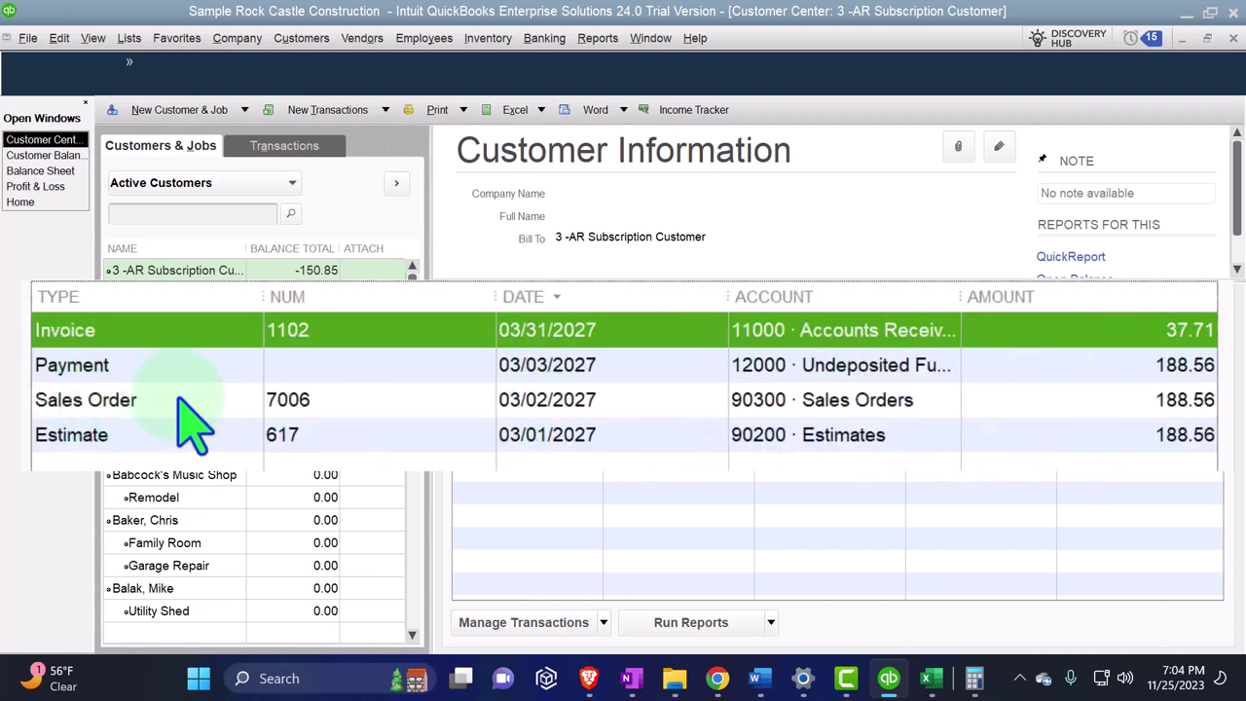
{"action": "double_click", "coordinate": [202, 365]}
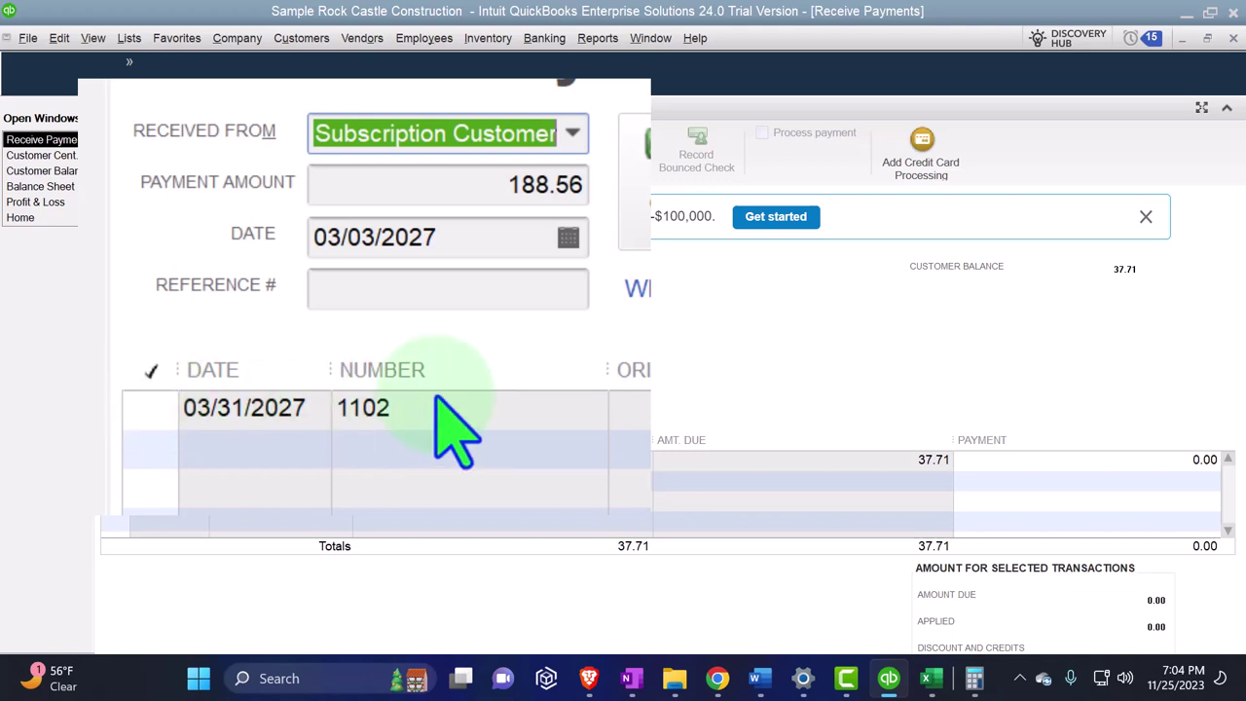
{"action": "left_click", "coordinate": [1233, 39]}
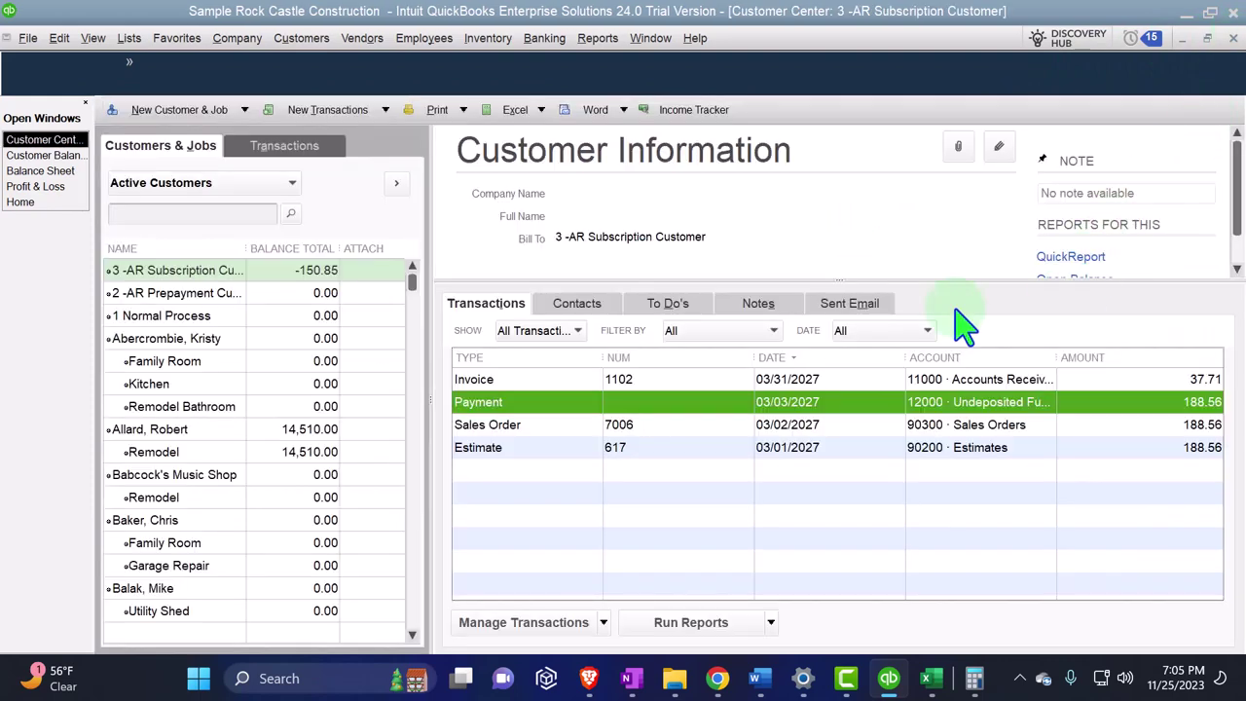
{"action": "double_click", "coordinate": [601, 381]}
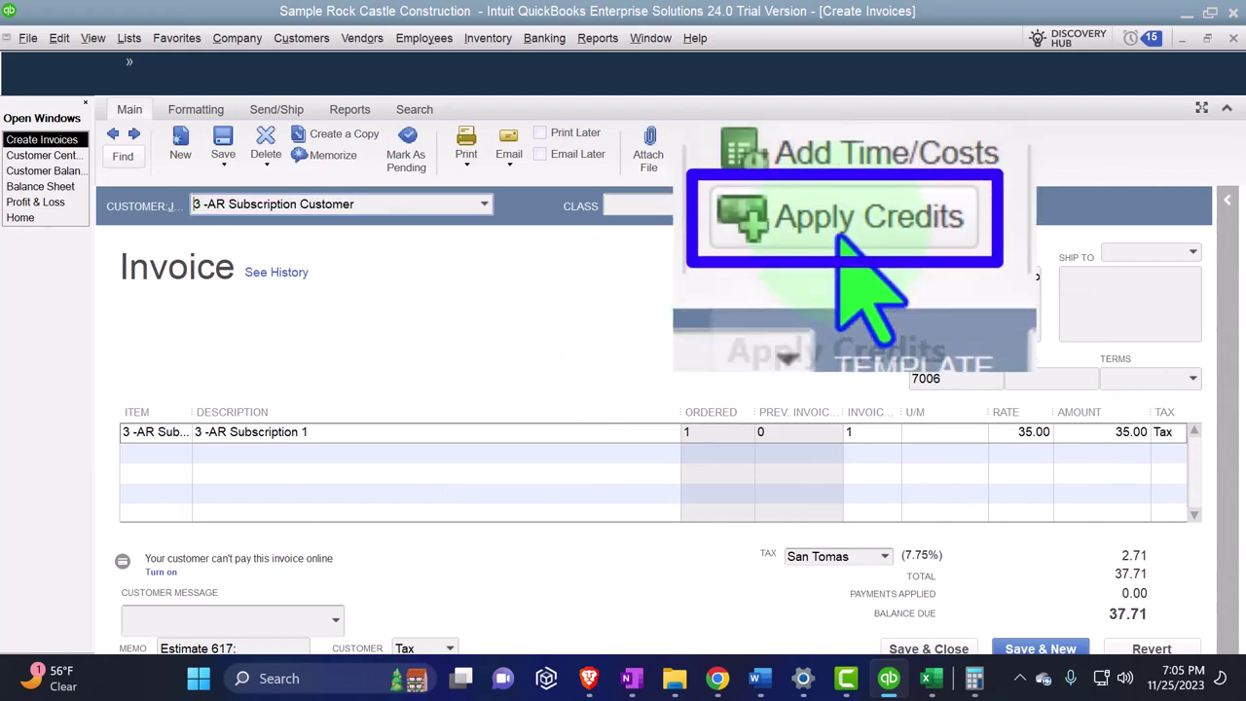
Step: Apply 37.71 of the 03/03/2027 credit to invoice 1102 and save it
{"action": "left_click", "coordinate": [732, 155]}
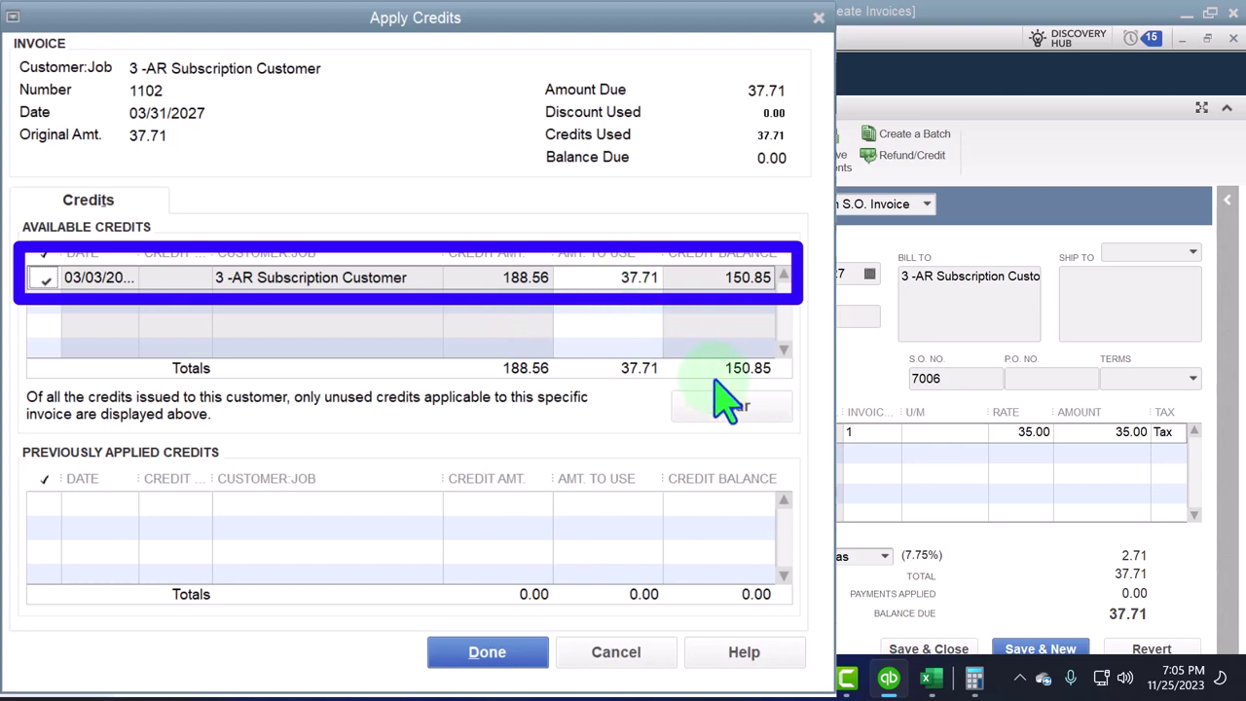
{"action": "left_click", "coordinate": [530, 654]}
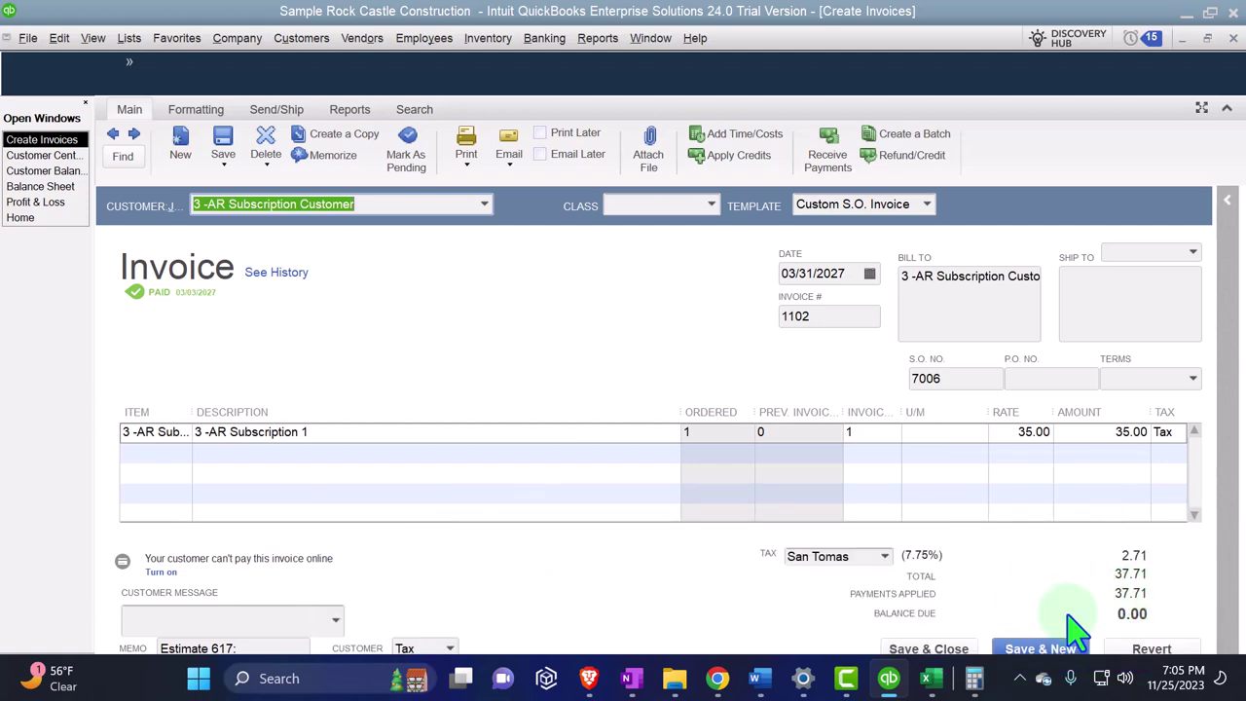
{"action": "left_click", "coordinate": [958, 644]}
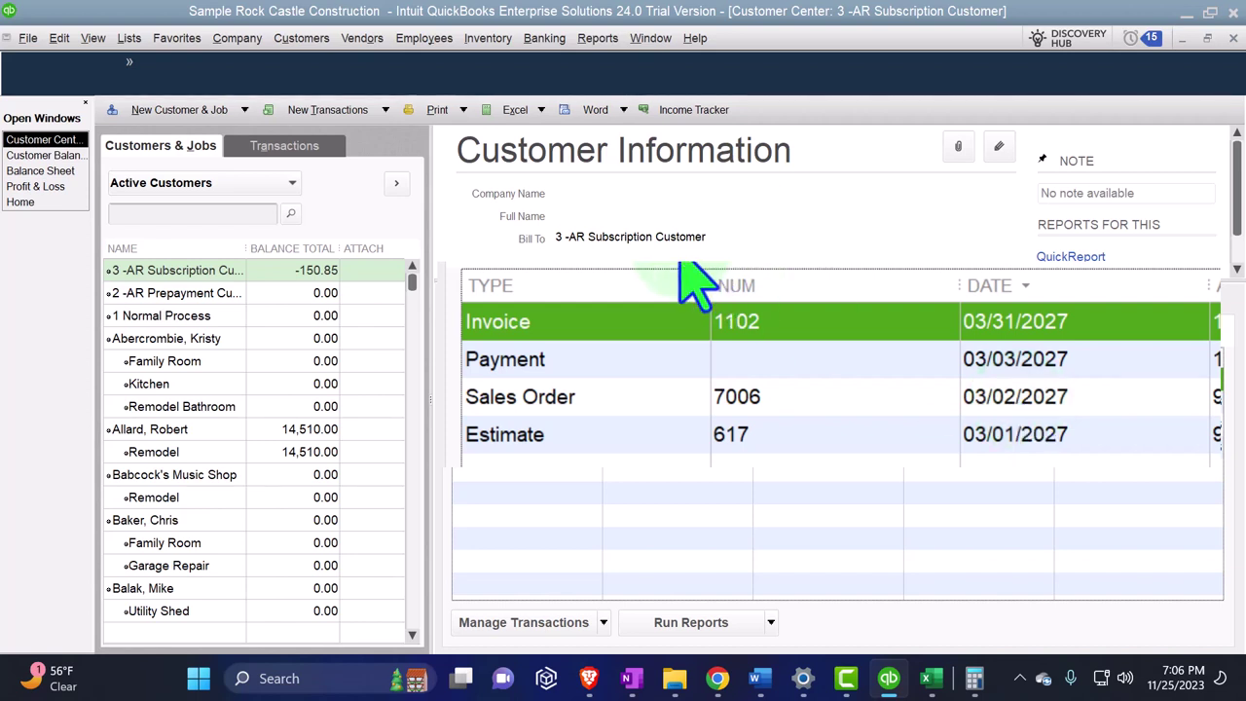
Step: Return to the Customer Balance Detail showing the subscription customer at -150.85
{"action": "left_click", "coordinate": [39, 203]}
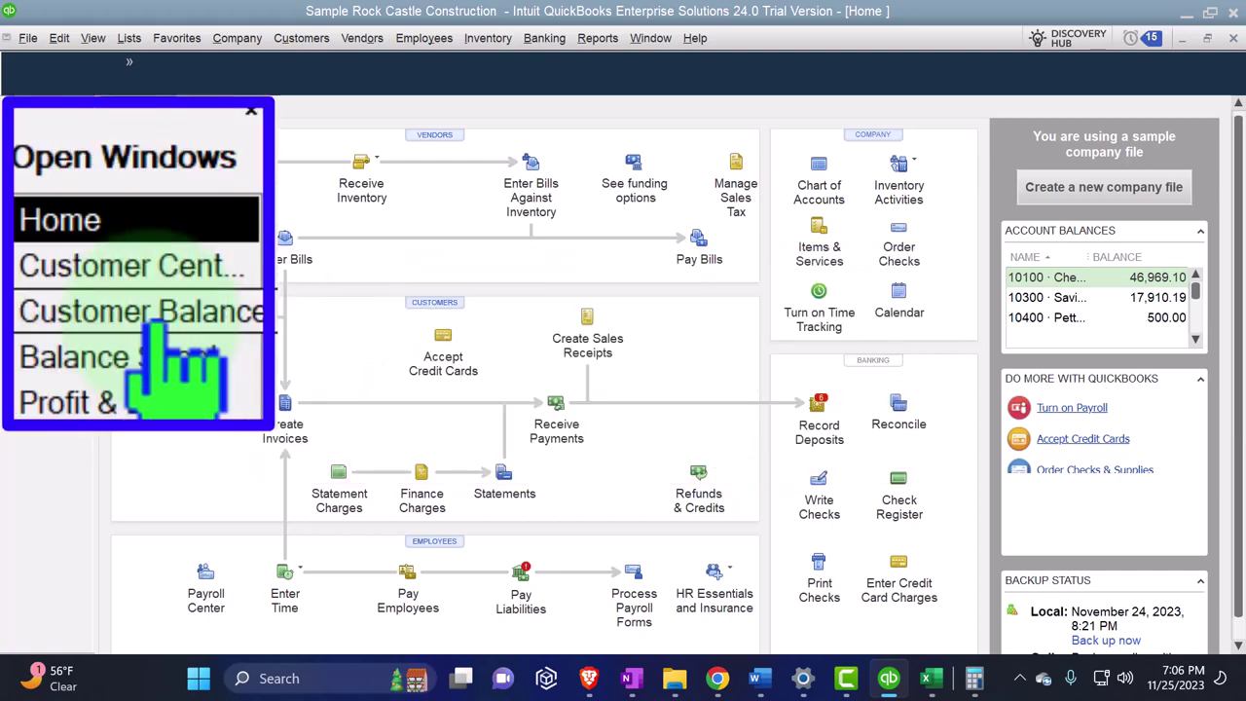
{"action": "left_click", "coordinate": [53, 171]}
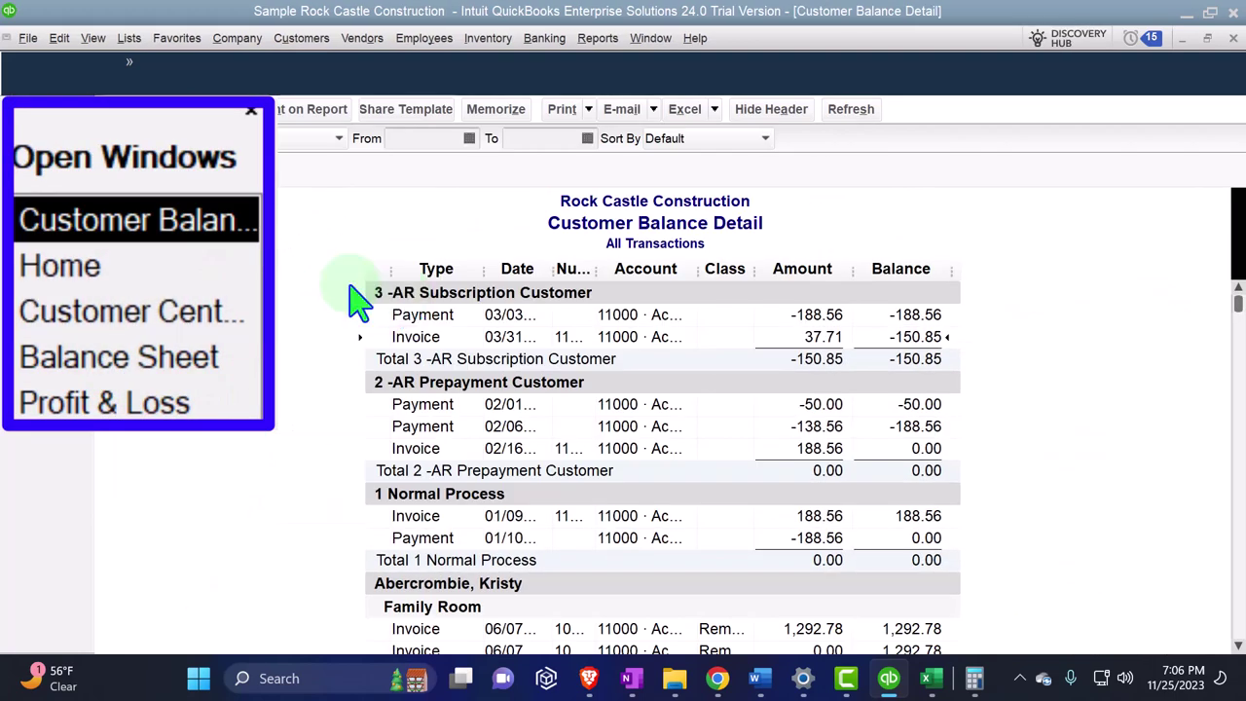
Step: Open sales order 7006 from the subscription customer's Customer Center
{"action": "left_click", "coordinate": [54, 210]}
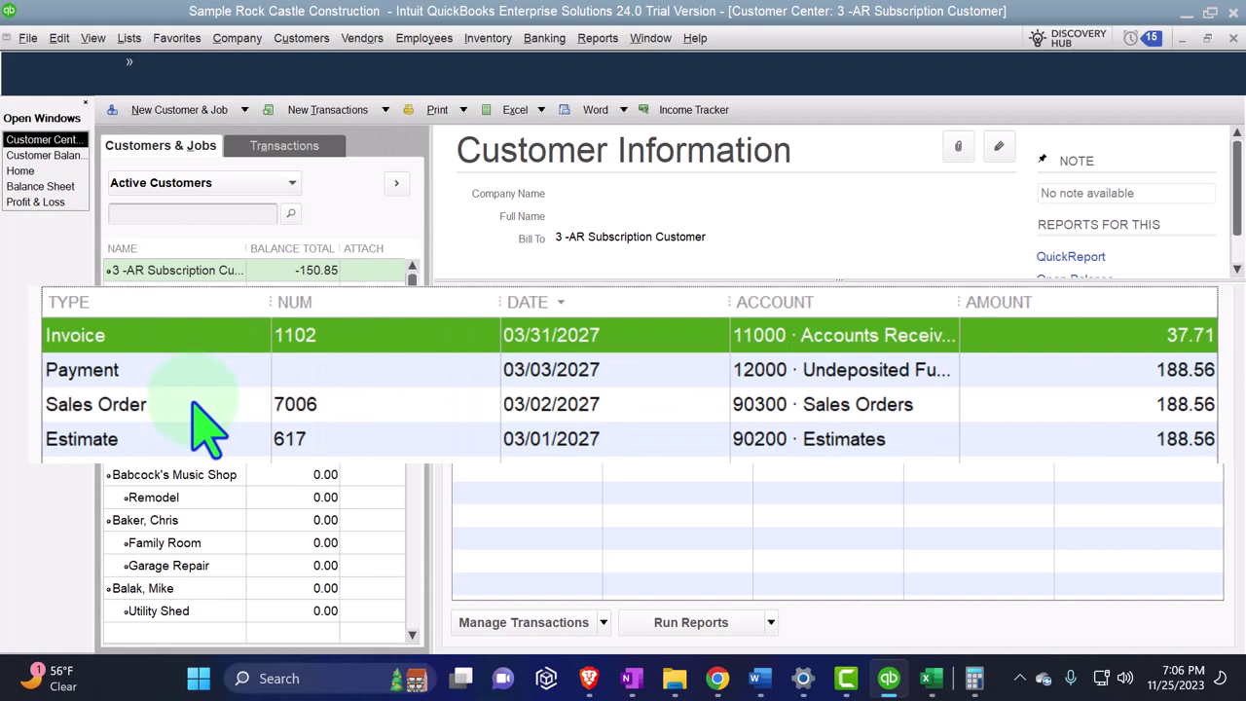
{"action": "double_click", "coordinate": [195, 407]}
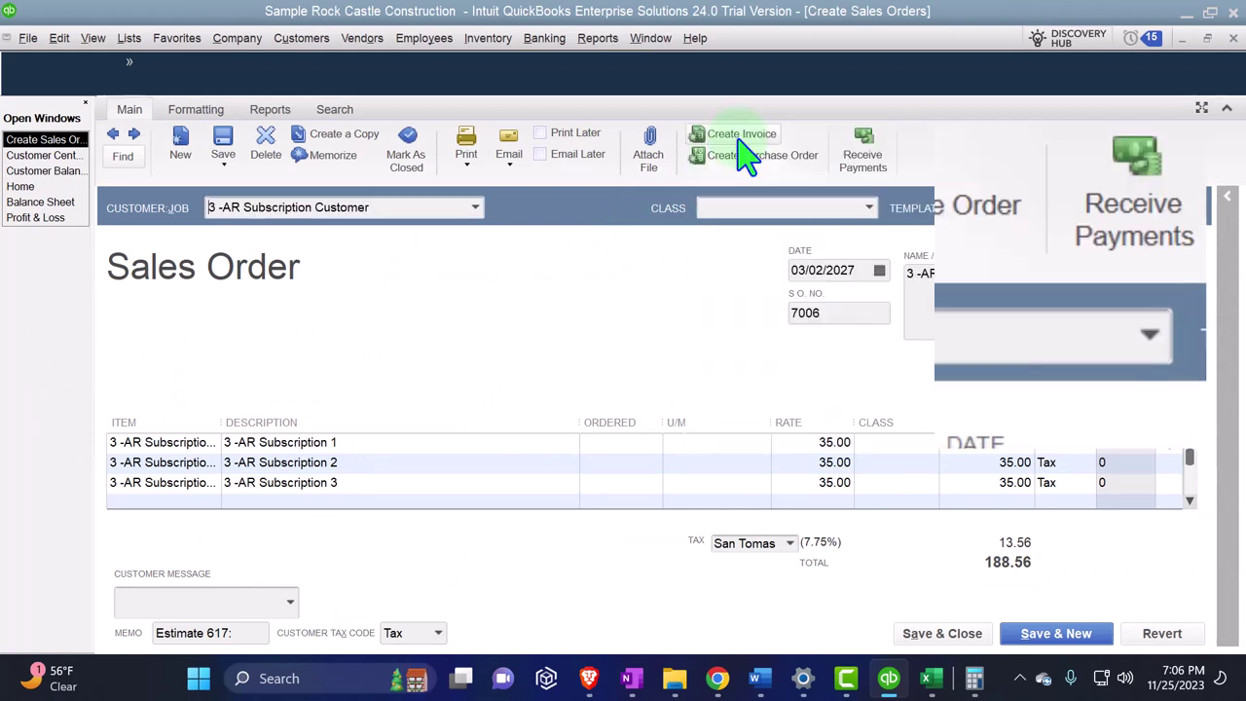
Step: Invoice only 3 -AR Subscription 2 from sales order 7006, excluding Subscriptions 3, 4 and 5
{"action": "left_click", "coordinate": [744, 145]}
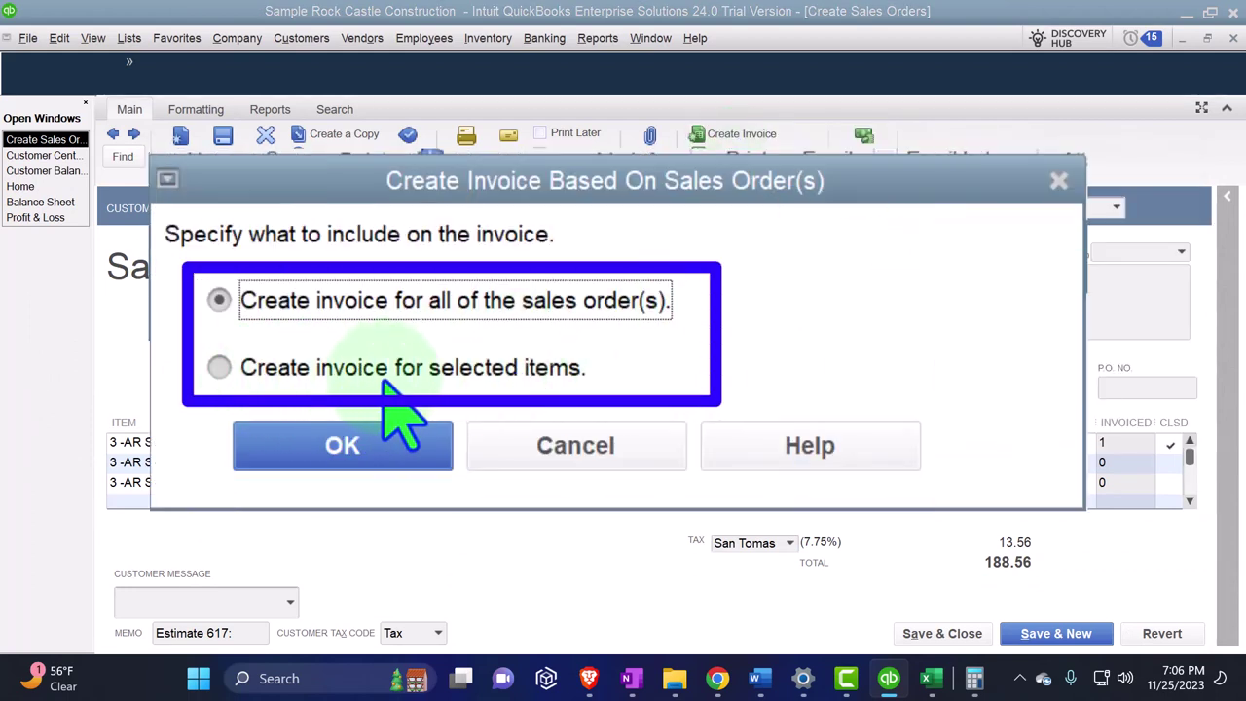
{"action": "left_click", "coordinate": [220, 368]}
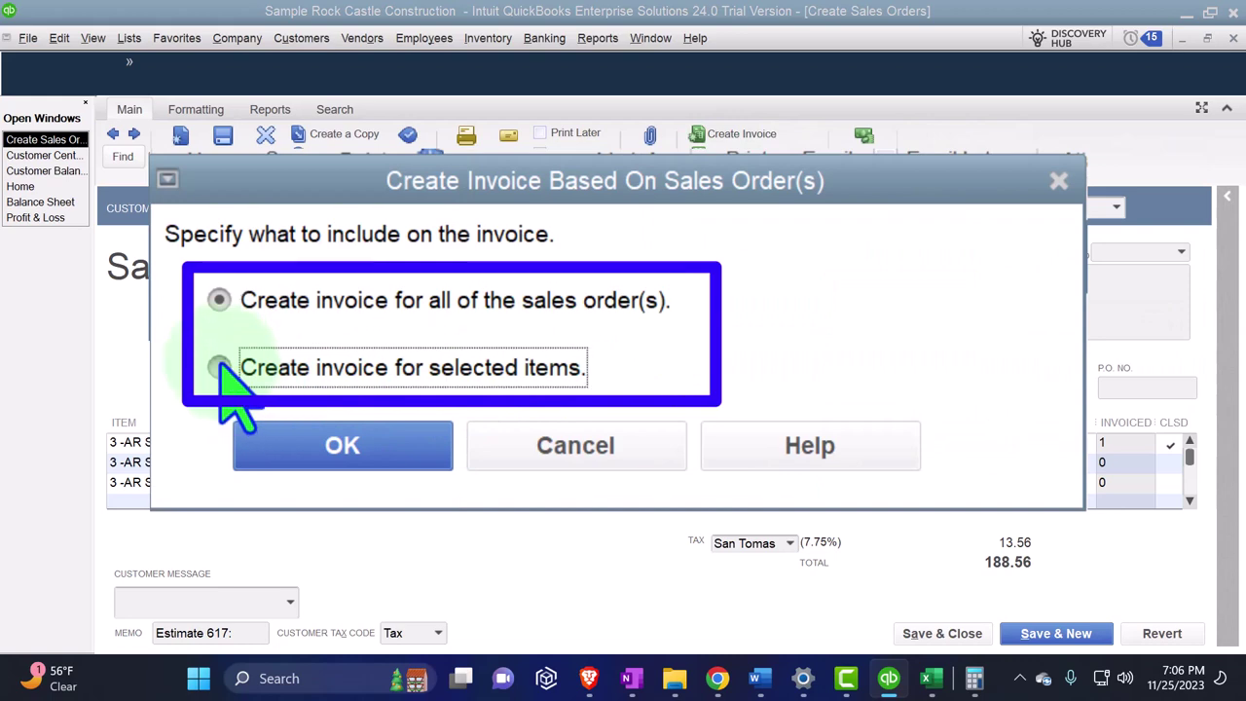
{"action": "left_click", "coordinate": [316, 448]}
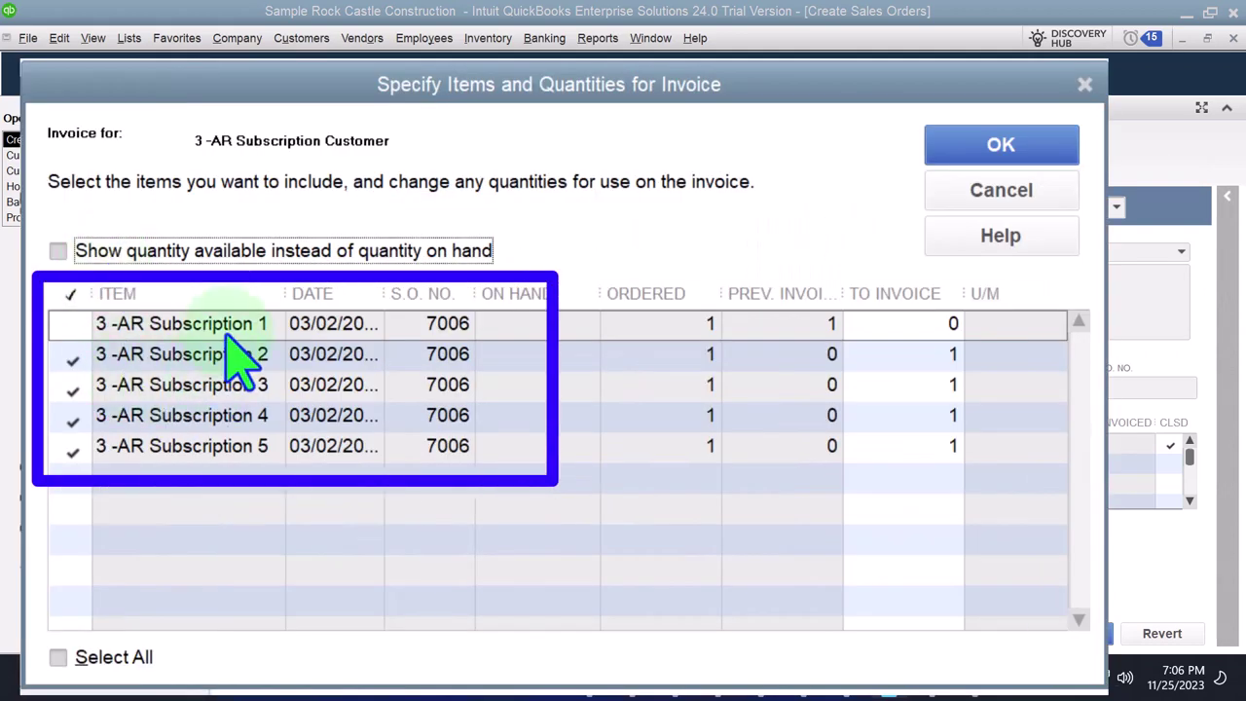
{"action": "left_click", "coordinate": [70, 386]}
{"action": "left_click", "coordinate": [70, 417]}
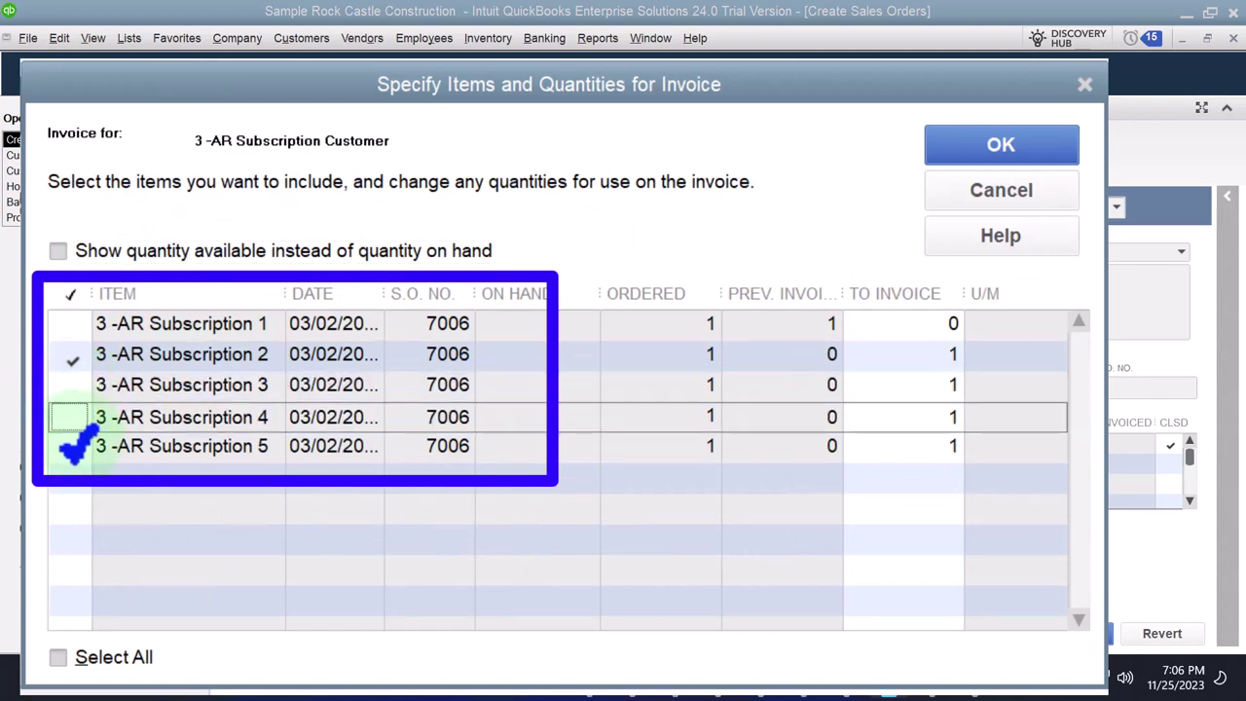
{"action": "left_click", "coordinate": [70, 446]}
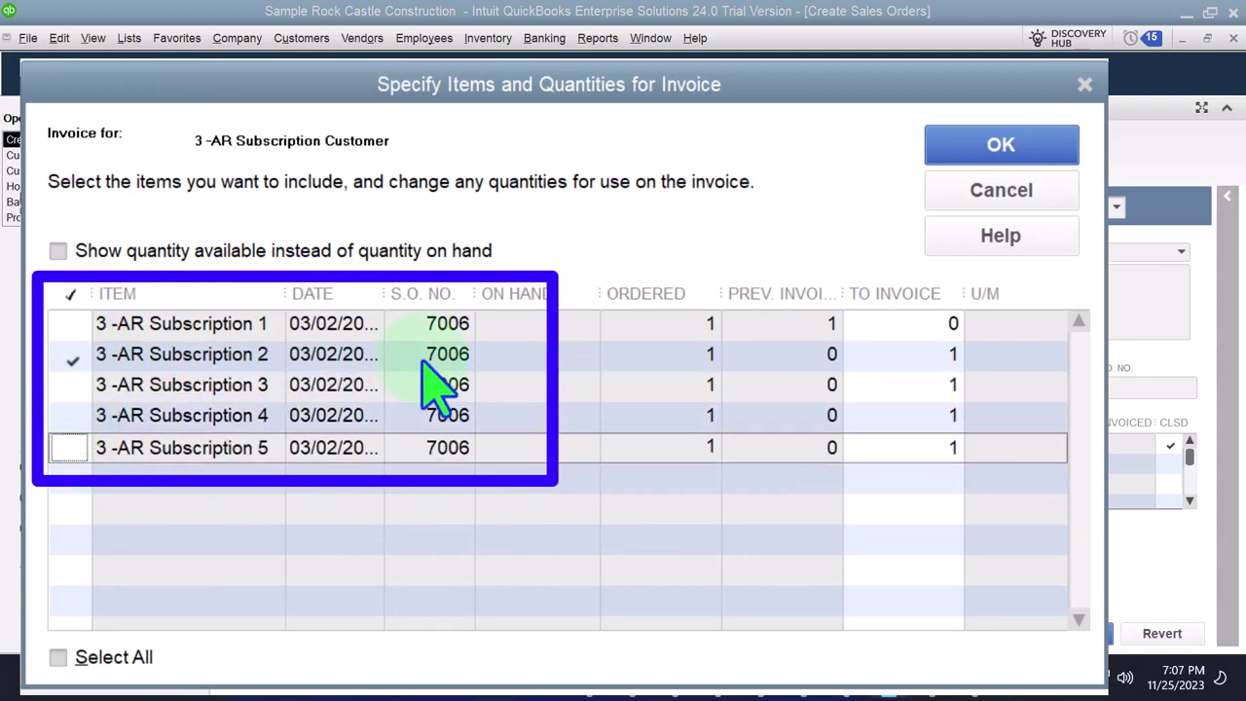
{"action": "left_click", "coordinate": [993, 148]}
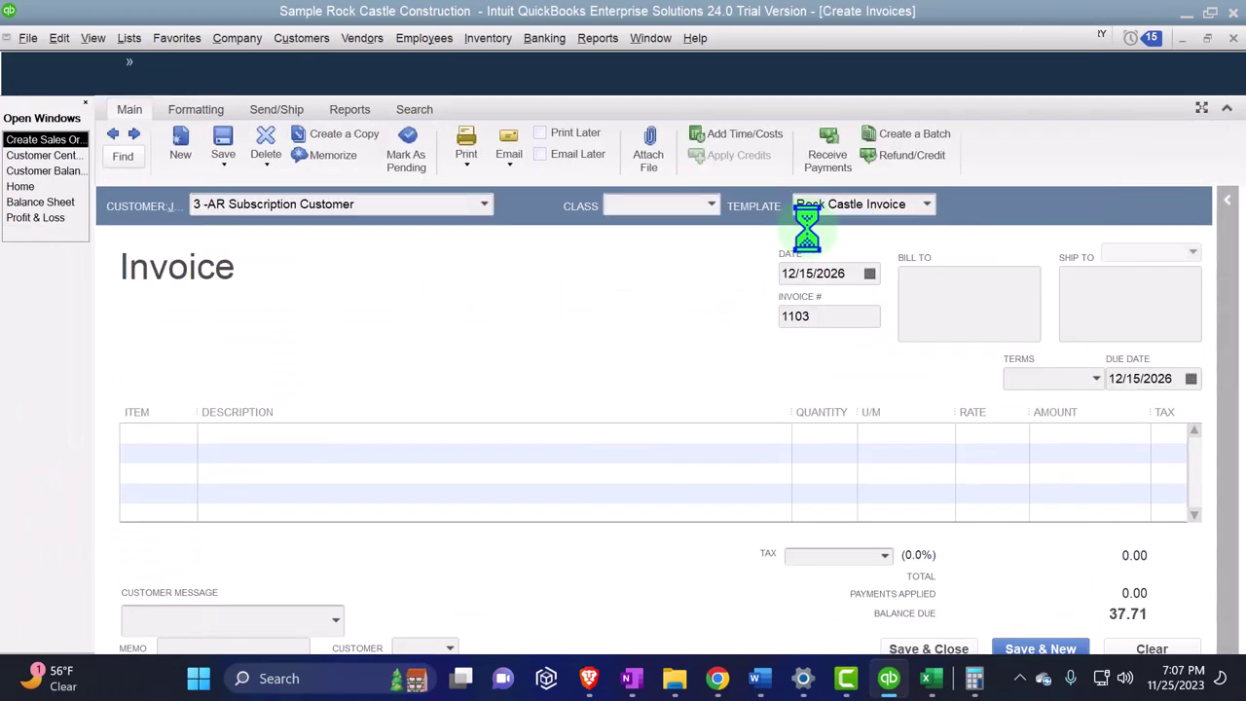
Step: Date invoice 1103 04/30/2027 and review its 3 -AR Subscription 2 line, 2.71 tax and 37.71 due
{"action": "key", "text": "Tab"}
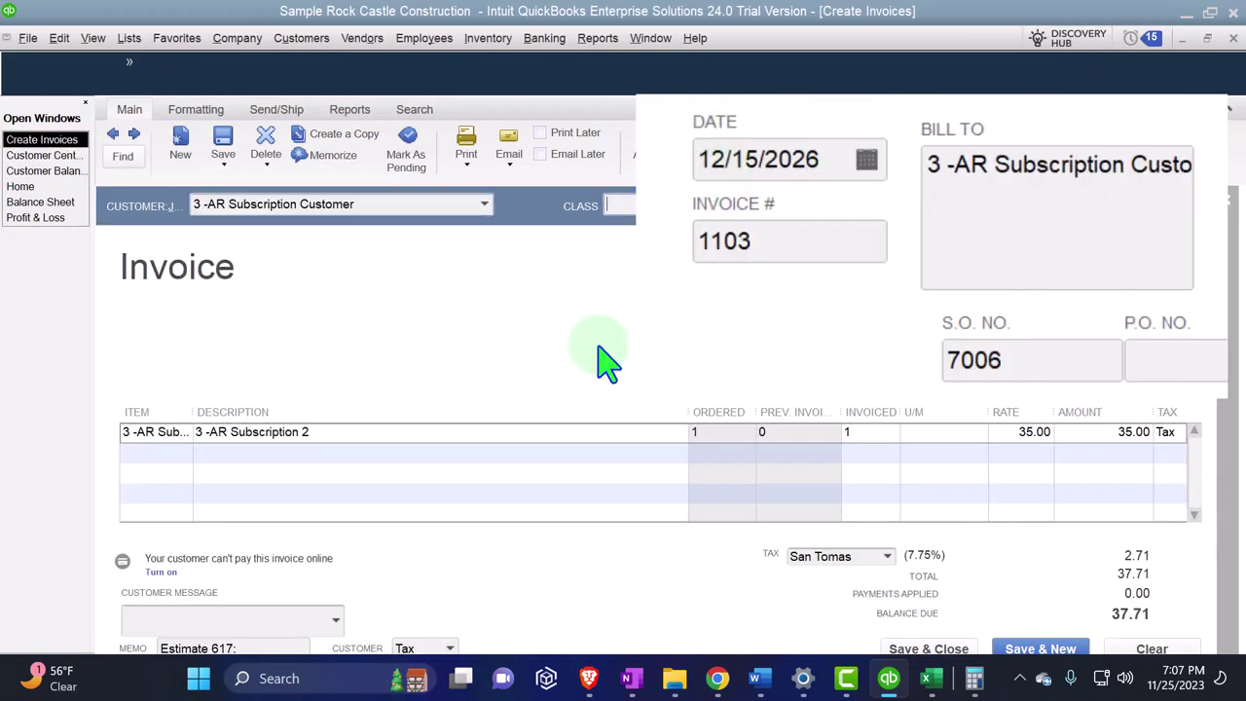
{"action": "key", "text": "Tab"}
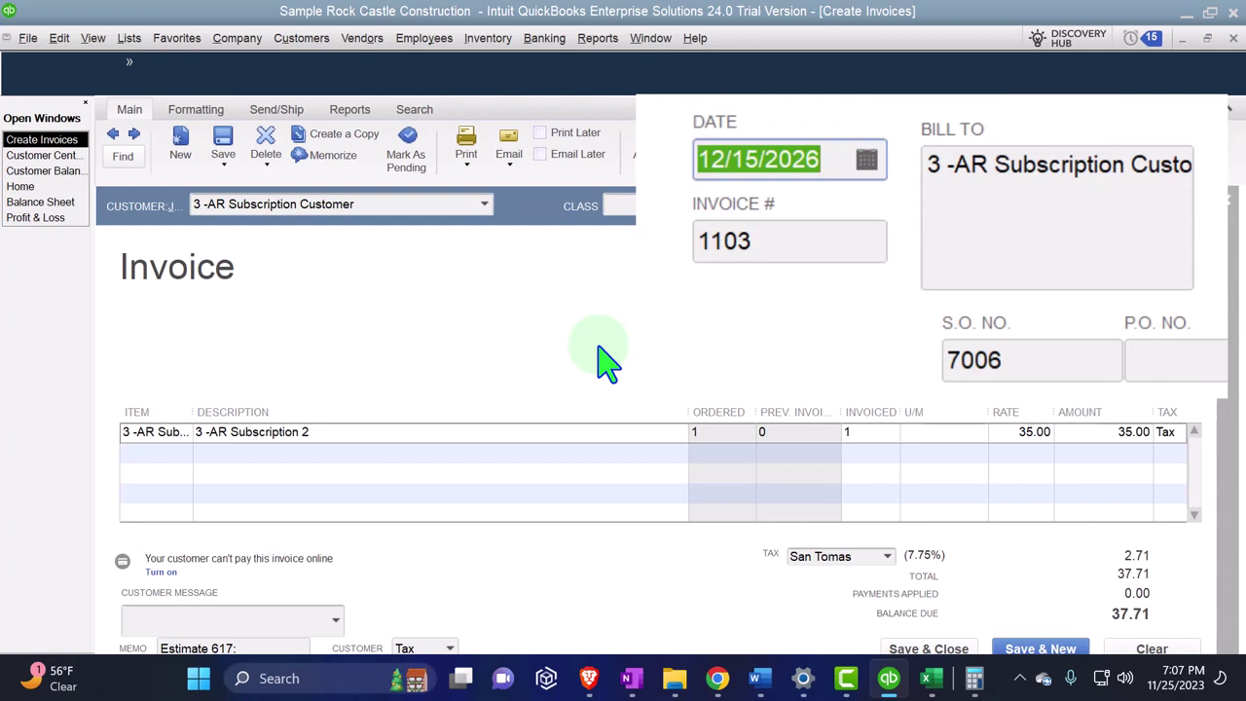
{"action": "type", "text": "0"}
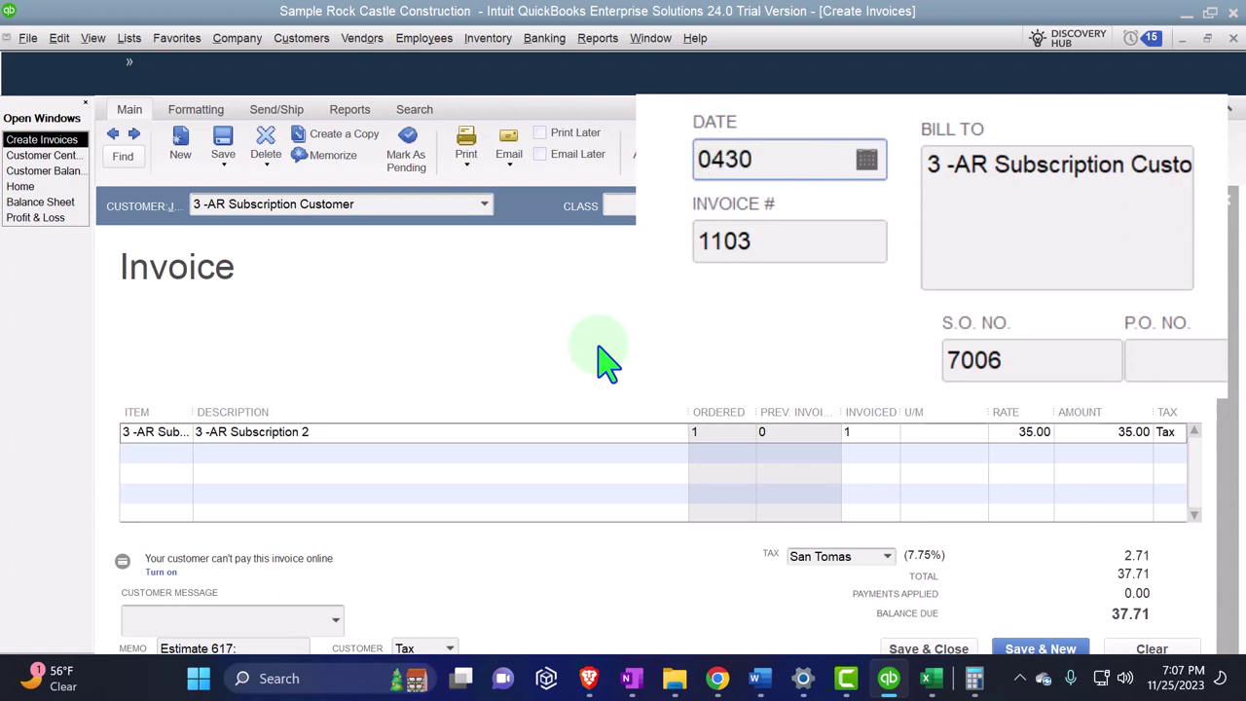
{"action": "type", "text": "4/30/2027"}
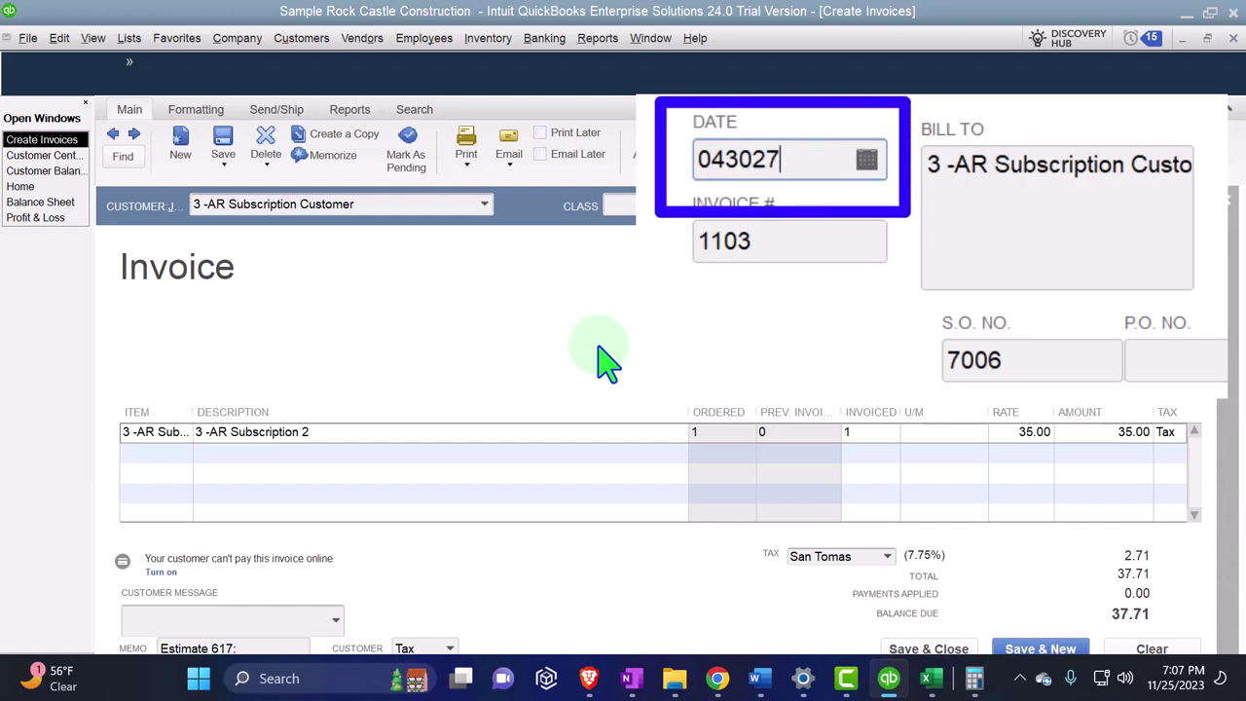
{"action": "key", "text": "Tab"}
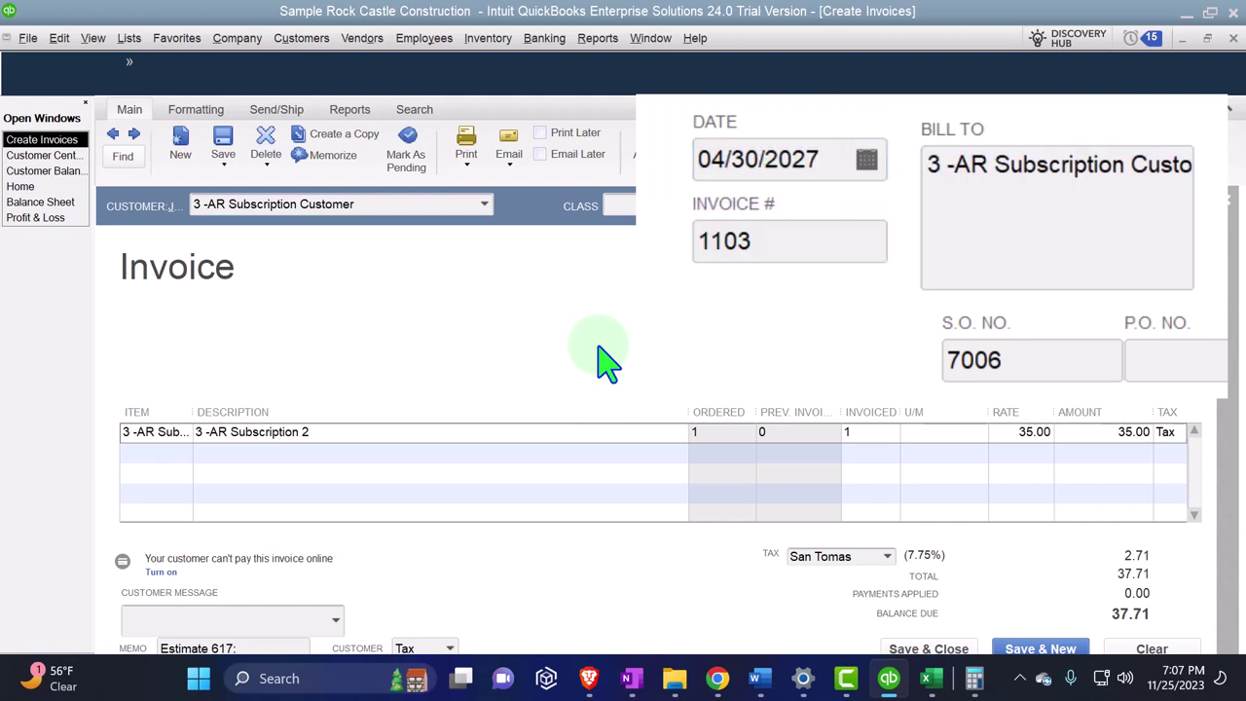
{"action": "key", "text": "Tab"}
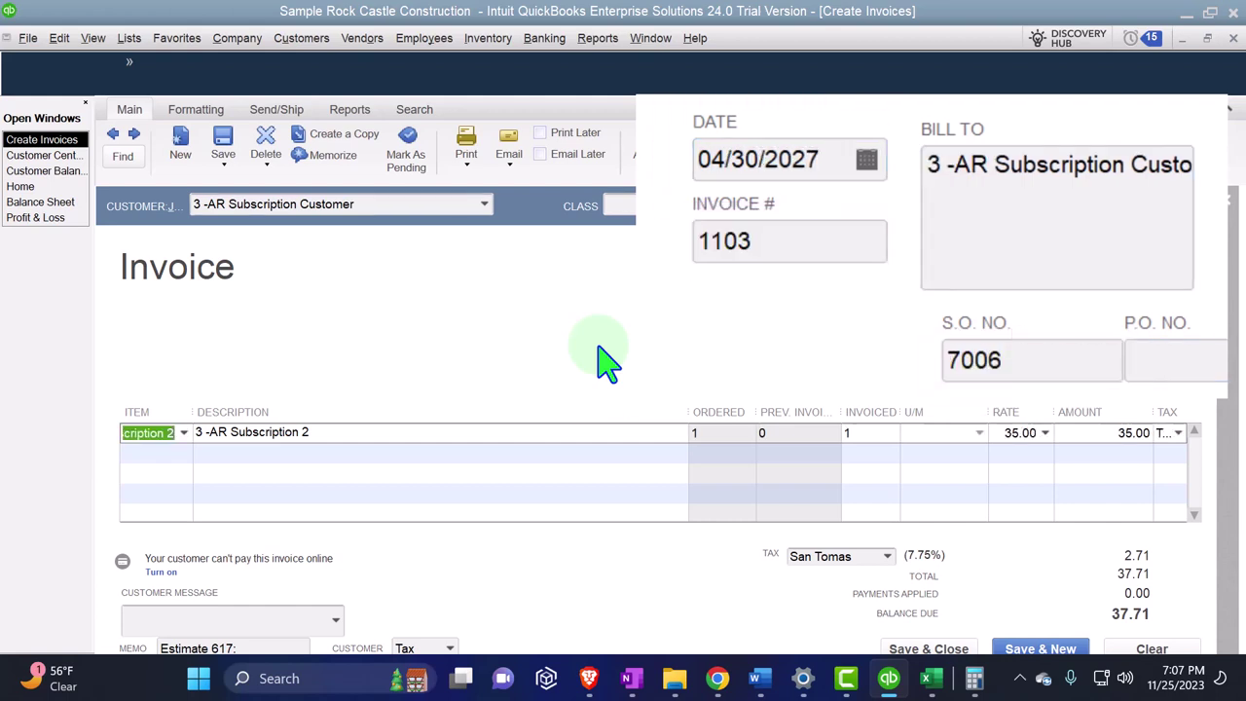
{"action": "key", "text": "Tab"}
{"action": "key", "text": "Tab"}
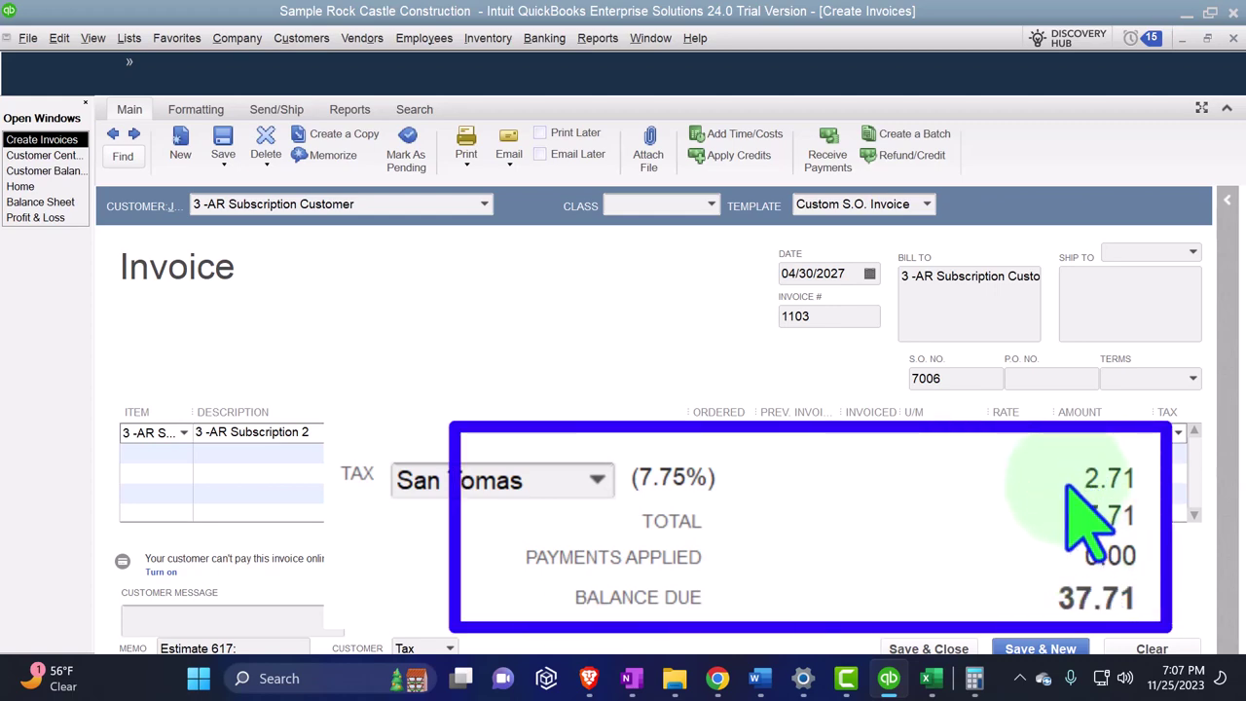
Step: In the Excel workbook, copy the A10 label to A14 and change it to 'Invoice Month 2'
{"action": "left_click", "coordinate": [932, 679]}
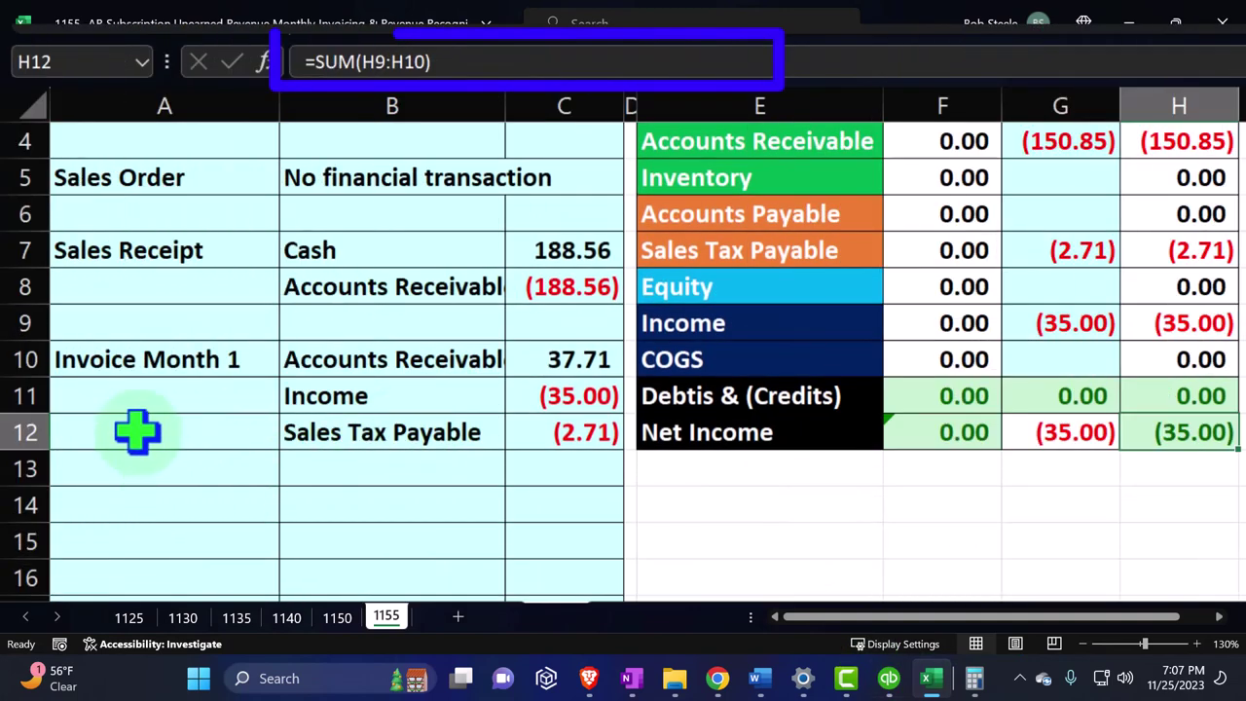
{"action": "left_click", "coordinate": [123, 362]}
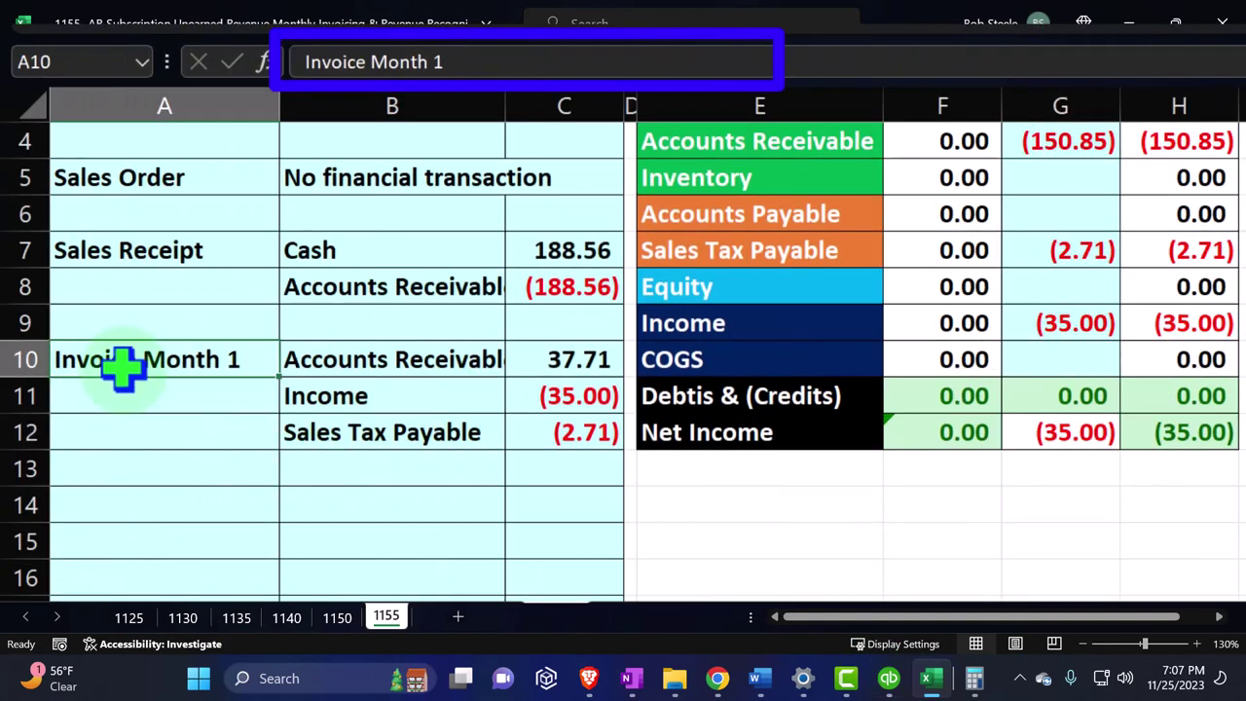
{"action": "key", "text": "ctrl+c"}
{"action": "left_click", "coordinate": [161, 498]}
{"action": "key", "text": "ctrl+v"}
{"action": "double_click", "coordinate": [234, 502]}
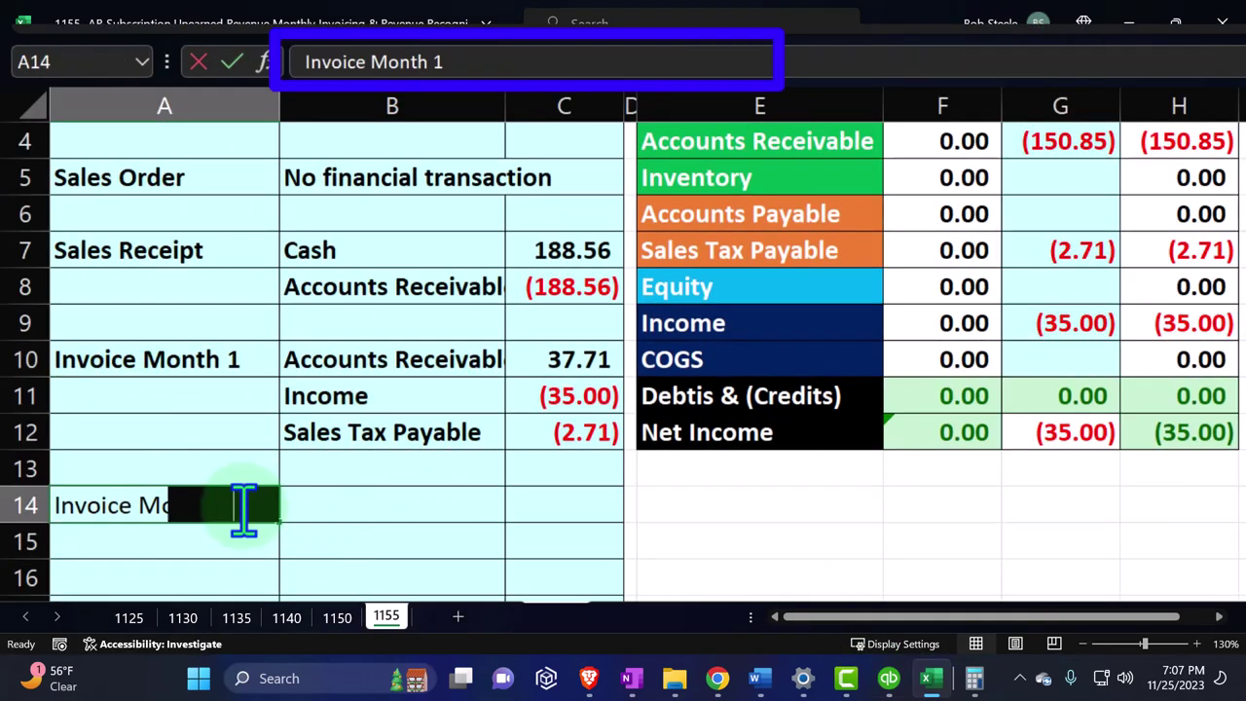
{"action": "key", "text": "BackSpace"}
{"action": "type", "text": "2"}
{"action": "key", "text": "Return"}
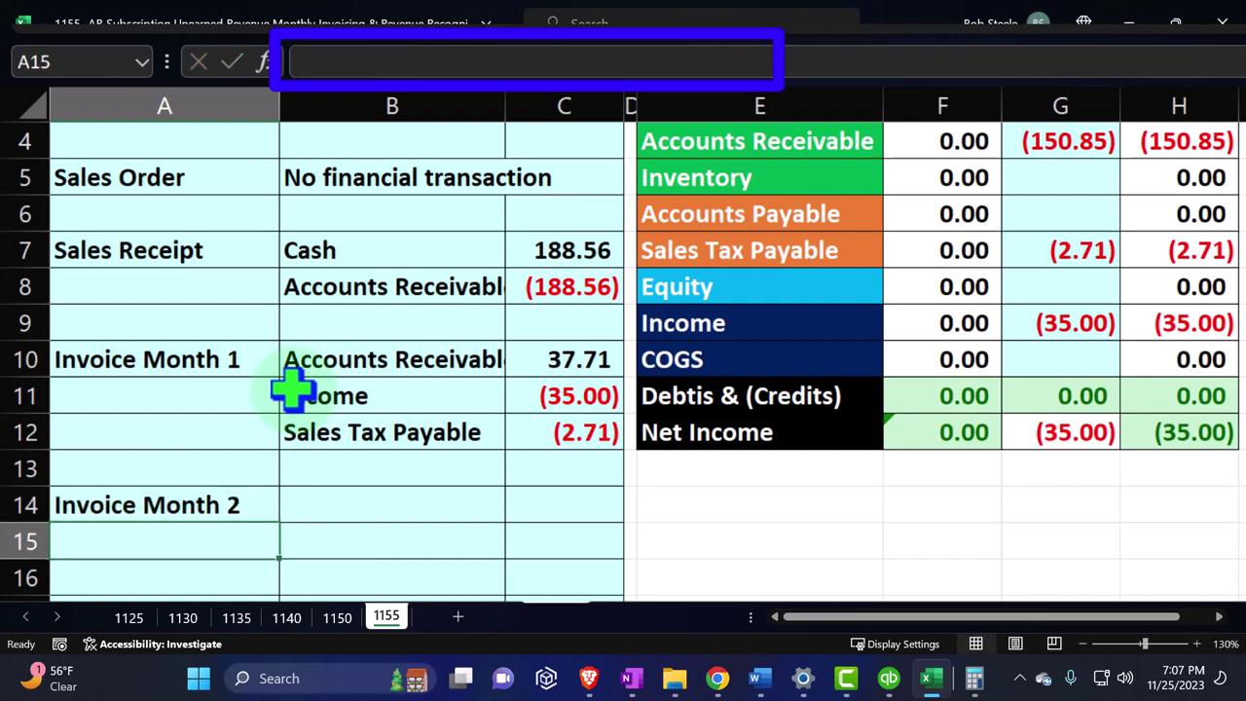
Step: Link B14:B16 to the account names Accounts Receivable, Income and Sales Tax Payable above
{"action": "key", "text": "Up"}
{"action": "key", "text": "Right"}
{"action": "type", "text": "="}
{"action": "key", "text": "Up"}
{"action": "key", "text": "Up"}
{"action": "key", "text": "Up"}
{"action": "key", "text": "Up"}
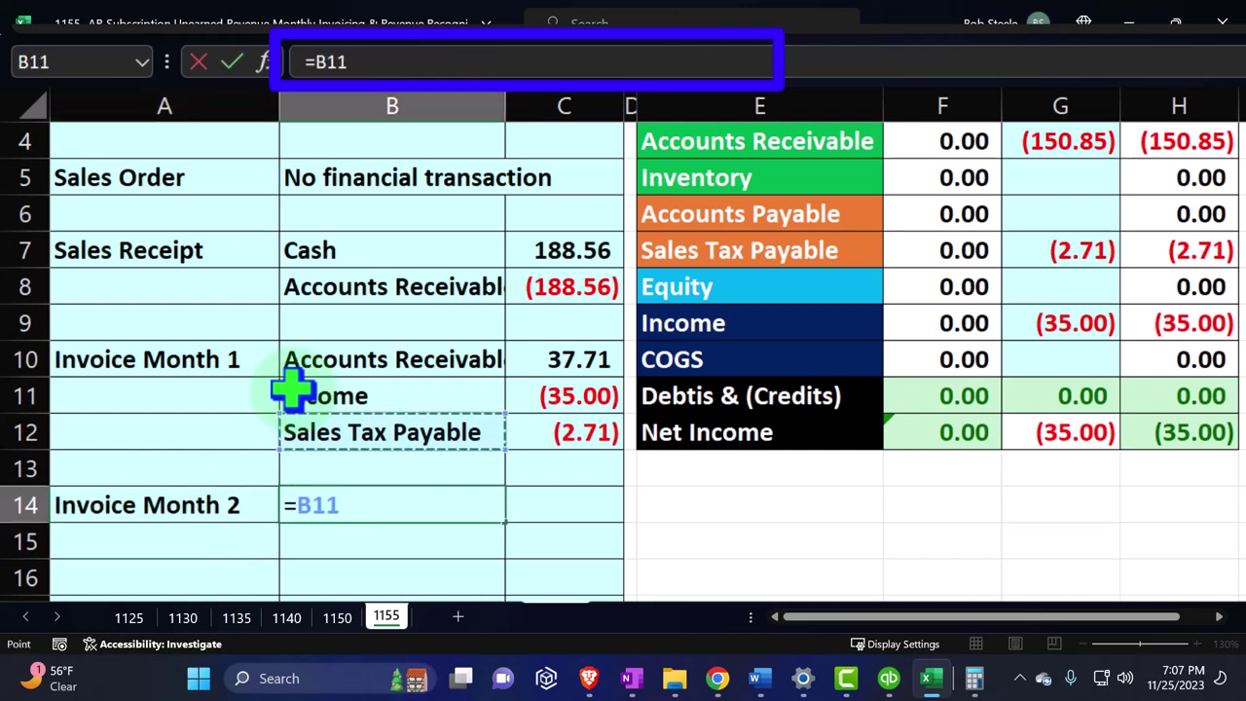
{"action": "key", "text": "Return"}
{"action": "type", "text": "+"}
{"action": "key", "text": "Up"}
{"action": "key", "text": "Up"}
{"action": "key", "text": "Up"}
{"action": "key", "text": "Up"}
{"action": "key", "text": "Return"}
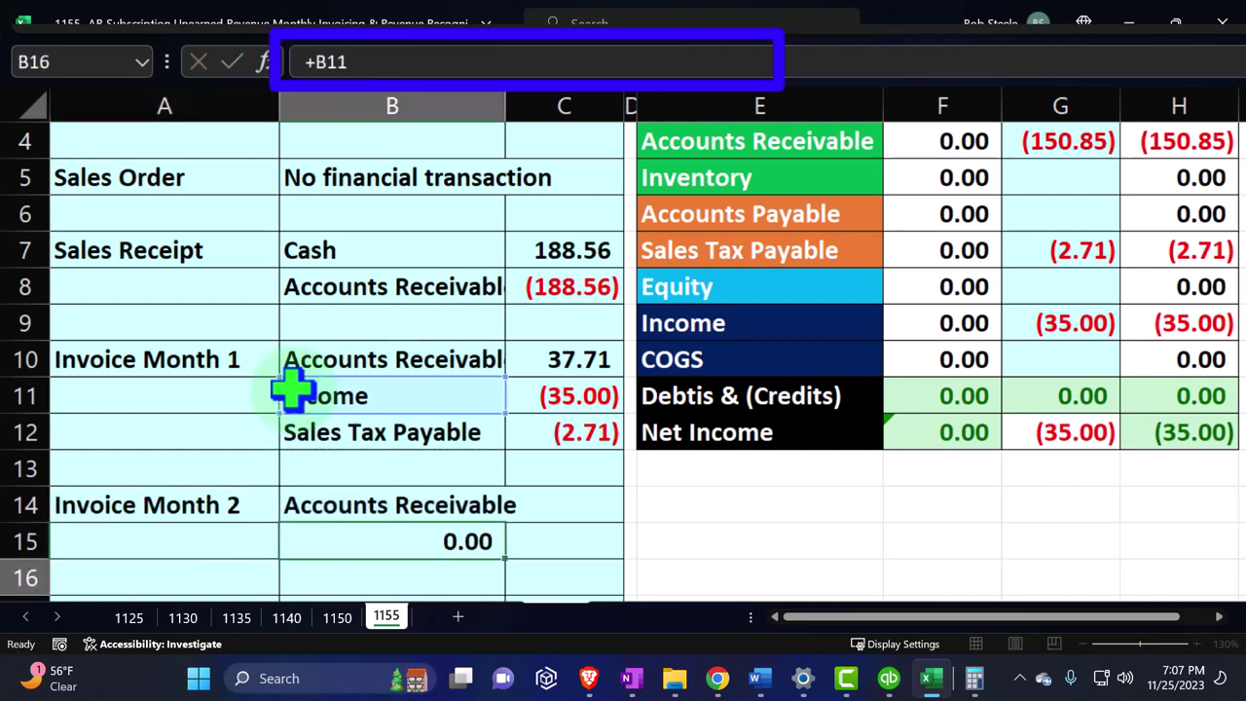
{"action": "type", "text": "+"}
{"action": "key", "text": "Up"}
{"action": "key", "text": "Up"}
{"action": "key", "text": "Up"}
Step: Link C14:C16 to the amounts 37.71, (35.00) and (2.71) above
{"action": "key", "text": "Up"}
{"action": "key", "text": "Return"}
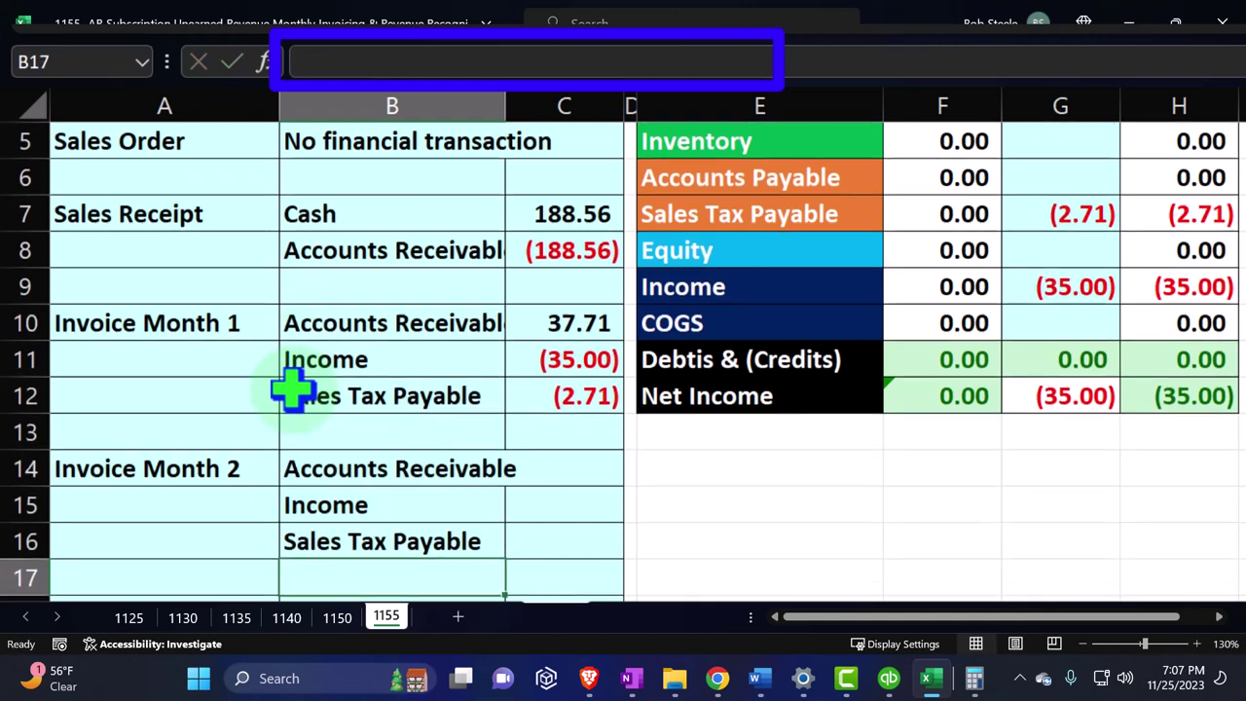
{"action": "key", "text": "Right"}
{"action": "key", "text": "Up"}
{"action": "key", "text": "Up"}
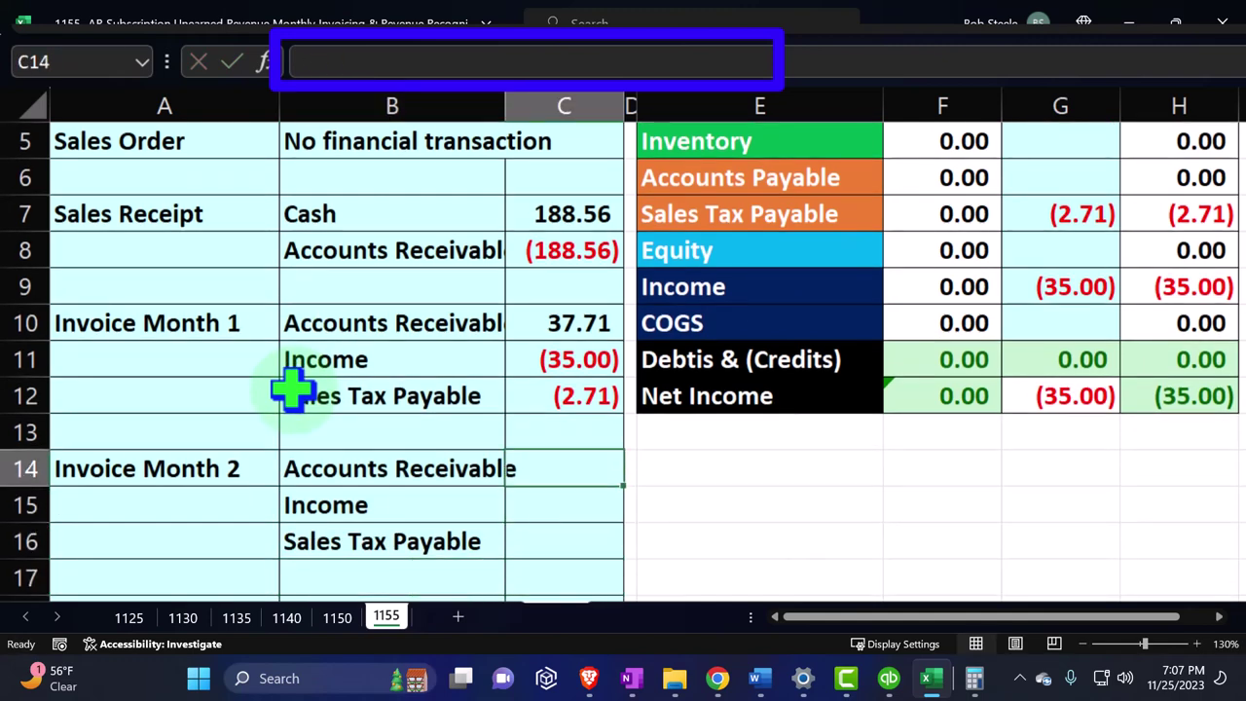
{"action": "key", "text": "Up"}
{"action": "key", "text": "Up"}
{"action": "key", "text": "Up"}
{"action": "key", "text": "Up"}
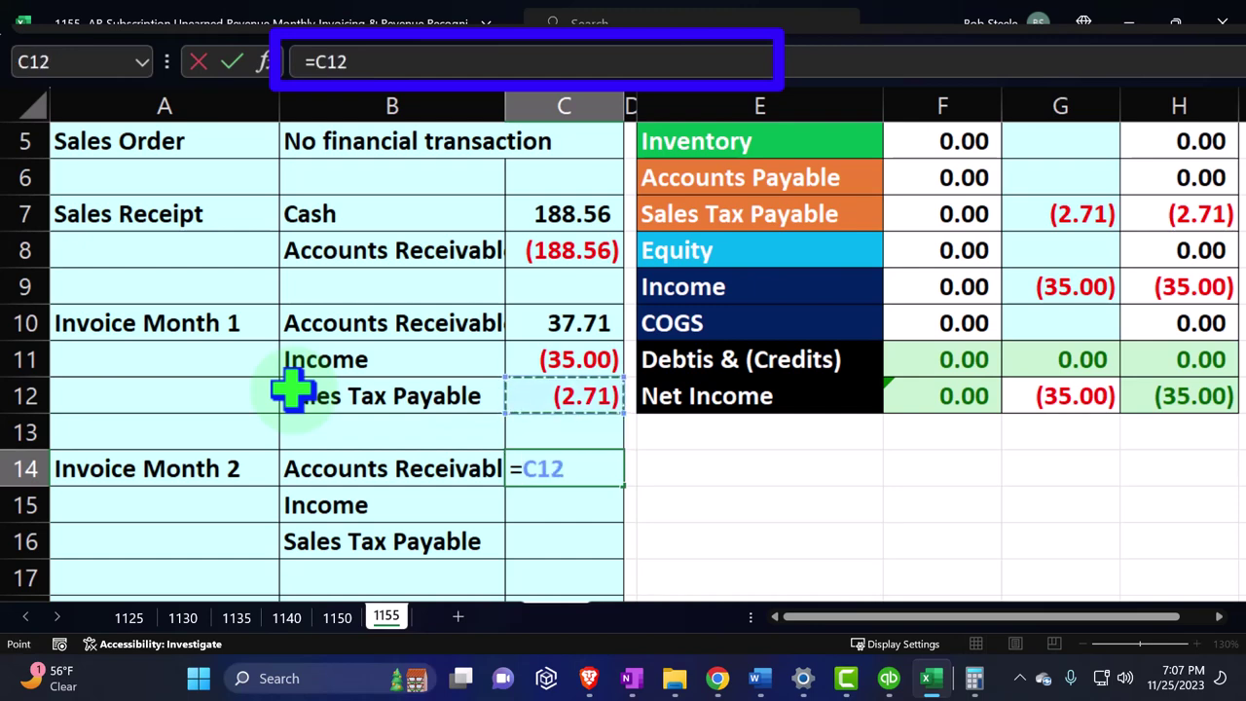
{"action": "key", "text": "Return"}
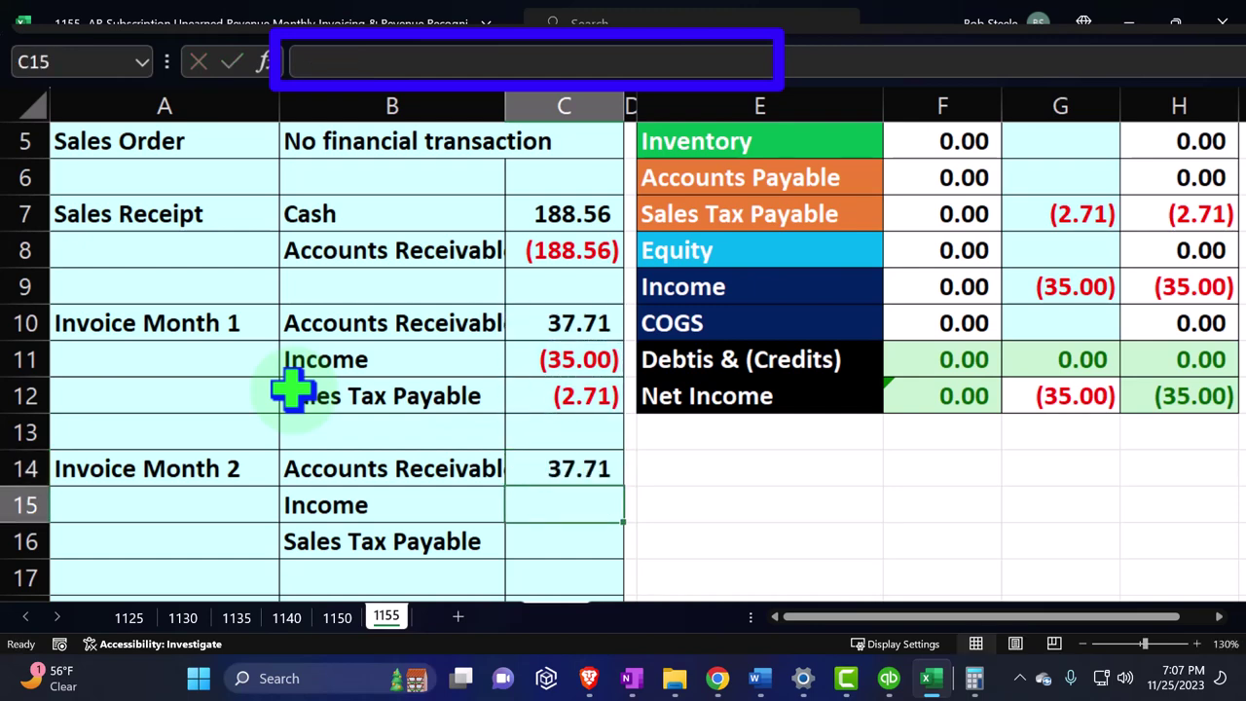
{"action": "type", "text": "+"}
{"action": "key", "text": "Up"}
{"action": "key", "text": "Up"}
{"action": "key", "text": "Up"}
{"action": "key", "text": "Up"}
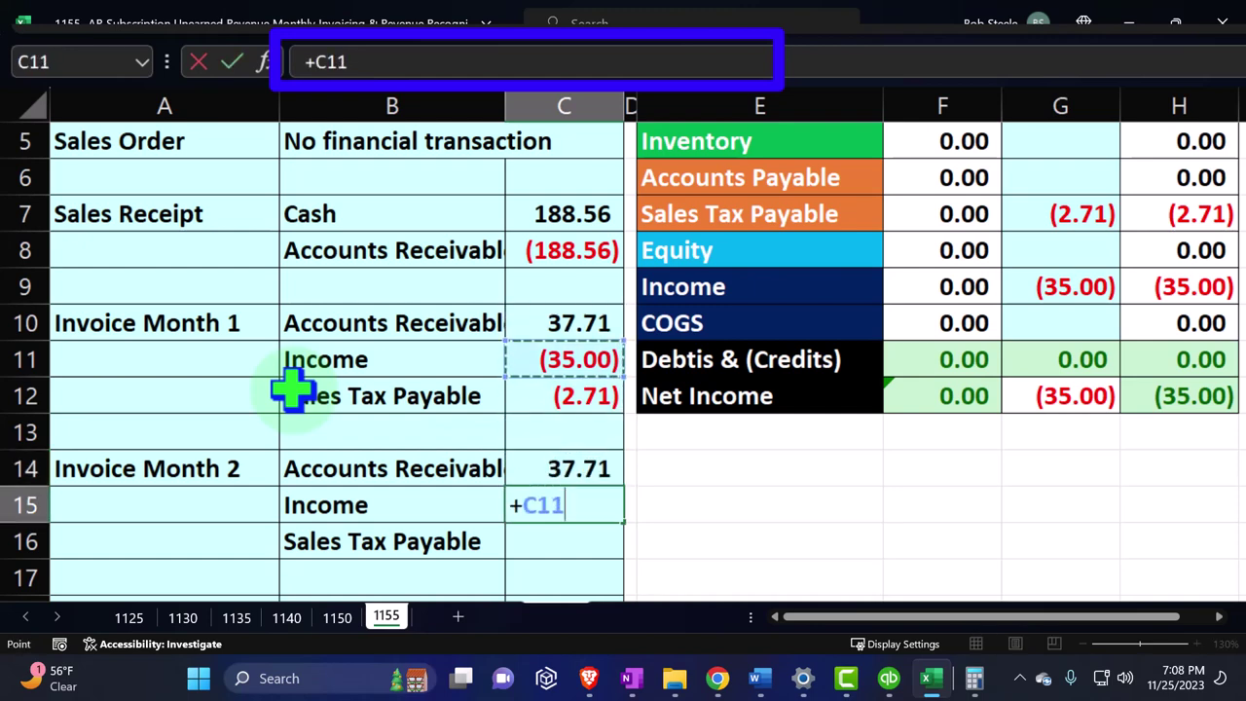
{"action": "key", "text": "Return"}
{"action": "type", "text": "+"}
{"action": "key", "text": "Up"}
{"action": "key", "text": "Up"}
{"action": "key", "text": "Up"}
{"action": "key", "text": "Up"}
{"action": "key", "text": "Return"}
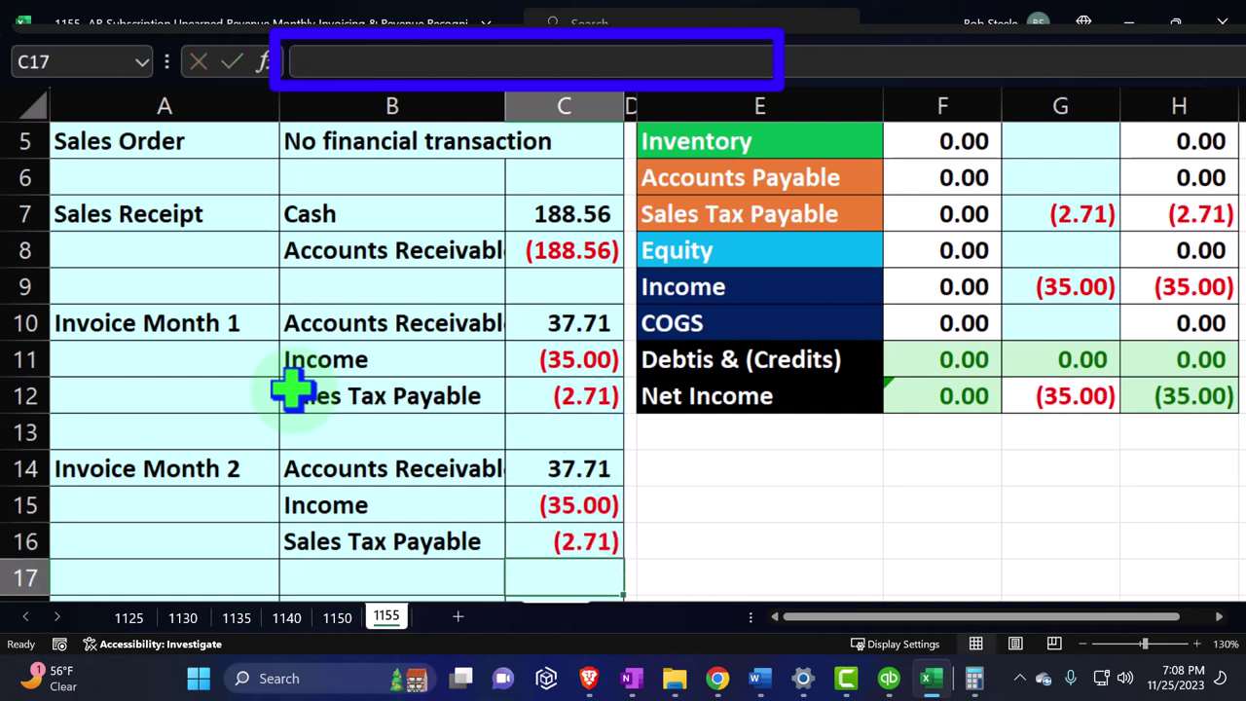
{"action": "left_click", "coordinate": [377, 468]}
Step: Update the receivable entries formula in G4 to =C8+C10+C14
{"action": "left_click_drag", "start_coordinate": [377, 468], "coordinate": [579, 470]}
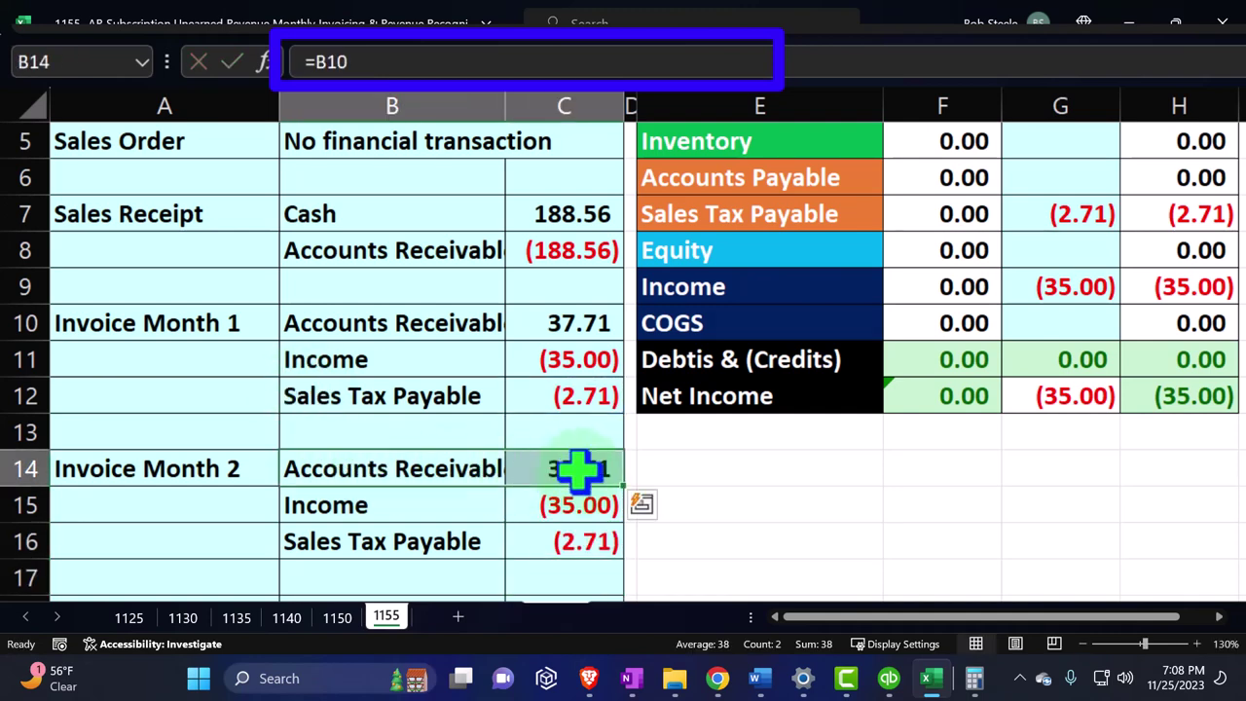
{"action": "scroll", "coordinate": [579, 472], "scroll_direction": "up", "scroll_amount": 1}
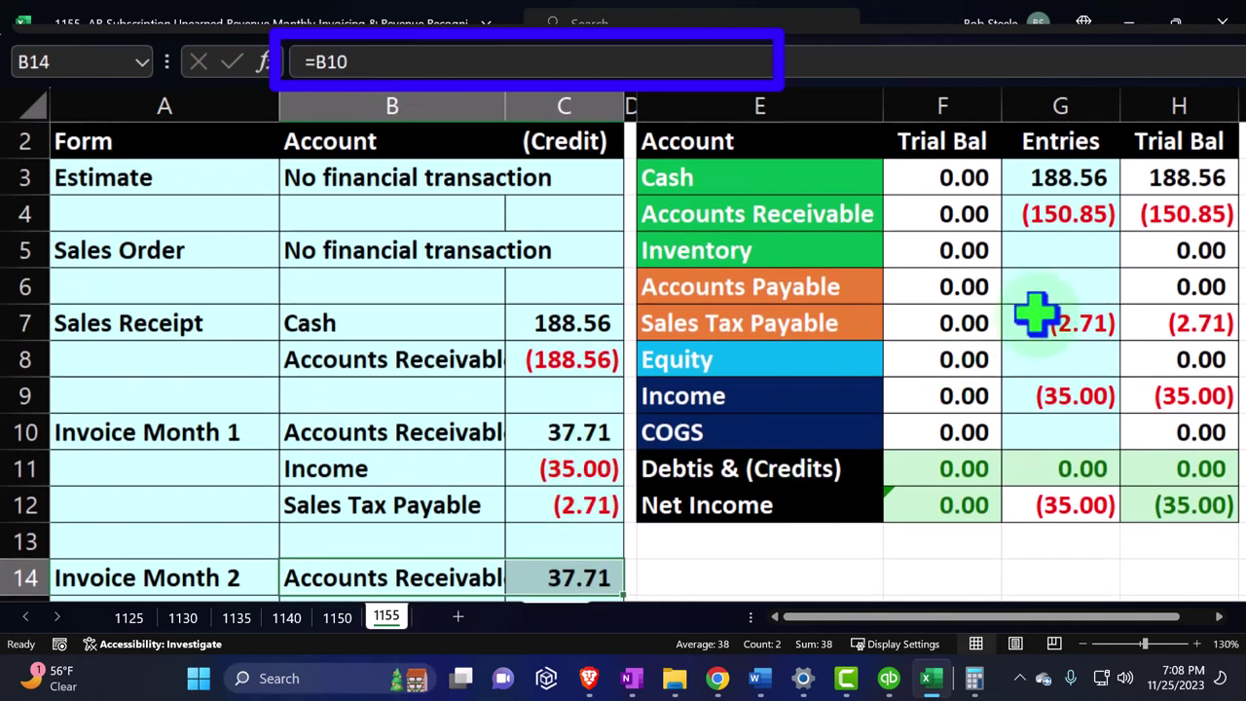
{"action": "double_click", "coordinate": [1071, 215]}
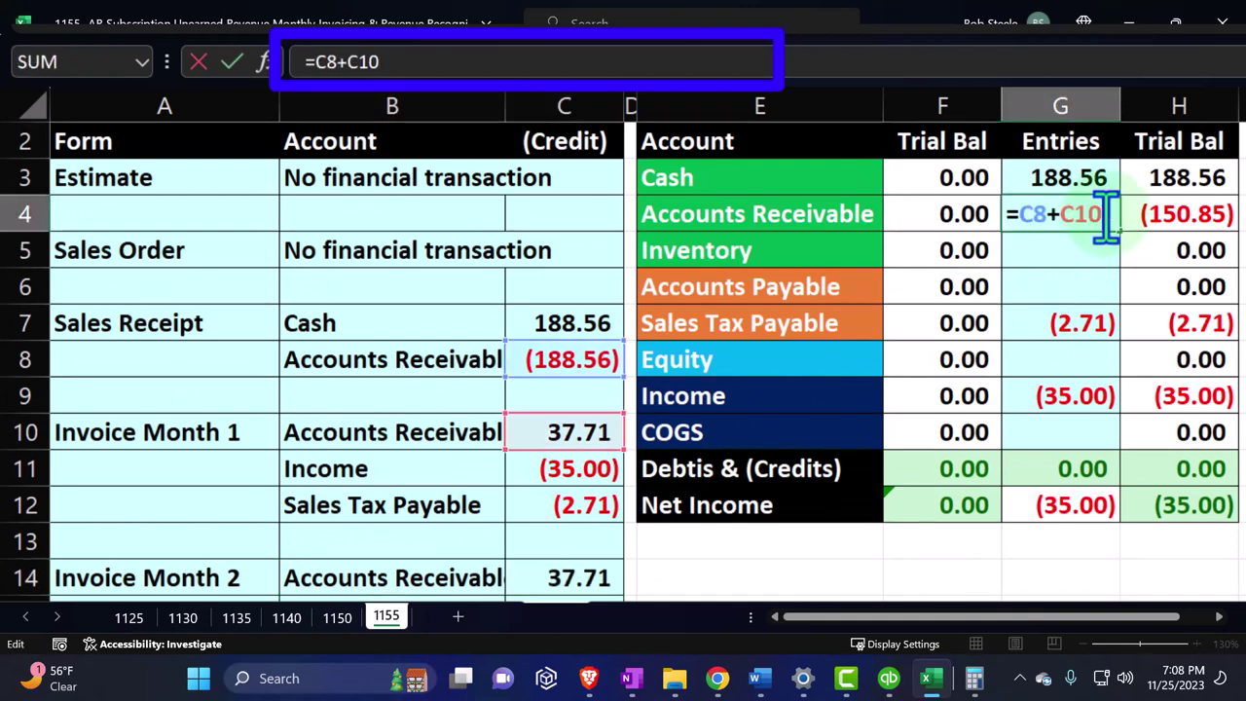
{"action": "type", "text": "+"}
{"action": "scroll", "coordinate": [799, 467], "scroll_direction": "down", "scroll_amount": 1}
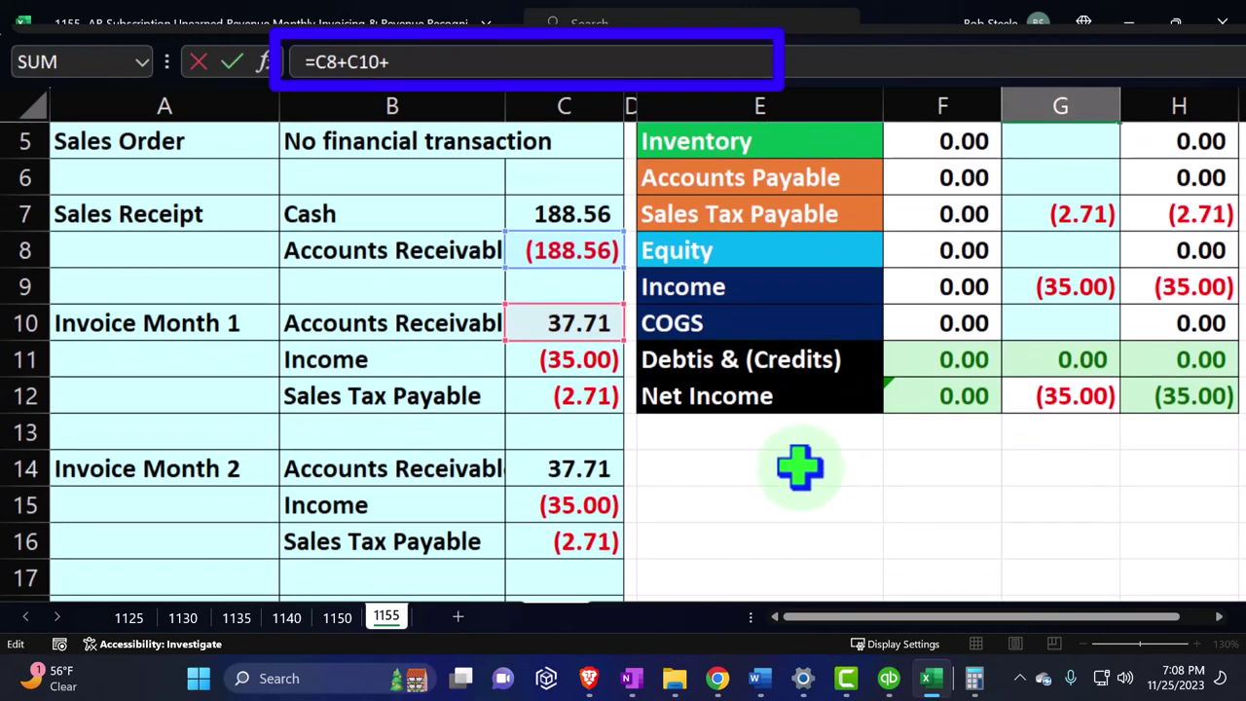
{"action": "left_click", "coordinate": [571, 468]}
{"action": "key", "text": "Return"}
Step: Set the Income entries total in G9 to =C11+C15
{"action": "scroll", "coordinate": [570, 468], "scroll_direction": "up", "scroll_amount": 1}
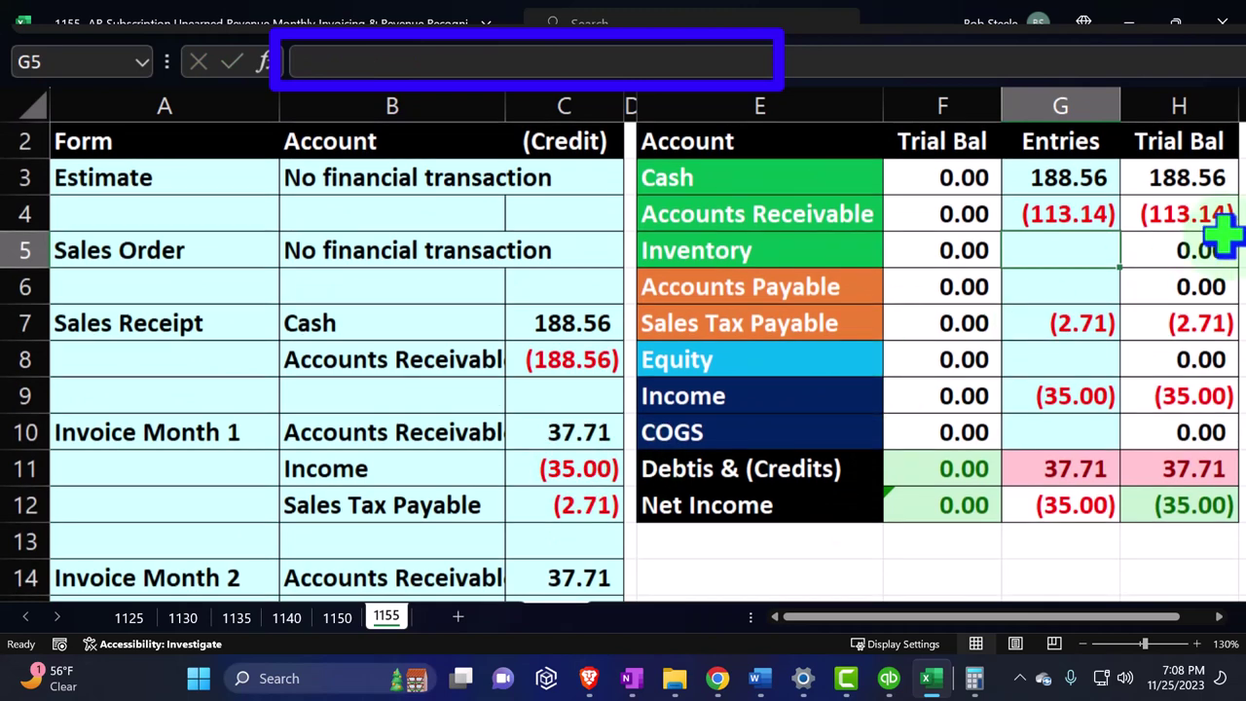
{"action": "scroll", "coordinate": [1222, 234], "scroll_direction": "down", "scroll_amount": 1}
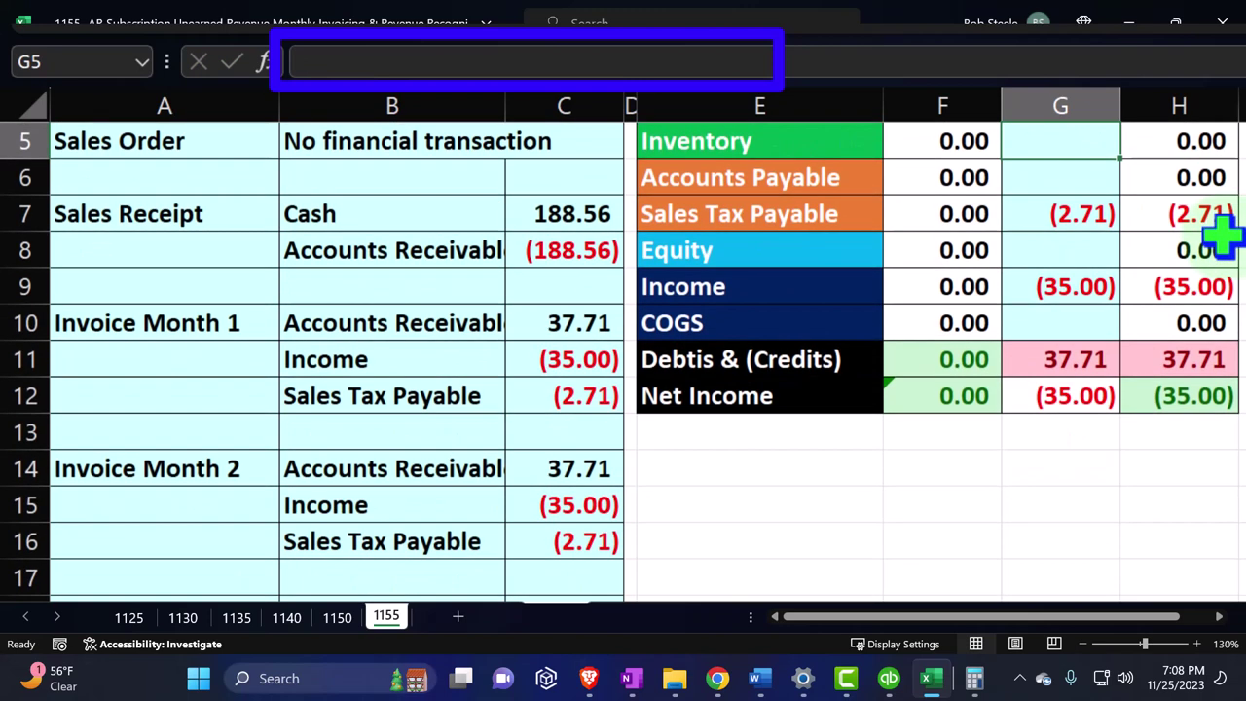
{"action": "left_click", "coordinate": [1110, 285]}
{"action": "type", "text": "=C11+"}
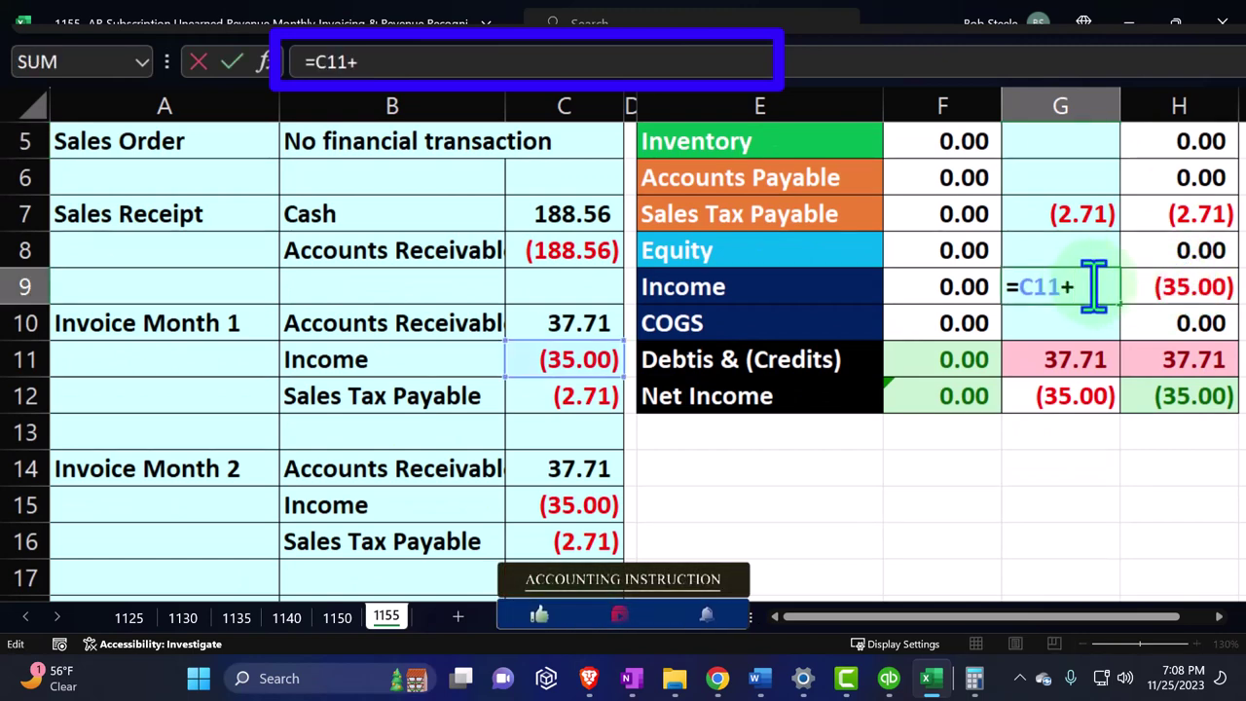
{"action": "left_click", "coordinate": [595, 505]}
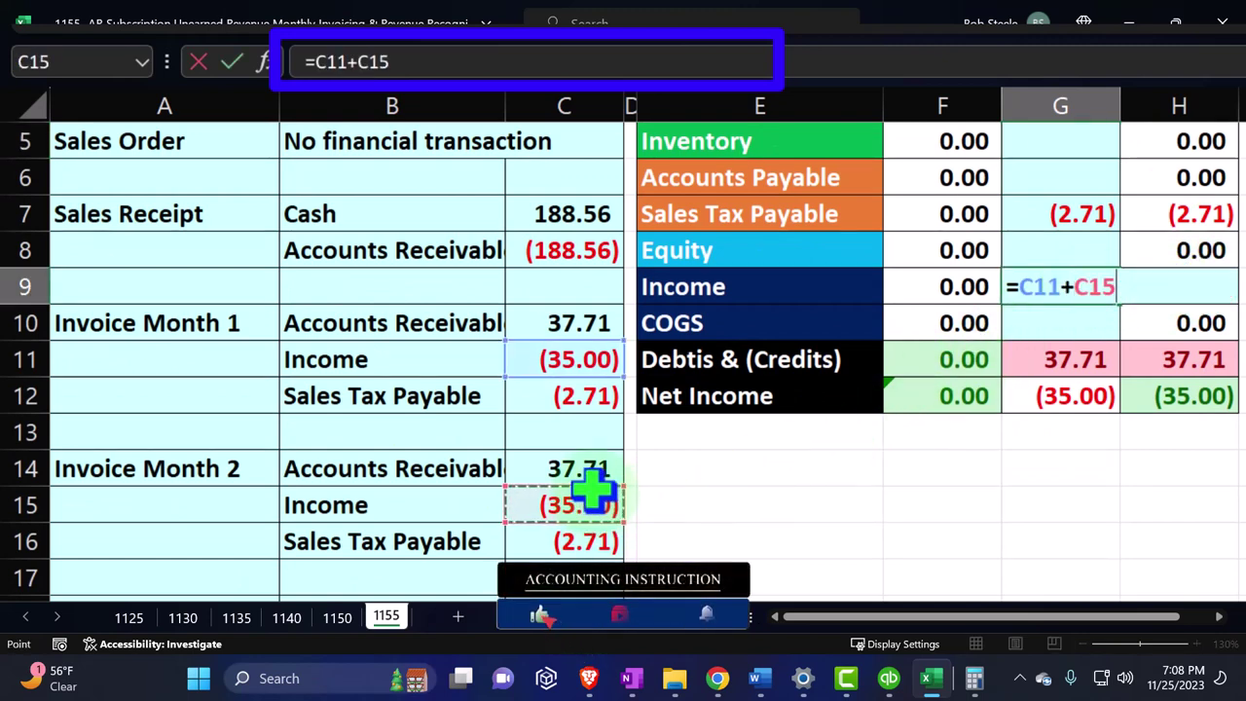
{"action": "key", "text": "Return"}
Step: Add C16's second-month sales tax to the Sales Tax Payable formula in G7
{"action": "left_click", "coordinate": [589, 545]}
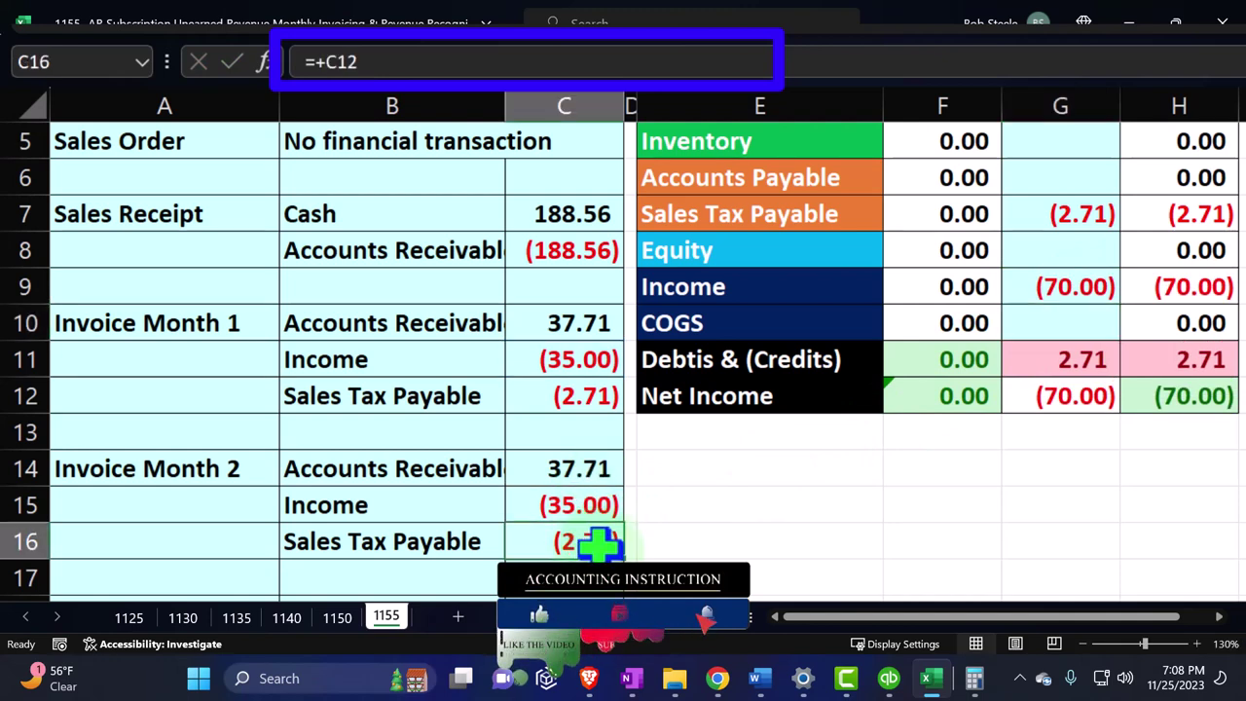
{"action": "double_click", "coordinate": [1097, 214]}
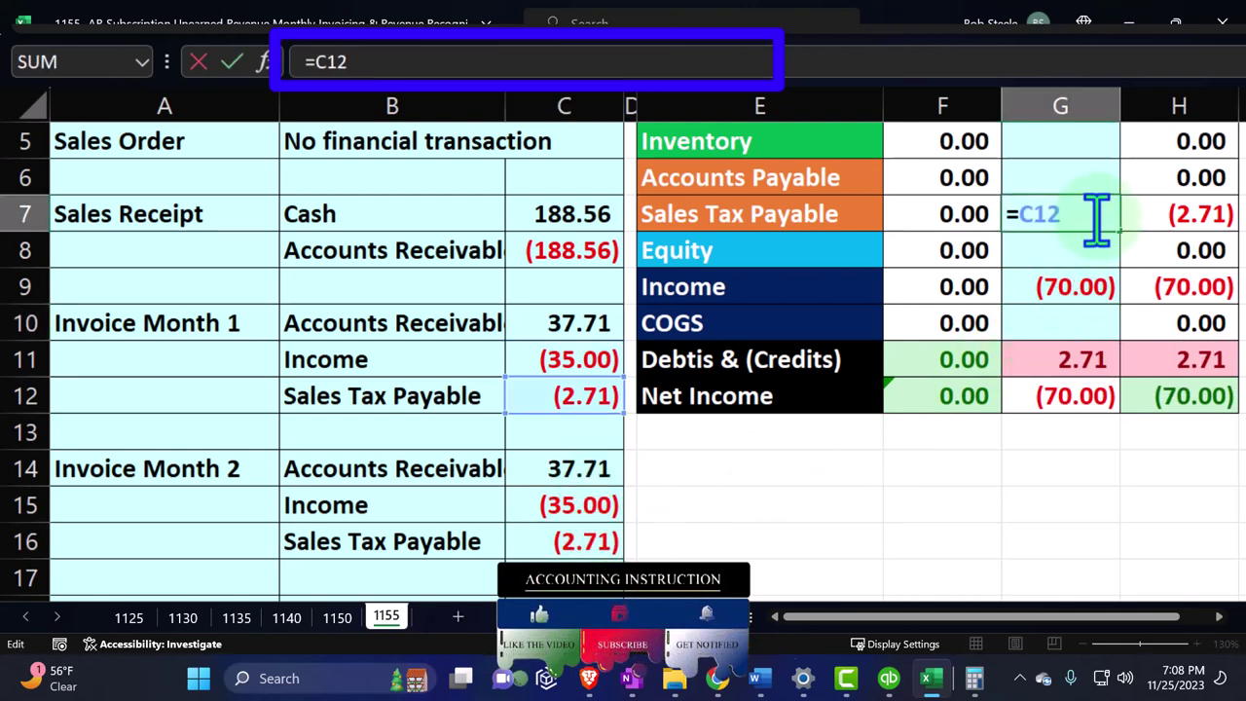
{"action": "type", "text": "+"}
{"action": "left_click", "coordinate": [599, 541]}
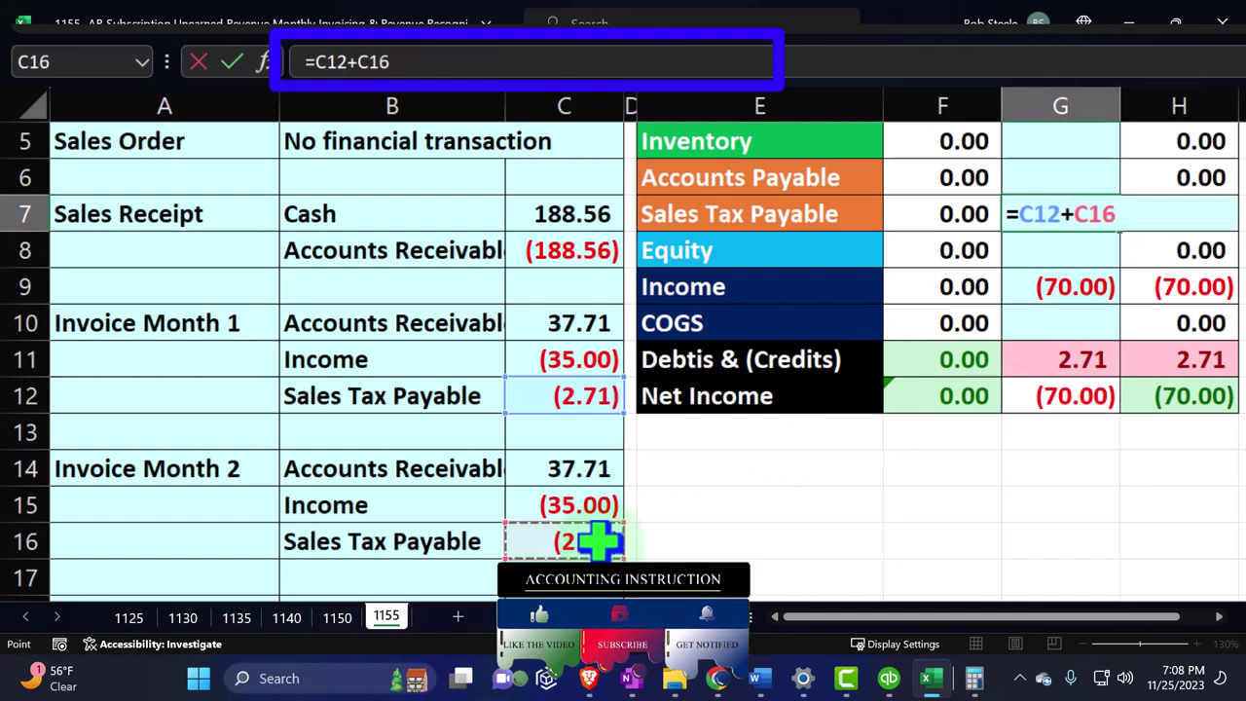
{"action": "key", "text": "Return"}
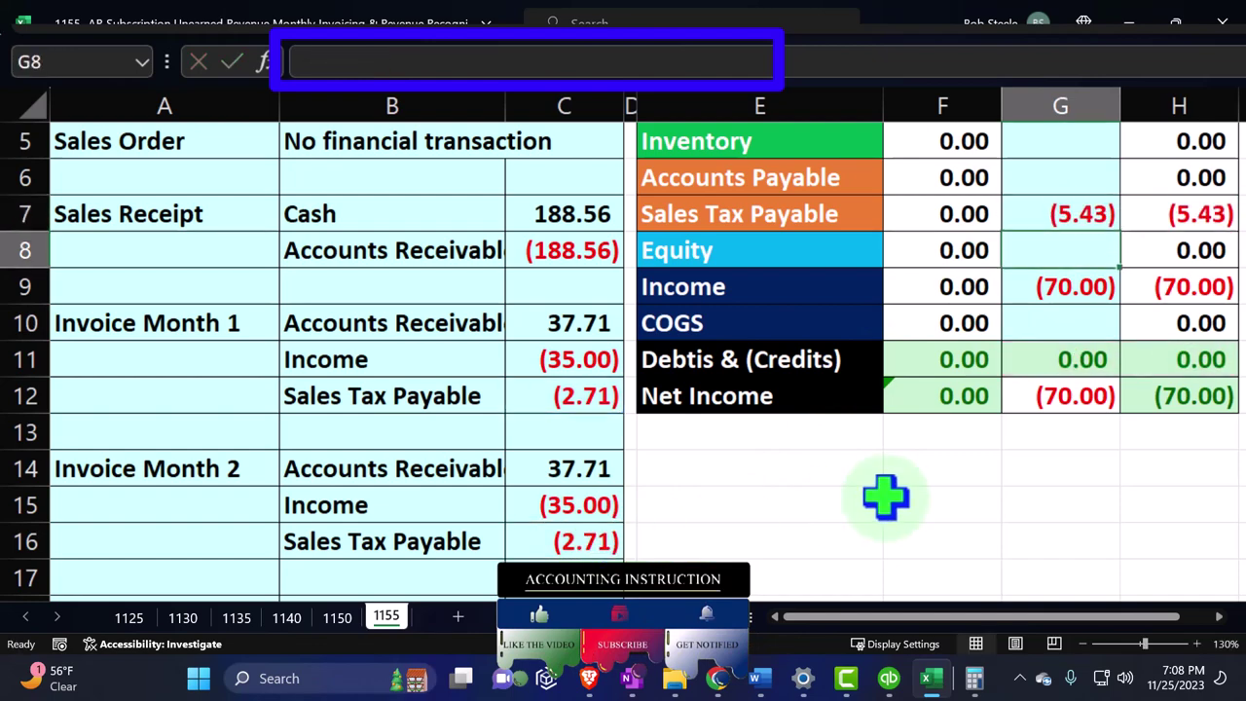
Step: Back in QuickBooks, review invoice 1103's quantity, then save and close it
{"action": "left_click", "coordinate": [932, 681]}
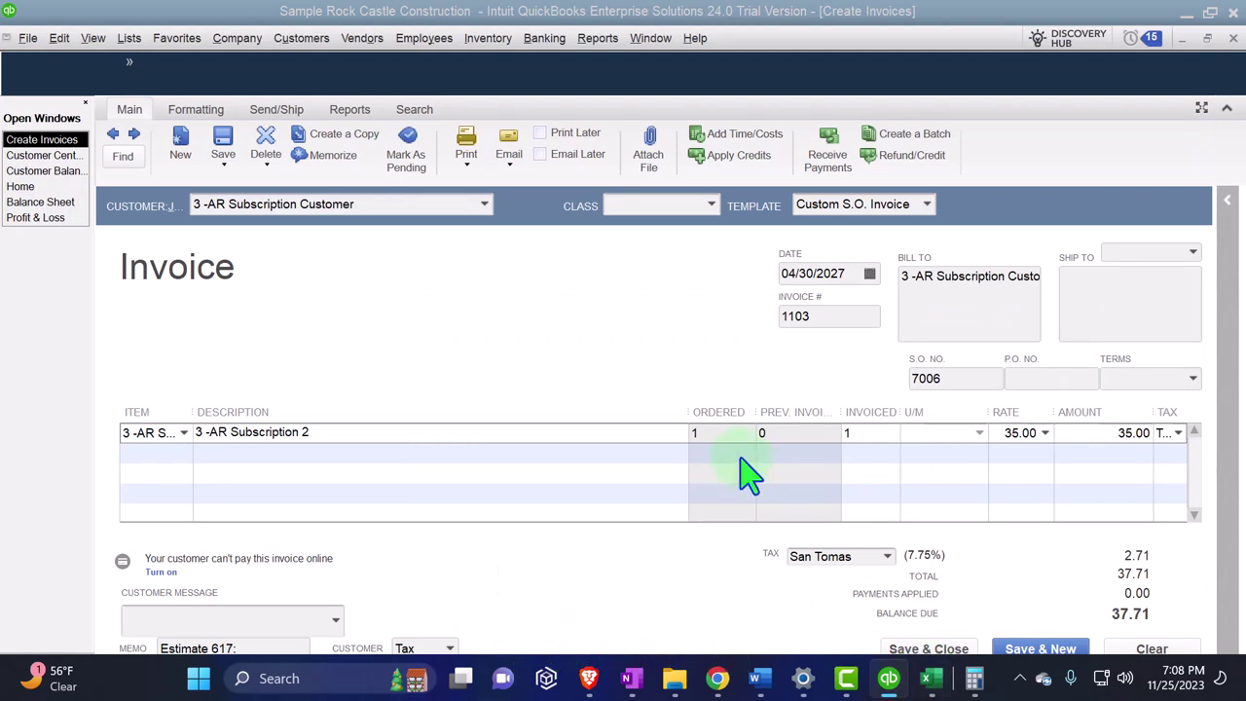
{"action": "left_click", "coordinate": [748, 475]}
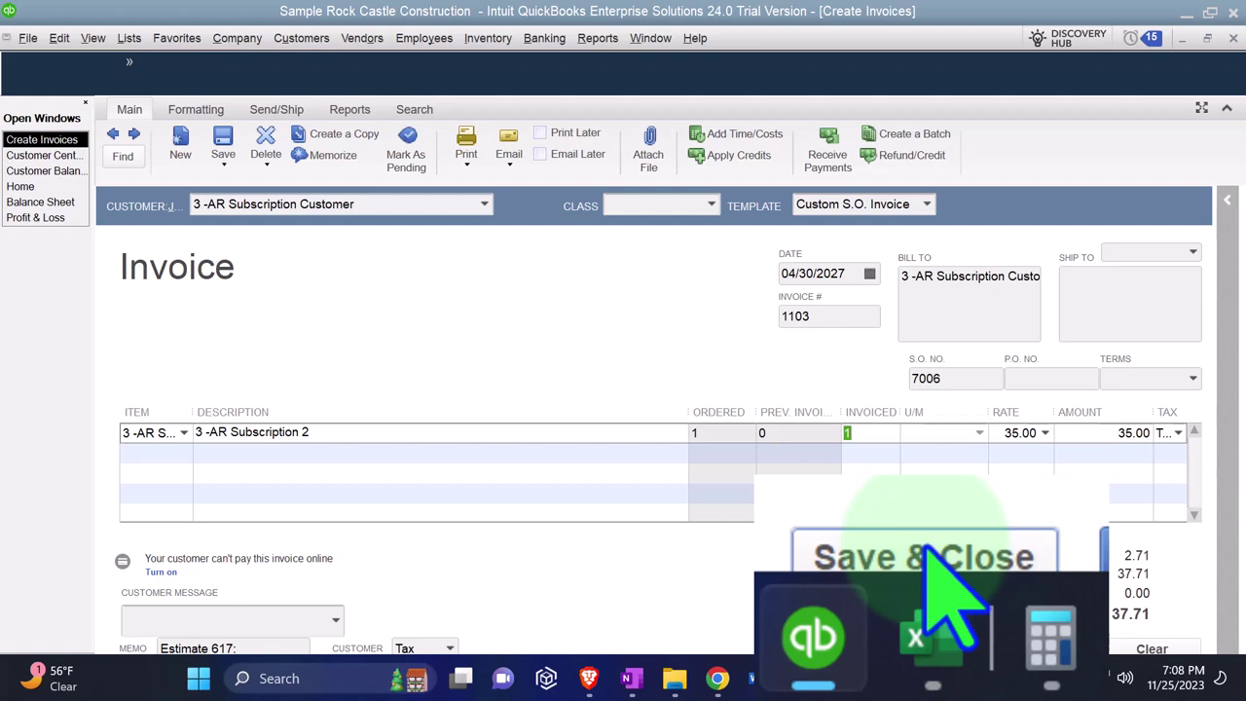
{"action": "left_click", "coordinate": [923, 649]}
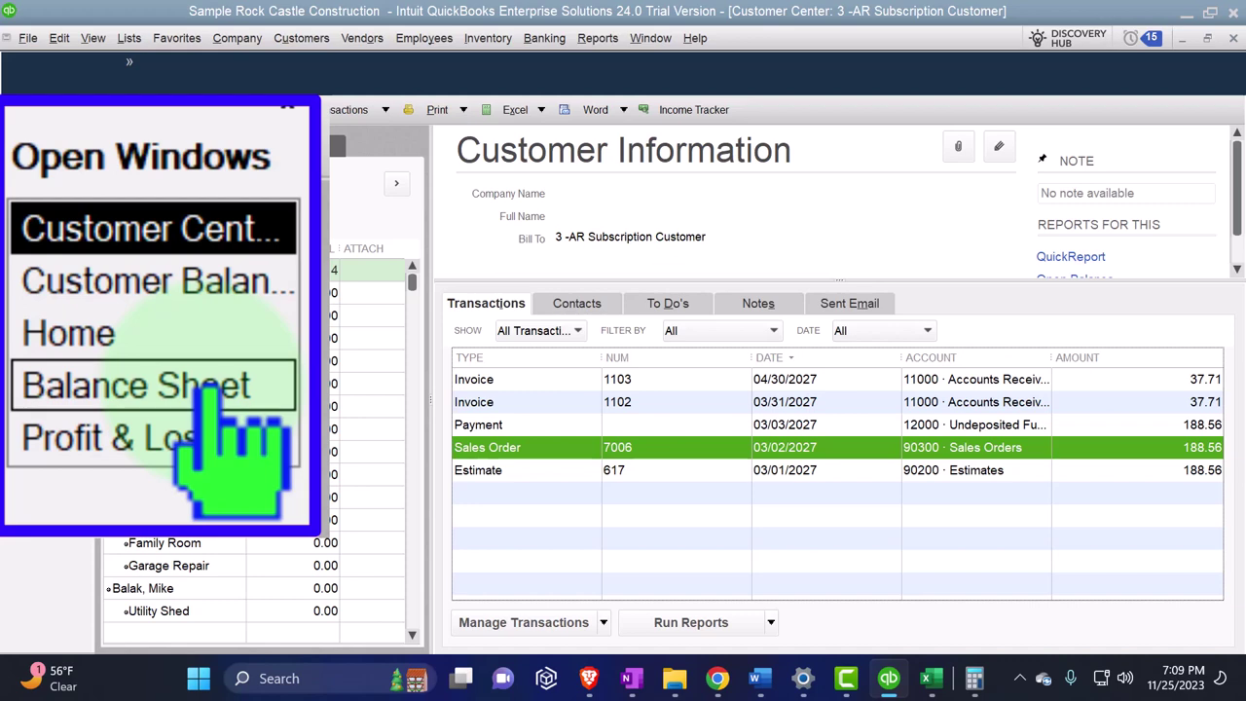
Step: Switch between the Balance Sheet and the Customer Center, ending on the Balance Sheet report
{"action": "left_click", "coordinate": [208, 391]}
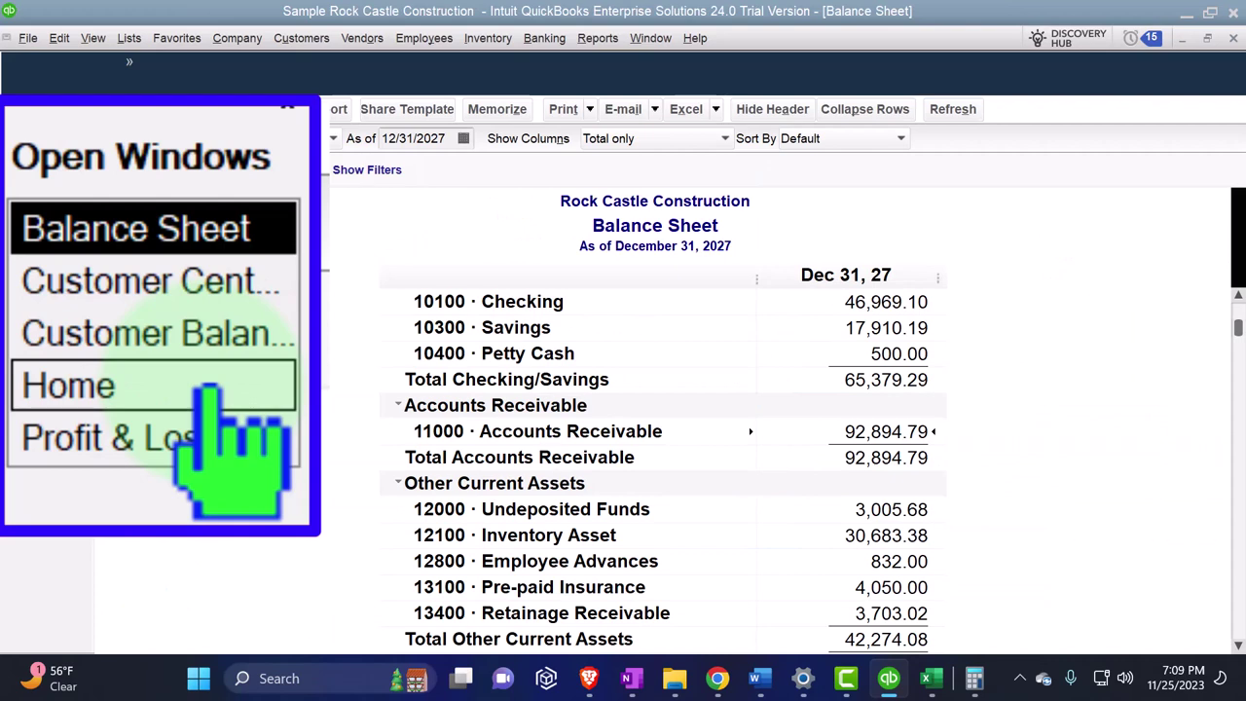
{"action": "left_click", "coordinate": [190, 282]}
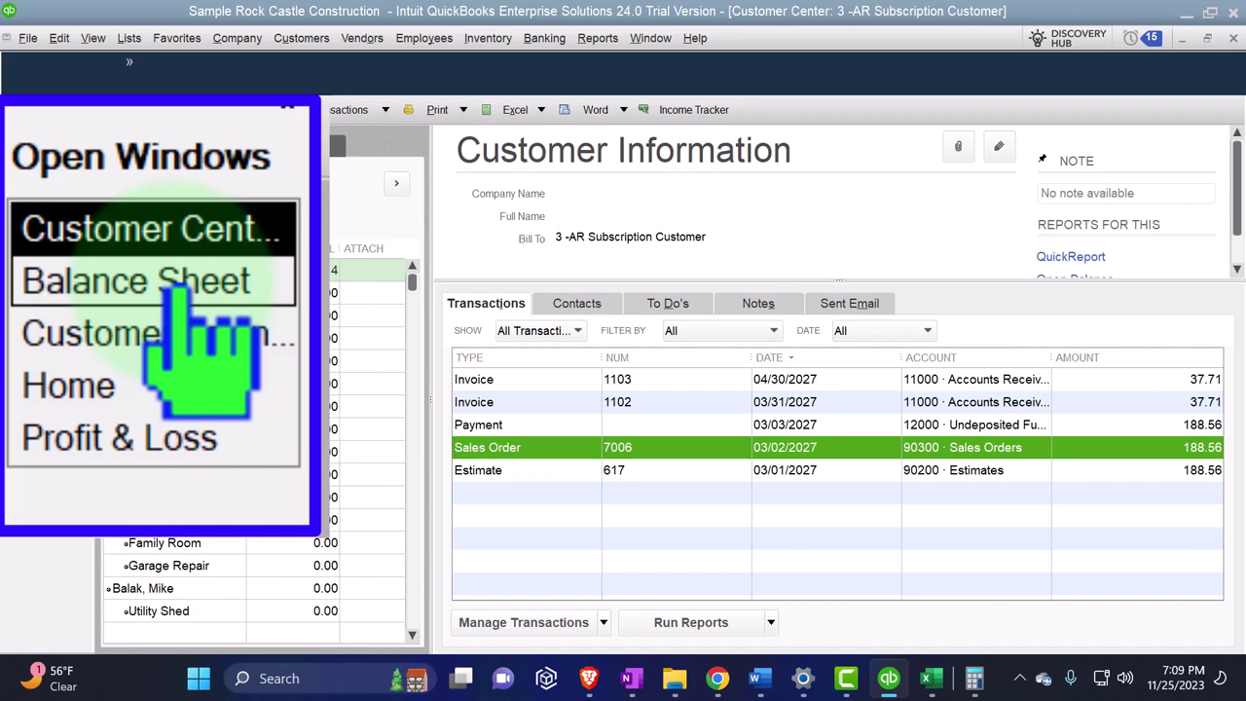
{"action": "left_click", "coordinate": [180, 284]}
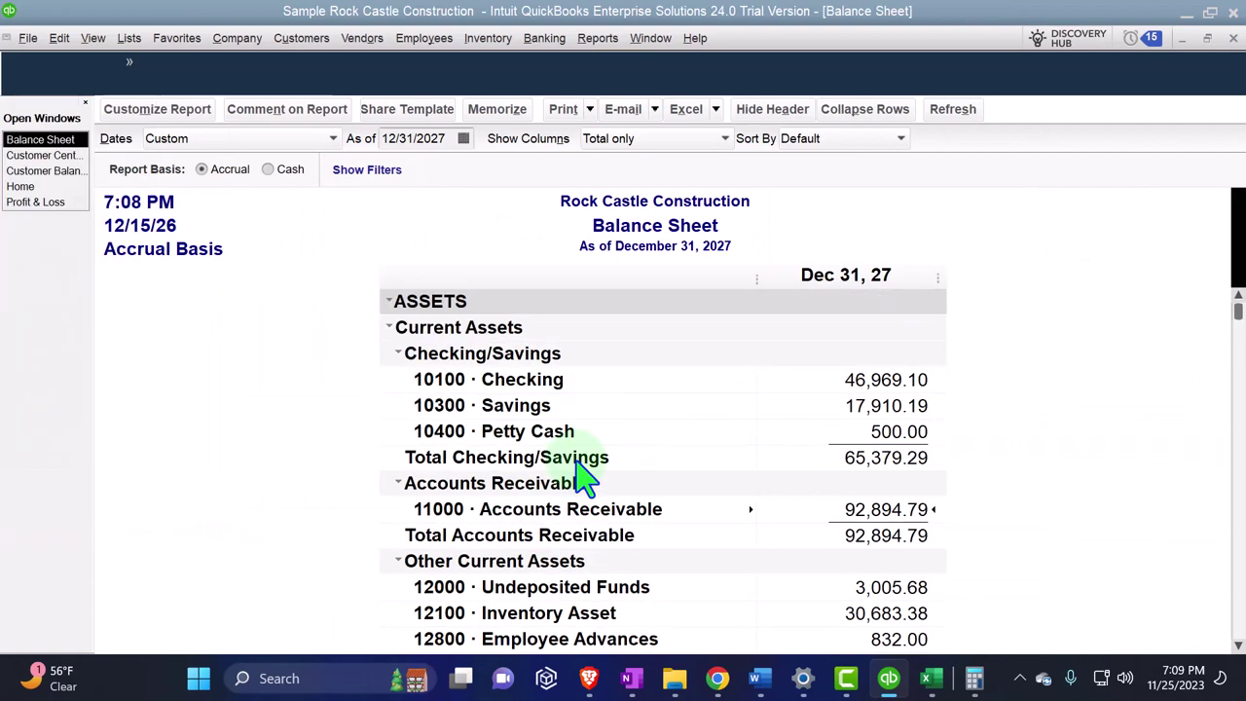
Step: QuickZoom the Accounts Receivable balance, then review the Profit & Loss and Customer Balance Detail reports
{"action": "double_click", "coordinate": [893, 508]}
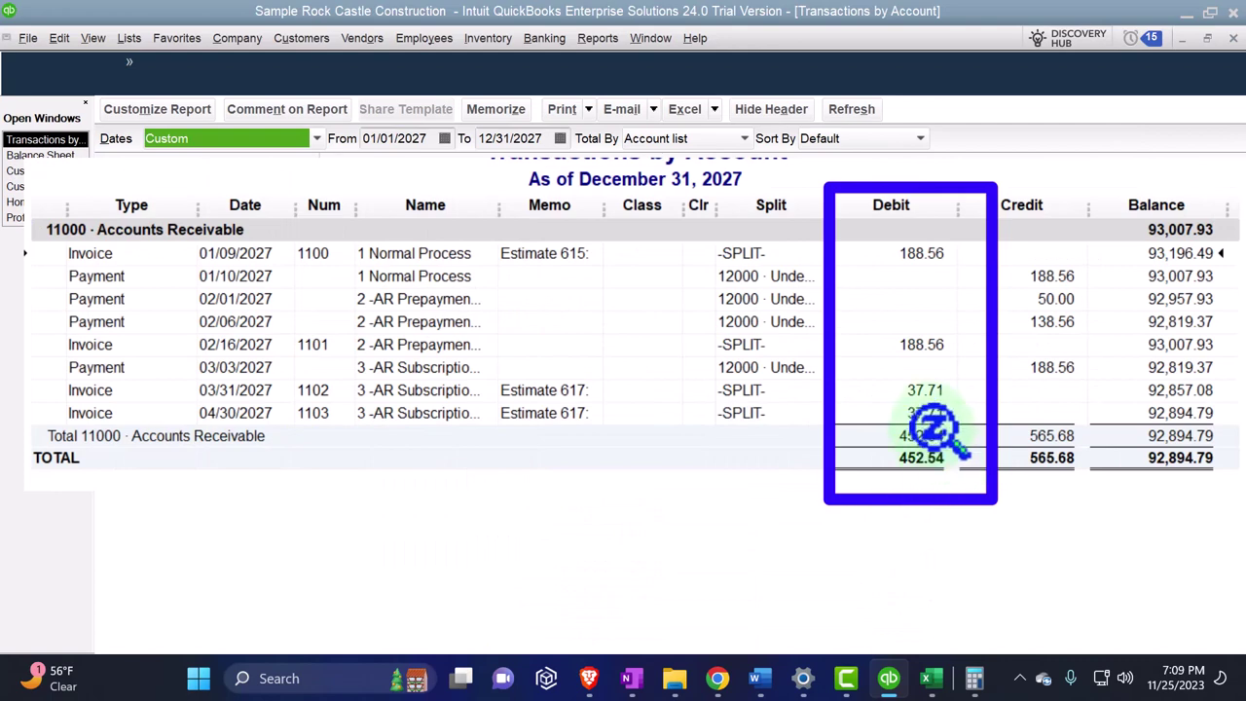
{"action": "left_click", "coordinate": [1232, 39]}
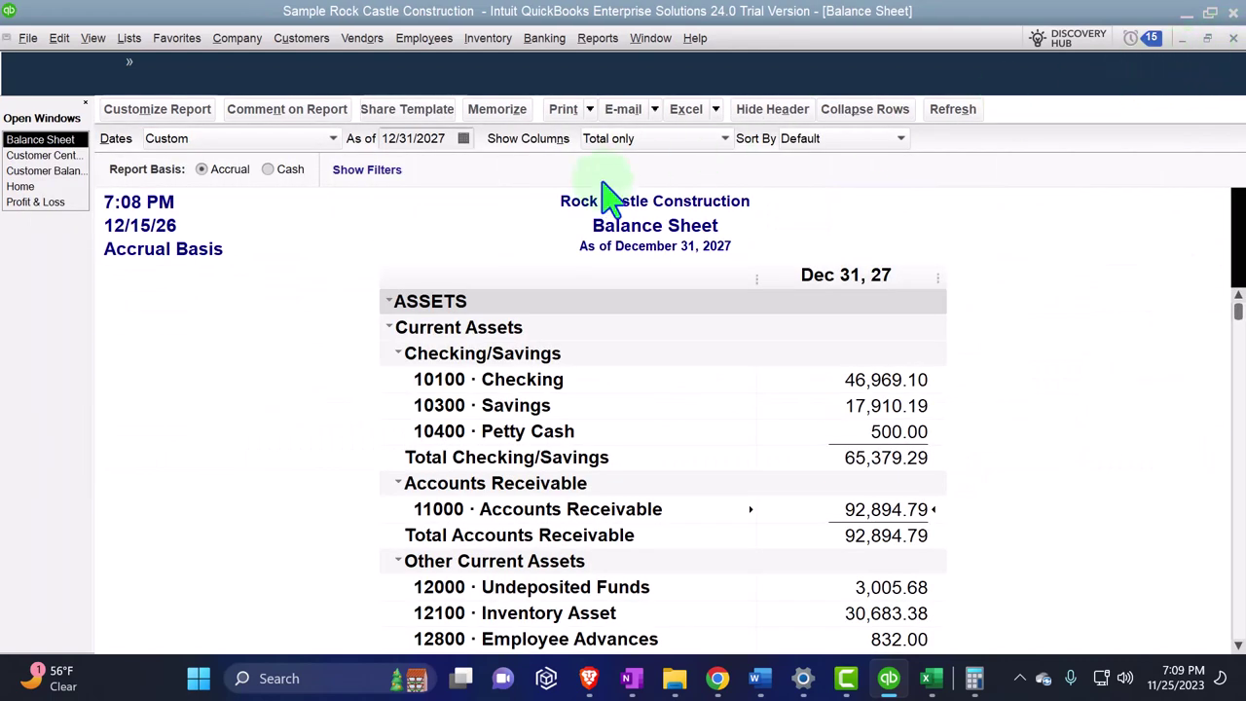
{"action": "left_click", "coordinate": [36, 202]}
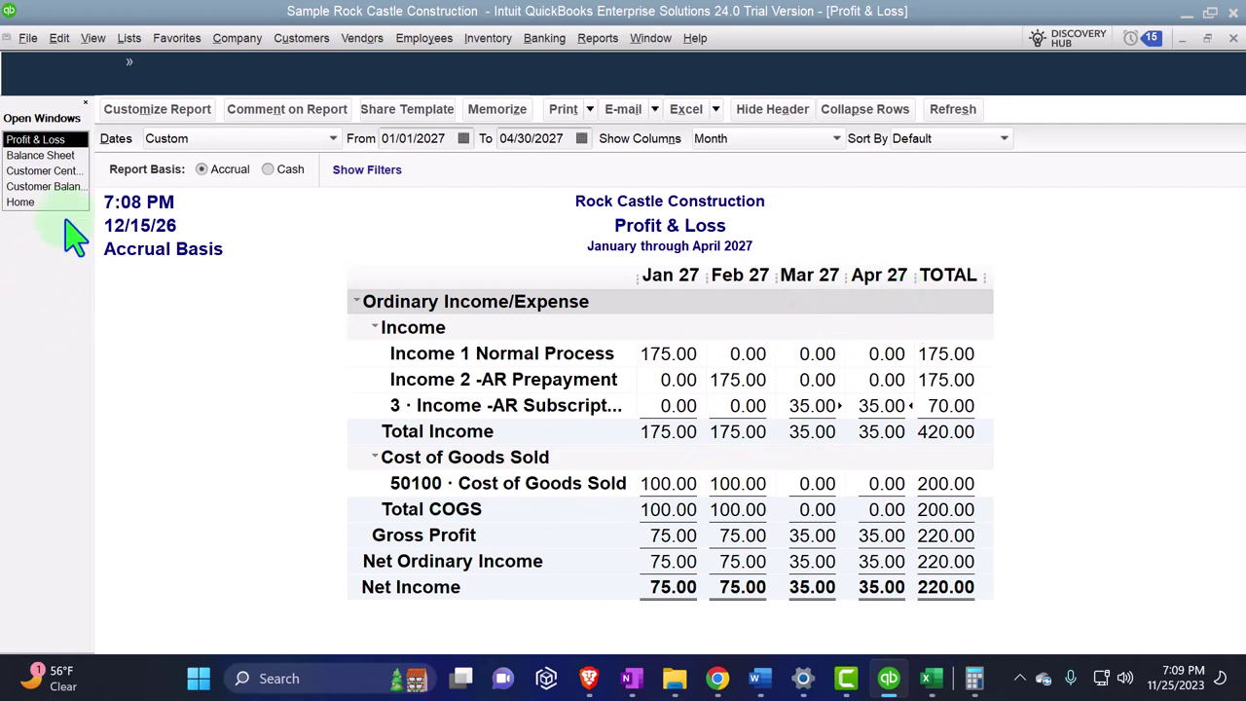
{"action": "left_click", "coordinate": [68, 187]}
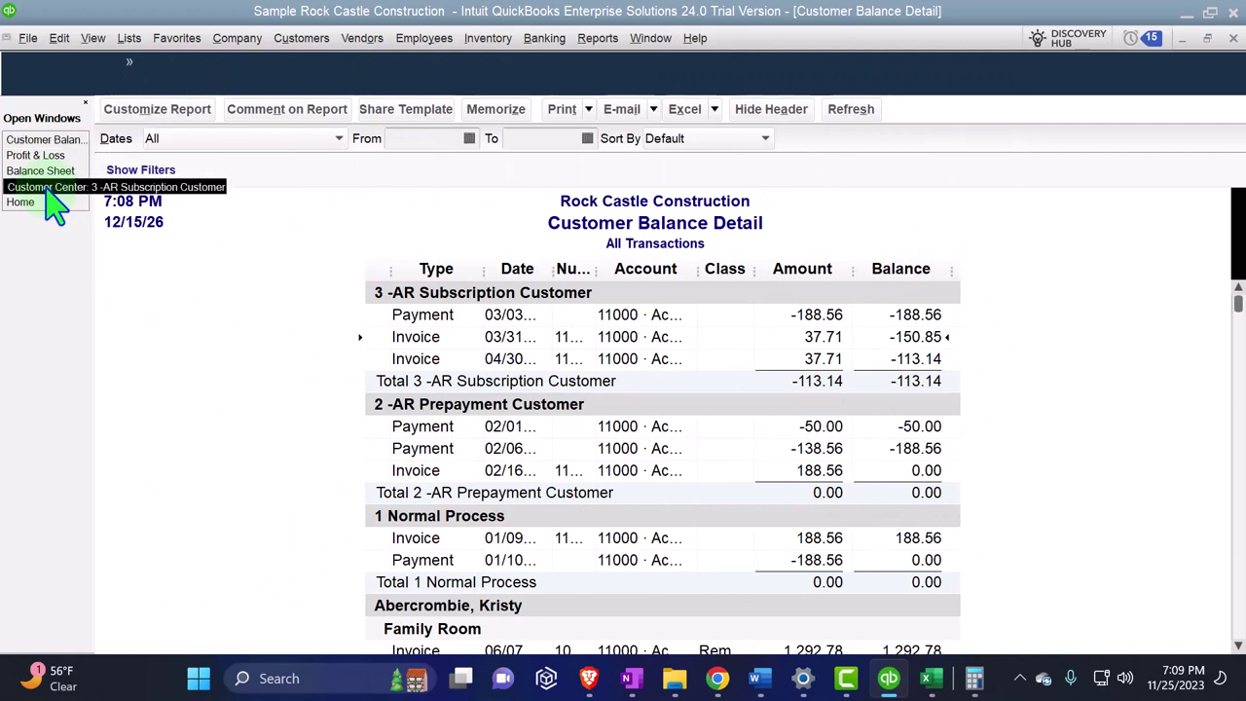
{"action": "left_click", "coordinate": [46, 187]}
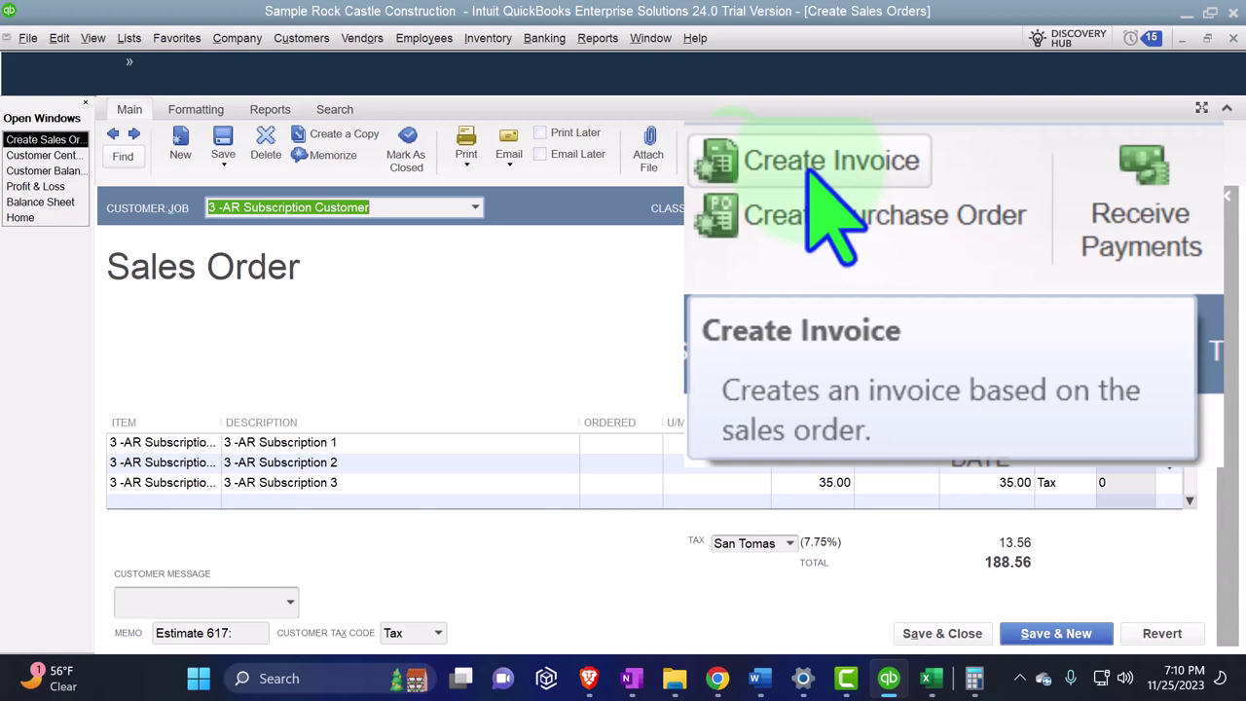
Step: Invoice only 3 -AR Subscription 3 from sales order 7006, dated 05/31/2027
{"action": "left_click", "coordinate": [725, 137]}
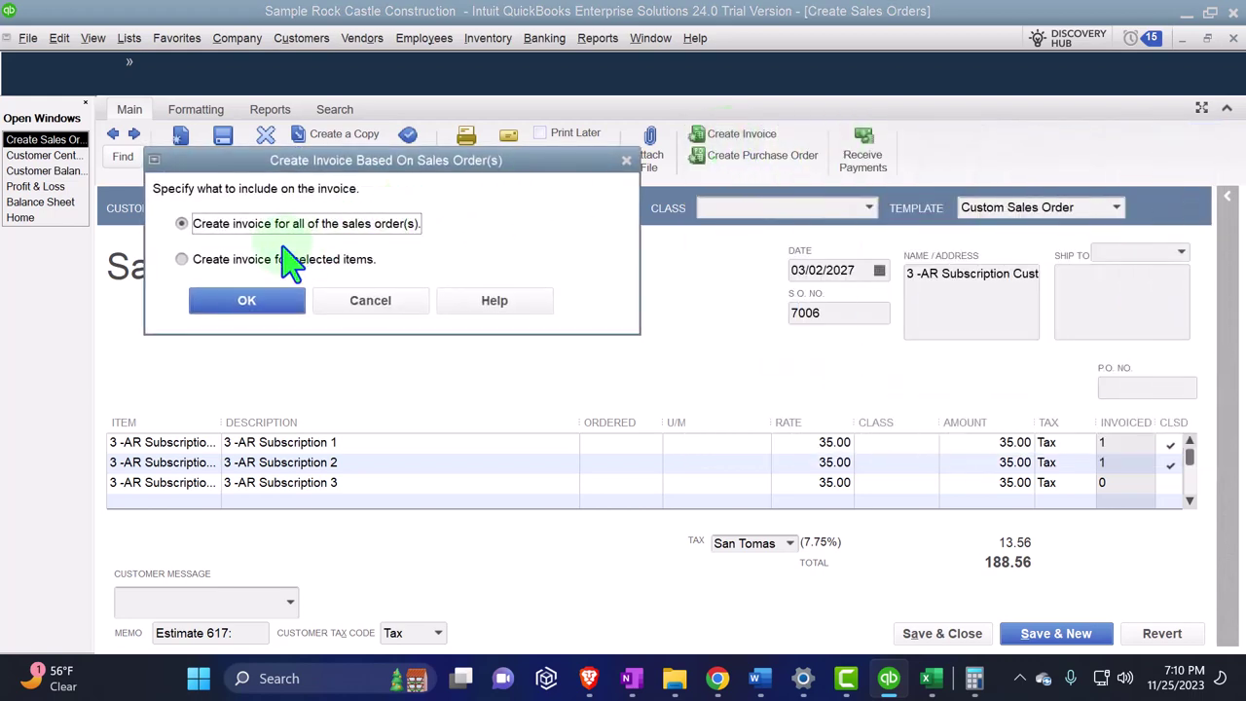
{"action": "left_click", "coordinate": [182, 260]}
{"action": "left_click", "coordinate": [245, 305]}
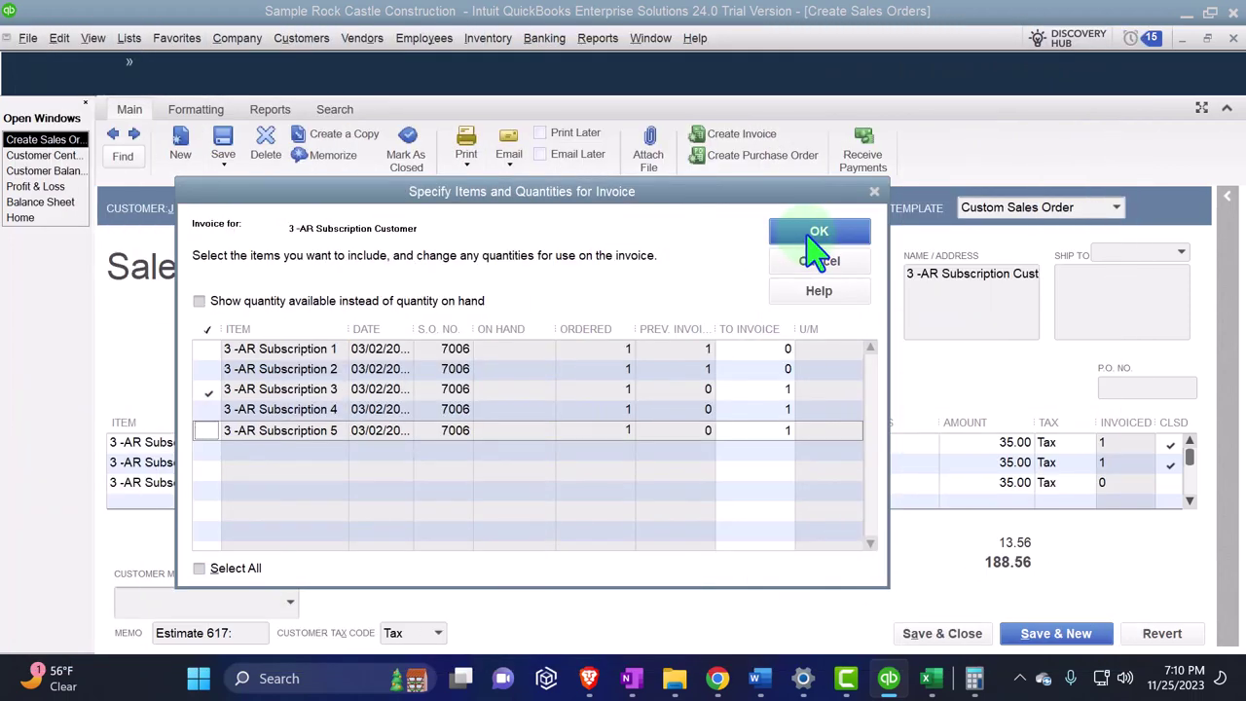
{"action": "left_click", "coordinate": [818, 234]}
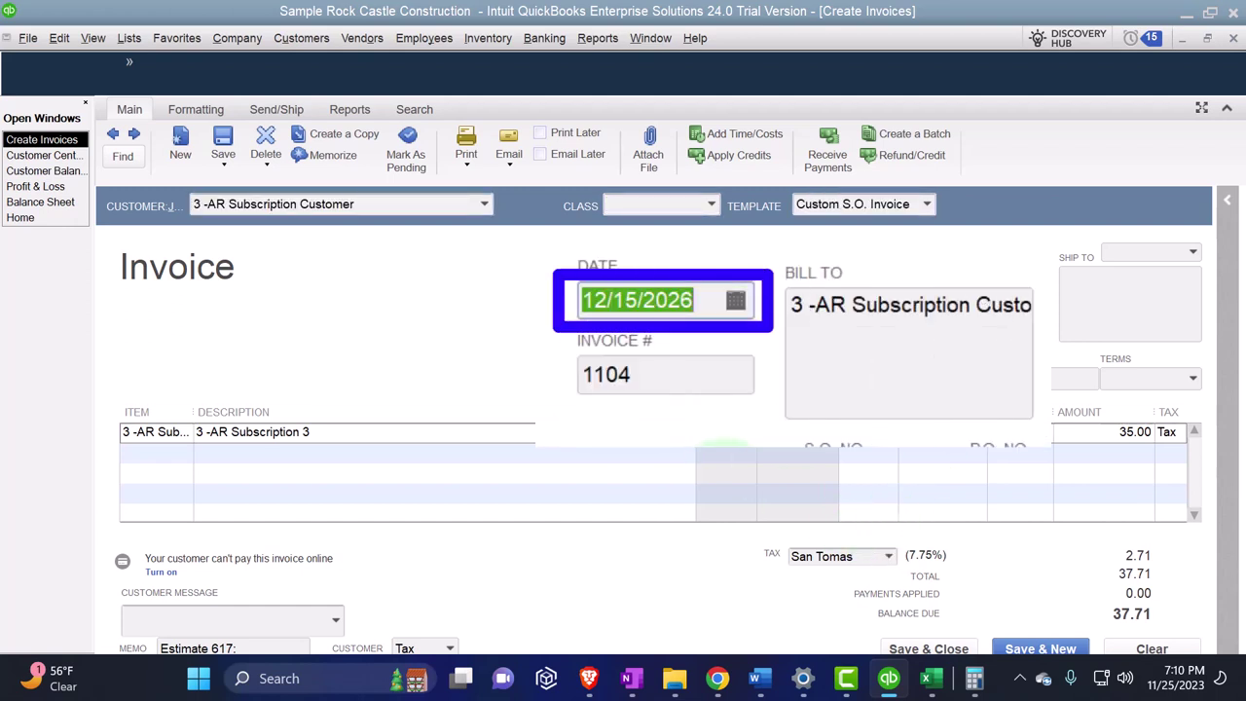
{"action": "type", "text": "05/3"}
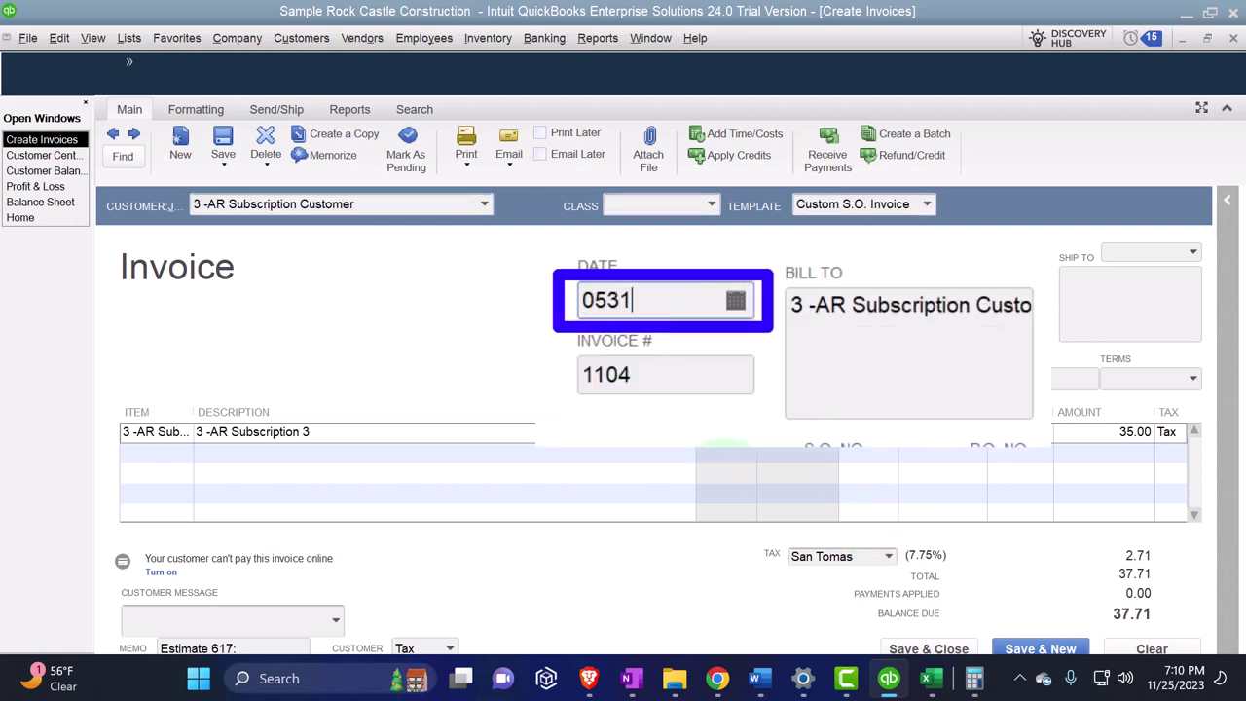
{"action": "type", "text": "1/2027"}
{"action": "key", "text": "Tab"}
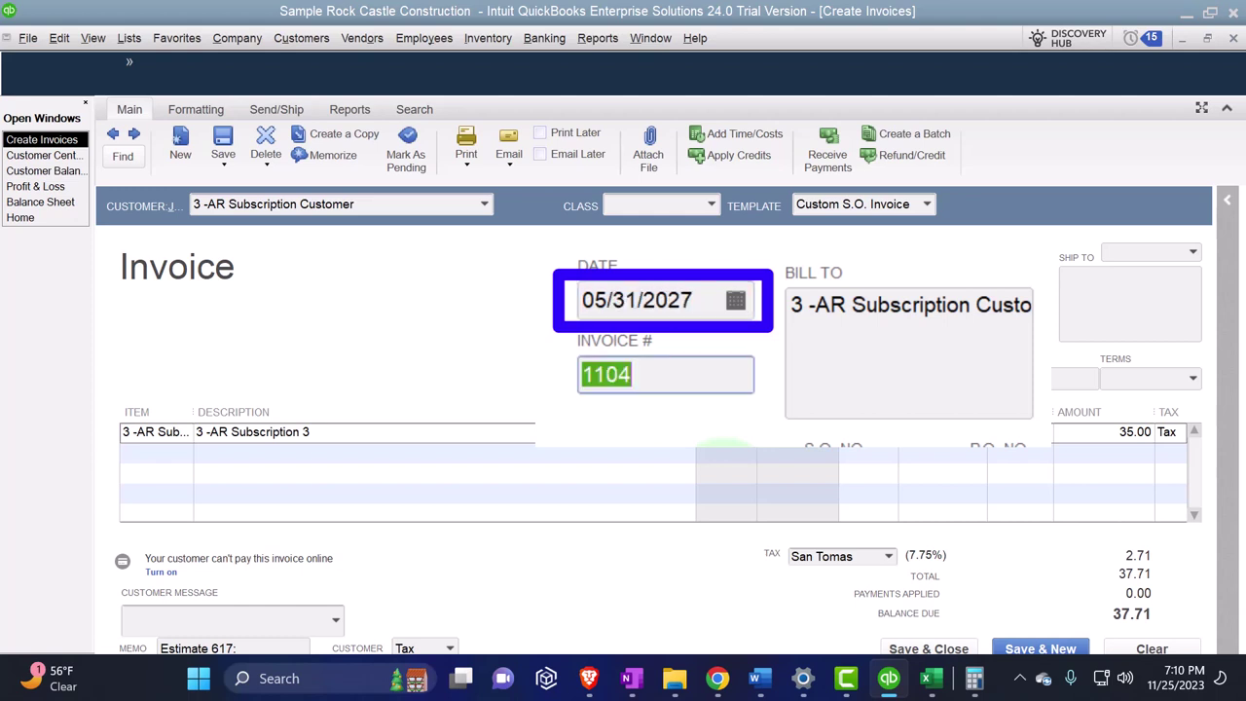
{"action": "key", "text": "Tab"}
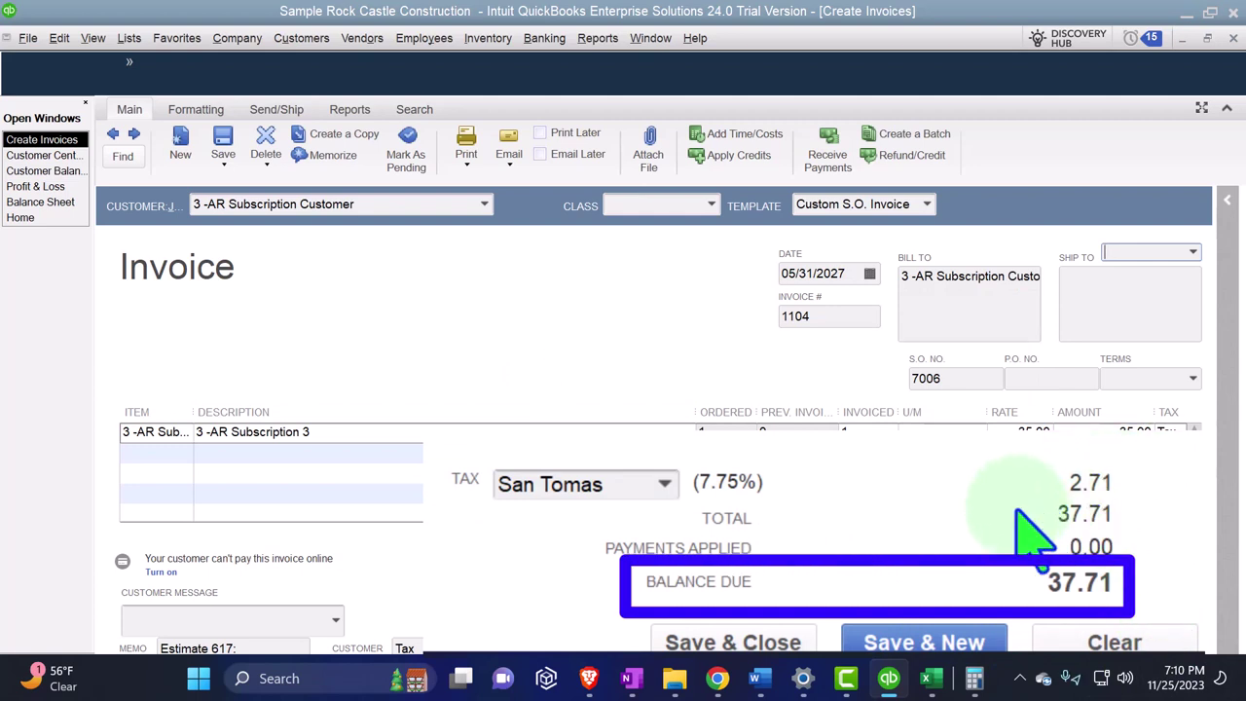
Step: In Excel, copy the A14 label to A18 and change it to 'Invoice Month 3'
{"action": "left_click", "coordinate": [931, 679]}
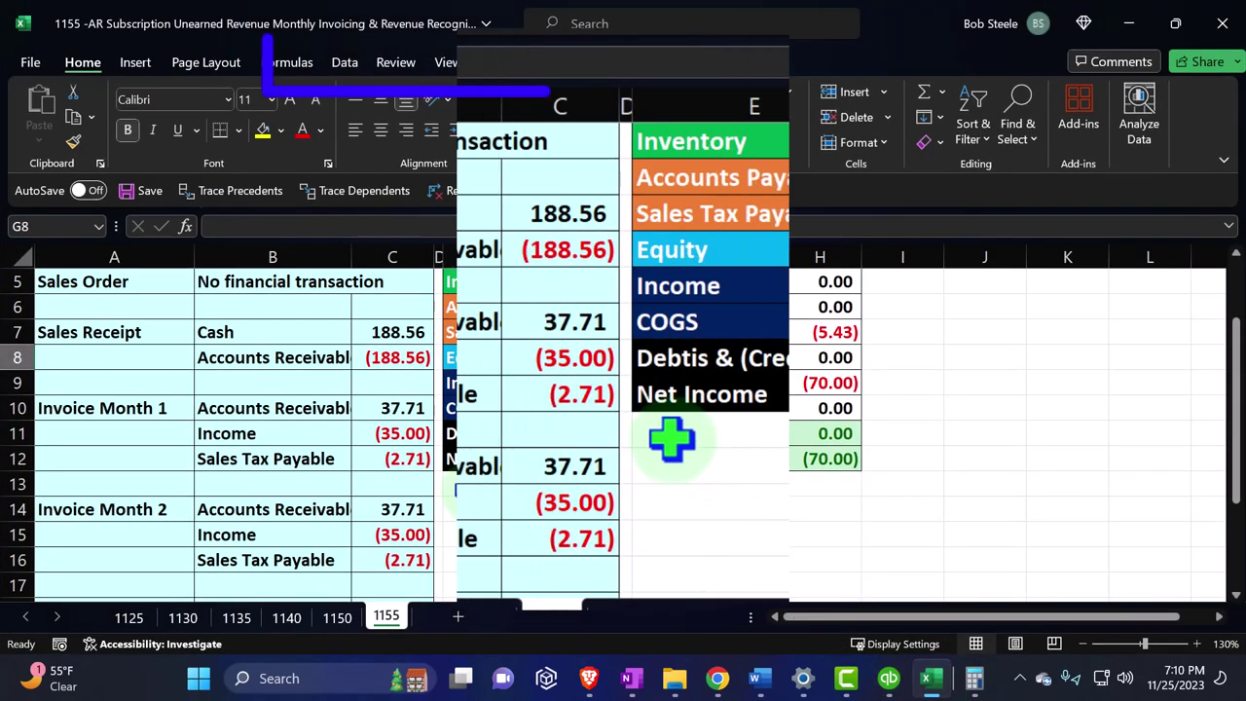
{"action": "scroll", "coordinate": [453, 454], "scroll_direction": "down", "scroll_amount": 1}
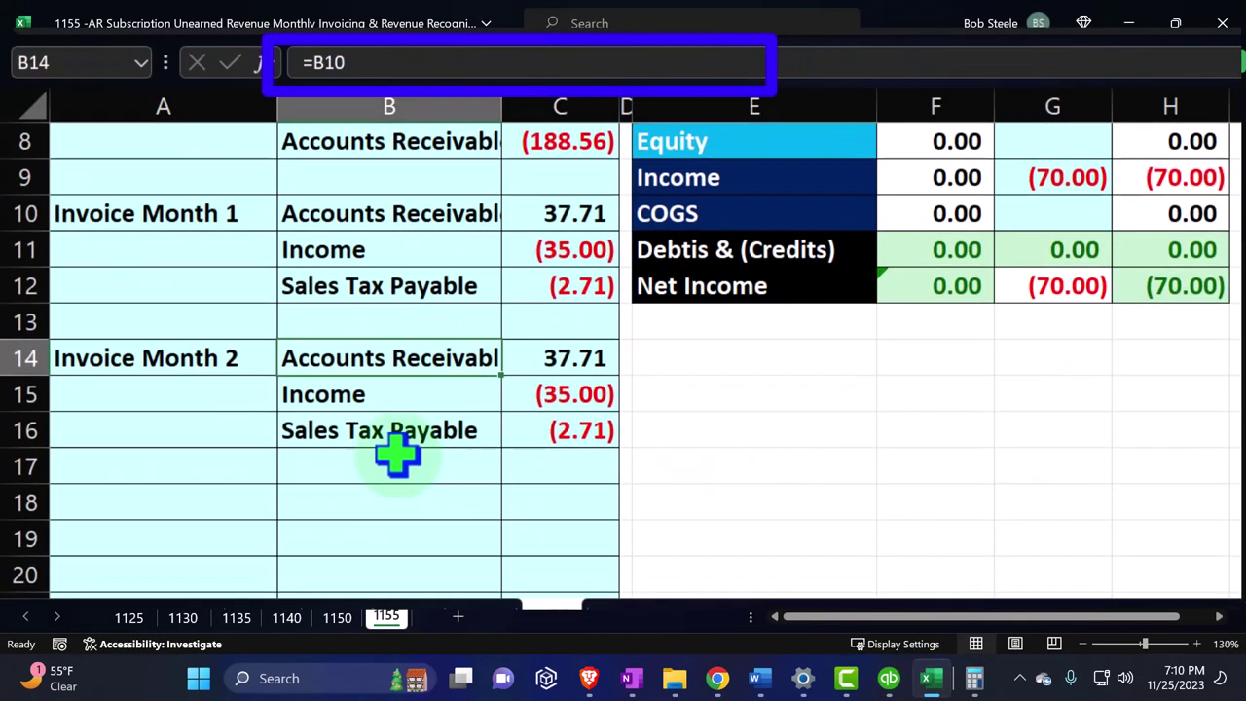
{"action": "left_click", "coordinate": [209, 366]}
{"action": "key", "text": "ctrl+c"}
{"action": "left_click", "coordinate": [208, 500]}
{"action": "key", "text": "ctrl+v"}
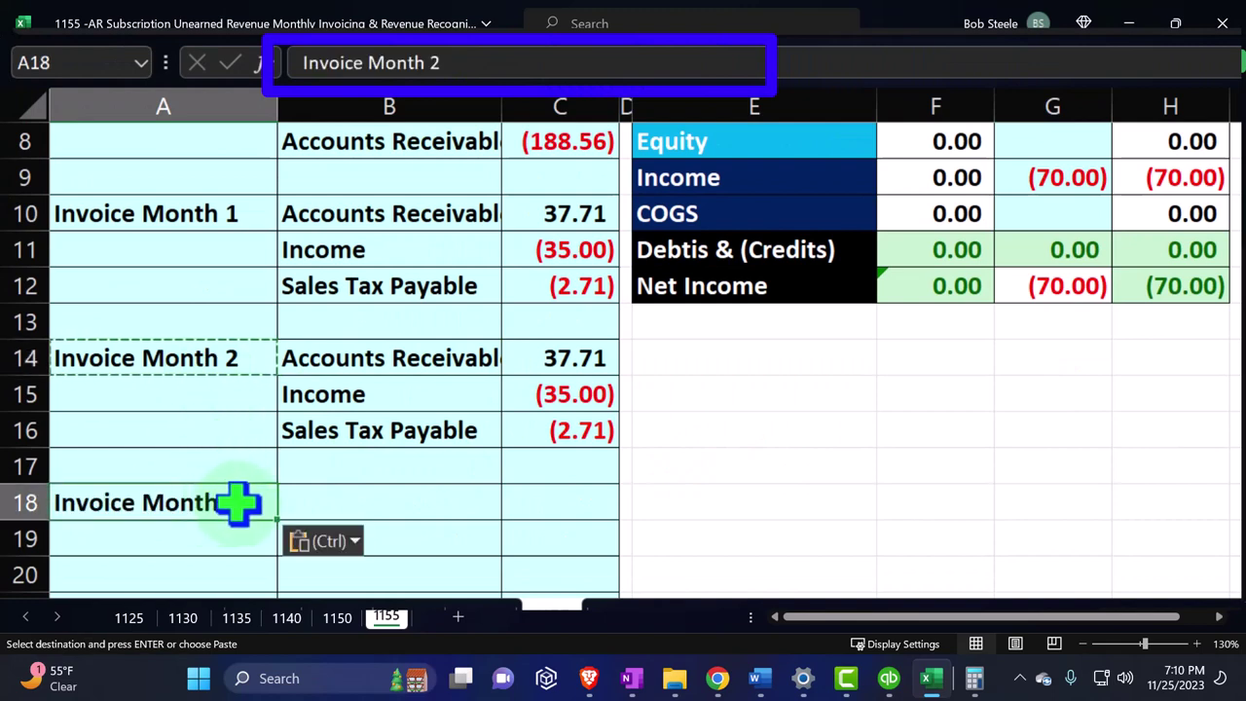
{"action": "double_click", "coordinate": [237, 500]}
{"action": "type", "text": "3"}
{"action": "key", "text": "Return"}
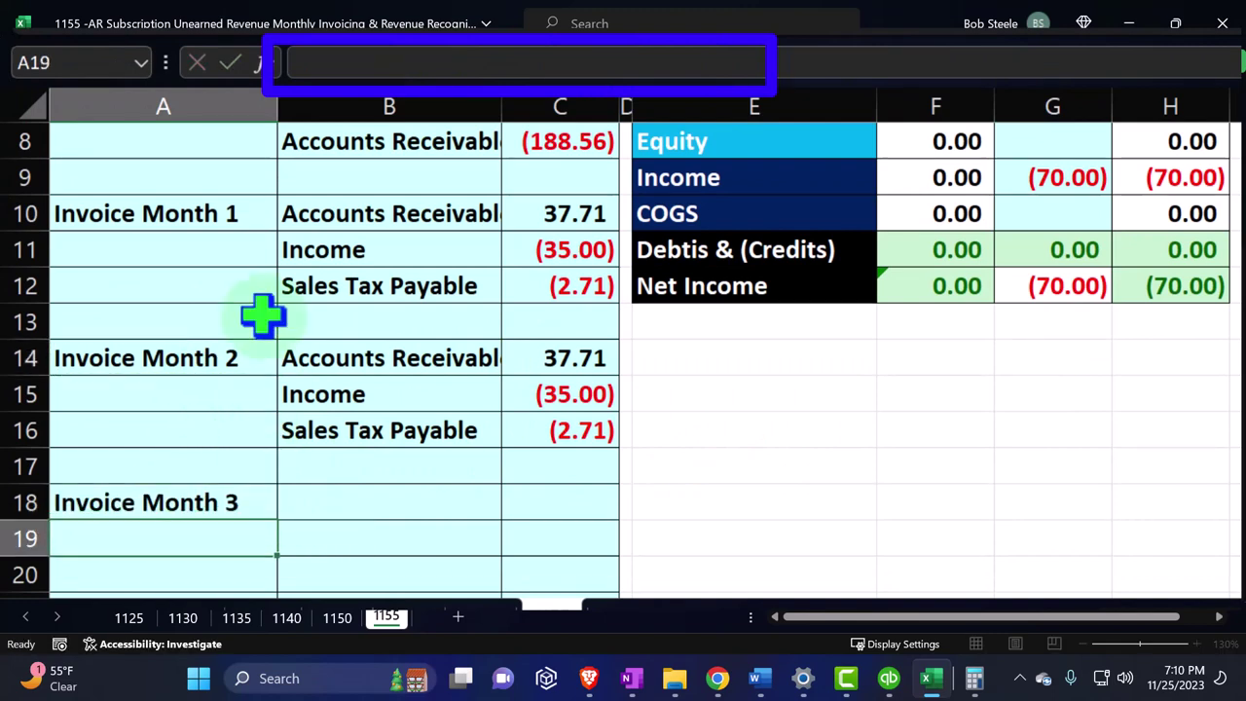
{"action": "key", "text": "Up"}
Step: Fill B18:B20 with formulas pulling the Accounts Receivable, Income and Sales Tax Payable labels
{"action": "key", "text": "Right"}
{"action": "type", "text": "+"}
{"action": "key", "text": "Up"}
{"action": "key", "text": "Up"}
{"action": "key", "text": "Up"}
{"action": "key", "text": "Up"}
{"action": "key", "text": "Return"}
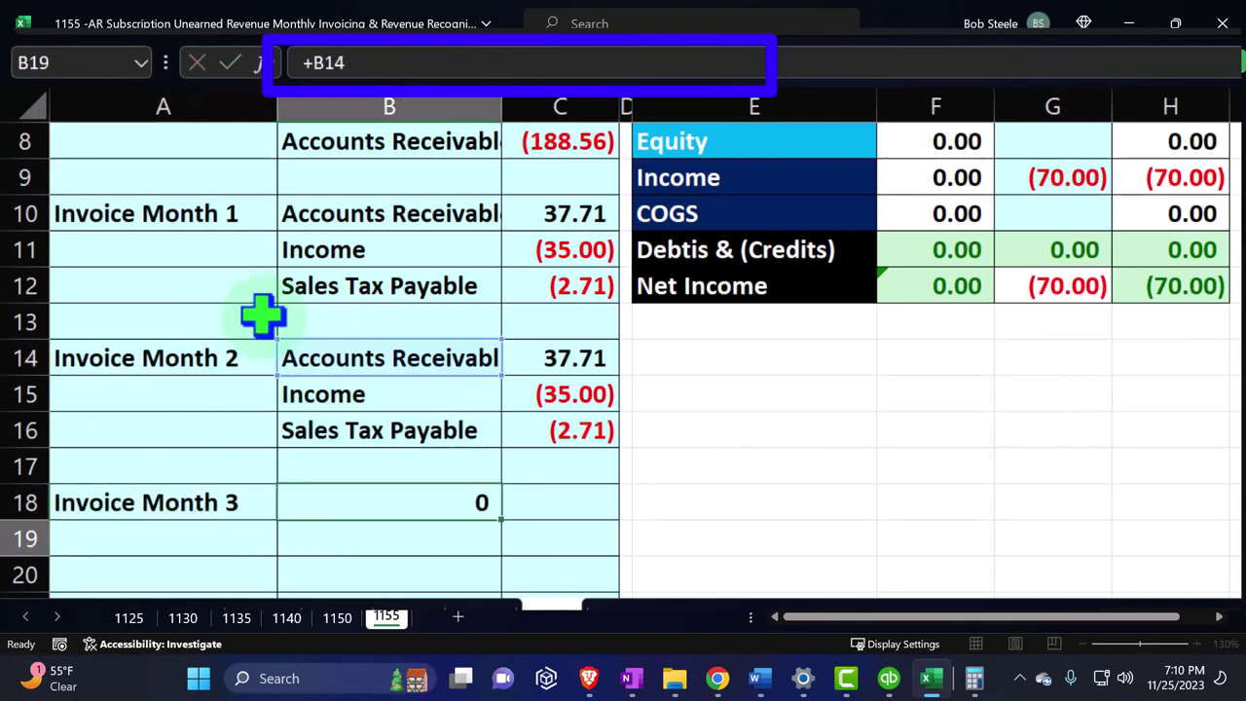
{"action": "left_click", "coordinate": [464, 500]}
{"action": "left_click", "coordinate": [501, 523]}
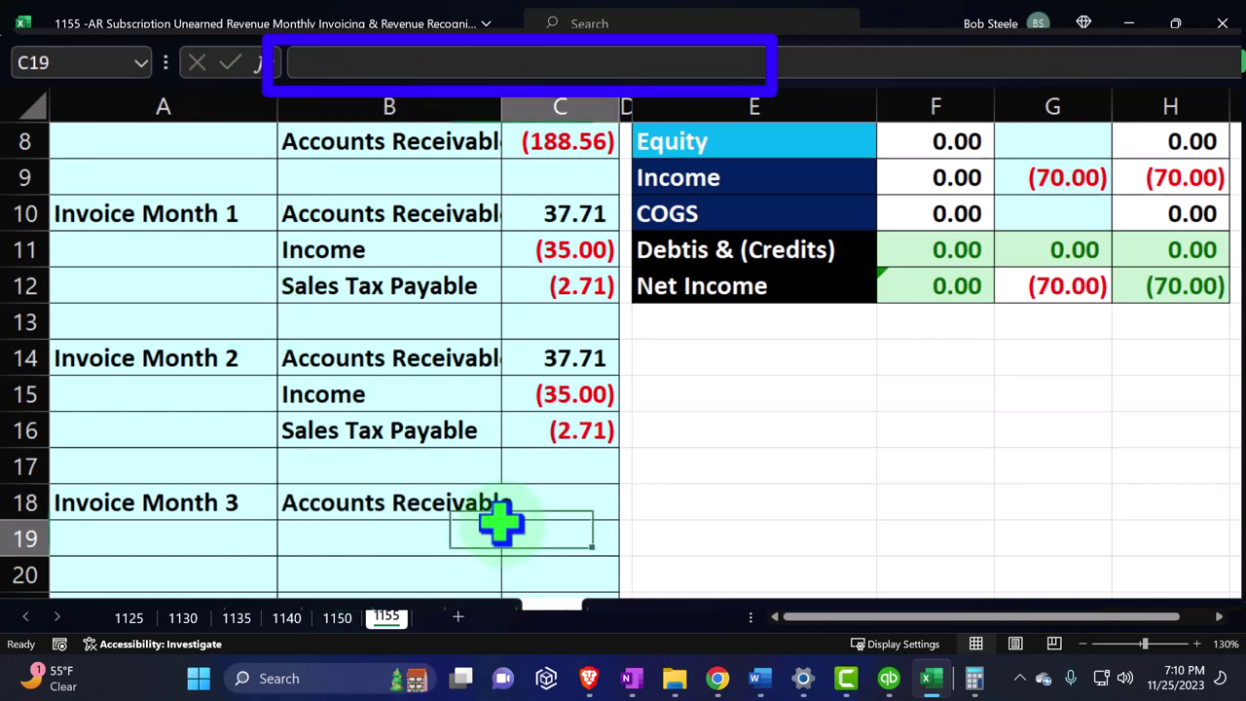
{"action": "left_click", "coordinate": [487, 506]}
{"action": "left_click_drag", "start_coordinate": [502, 520], "coordinate": [504, 582]}
Step: Enter =C14 in C18 and fill down to C20 for 37.71, (35.00) and (2.71)
{"action": "left_click", "coordinate": [540, 502]}
{"action": "type", "text": "="}
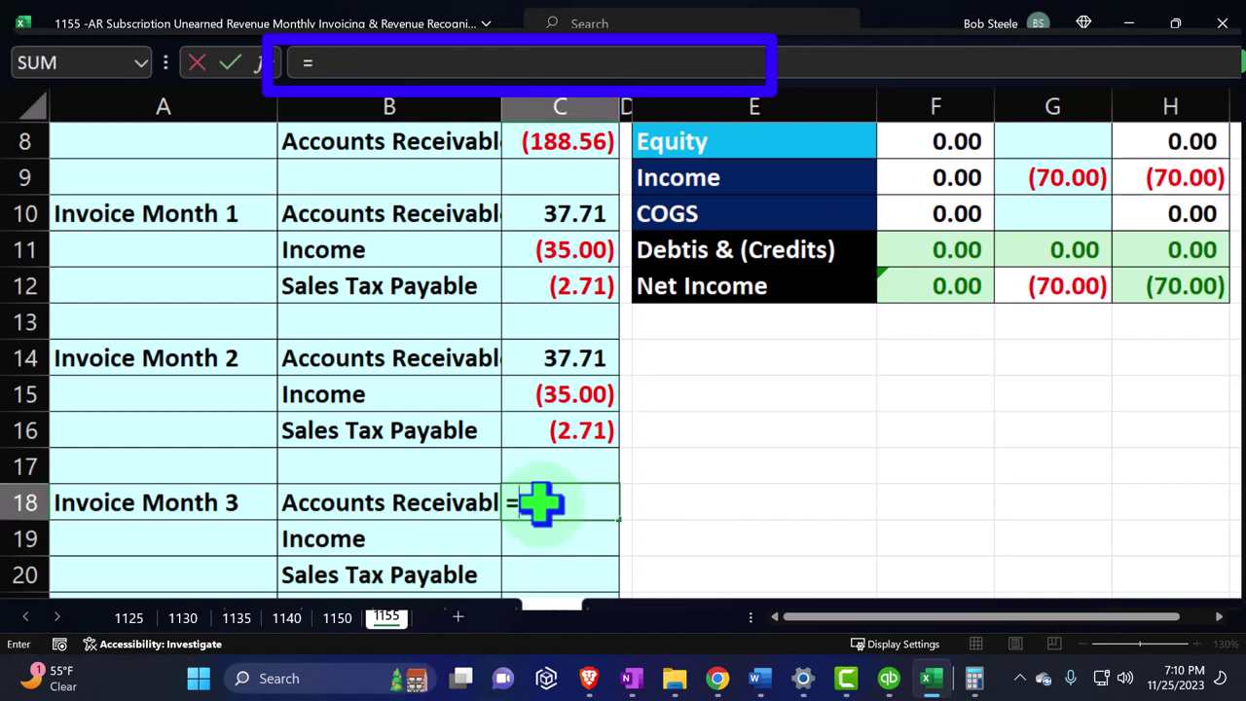
{"action": "key", "text": "Up"}
{"action": "key", "text": "Up"}
{"action": "key", "text": "Up"}
{"action": "key", "text": "Up"}
{"action": "key", "text": "Return"}
{"action": "left_click", "coordinate": [540, 502]}
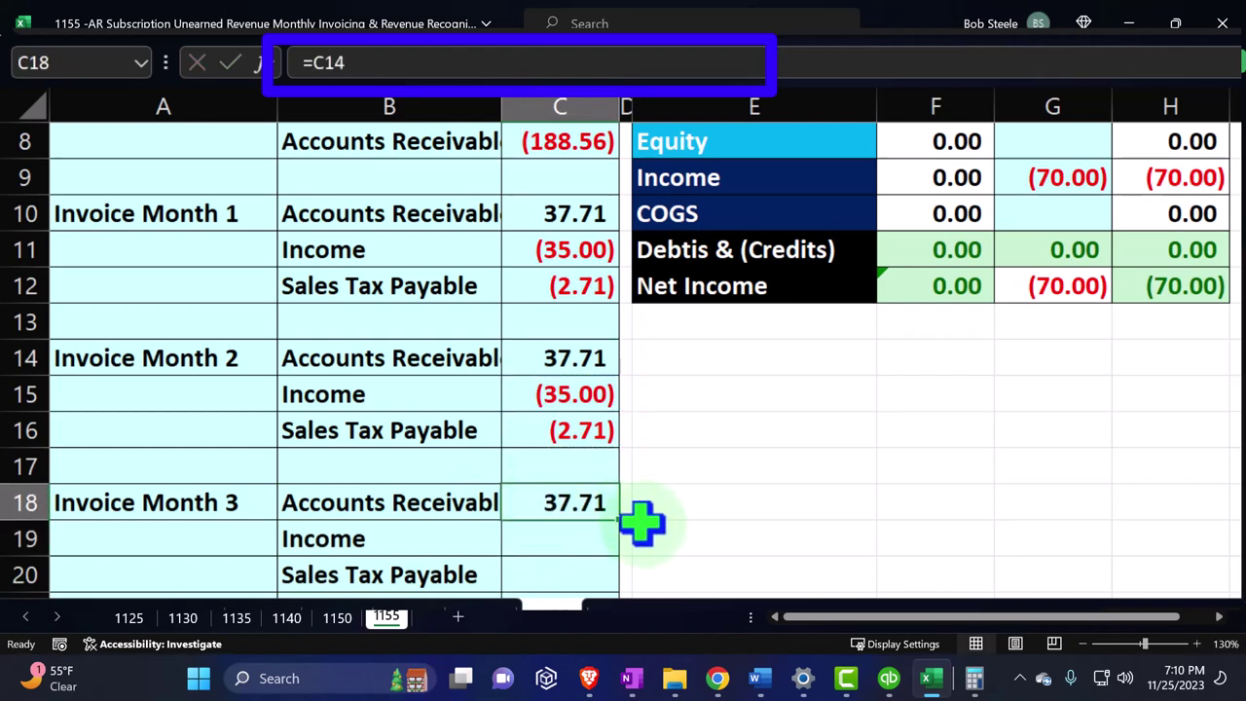
{"action": "left_click_drag", "start_coordinate": [620, 524], "coordinate": [620, 581]}
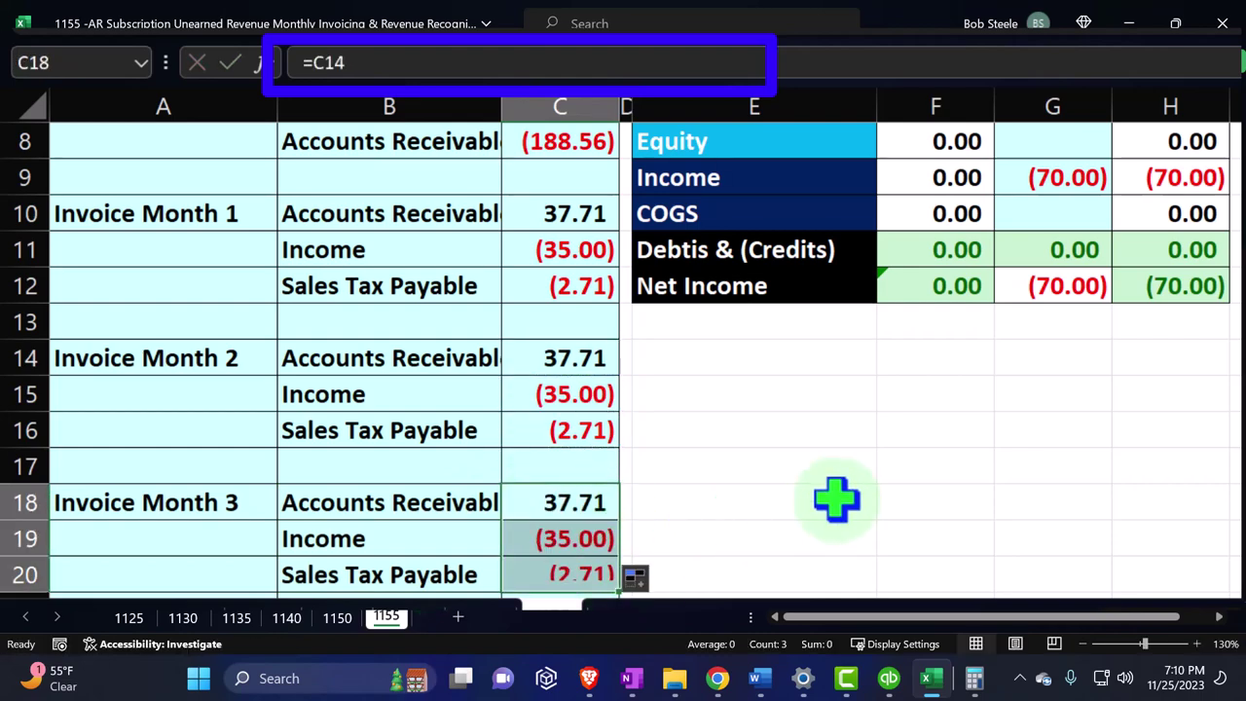
{"action": "scroll", "coordinate": [835, 501], "scroll_direction": "up", "scroll_amount": 3}
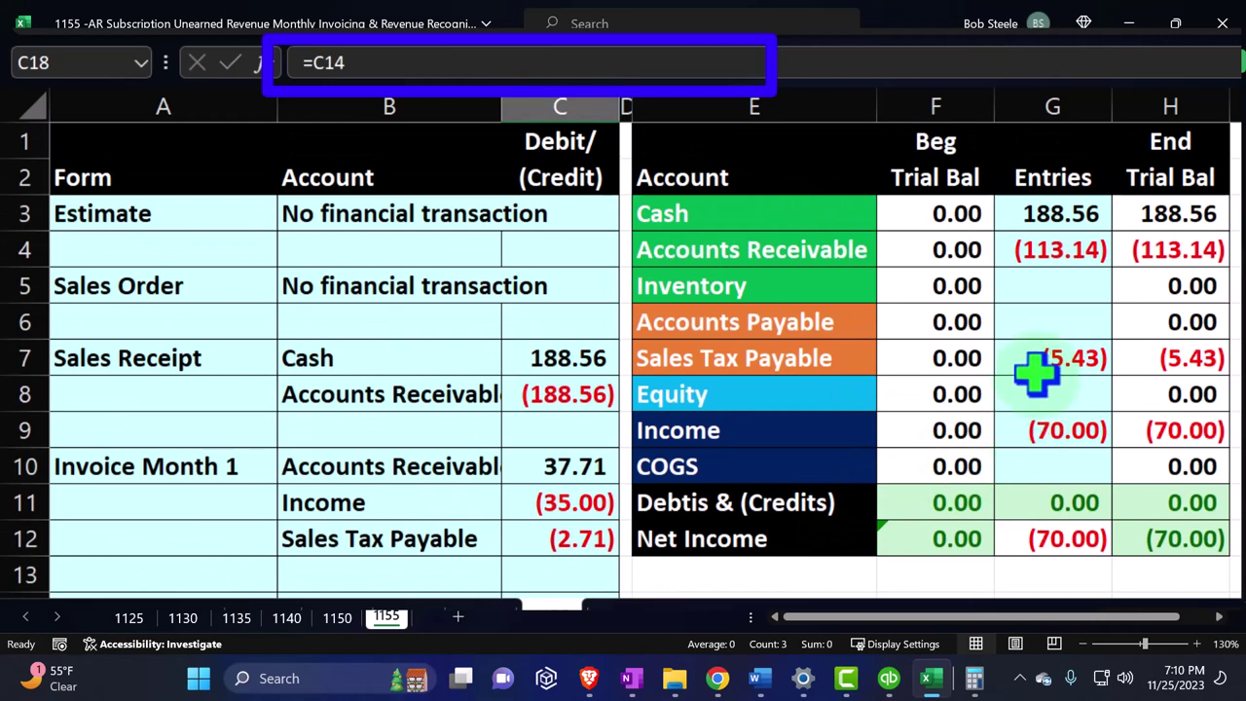
Step: Add C18 to the receivable entries formula in G4 and check the H4 balance
{"action": "double_click", "coordinate": [1066, 245]}
{"action": "type", "text": "+"}
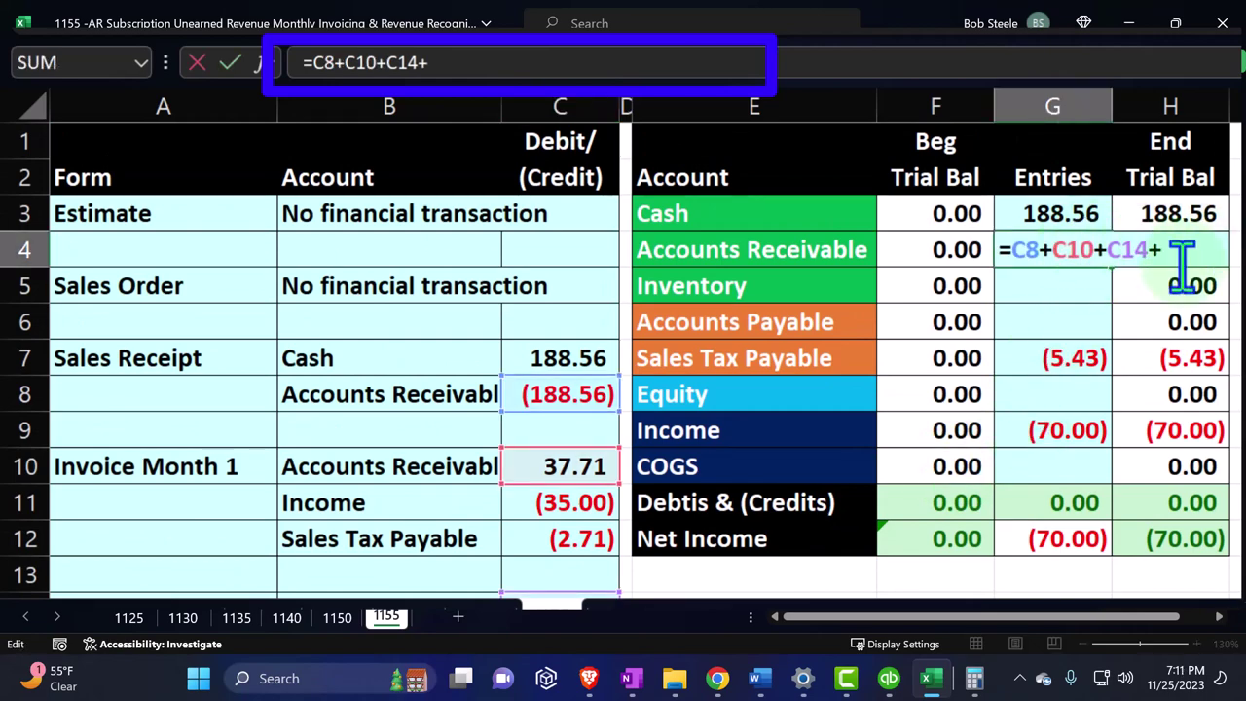
{"action": "scroll", "coordinate": [829, 347], "scroll_direction": "down", "scroll_amount": 3}
{"action": "left_click", "coordinate": [578, 426]}
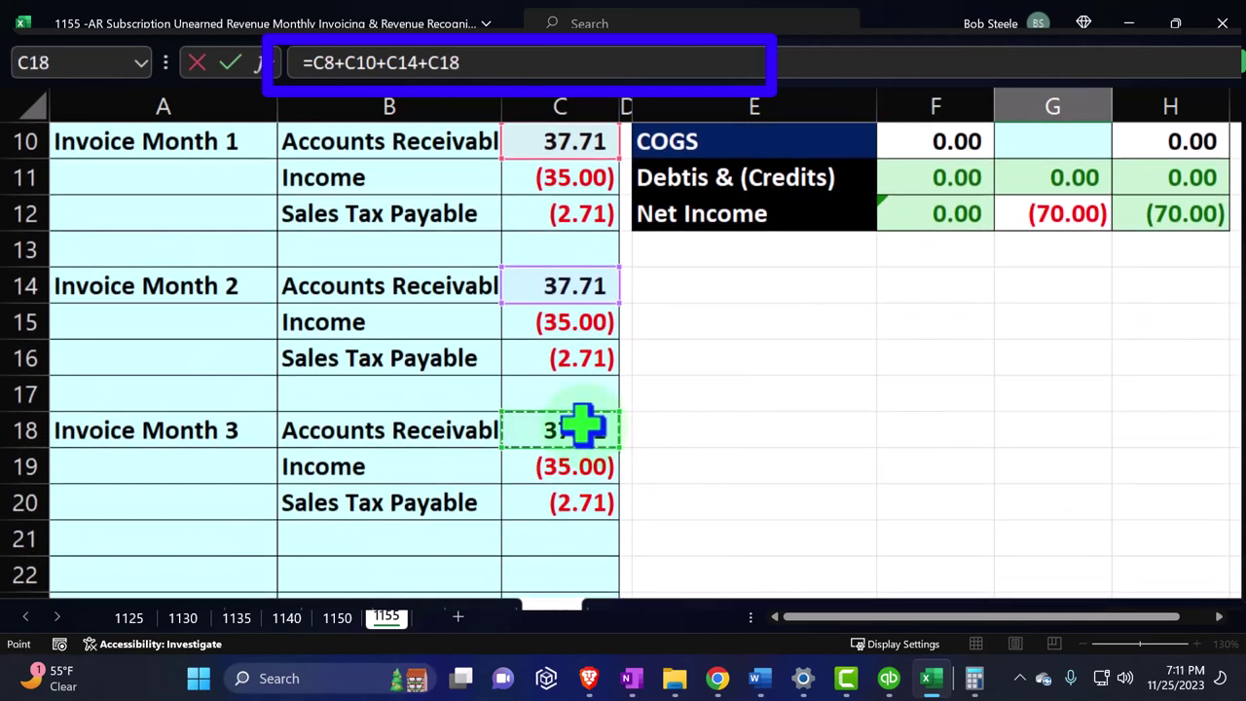
{"action": "key", "text": "Return"}
{"action": "scroll", "coordinate": [578, 423], "scroll_direction": "up", "scroll_amount": 3}
{"action": "left_click", "coordinate": [1188, 243]}
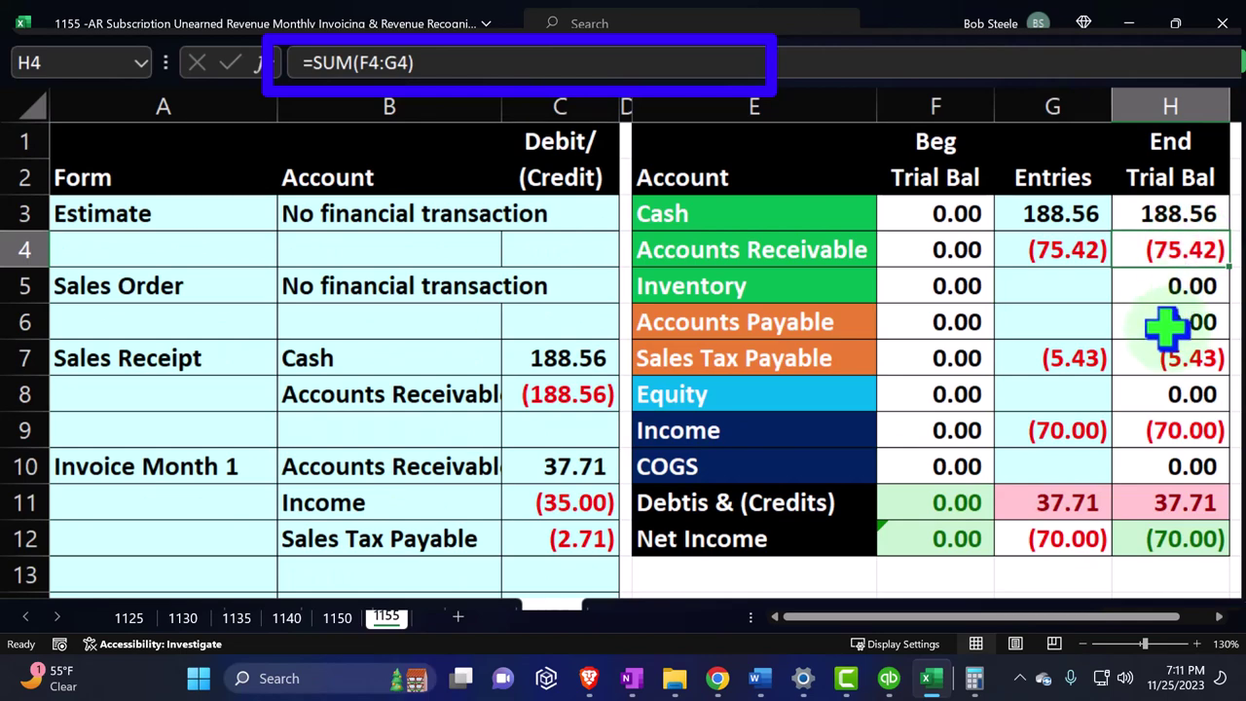
Step: Update the Income entries formula in G9 to include C19, giving (105.00)
{"action": "scroll", "coordinate": [1168, 329], "scroll_direction": "down", "scroll_amount": 3}
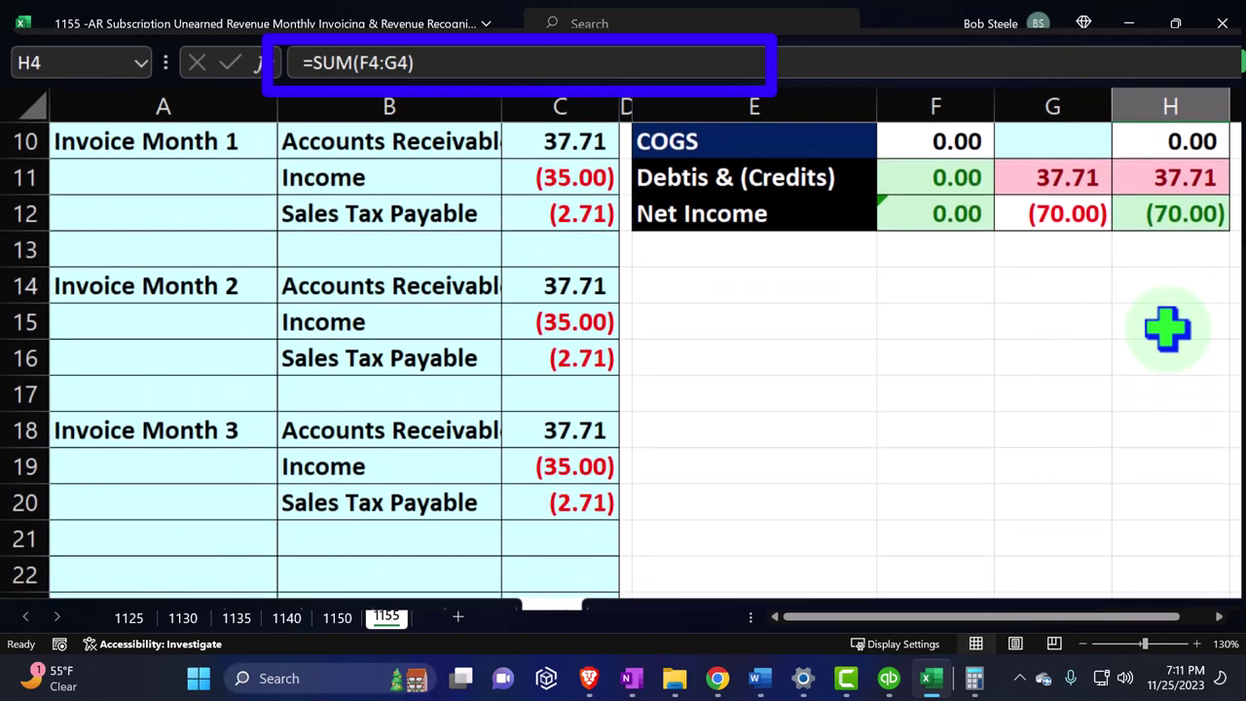
{"action": "scroll", "coordinate": [1159, 317], "scroll_direction": "up", "scroll_amount": 1}
{"action": "left_click", "coordinate": [1053, 178]}
{"action": "double_click", "coordinate": [1120, 212]}
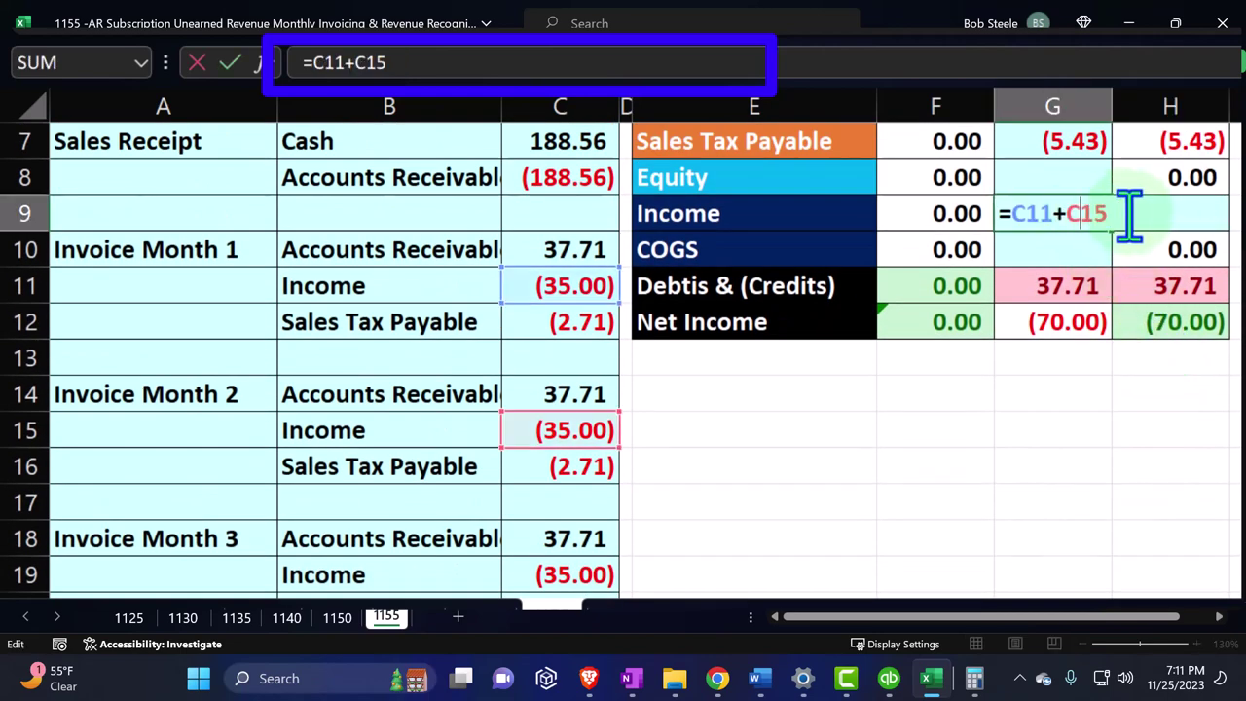
{"action": "scroll", "coordinate": [840, 439], "scroll_direction": "down", "scroll_amount": 1}
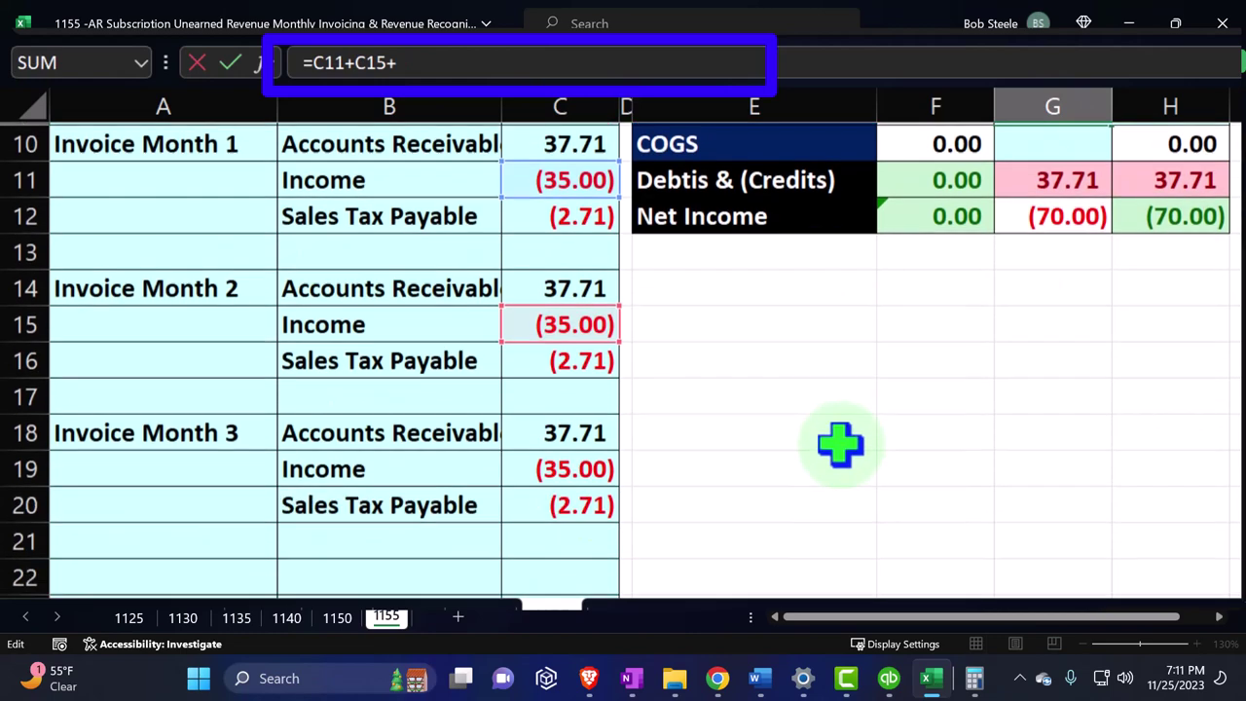
{"action": "key", "text": "Return"}
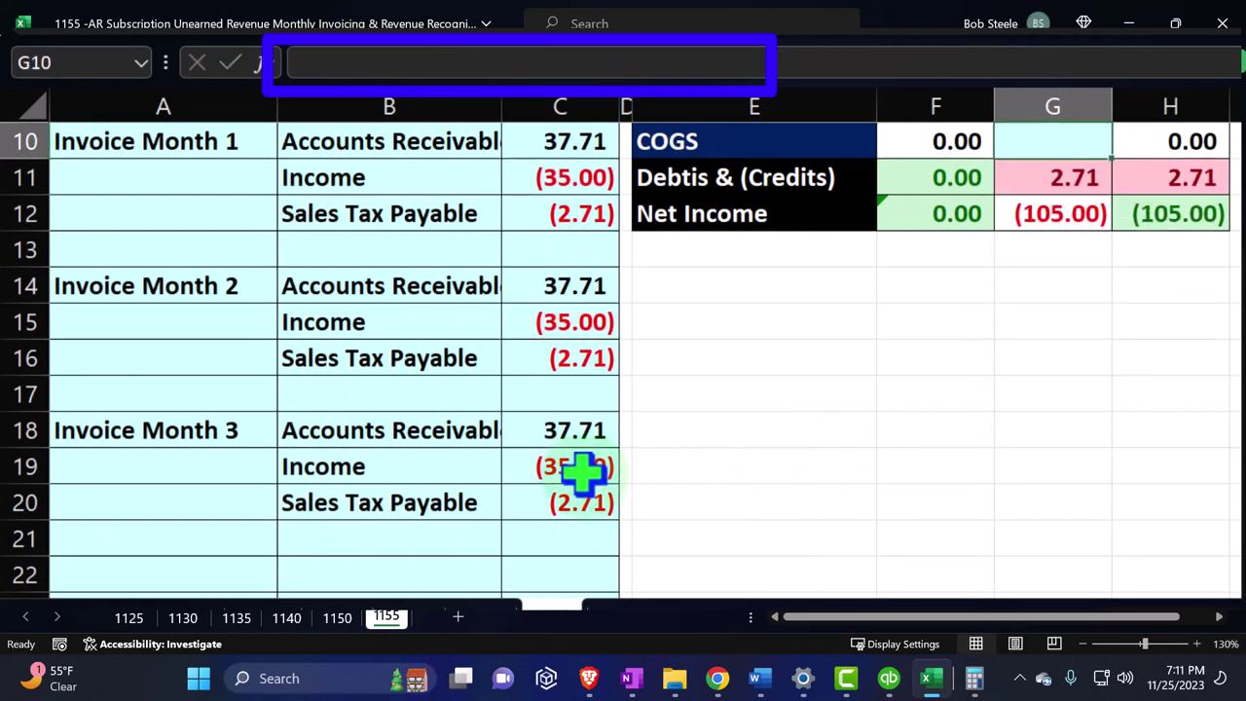
{"action": "scroll", "coordinate": [584, 472], "scroll_direction": "up", "scroll_amount": 3}
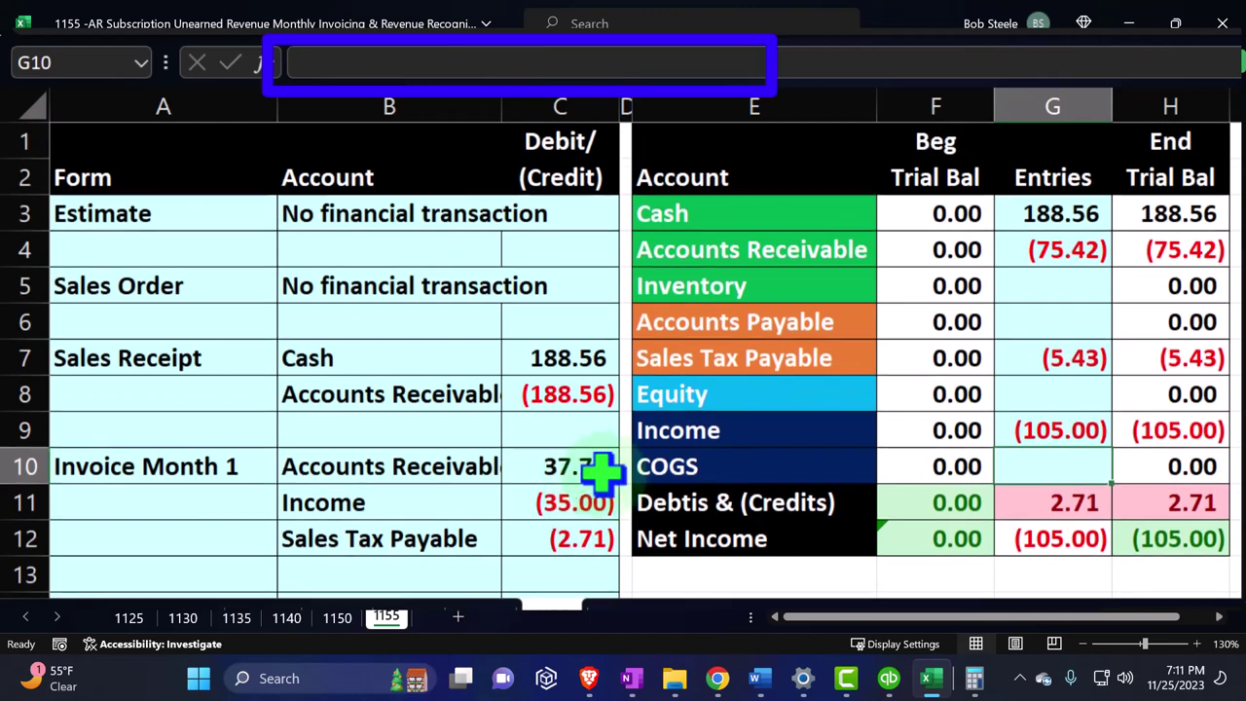
Step: Add C20 to the Sales Tax Payable formula in G7, giving (8.14)
{"action": "double_click", "coordinate": [1073, 357]}
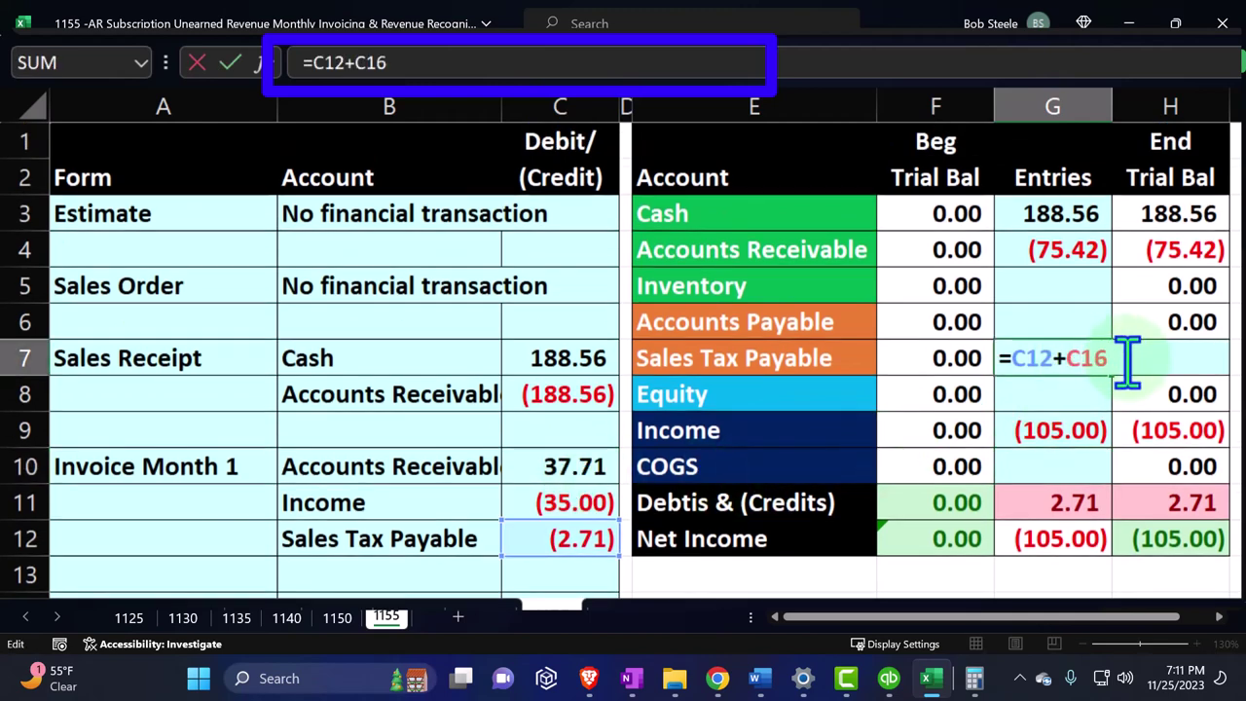
{"action": "left_click", "coordinate": [1128, 362]}
{"action": "type", "text": "+"}
{"action": "scroll", "coordinate": [813, 396], "scroll_direction": "down", "scroll_amount": 1}
{"action": "scroll", "coordinate": [813, 397], "scroll_direction": "down", "scroll_amount": 2}
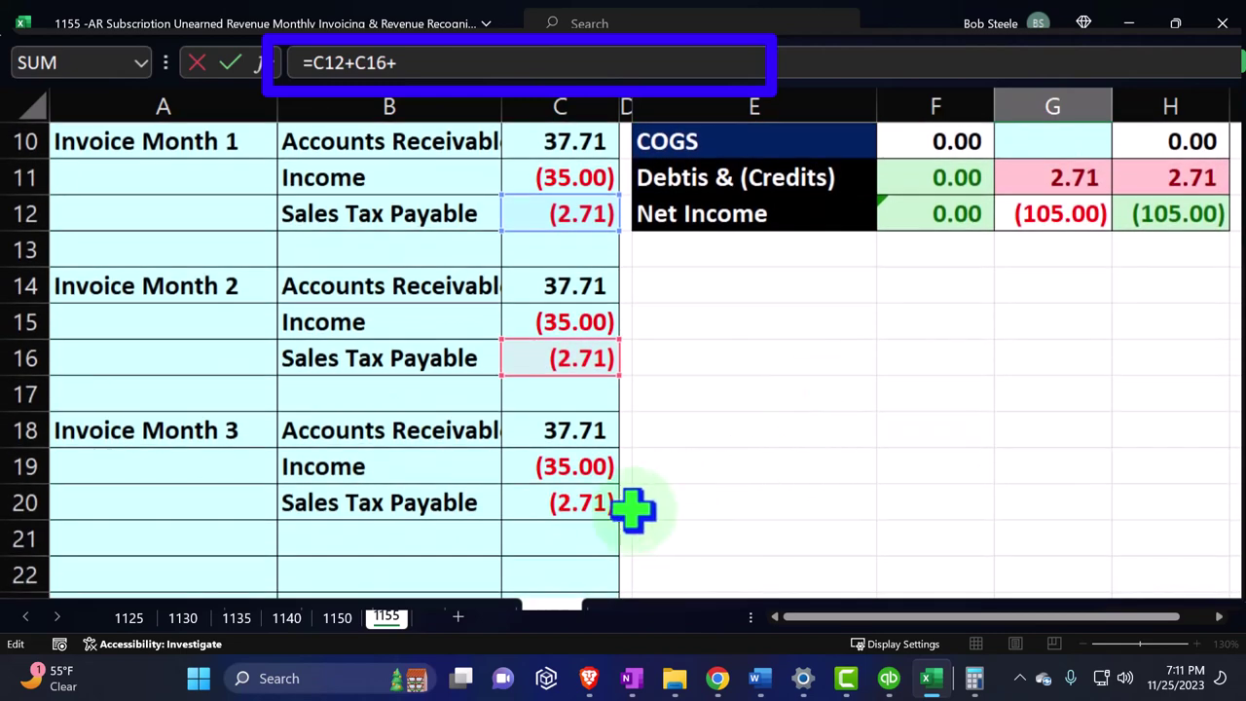
{"action": "left_click", "coordinate": [584, 505]}
{"action": "key", "text": "Return"}
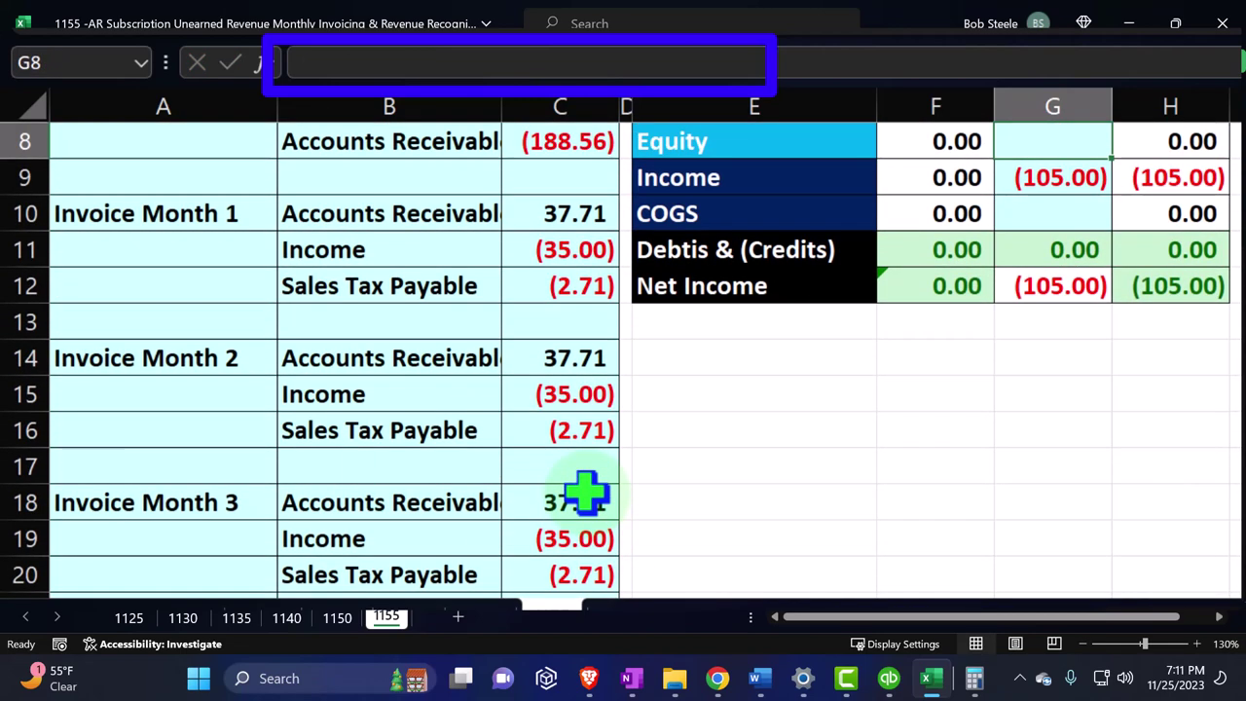
{"action": "scroll", "coordinate": [585, 499], "scroll_direction": "up", "scroll_amount": 2}
{"action": "scroll", "coordinate": [584, 493], "scroll_direction": "up", "scroll_amount": 1}
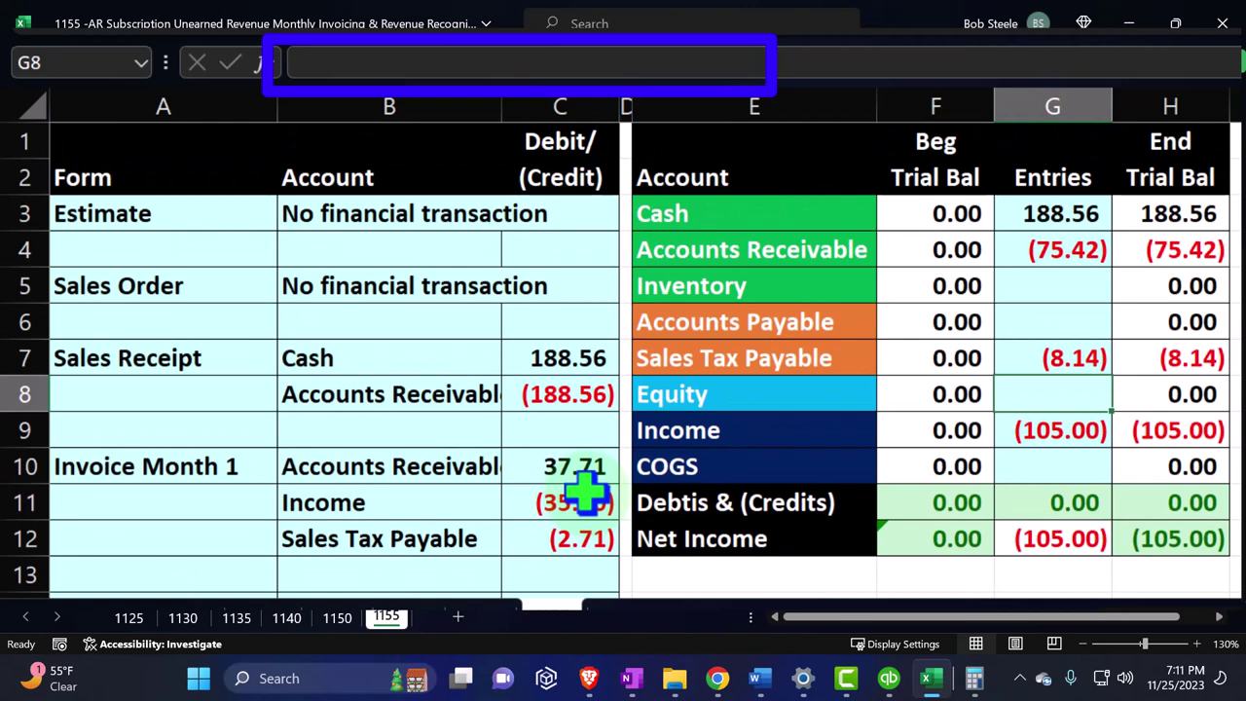
Step: Inspect the net income formula in H12 unchanged, then briefly bring up the Calculator
{"action": "left_click", "coordinate": [1239, 429]}
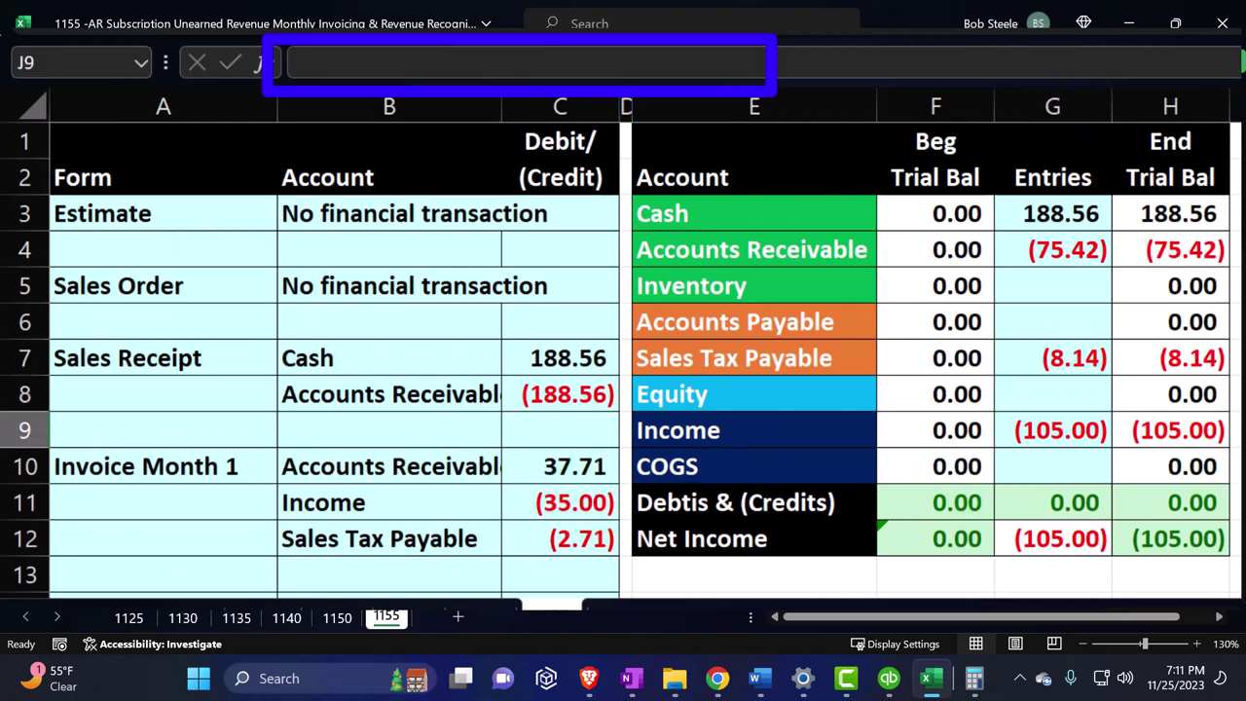
{"action": "double_click", "coordinate": [1201, 530]}
{"action": "key", "text": "Return"}
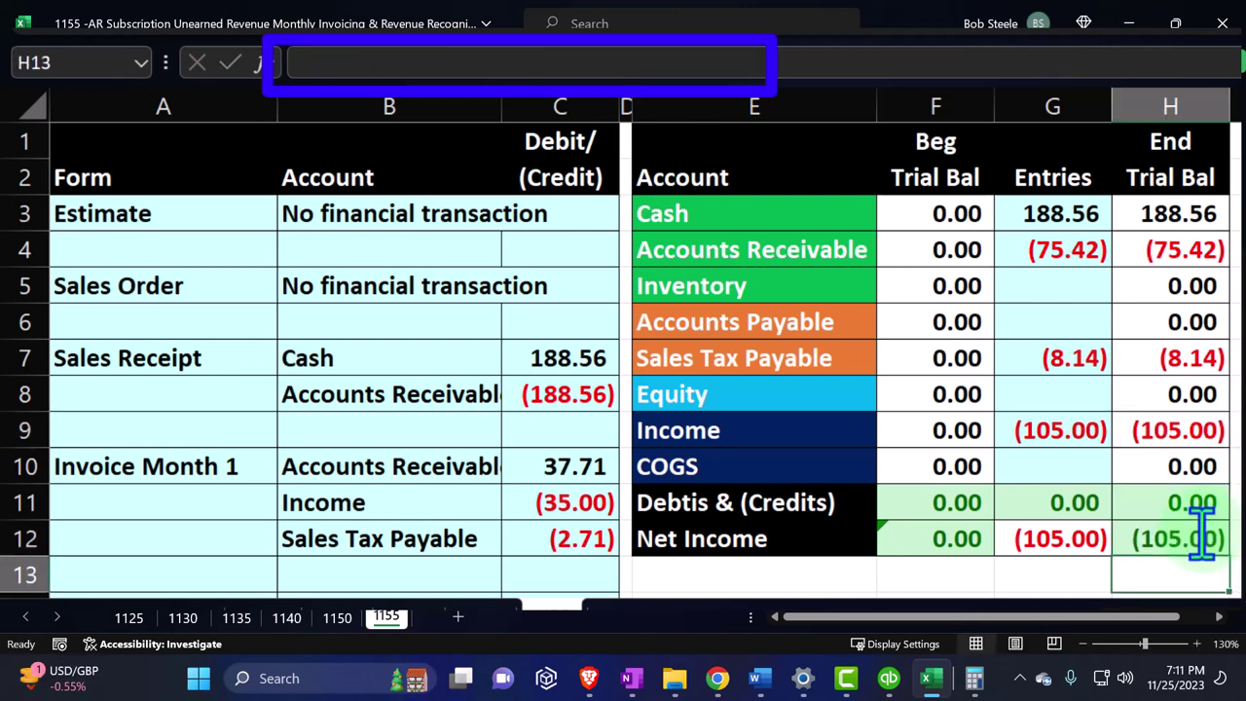
{"action": "left_click", "coordinate": [974, 679]}
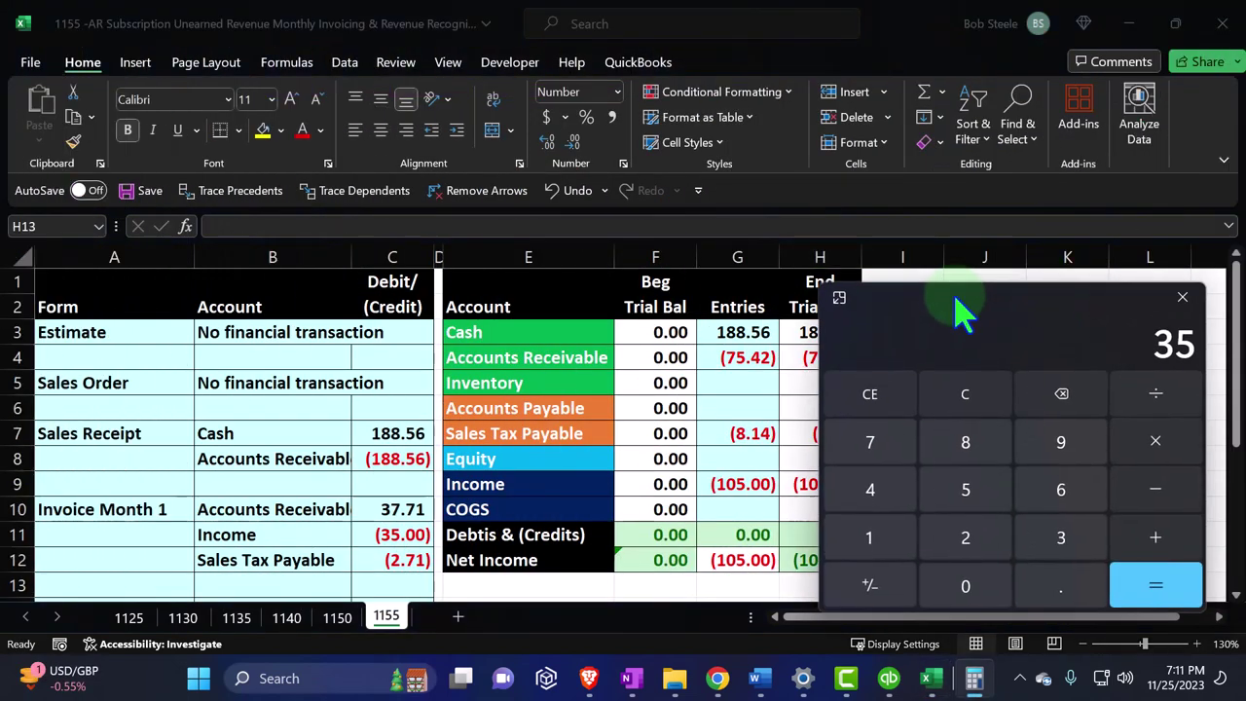
{"action": "left_click_drag", "start_coordinate": [962, 314], "coordinate": [976, 287]}
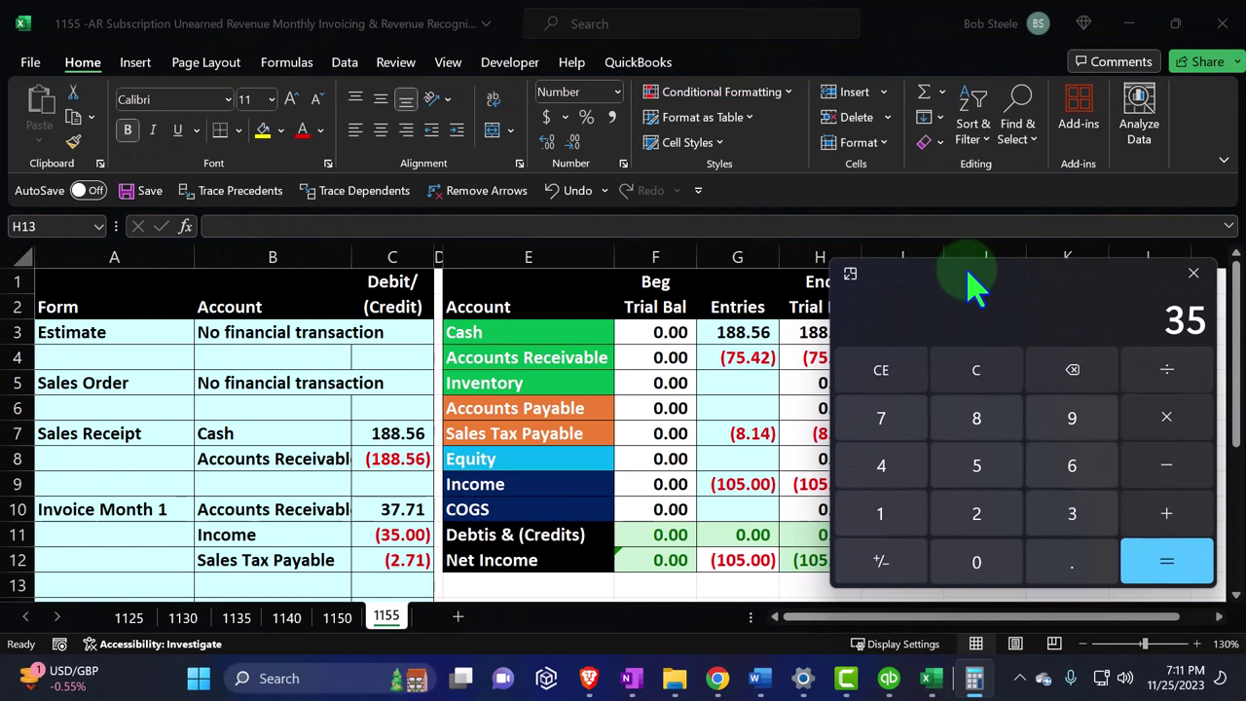
{"action": "key", "text": "alt+F4"}
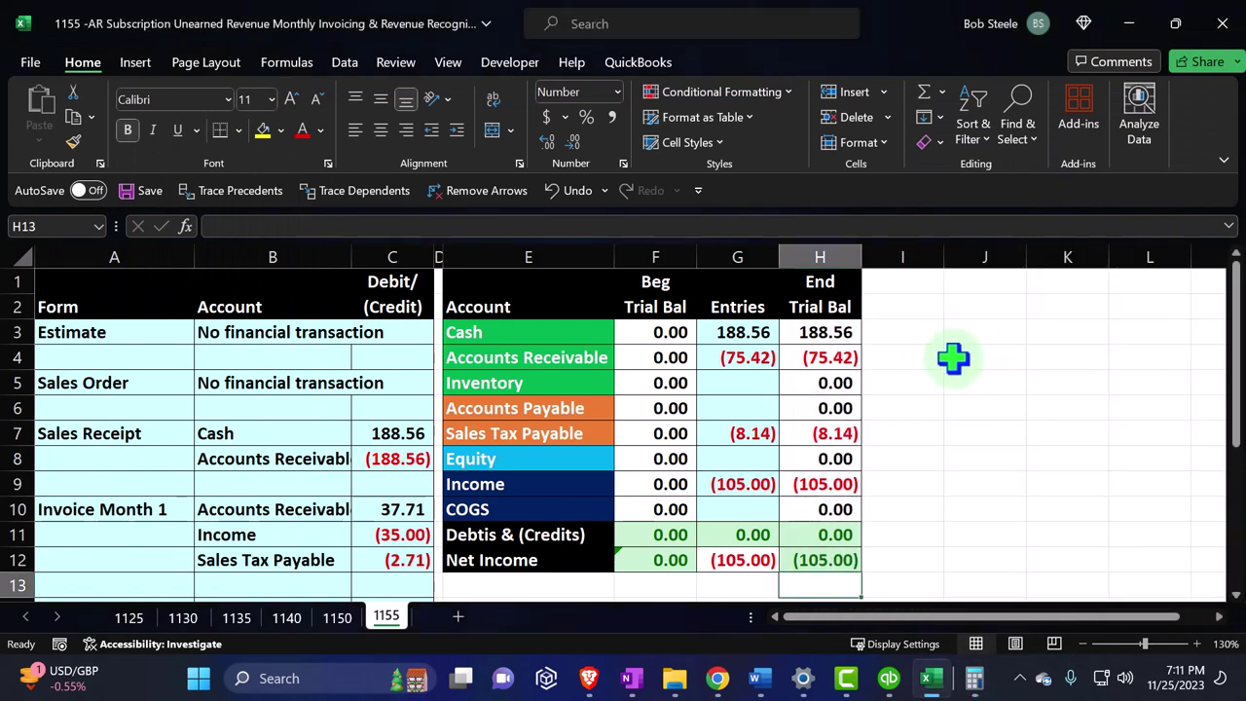
Step: Check =35*2 equals 70 in scratch cell J4, clear it, and reopen the Calculator
{"action": "left_click", "coordinate": [987, 355]}
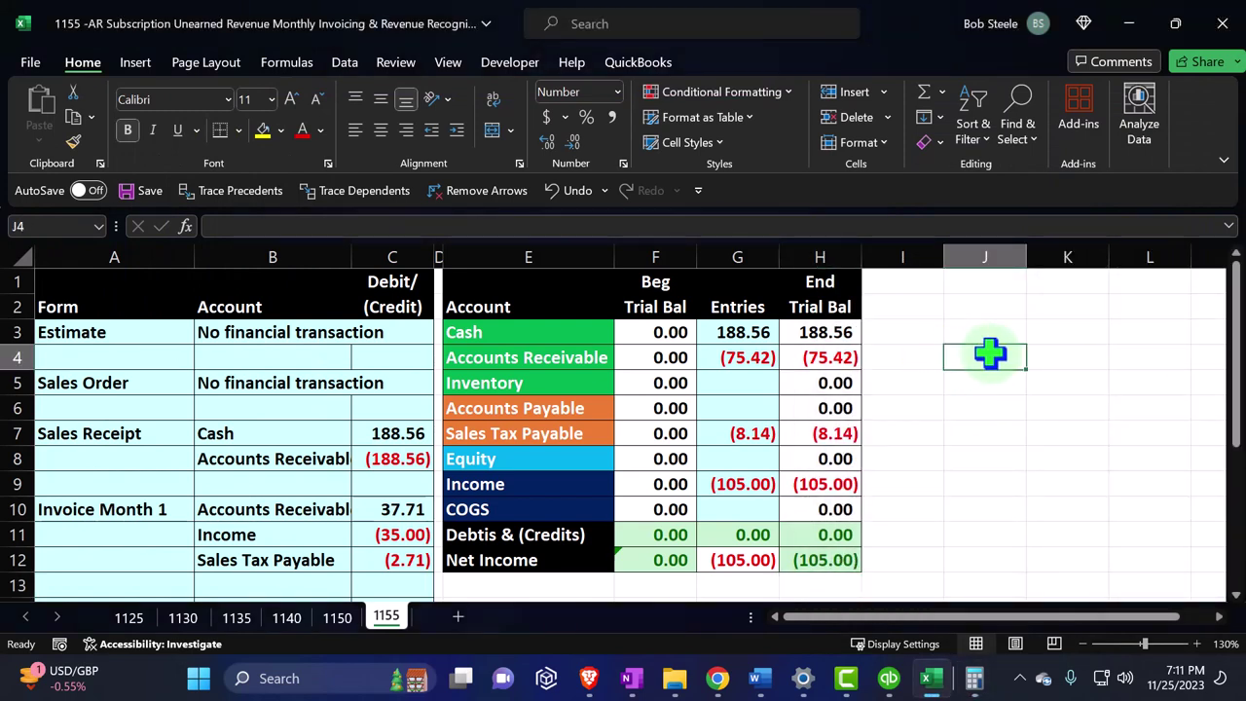
{"action": "type", "text": "35"}
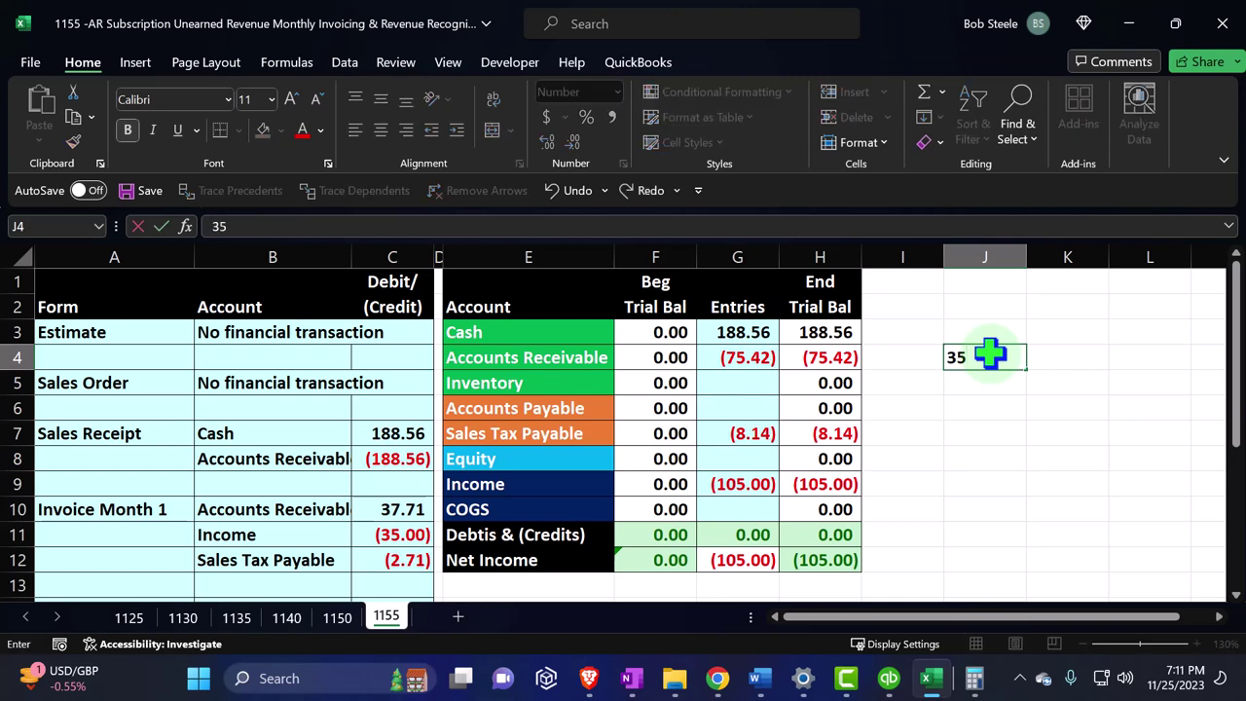
{"action": "type", "text": "*2"}
{"action": "key", "text": "Return"}
{"action": "left_click", "coordinate": [991, 356]}
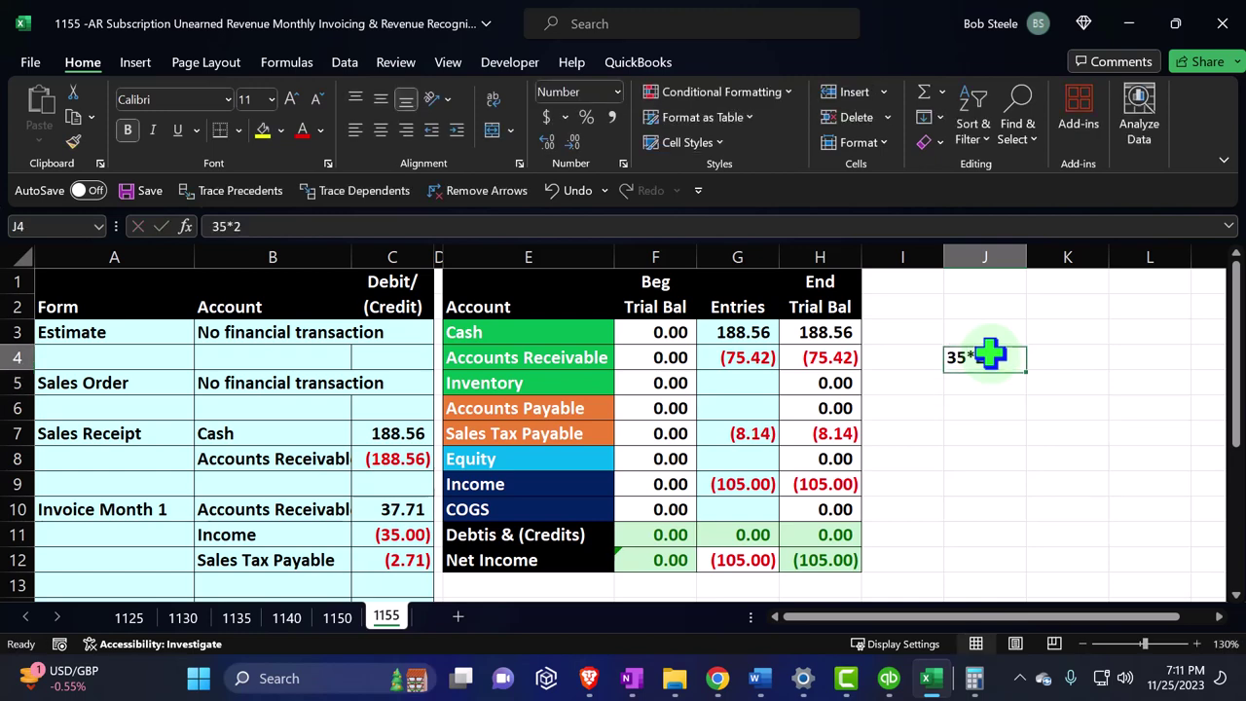
{"action": "type", "text": "=35*2"}
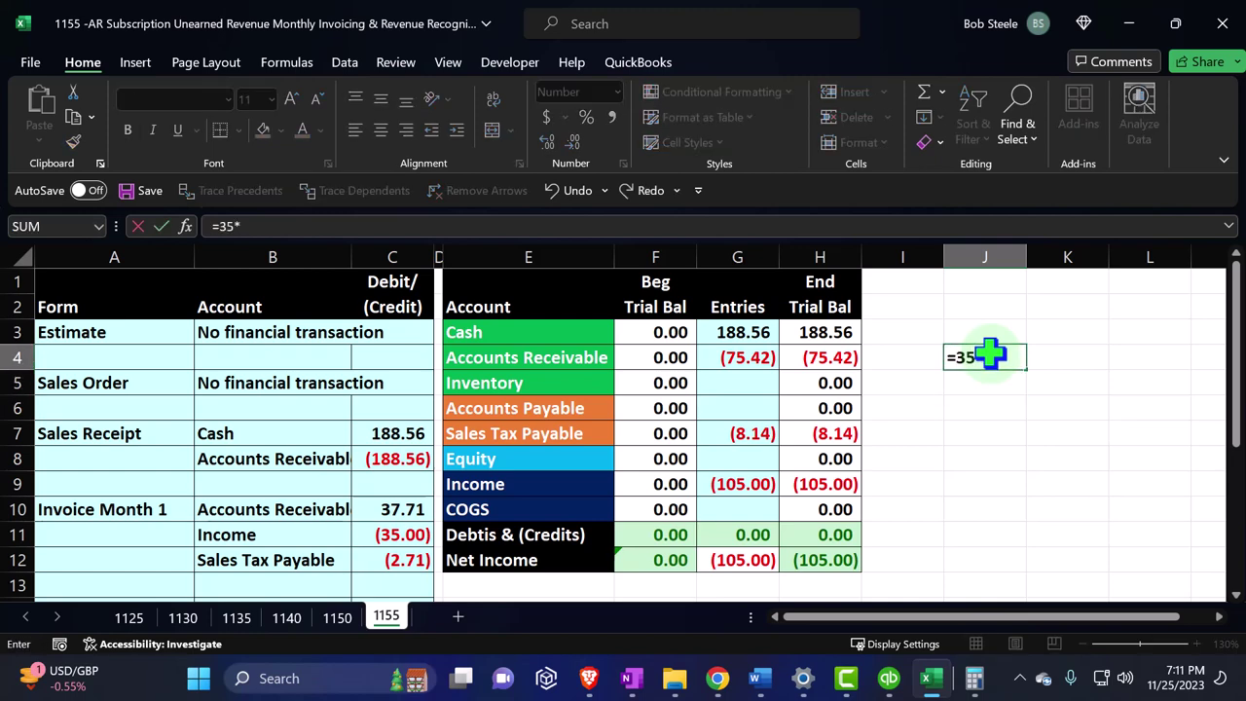
{"action": "key", "text": "Return"}
{"action": "left_click", "coordinate": [990, 354]}
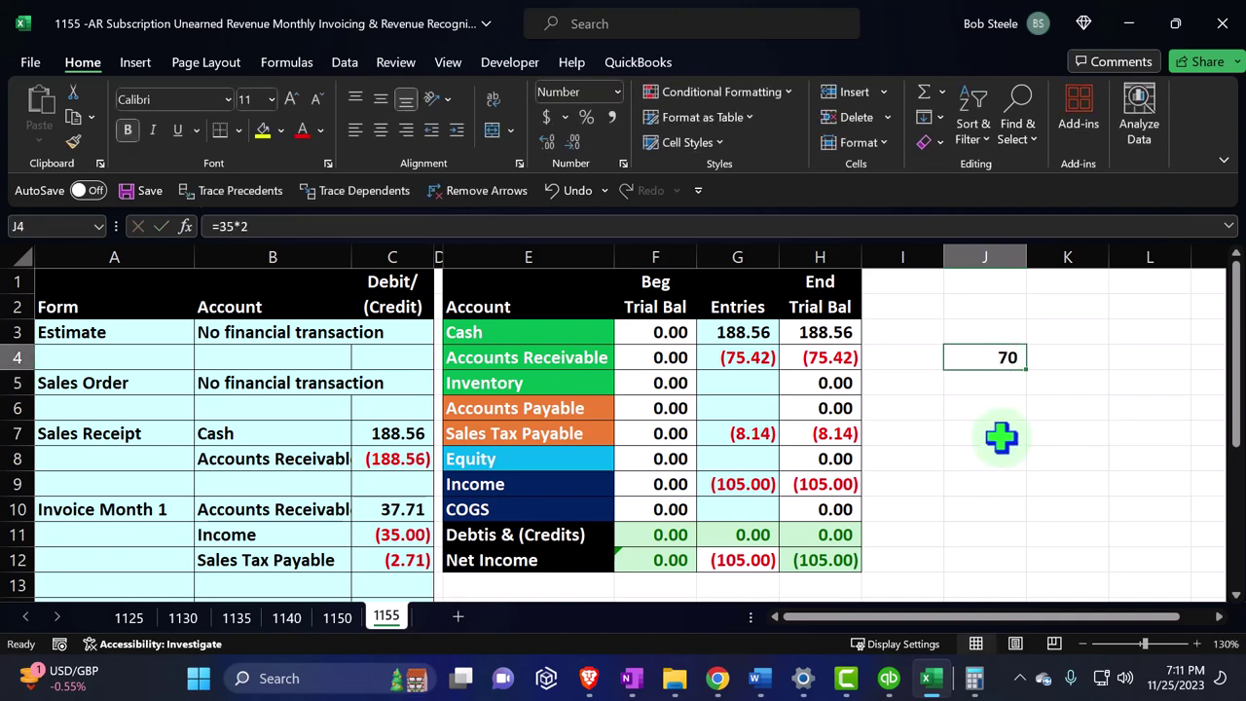
{"action": "key", "text": "Delete"}
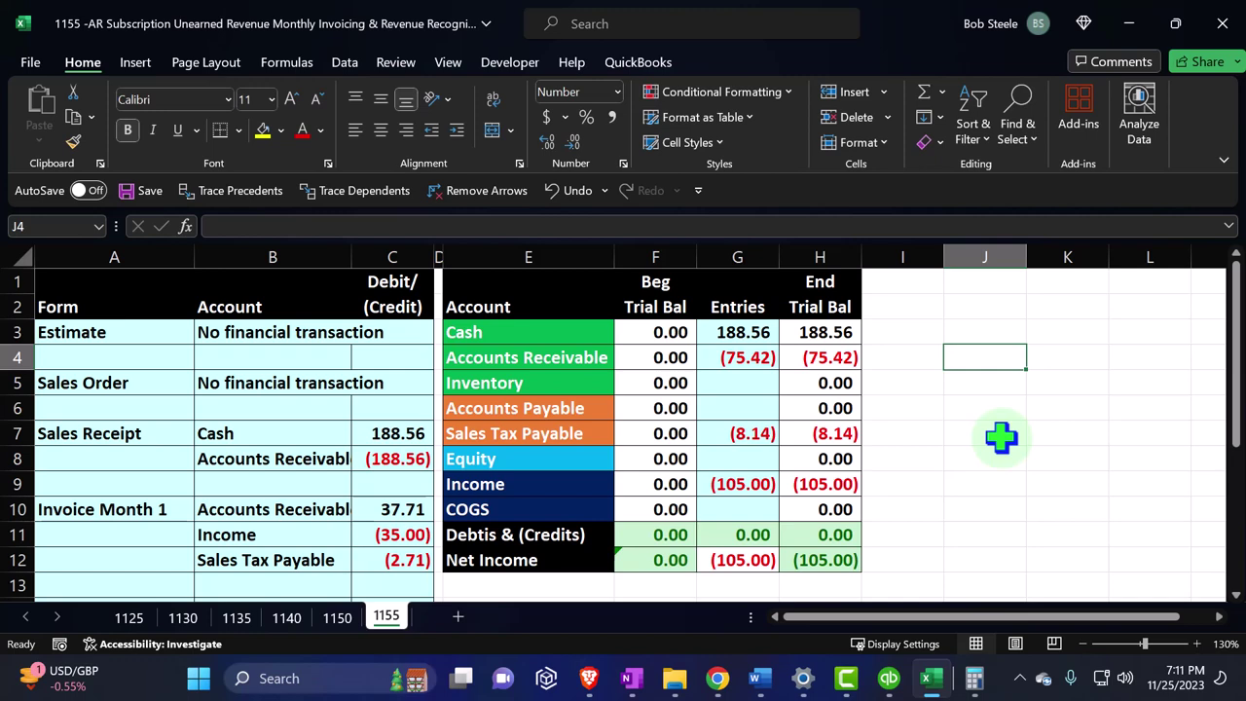
{"action": "left_click", "coordinate": [975, 678]}
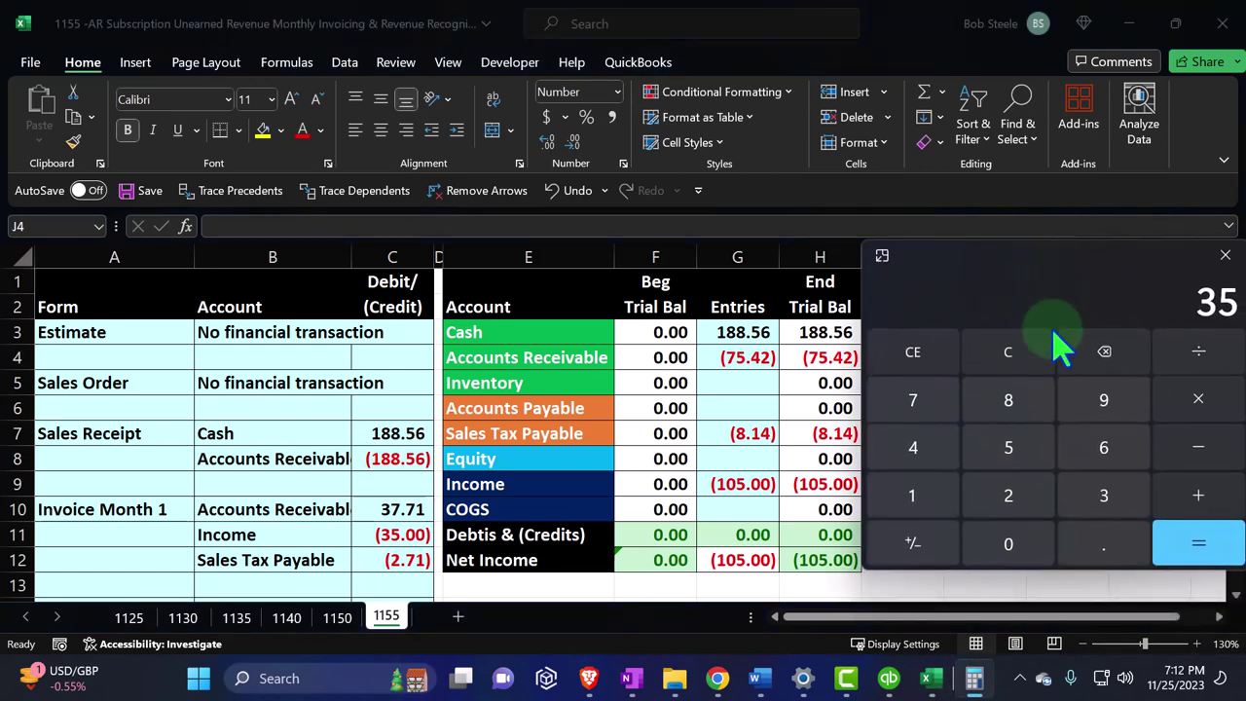
Step: Compute 188.56 ÷ 5 = 37.712 in Calculator, double it to 75.424, then minimize Calculator
{"action": "left_click", "coordinate": [1017, 352]}
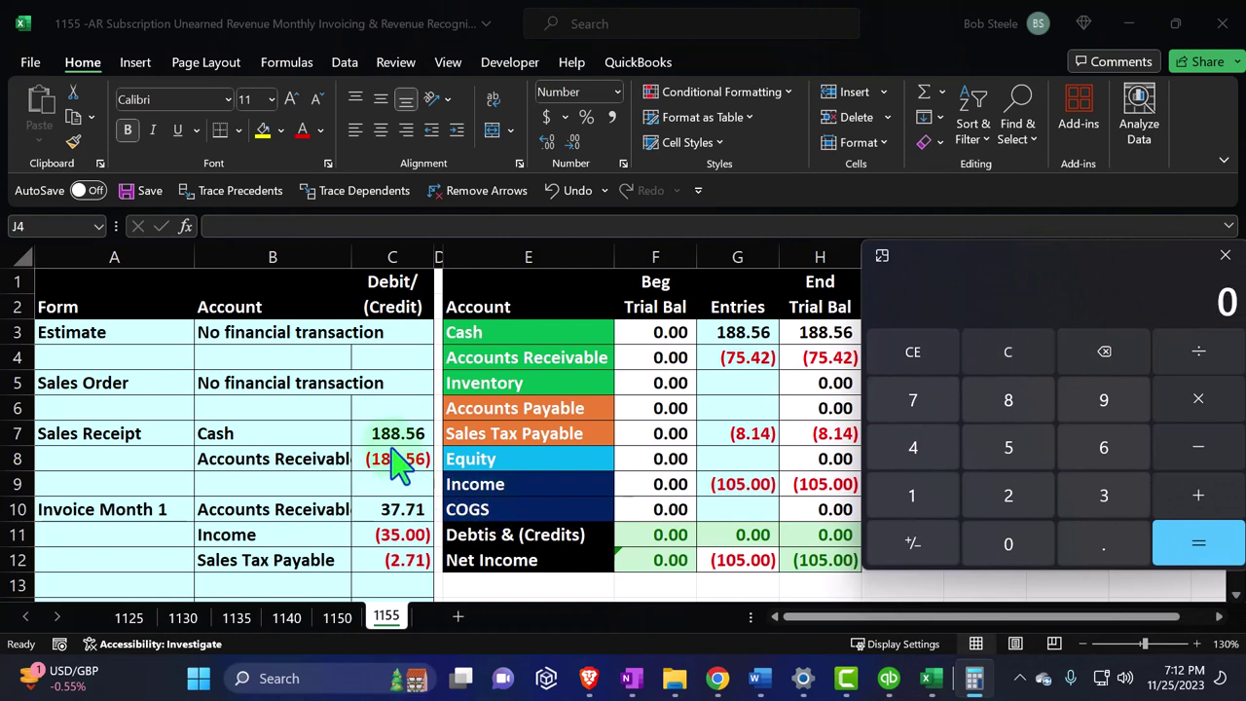
{"action": "type", "text": "188.56"}
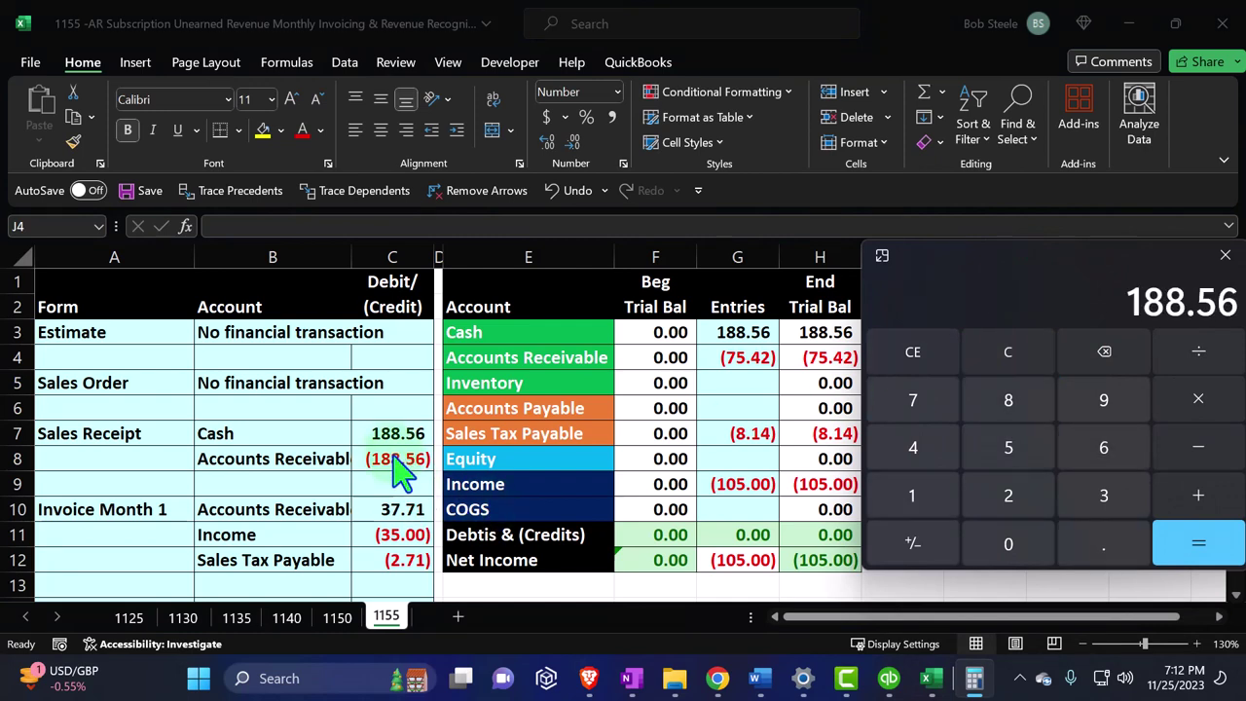
{"action": "type", "text": "/5"}
{"action": "key", "text": "Return"}
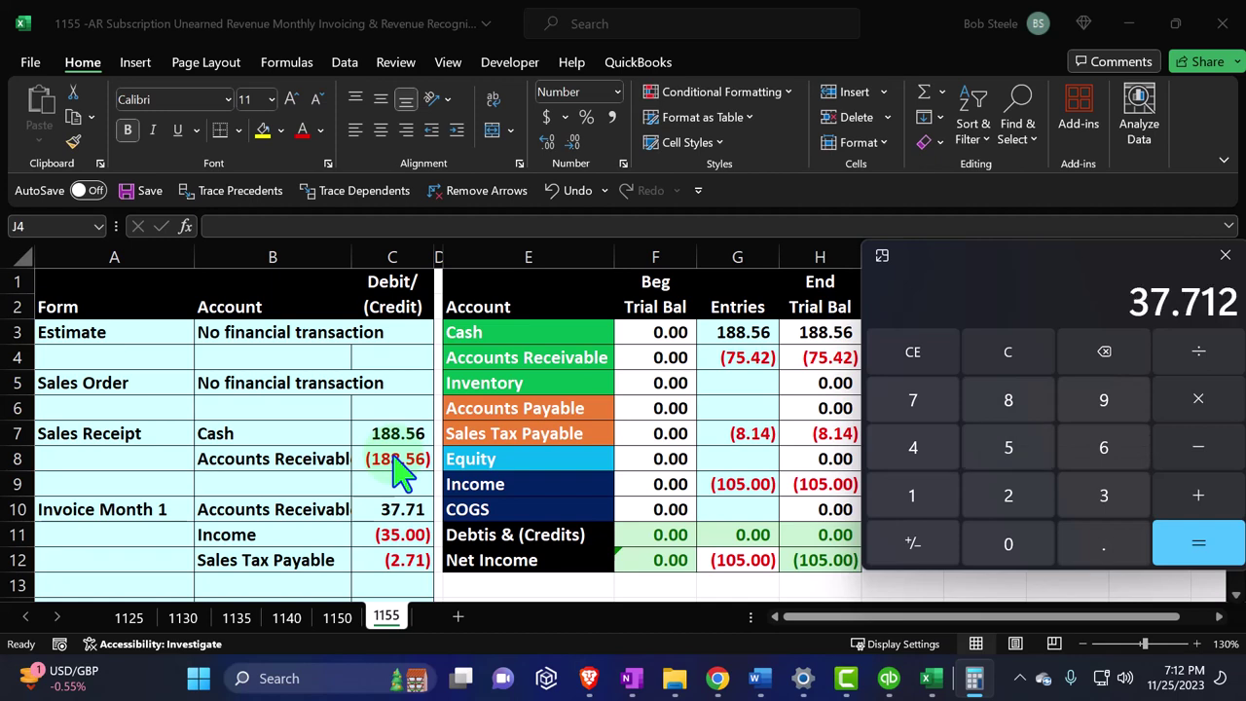
{"action": "type", "text": "*2"}
{"action": "key", "text": "Return"}
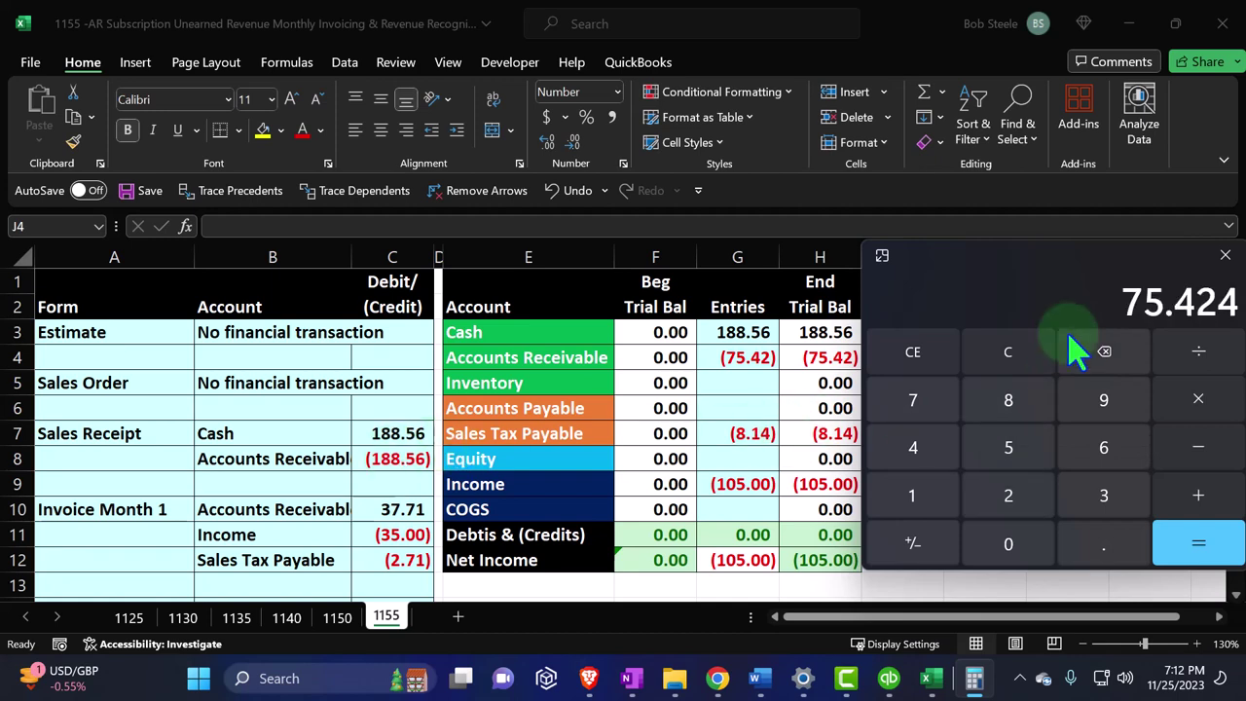
{"action": "left_click_drag", "start_coordinate": [1034, 272], "coordinate": [1018, 409]}
{"action": "left_click", "coordinate": [974, 679]}
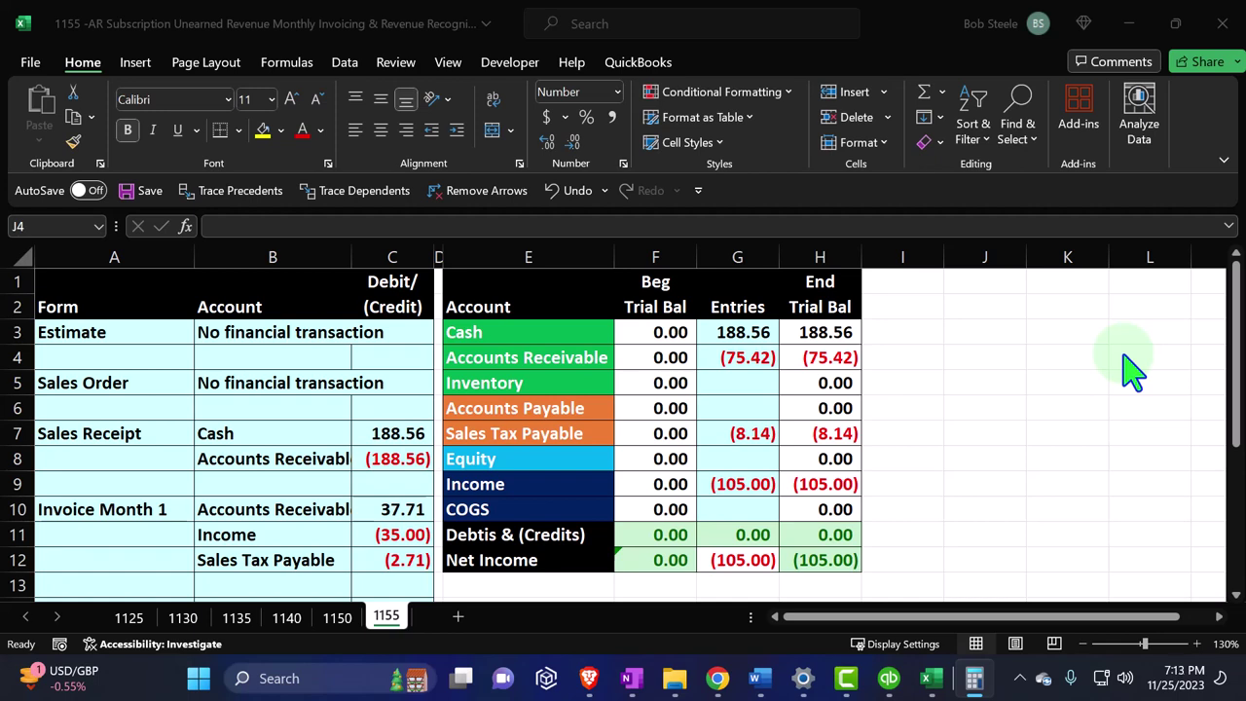
Step: Save invoice 1104 and drill into the Balance Sheet's 92,932.50 Accounts Receivable balance
{"action": "left_click", "coordinate": [889, 678]}
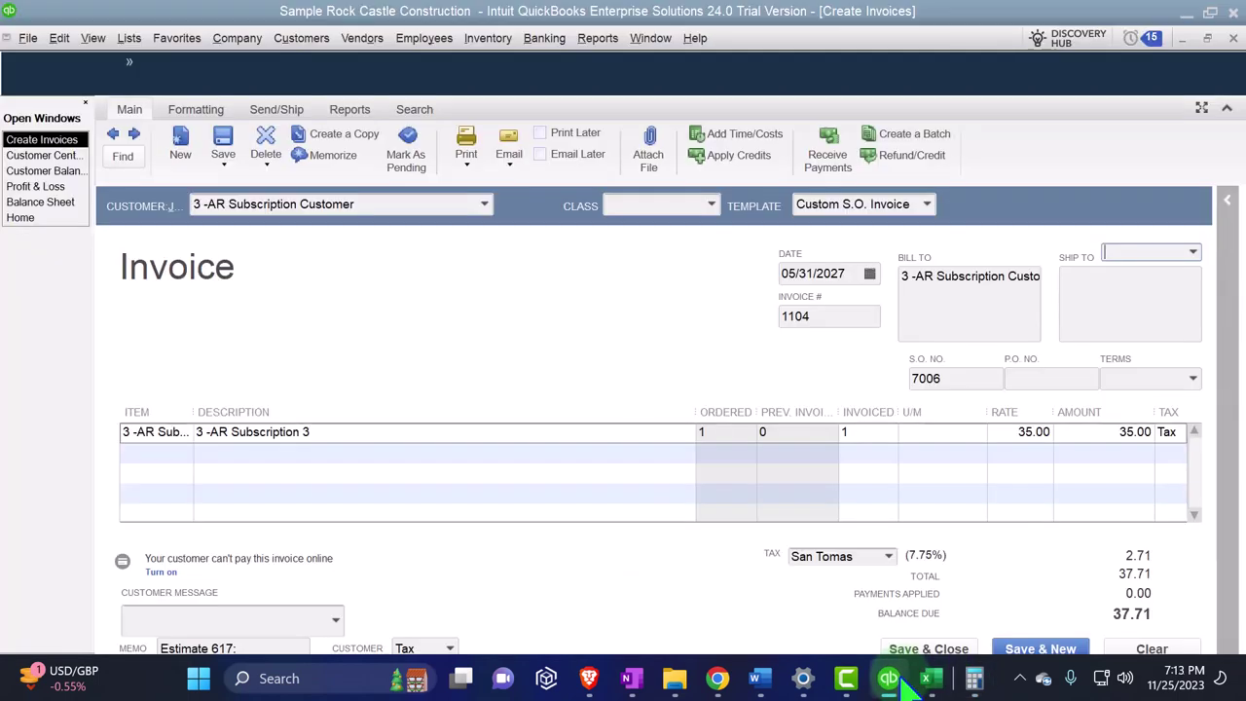
{"action": "left_click", "coordinate": [599, 564]}
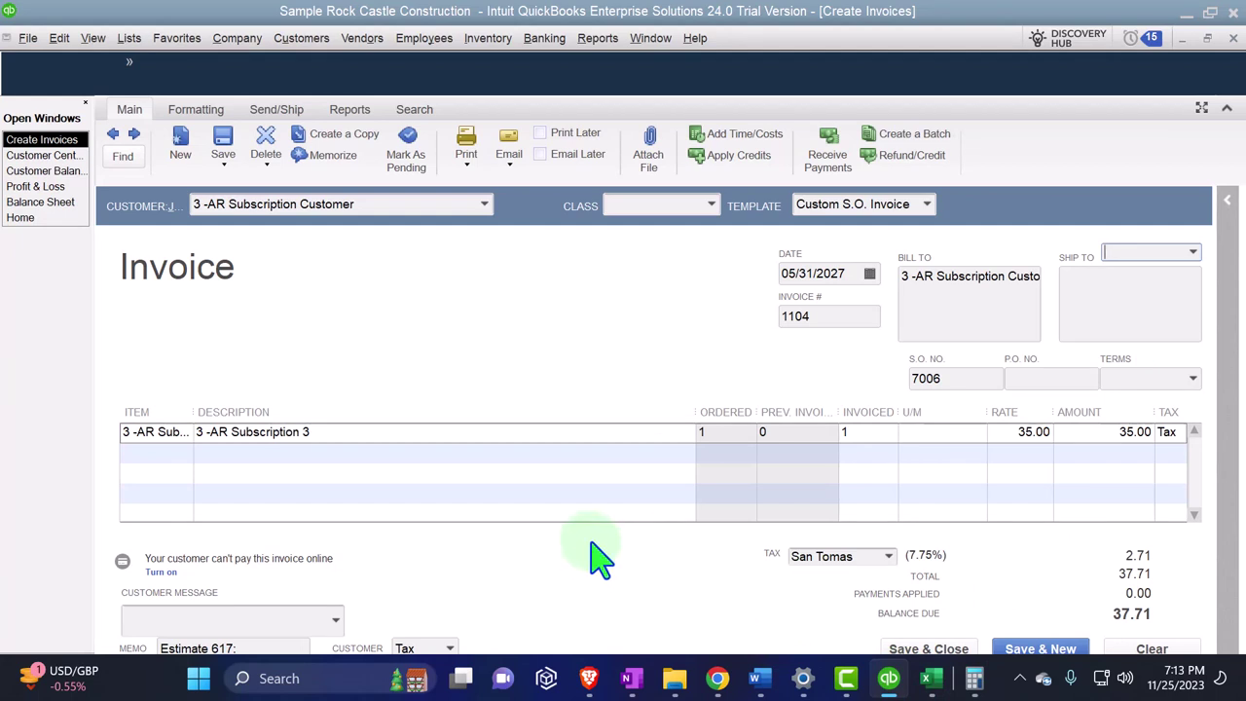
{"action": "left_click", "coordinate": [936, 645]}
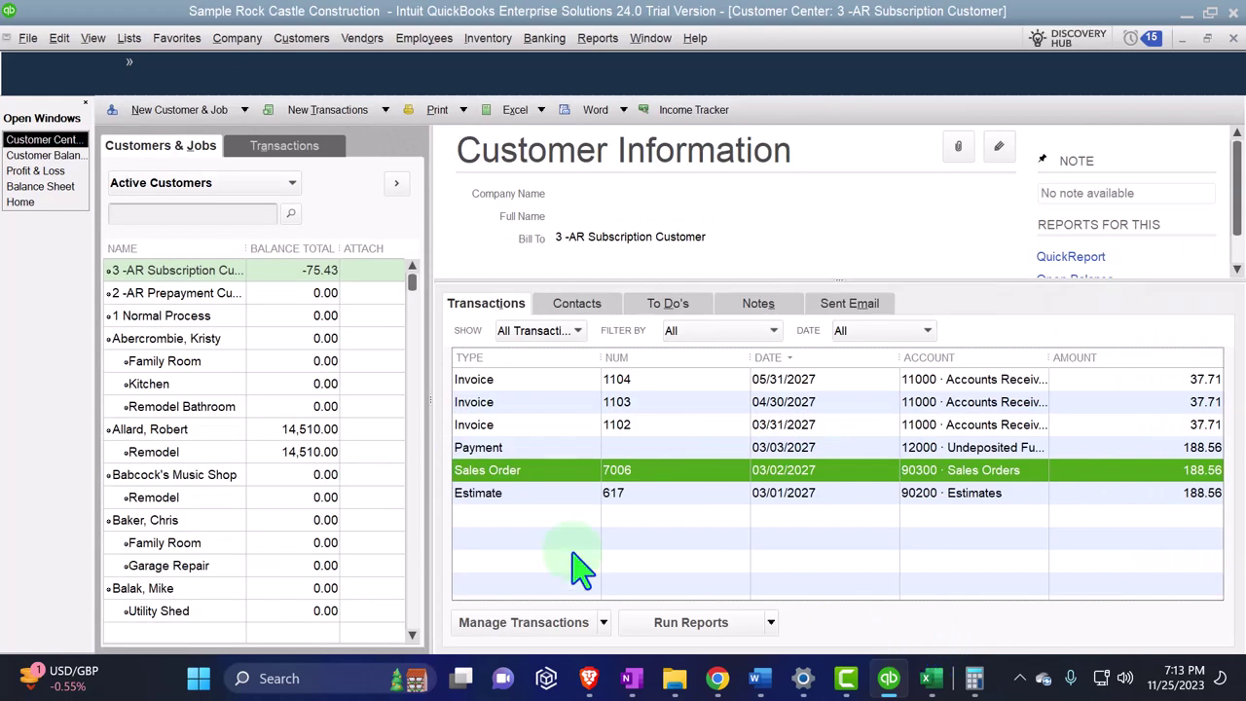
{"action": "left_click", "coordinate": [76, 188]}
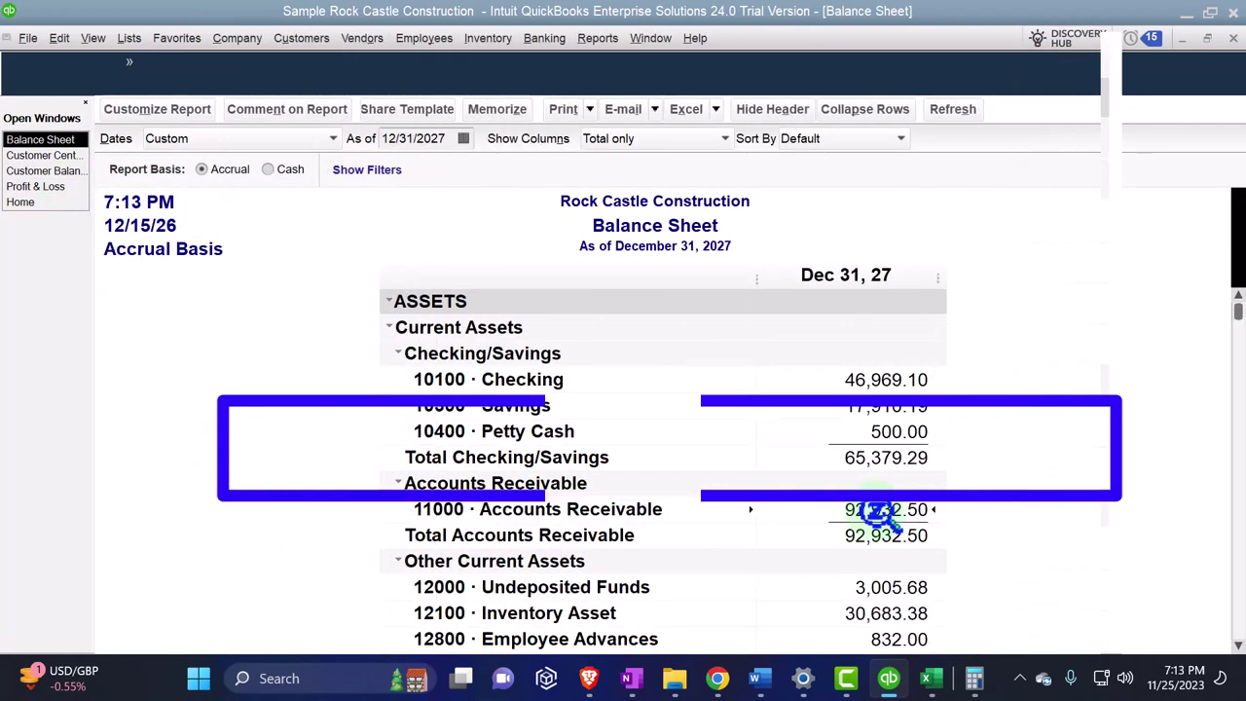
{"action": "double_click", "coordinate": [874, 510]}
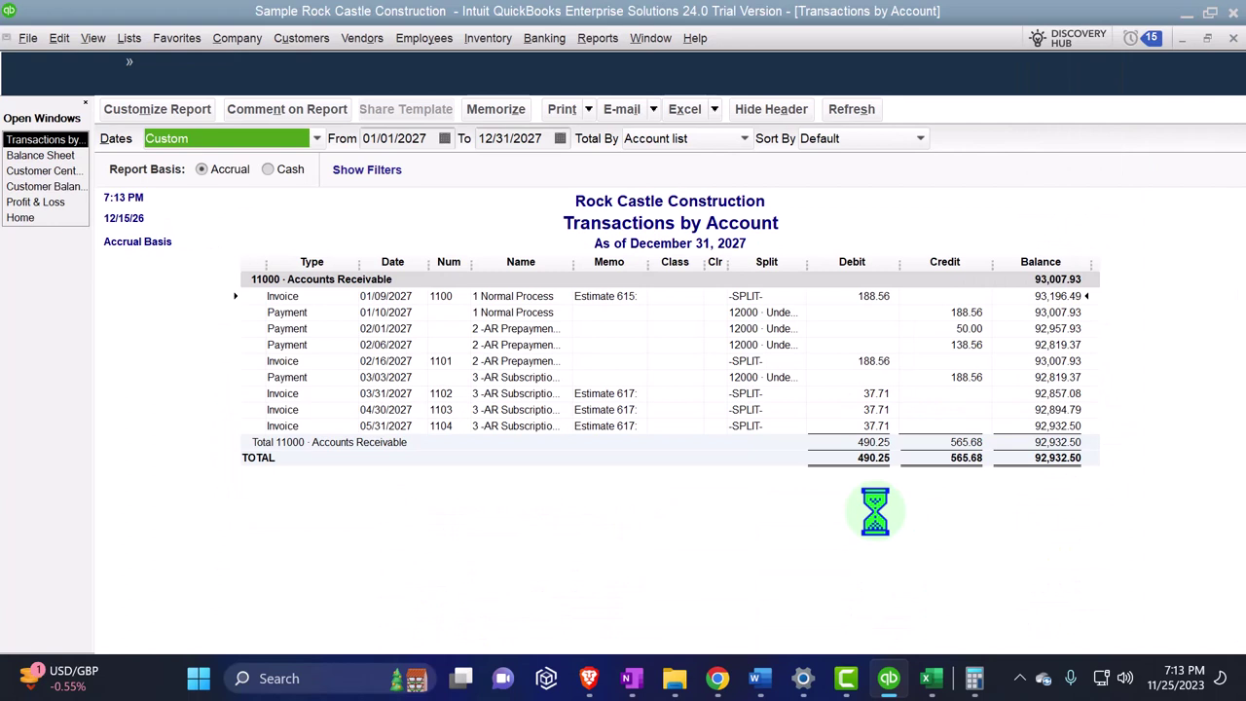
Step: Review the 03/31 and following invoice rows in the A/R detail, then close that report
{"action": "left_click", "coordinate": [876, 394]}
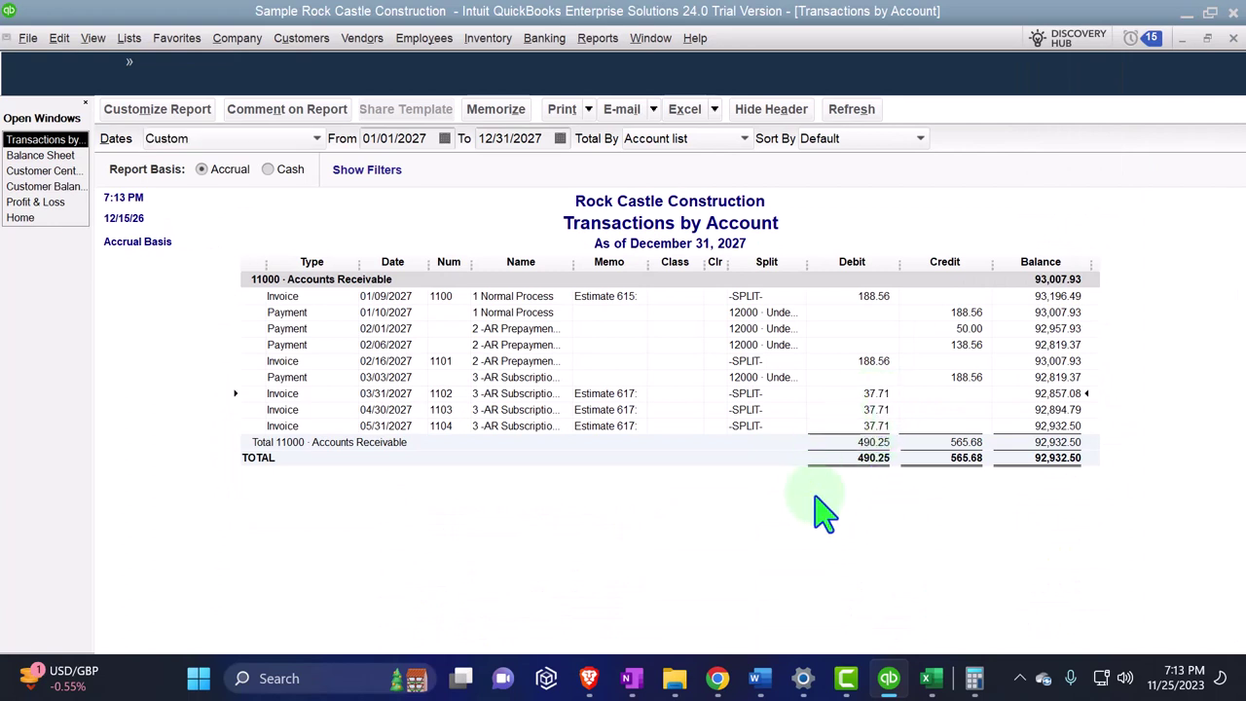
{"action": "key", "text": "Down"}
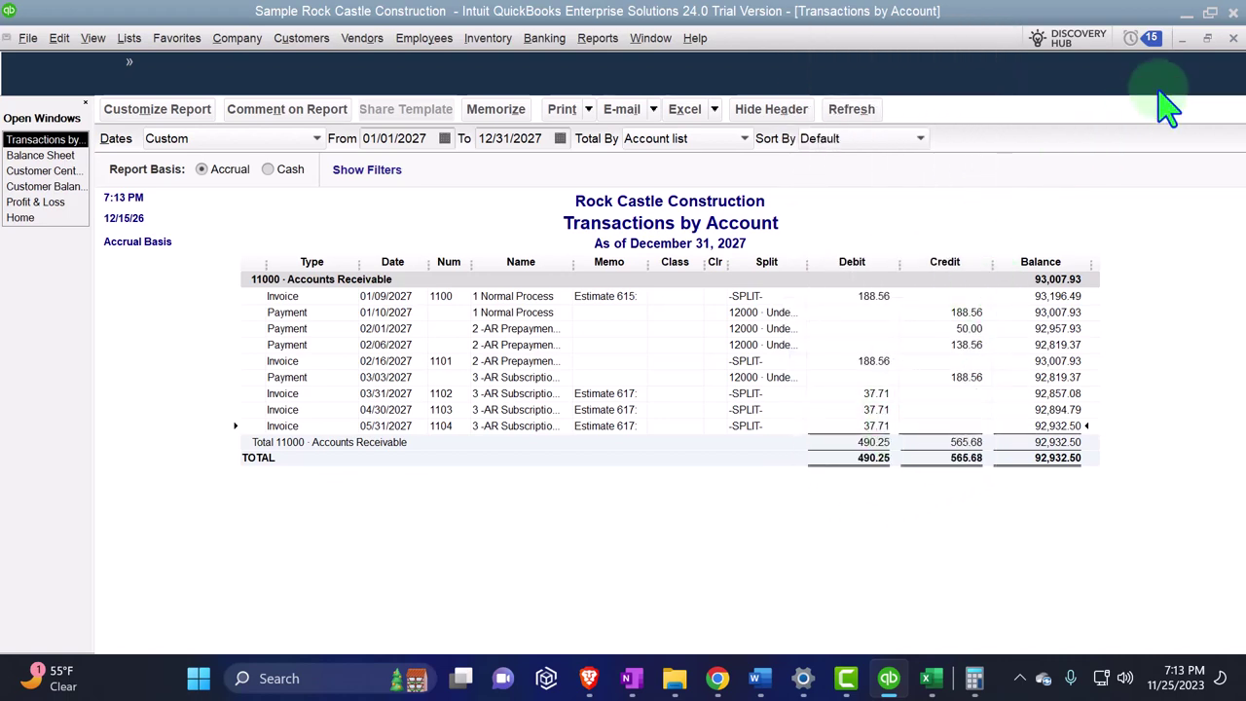
{"action": "left_click", "coordinate": [1234, 39]}
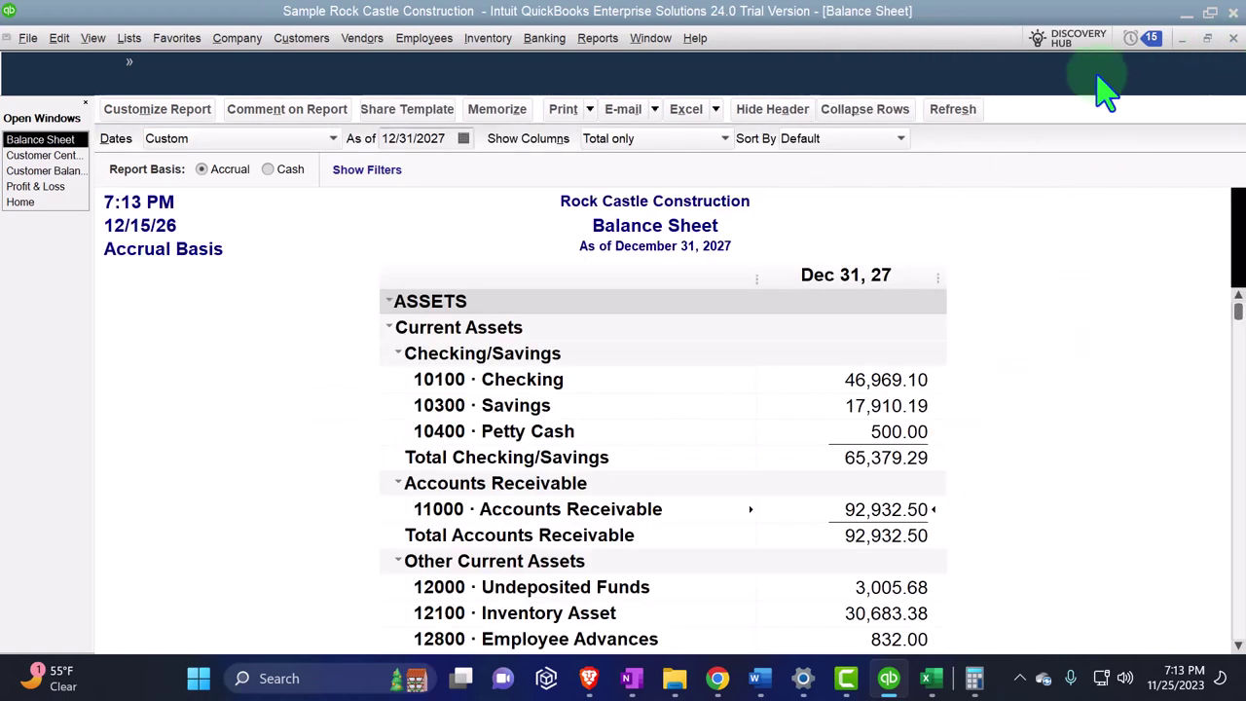
{"action": "left_click", "coordinate": [57, 187]}
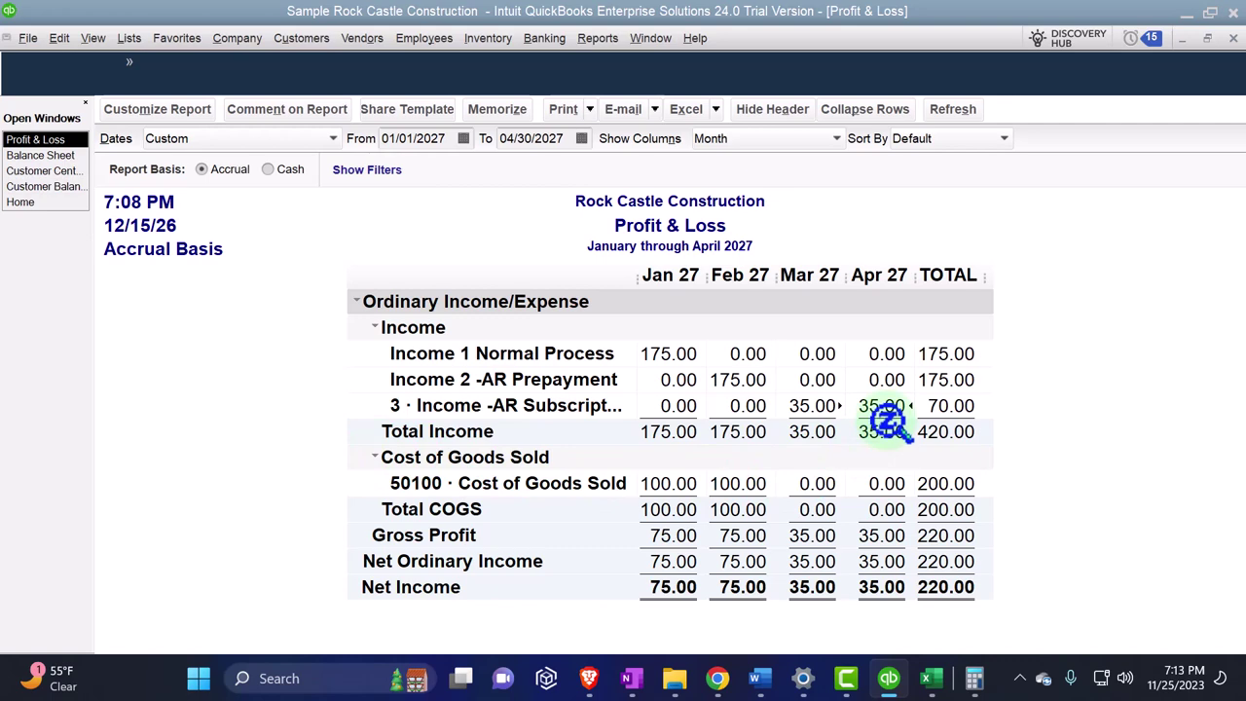
Step: Check the customer's transactions, then extend the Profit & Loss end date to 05/31/2027
{"action": "left_click", "coordinate": [55, 172]}
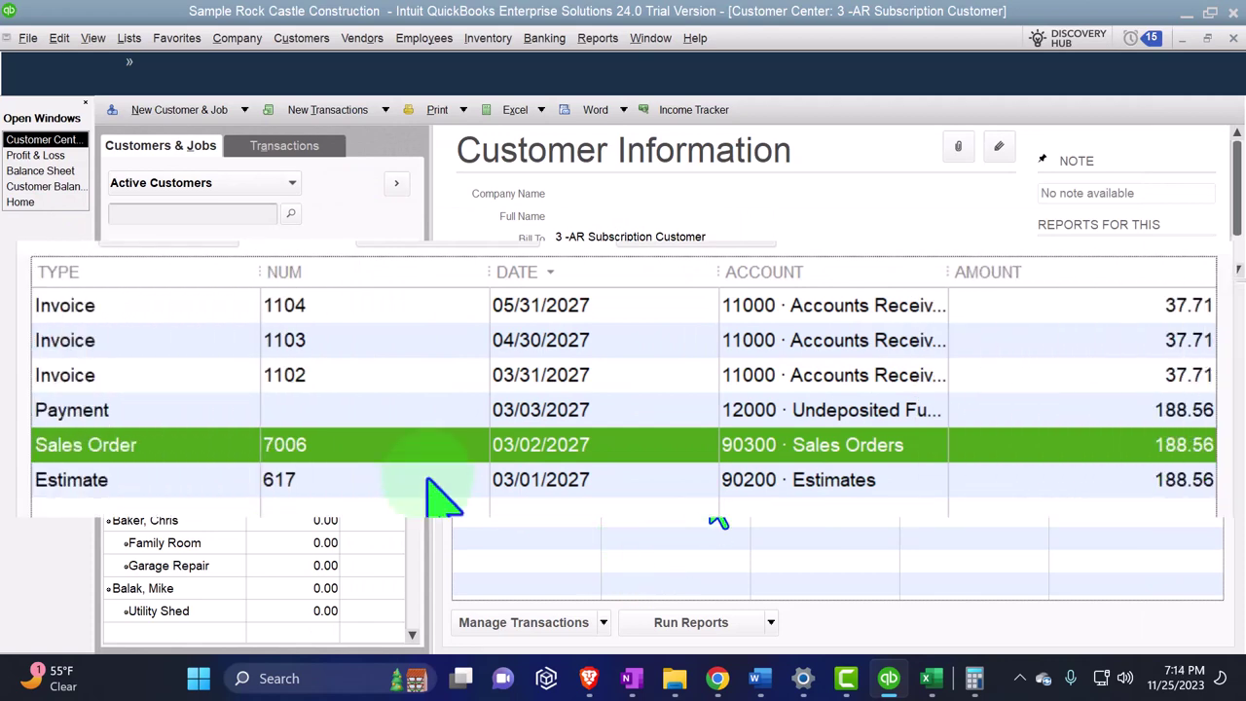
{"action": "left_click", "coordinate": [35, 155]}
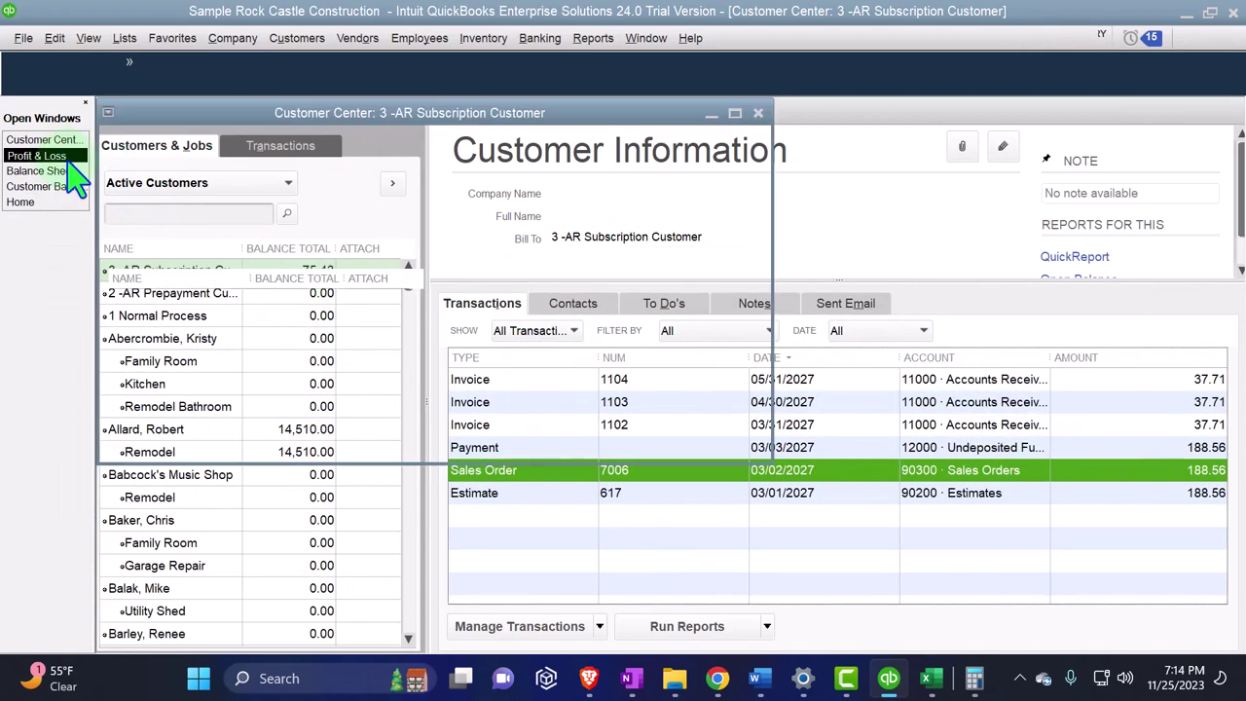
{"action": "left_click", "coordinate": [557, 138]}
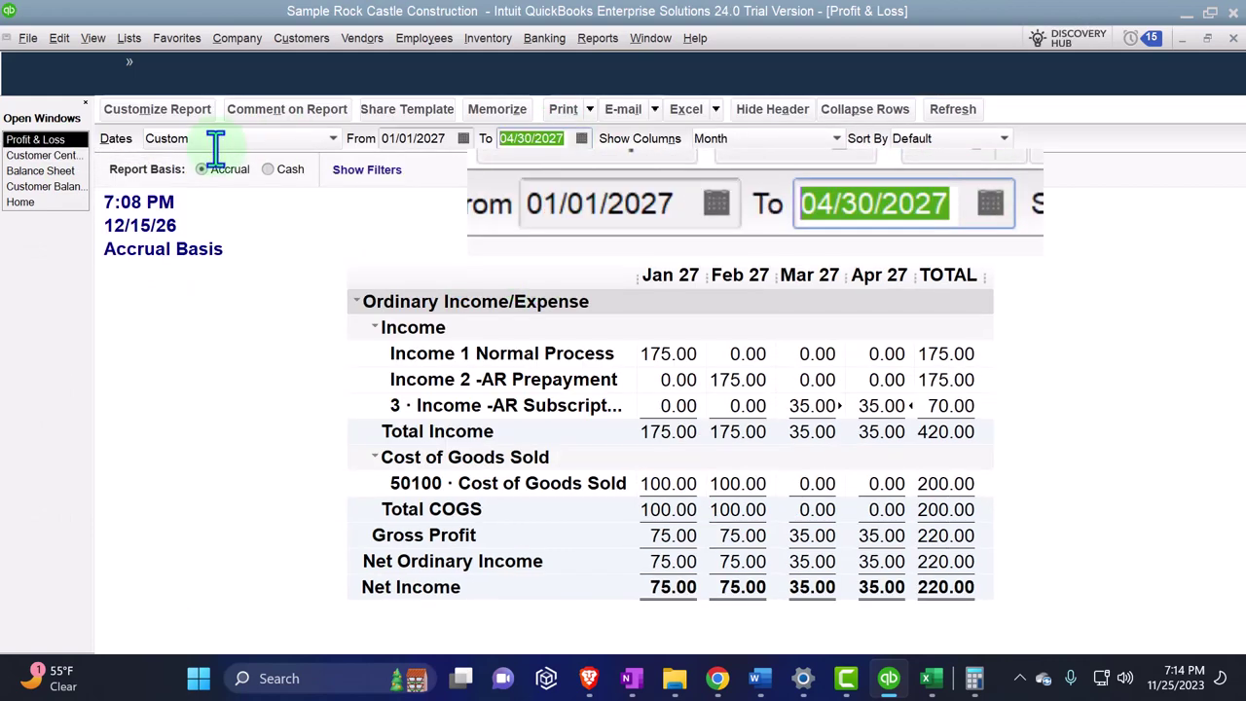
{"action": "type", "text": "053127"}
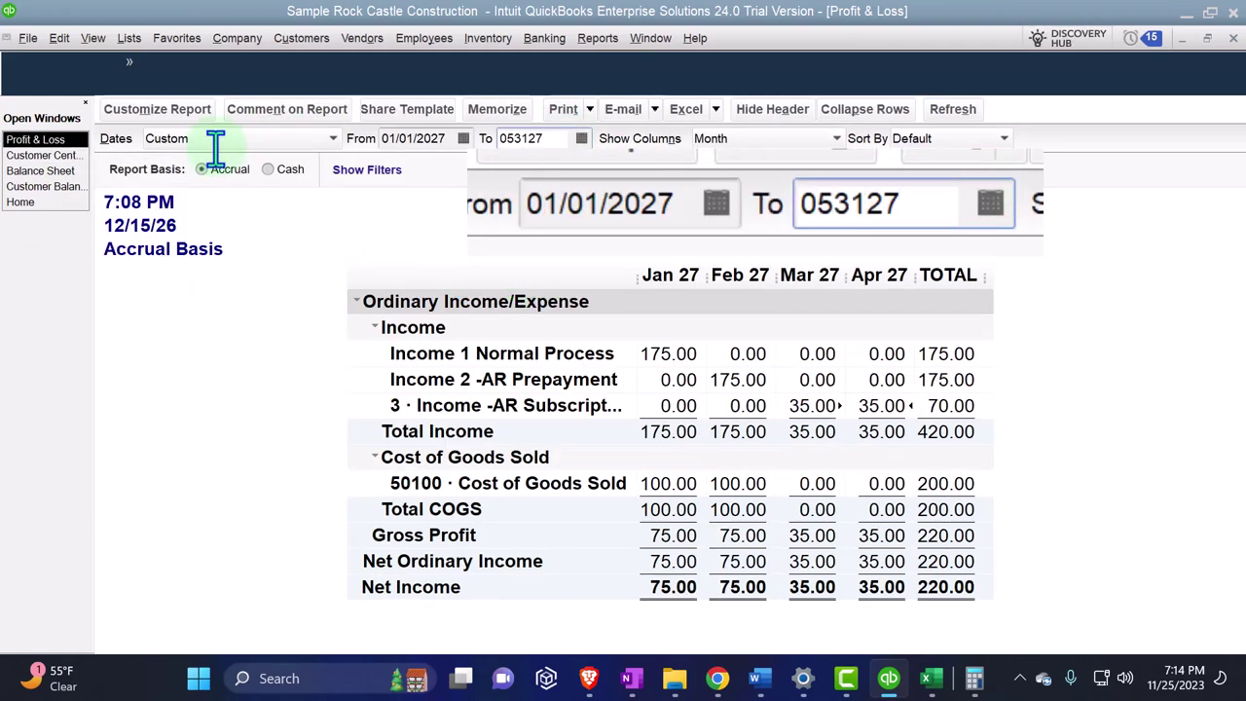
{"action": "key", "text": "Tab"}
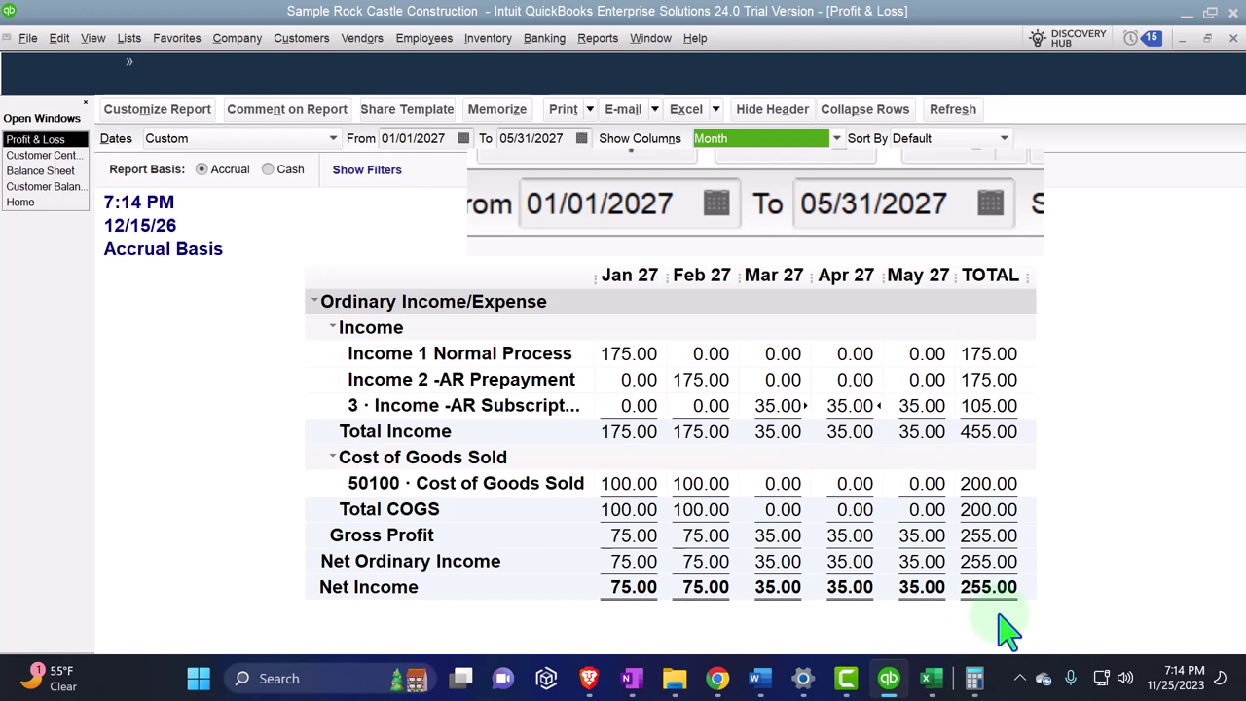
{"action": "left_click", "coordinate": [931, 678]}
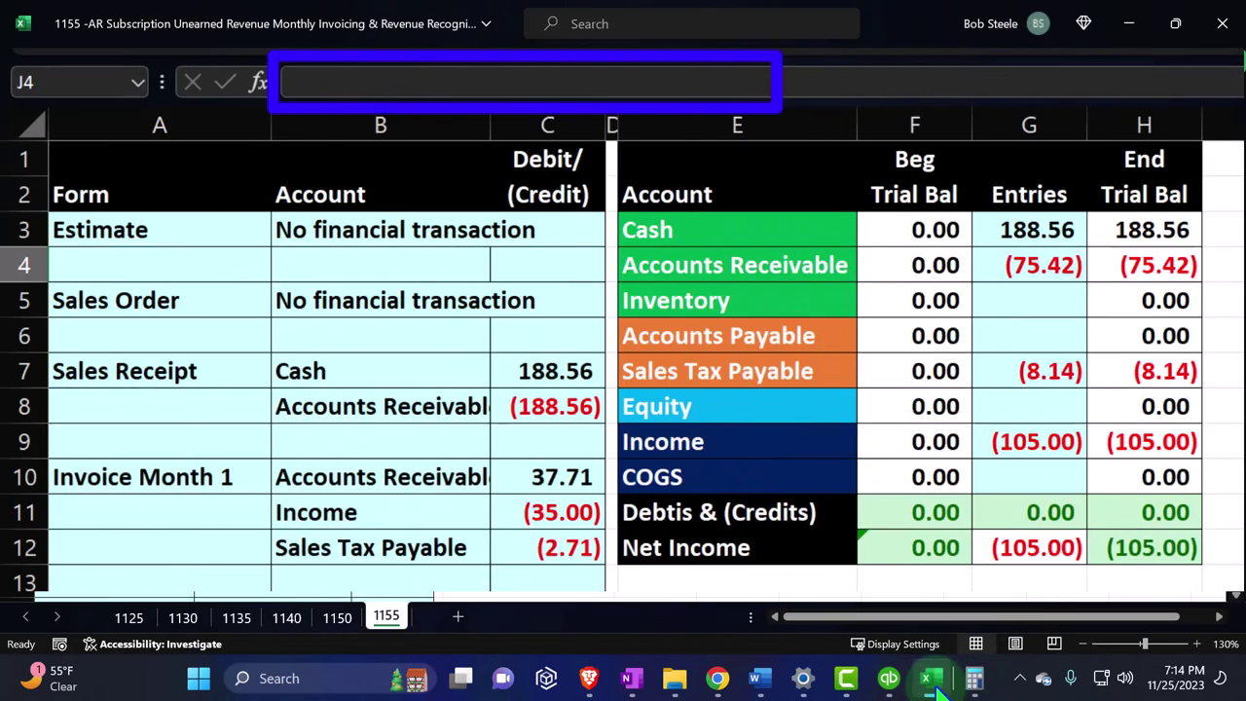
Step: Total 35+35+35 = 105 in Calculator and compare it with Excel's Income (105.00)
{"action": "left_click", "coordinate": [932, 678]}
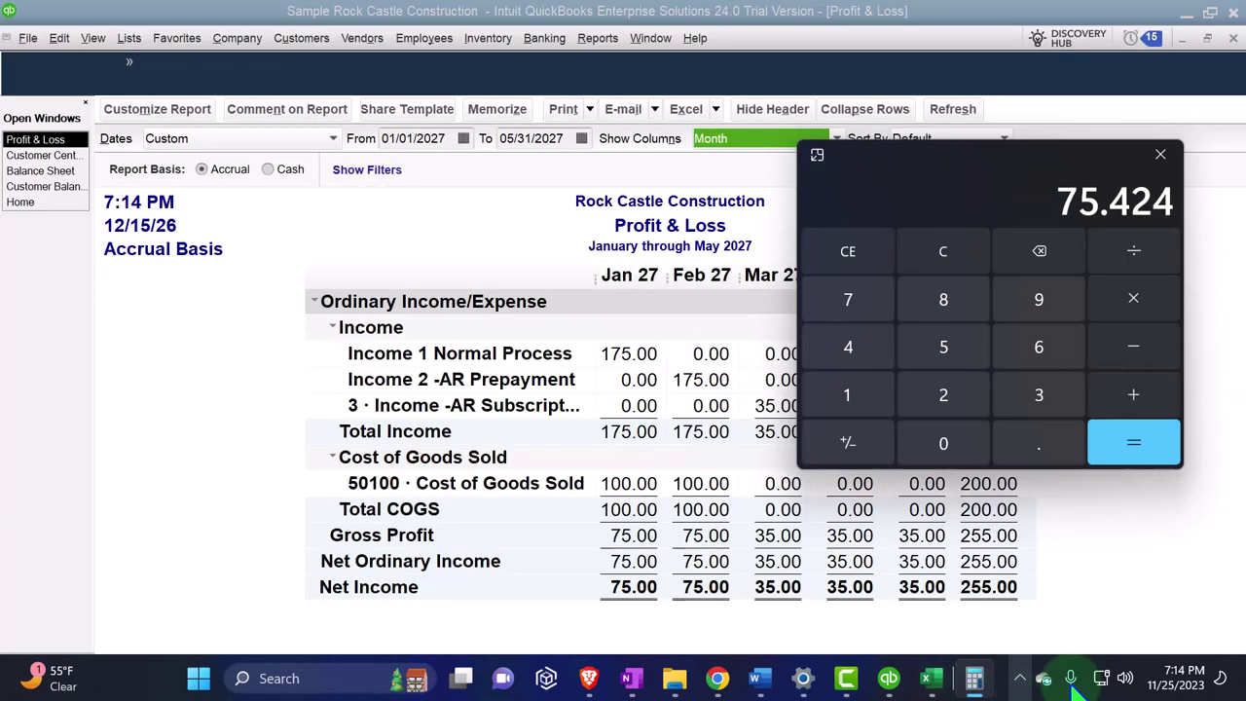
{"action": "left_click", "coordinate": [958, 257]}
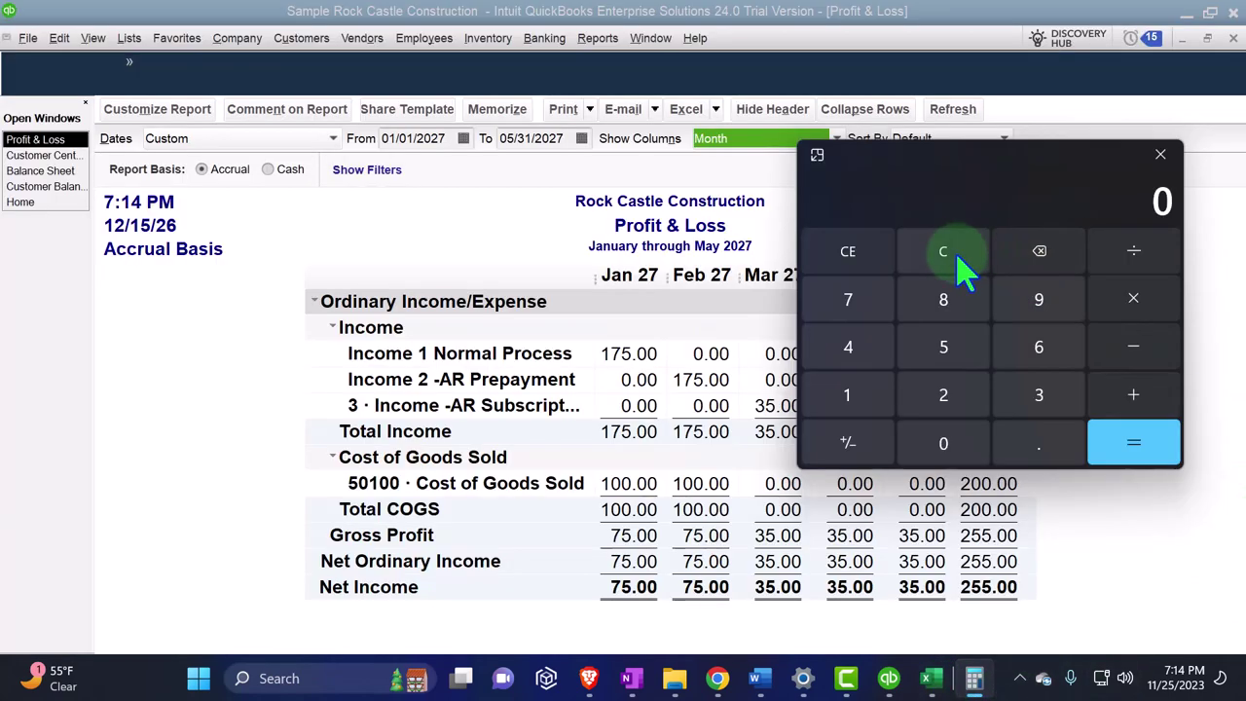
{"action": "type", "text": "35+35+35"}
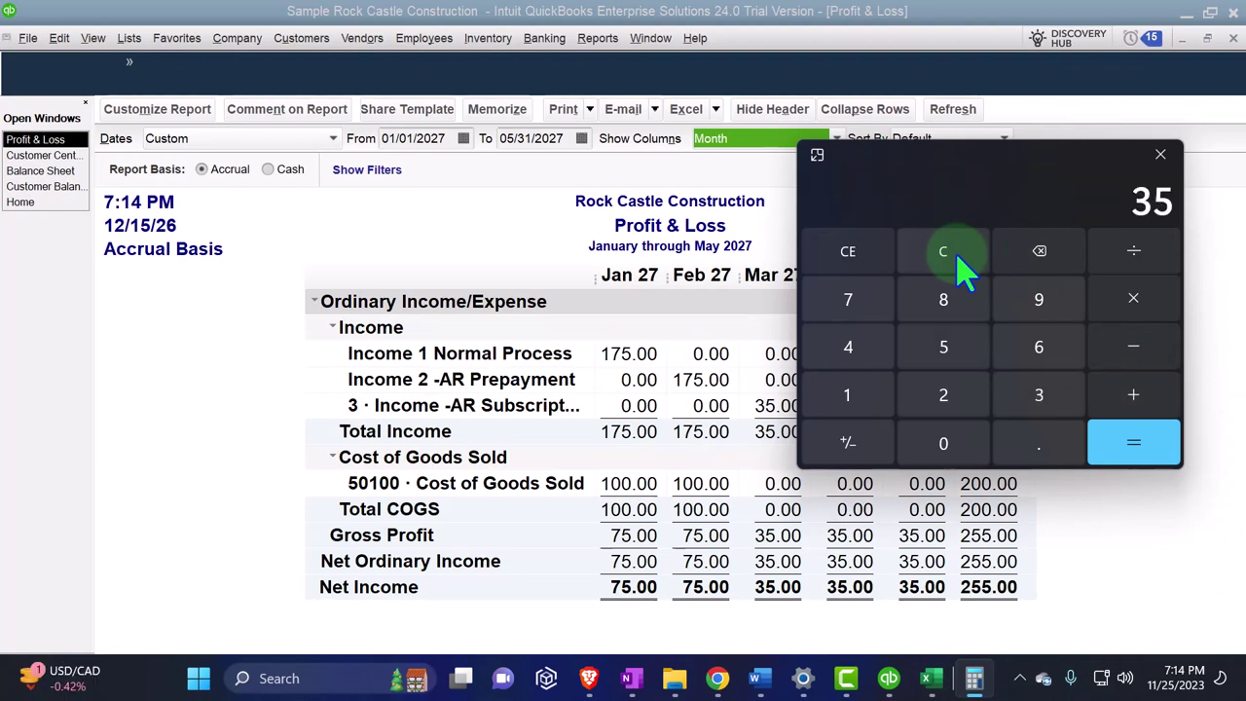
{"action": "key", "text": "Return"}
{"action": "left_click", "coordinate": [930, 679]}
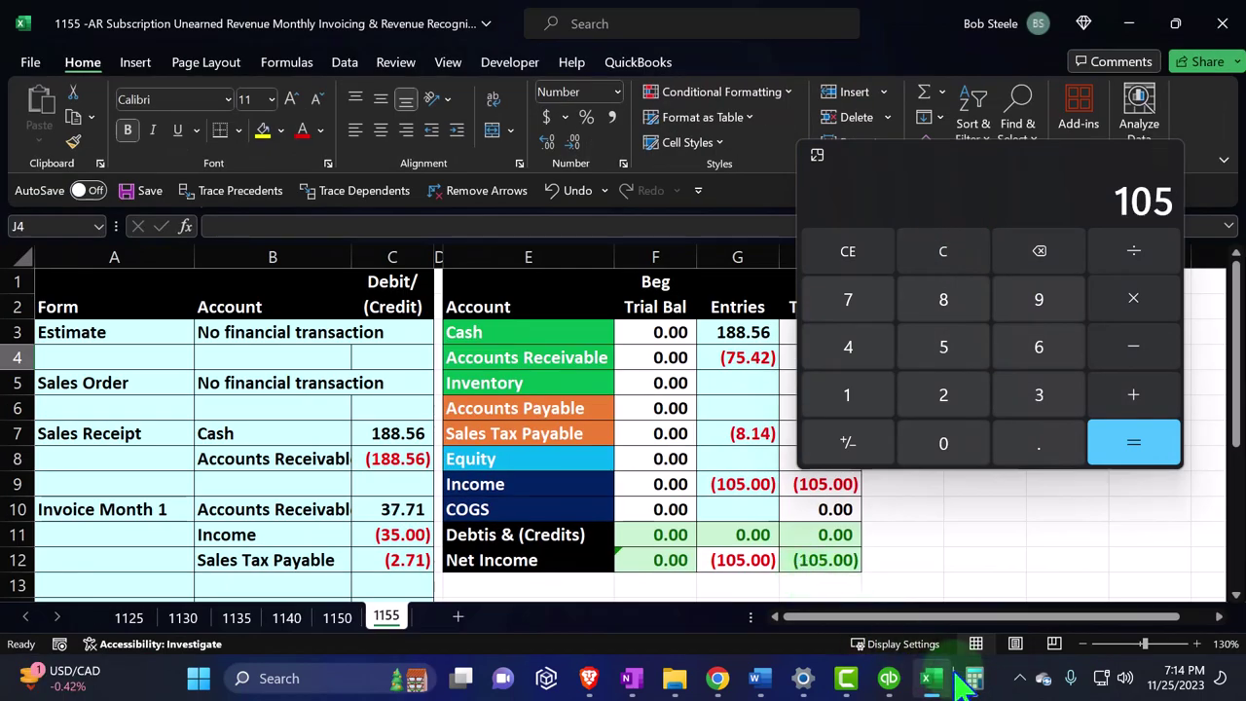
{"action": "left_click", "coordinate": [930, 678]}
Step: Move Calculator to the right edge and bring up the QuickBooks Home page
{"action": "left_click_drag", "start_coordinate": [918, 161], "coordinate": [1236, 199]}
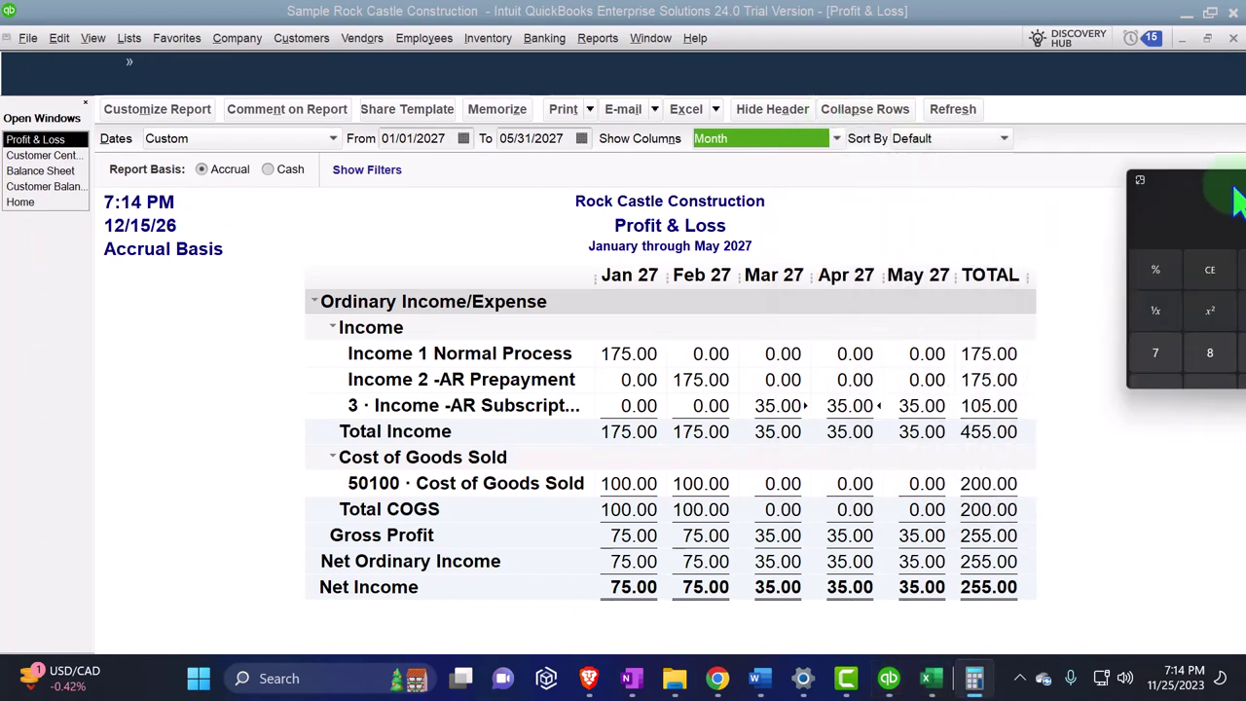
{"action": "scroll", "coordinate": [668, 551], "scroll_direction": "up", "scroll_amount": 2}
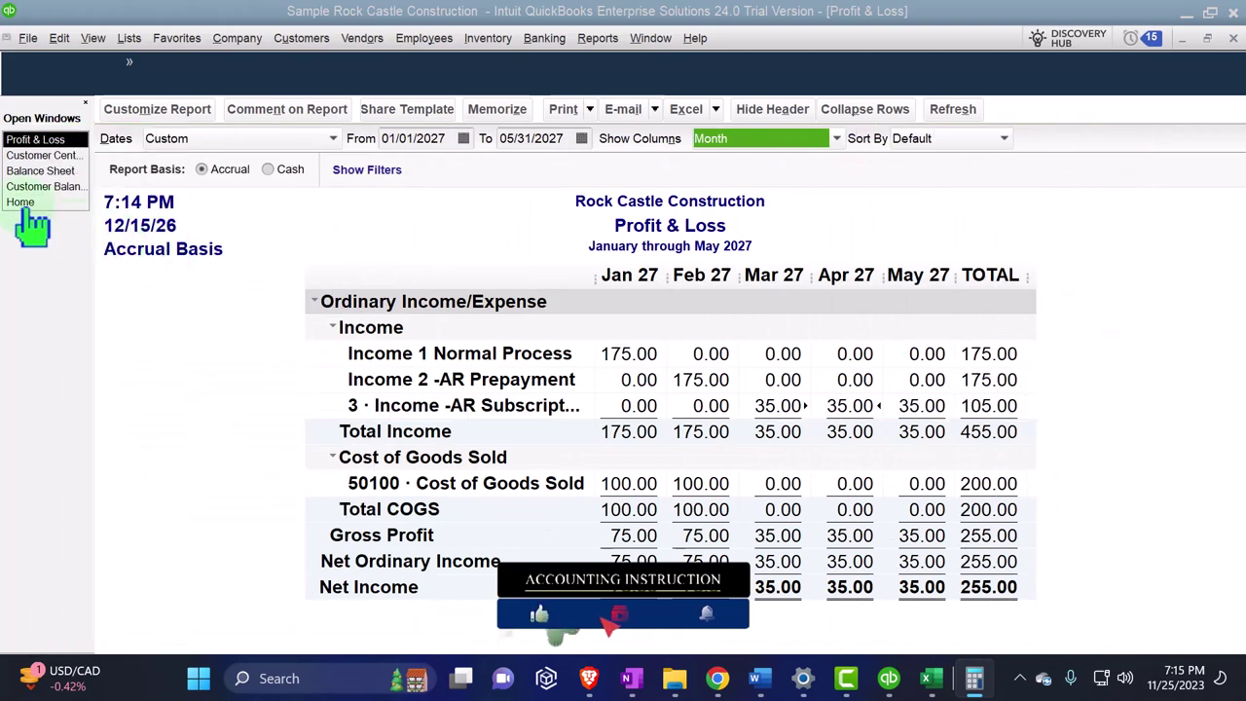
{"action": "left_click", "coordinate": [27, 205]}
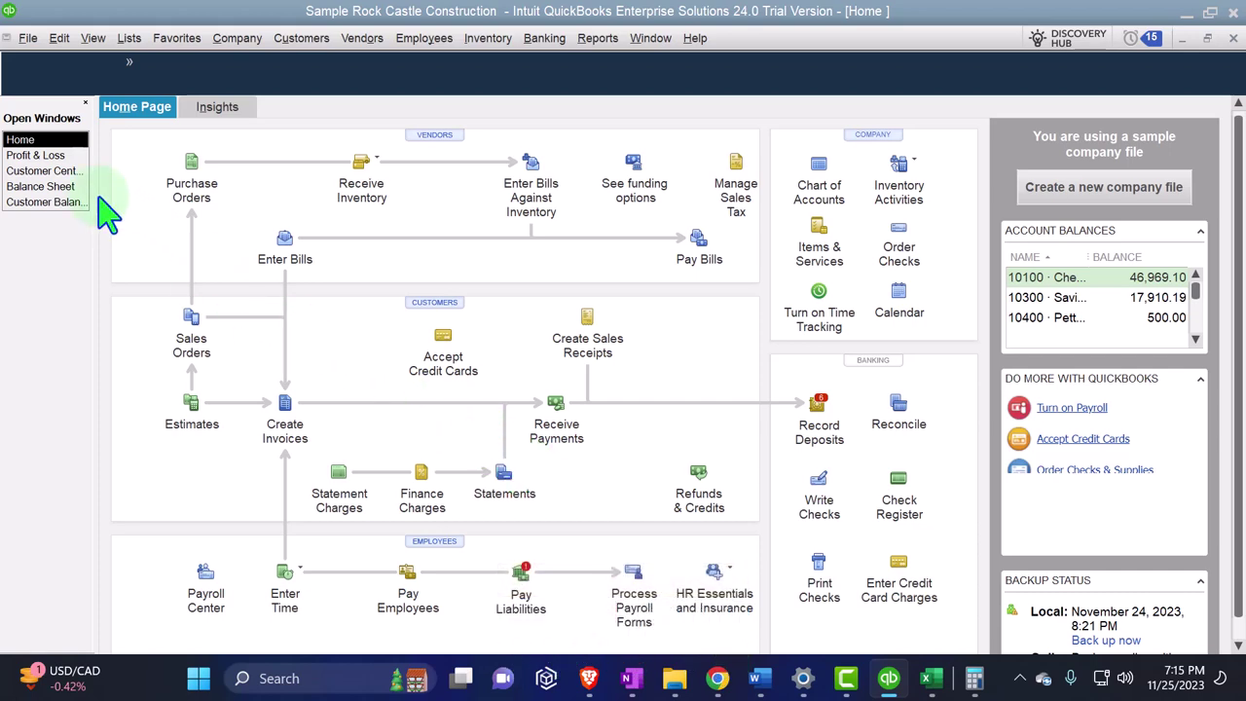
Step: Show the December 31, 2027 Balance Sheet and scroll to liabilities, Accounts Payable 26,836.92
{"action": "left_click", "coordinate": [36, 154]}
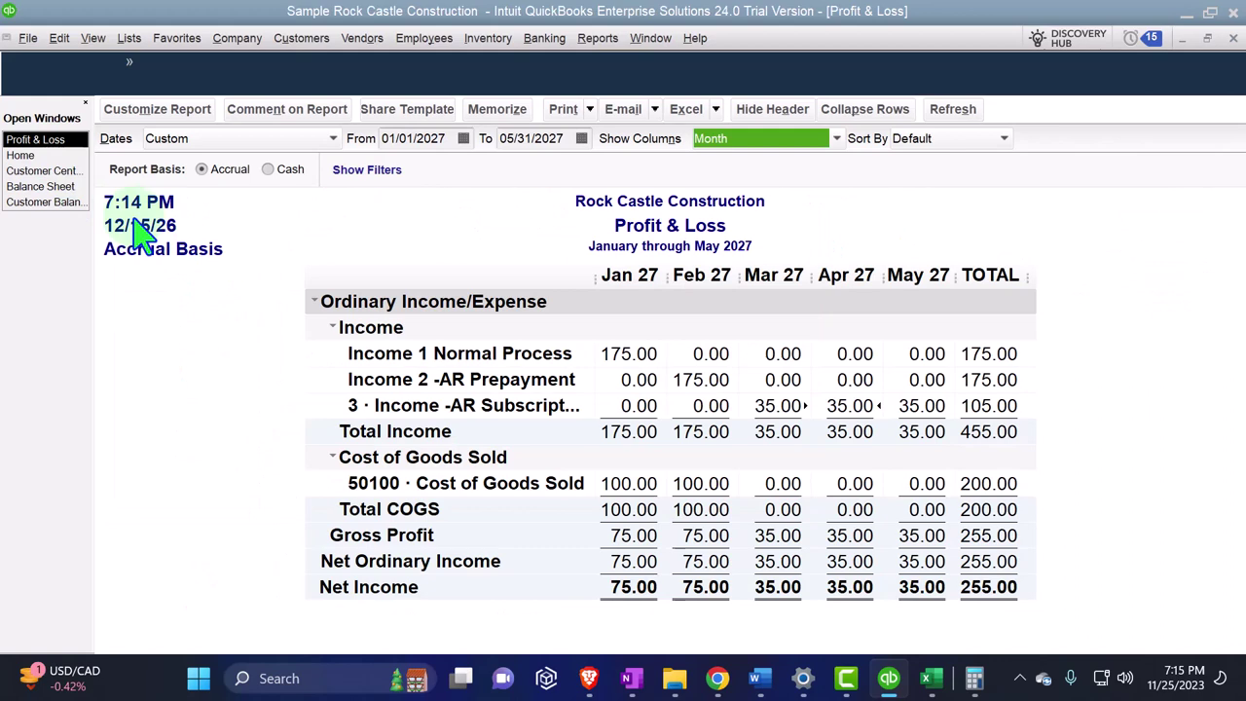
{"action": "left_click", "coordinate": [68, 186]}
{"action": "scroll", "coordinate": [678, 458], "scroll_direction": "down", "scroll_amount": 1}
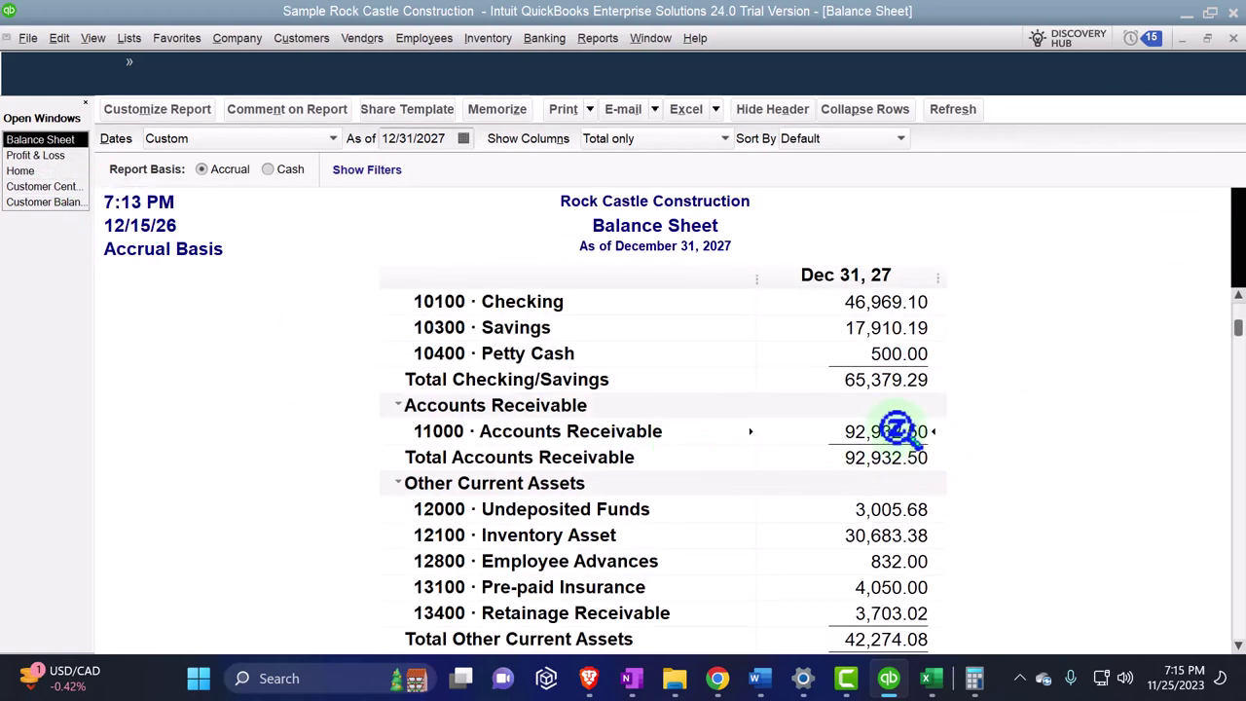
{"action": "scroll", "coordinate": [896, 432], "scroll_direction": "down", "scroll_amount": 5}
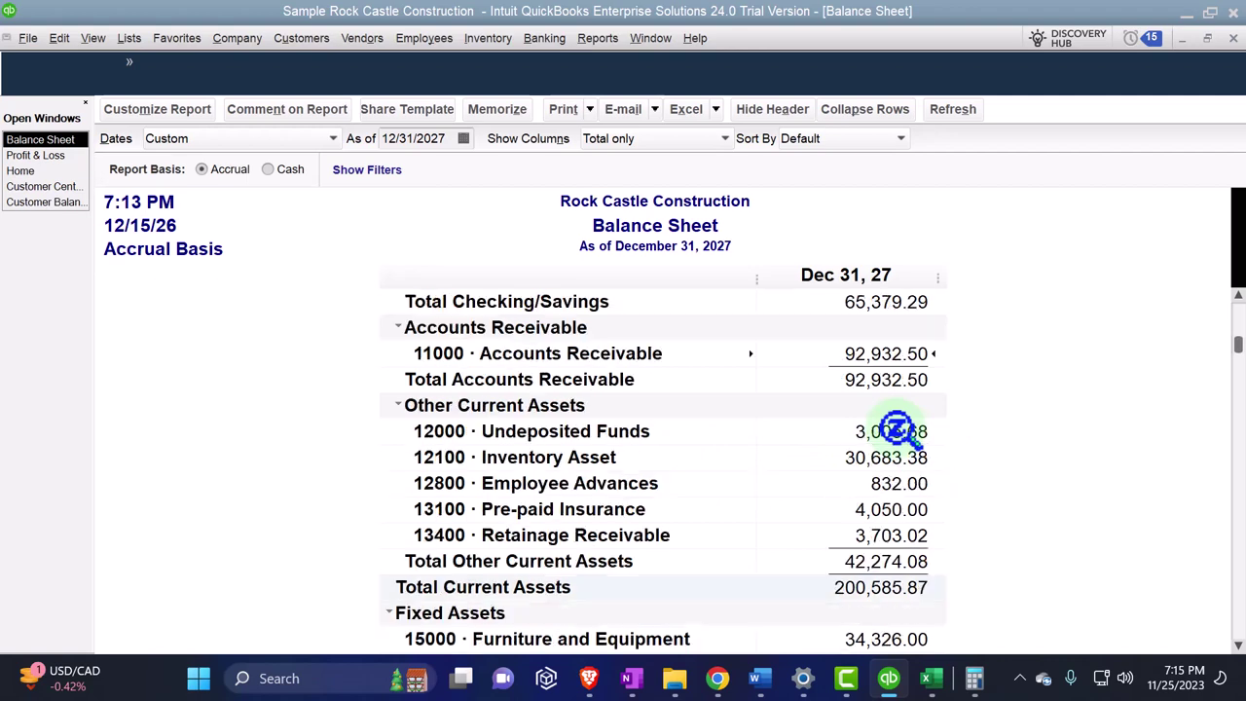
{"action": "scroll", "coordinate": [896, 431], "scroll_direction": "down", "scroll_amount": 3}
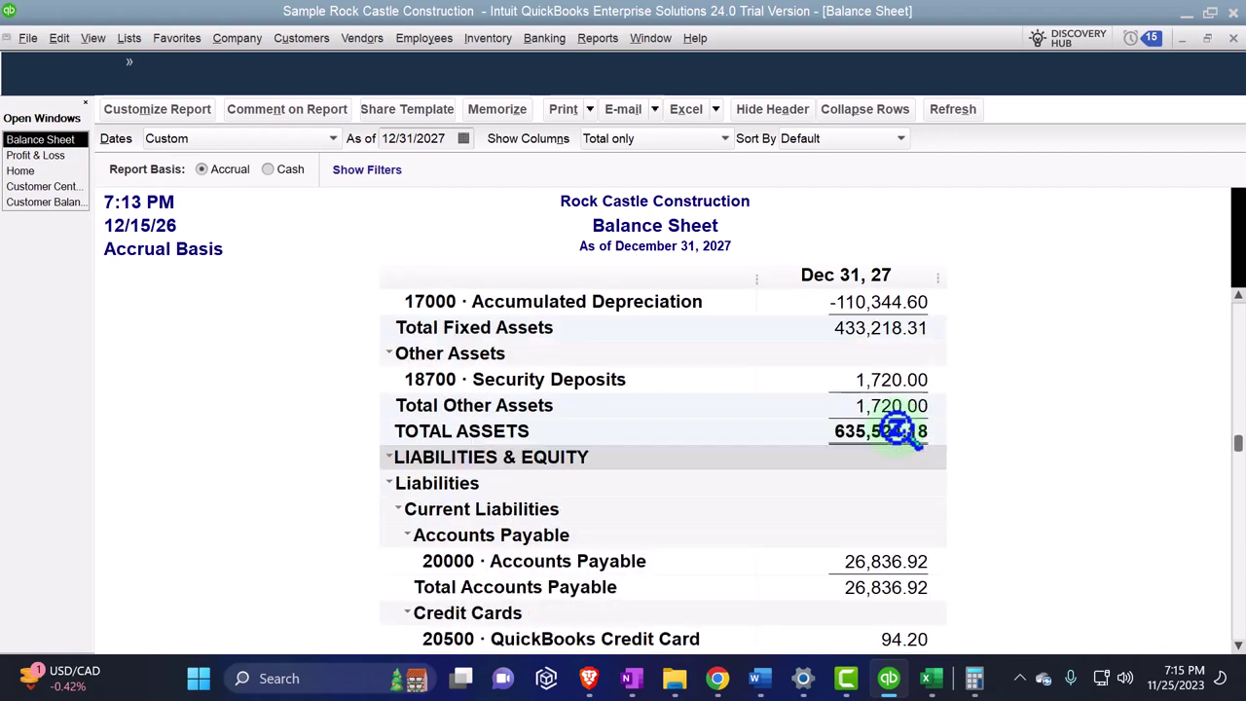